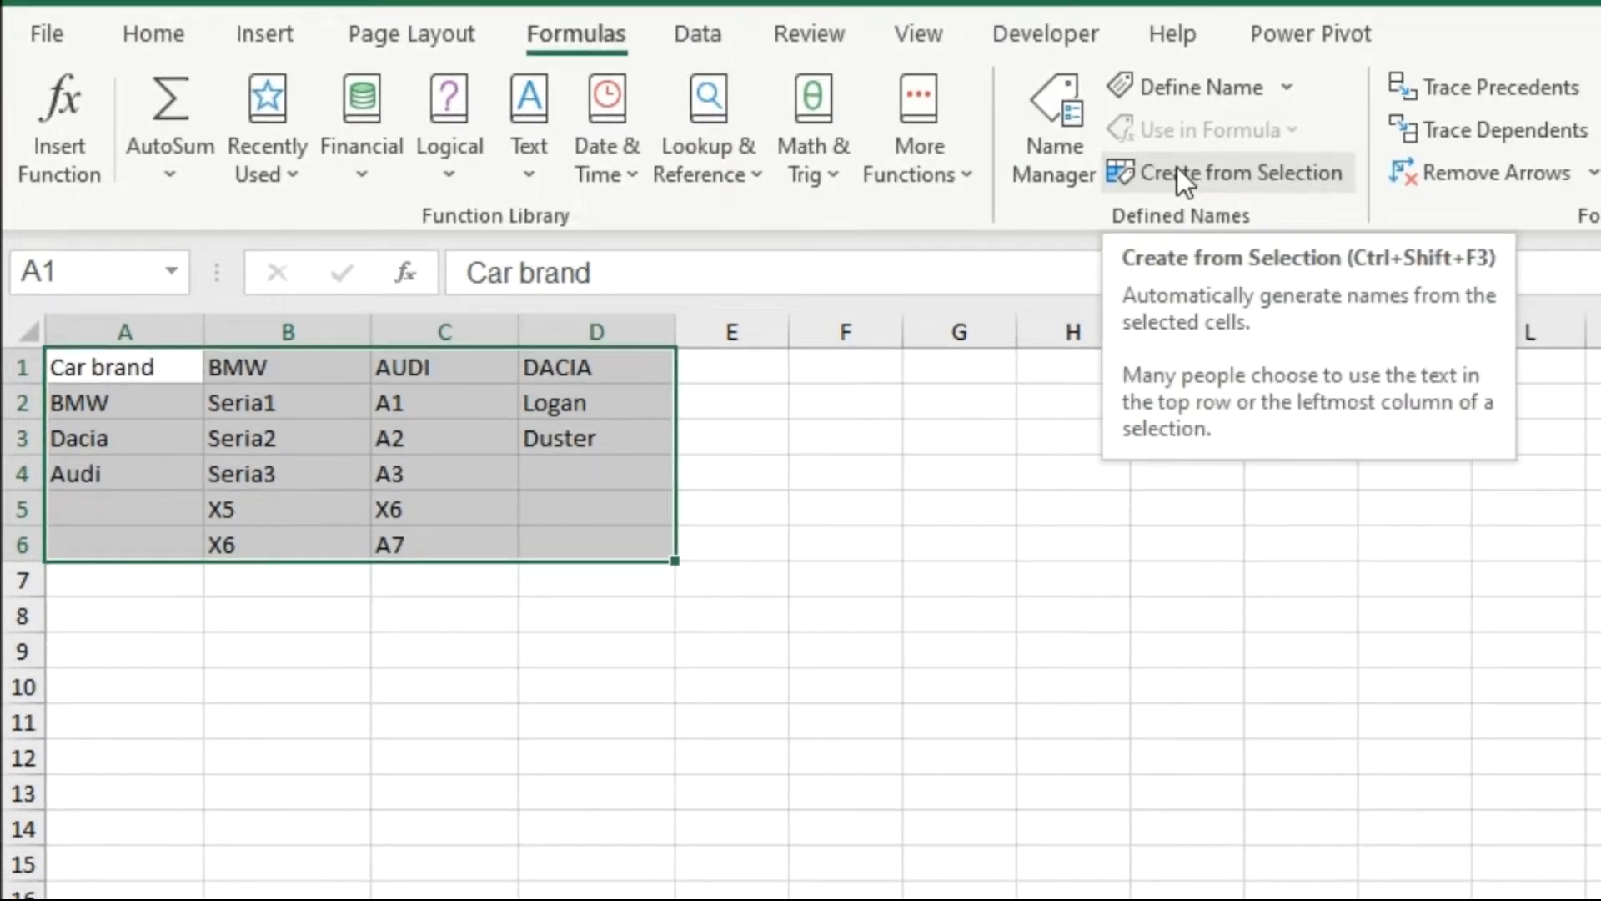
- Create named ranges from the selected car table A1:D6, taking the names from the top row only
left_click(1178, 171)
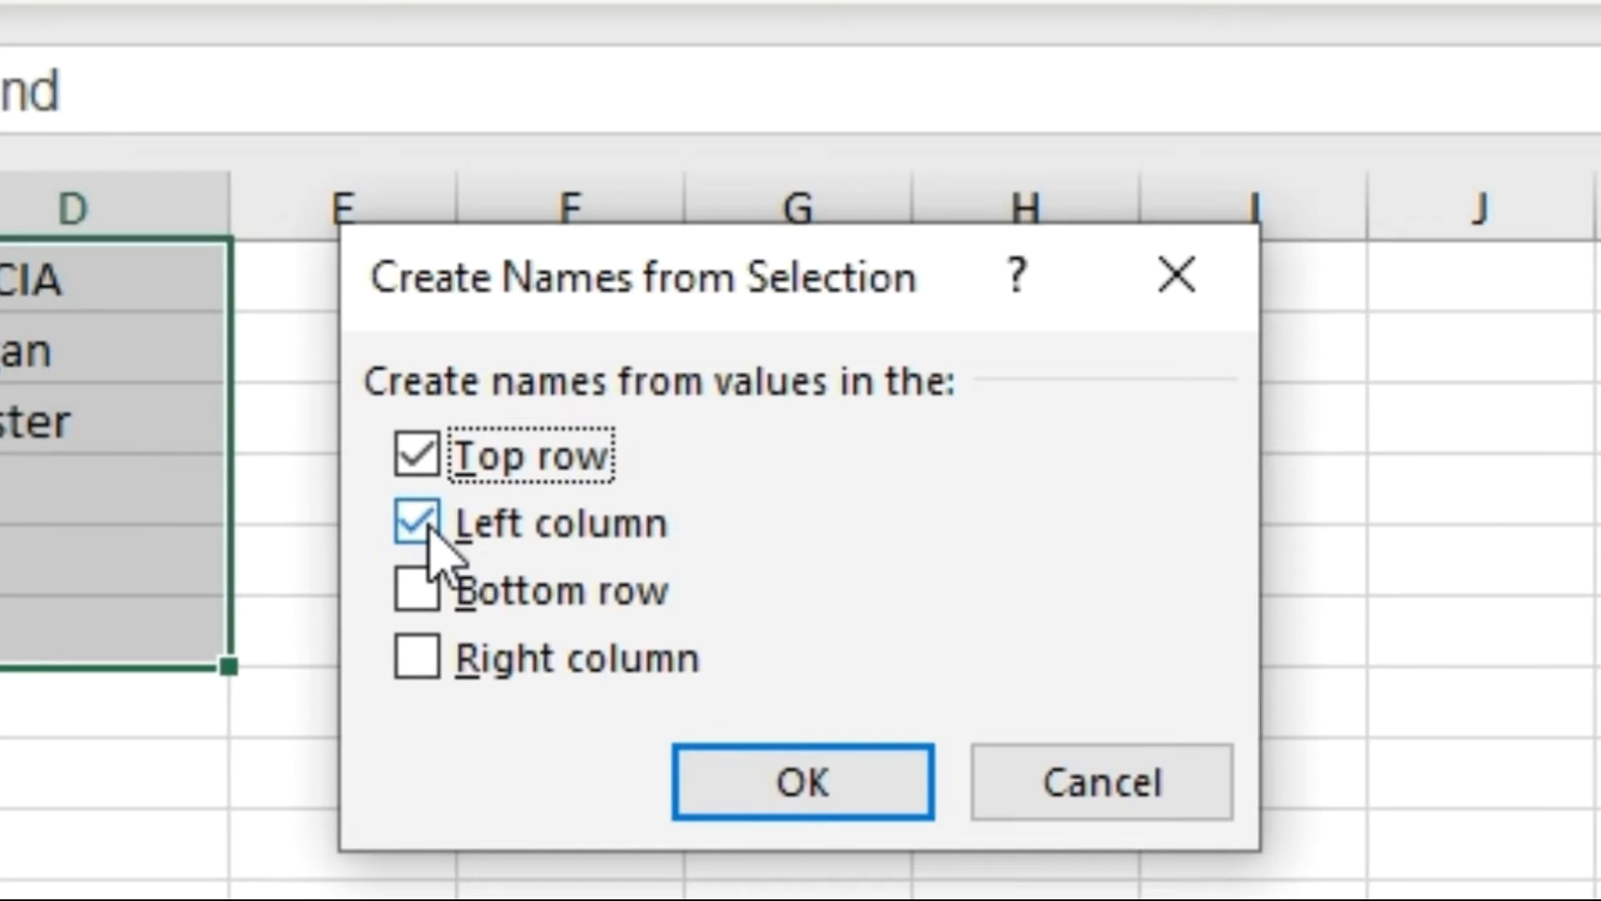
left_click(429, 527)
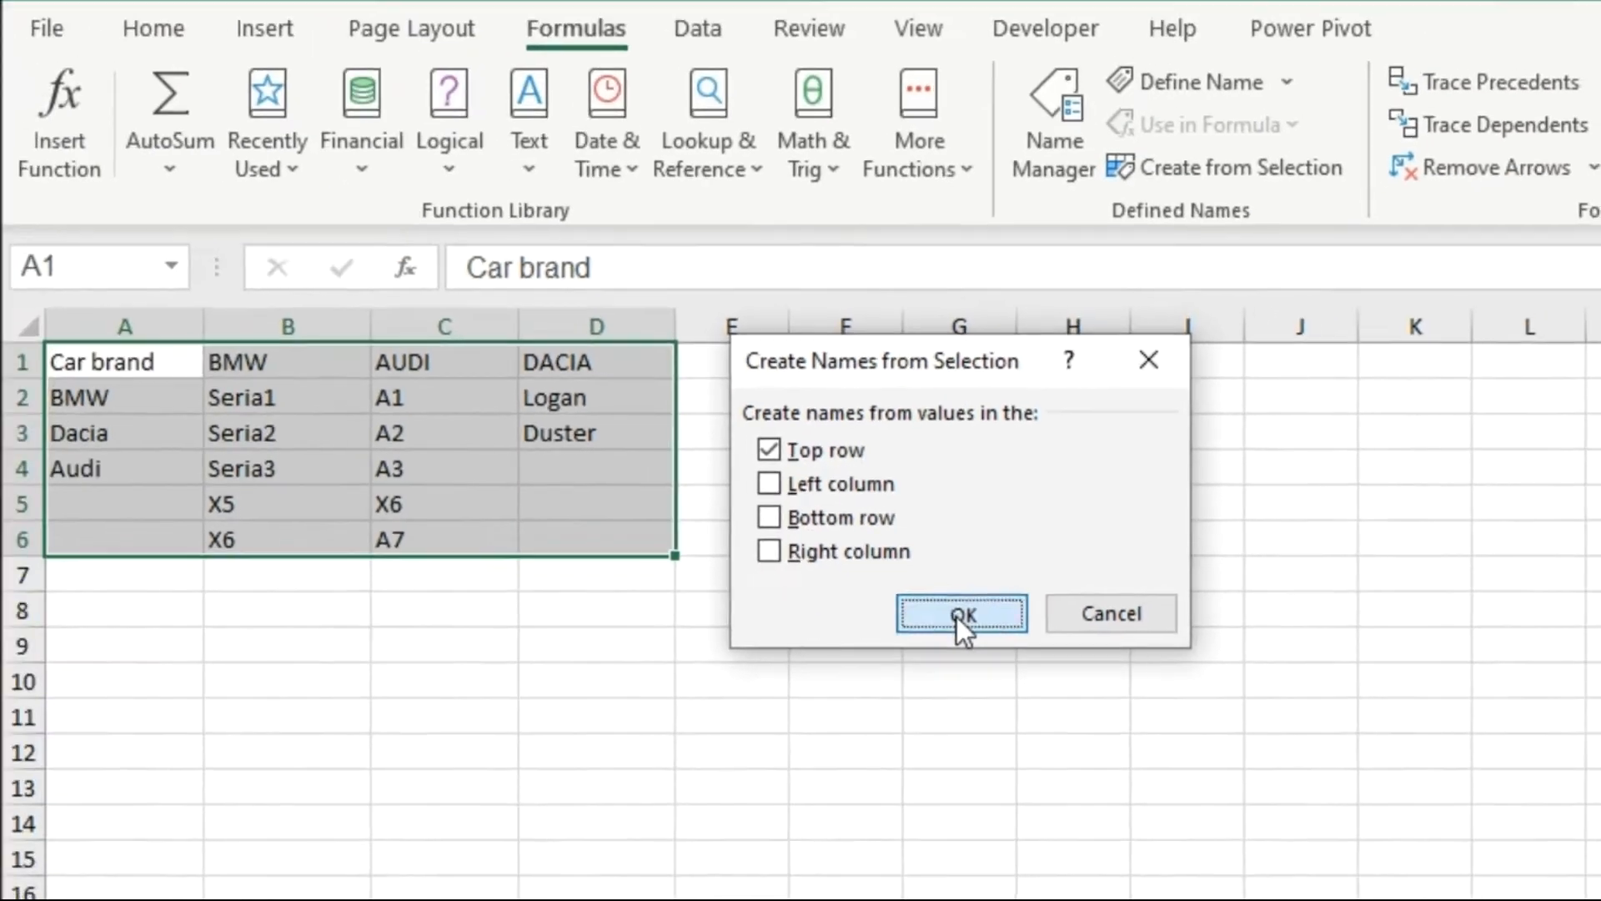
left_click(931, 643)
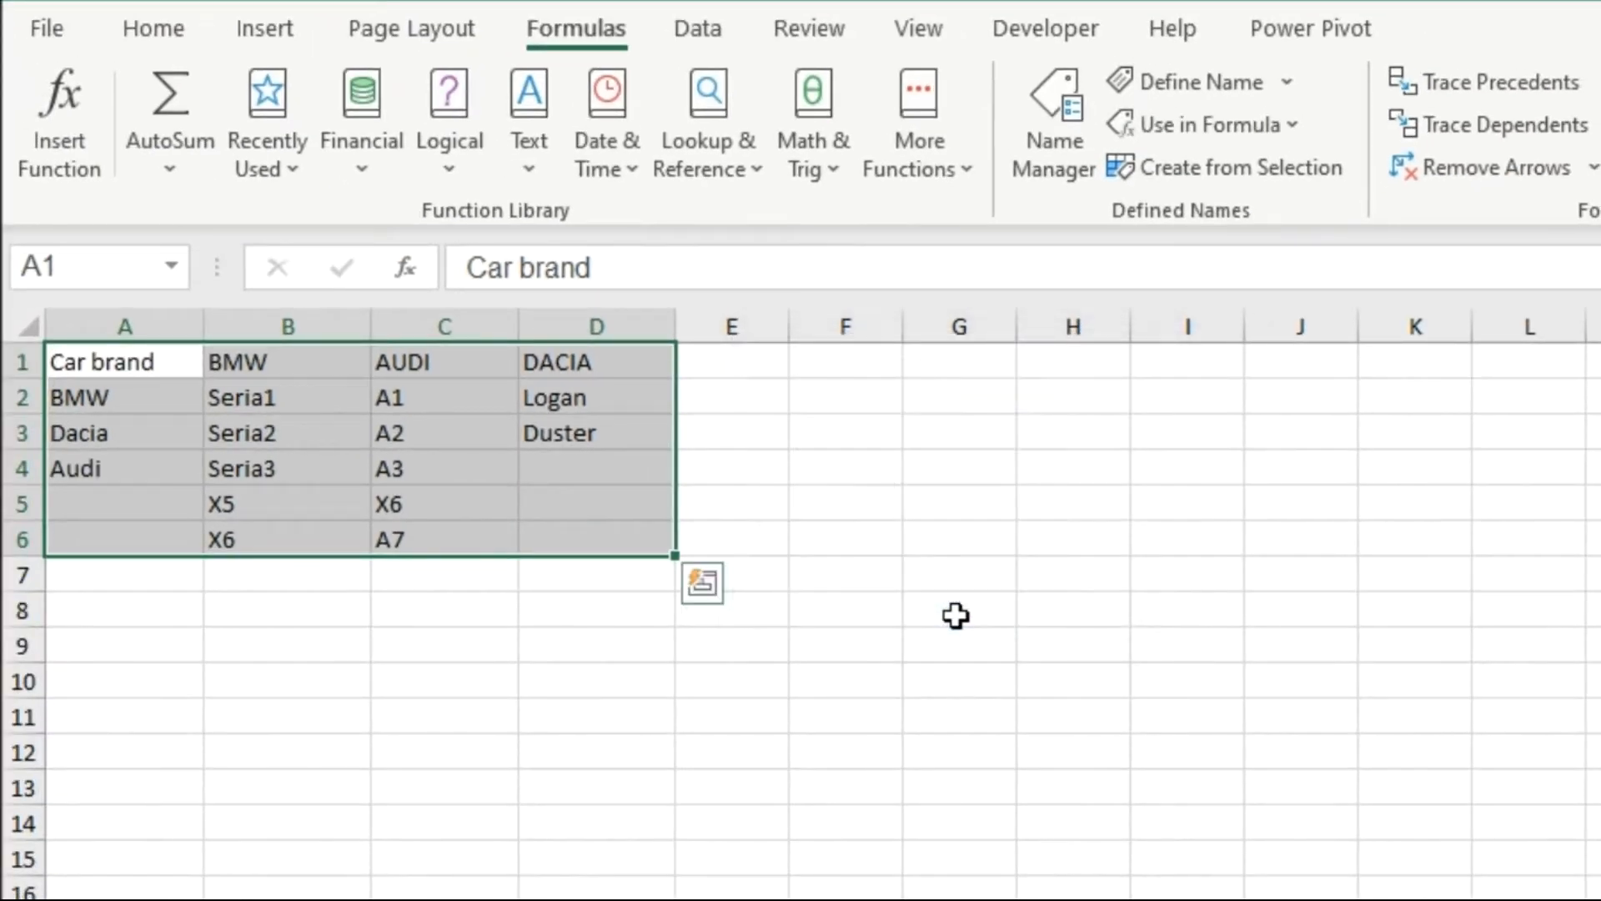
- Check which cells the defined names AUDI, BMW, DACIA and Car_brand cover on Sheet1
left_click(342, 484)
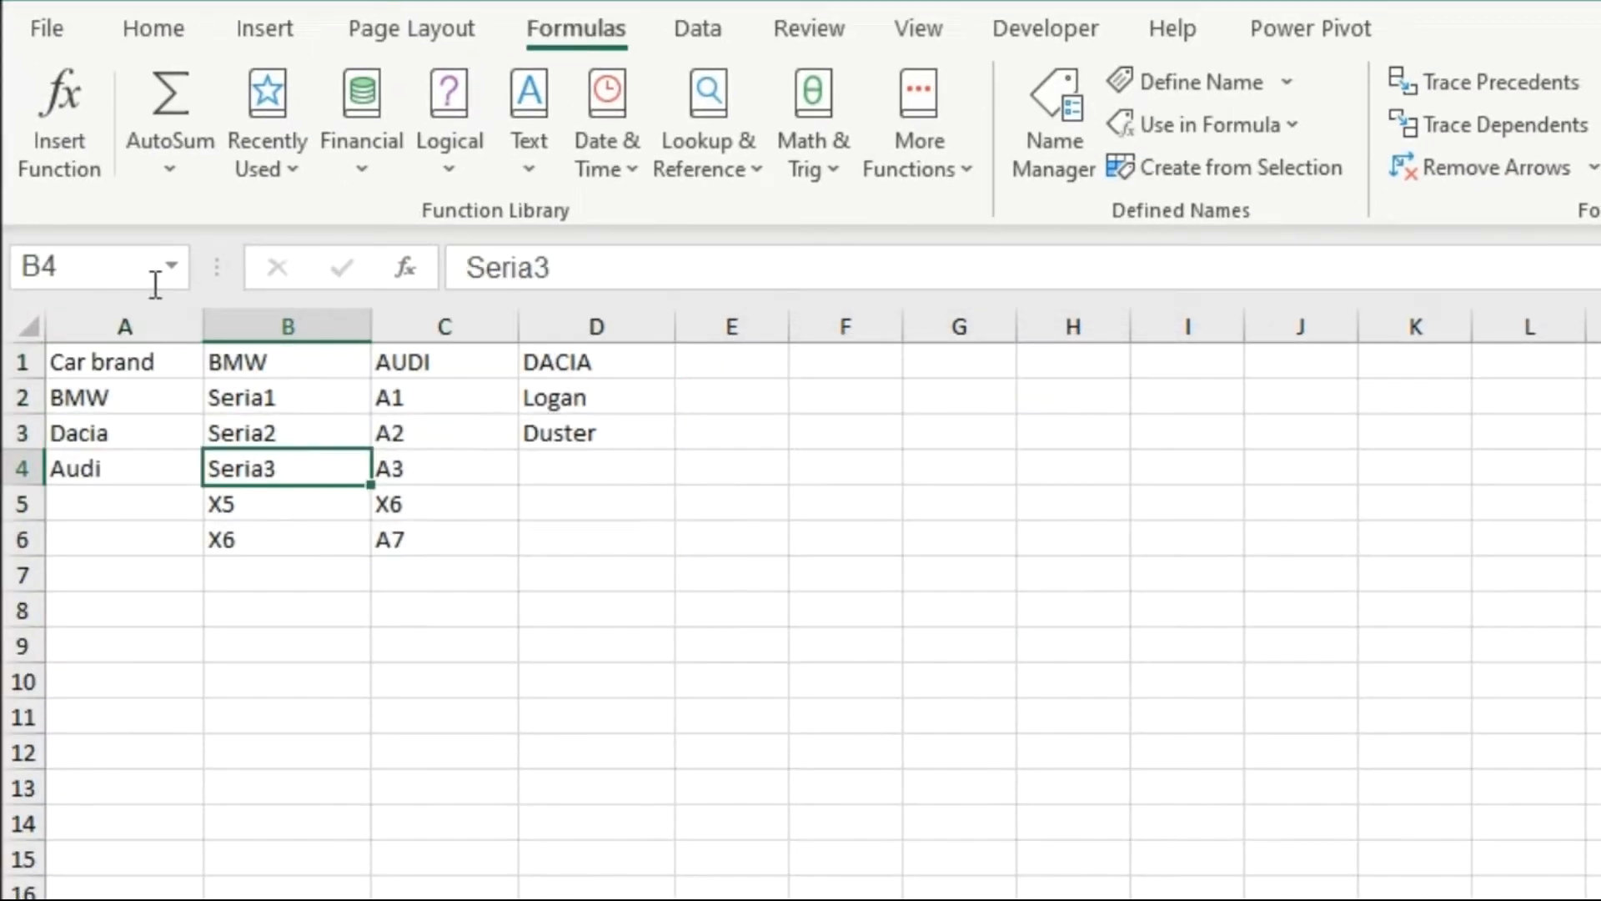
left_click(171, 267)
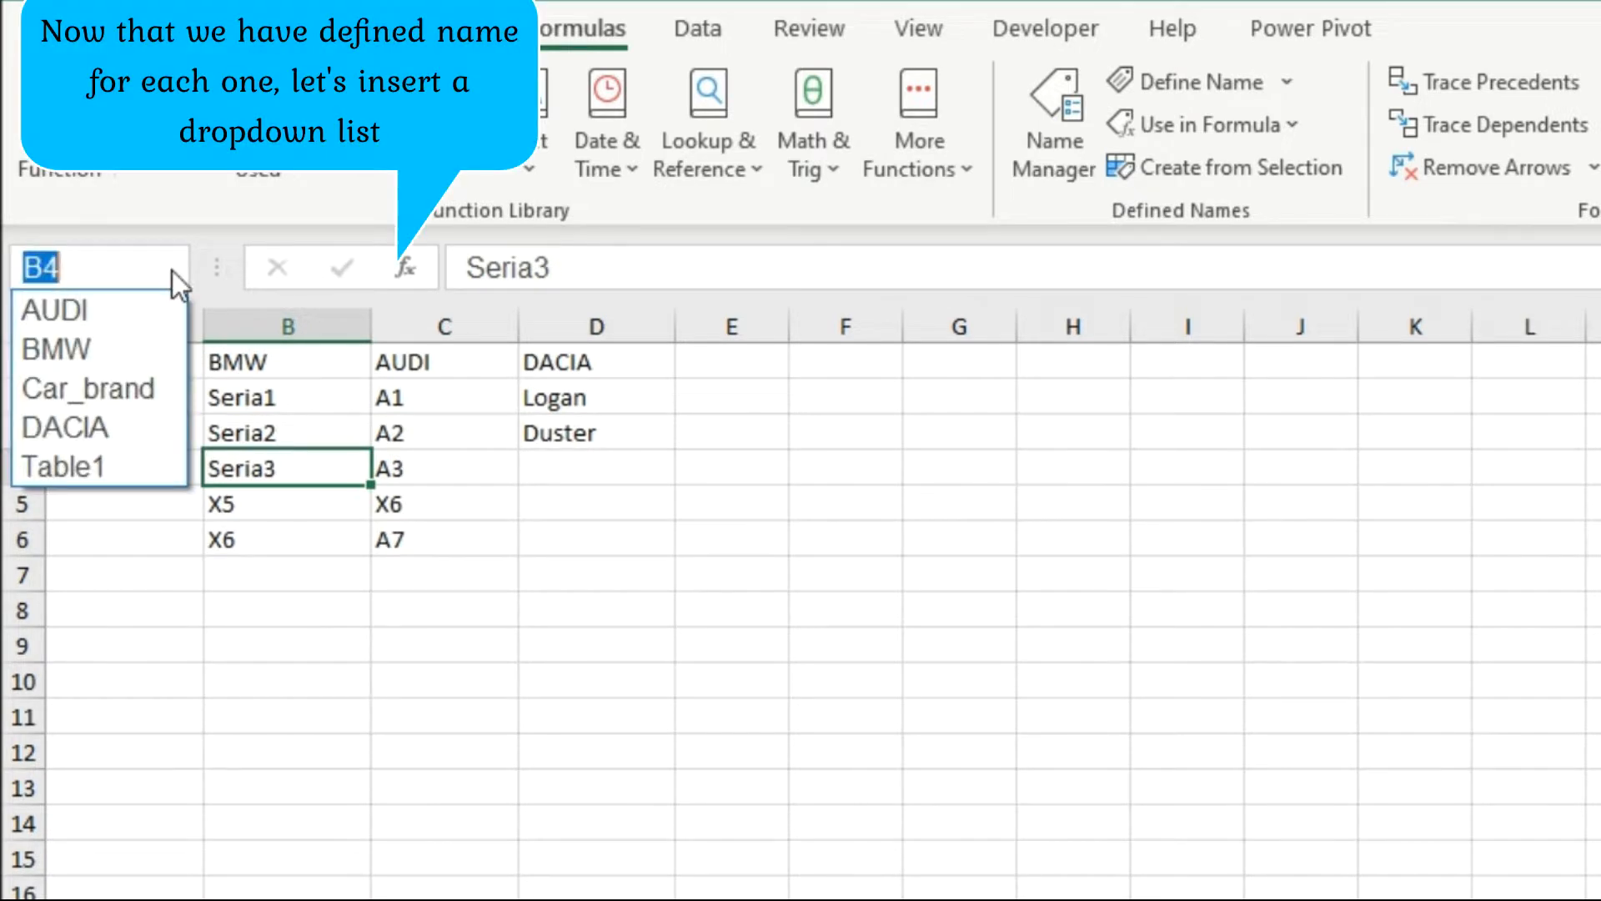
left_click(147, 300)
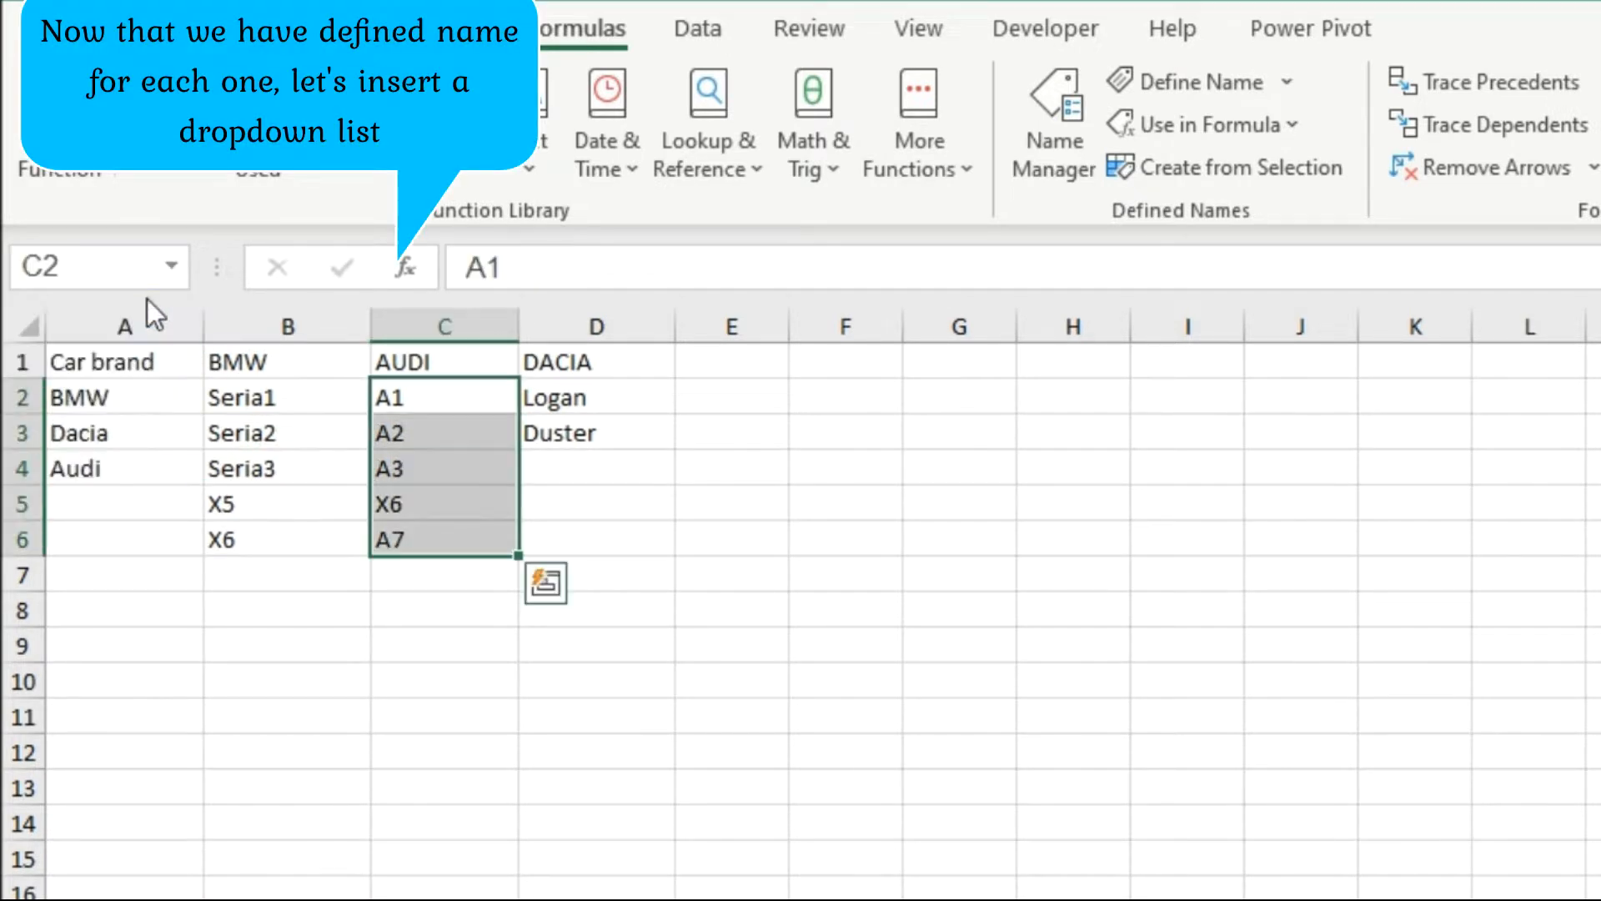
left_click(179, 265)
left_click(143, 330)
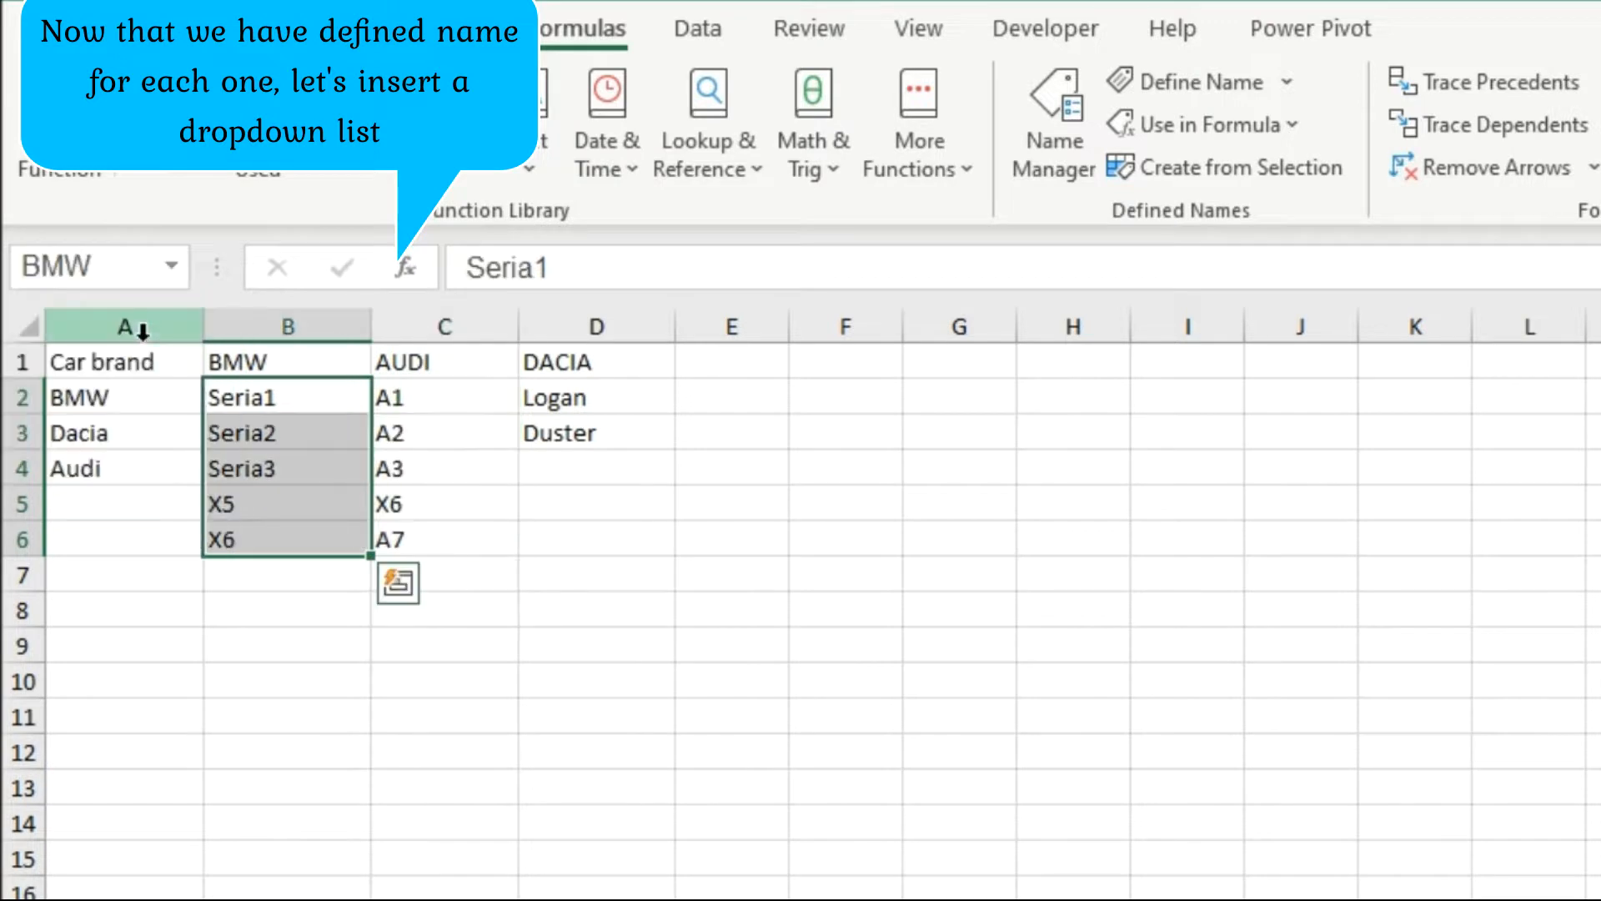
left_click(170, 267)
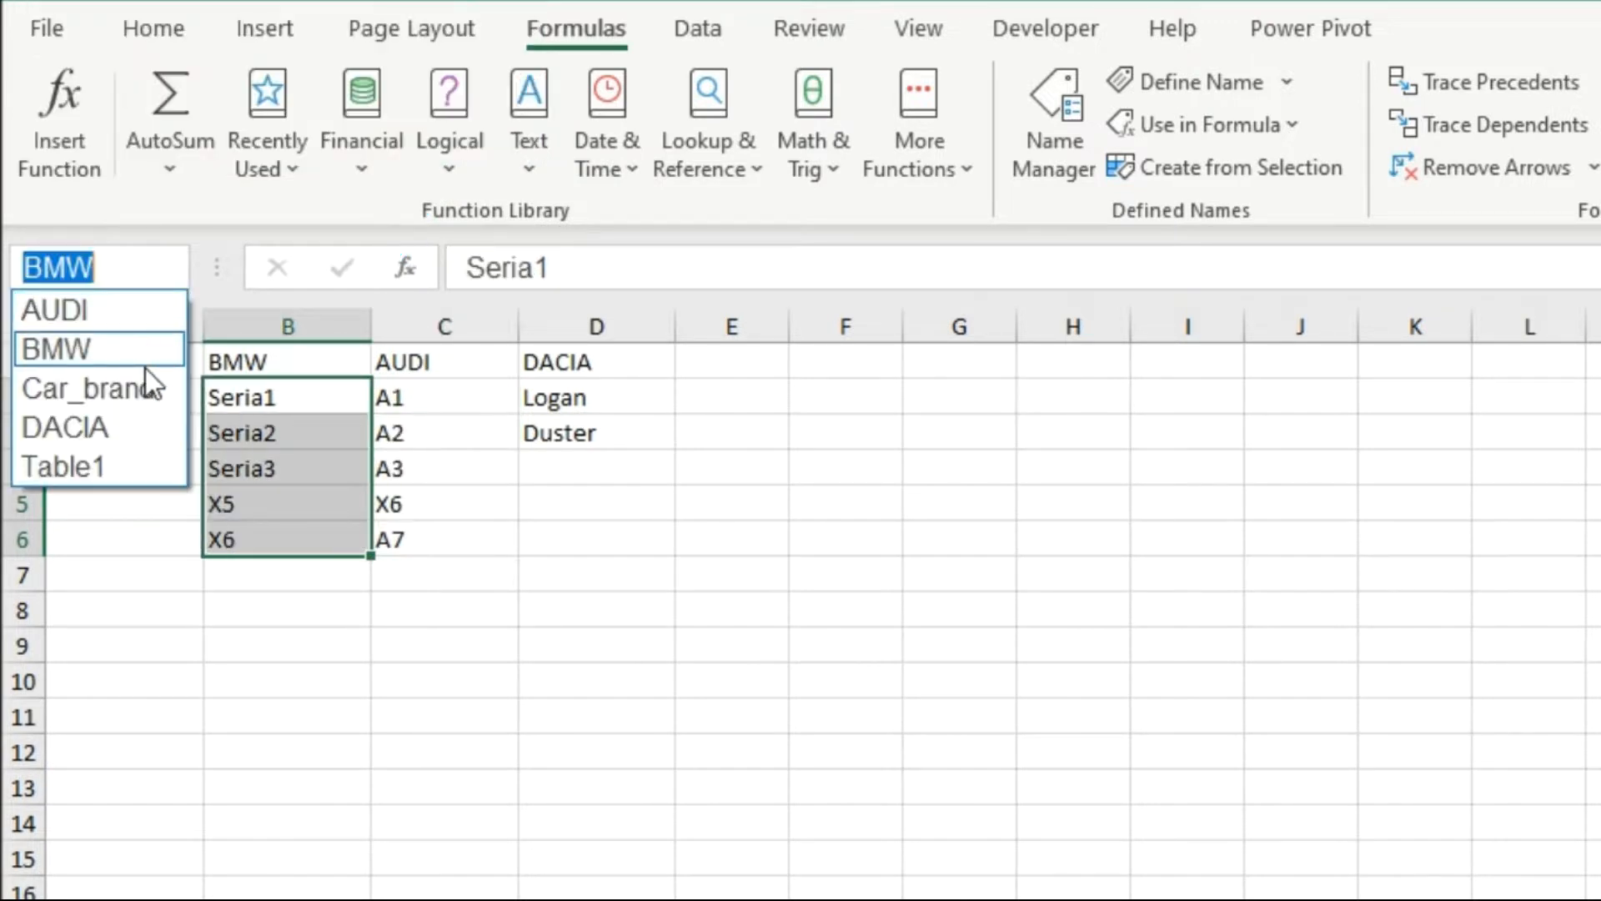
left_click(145, 429)
left_click(171, 268)
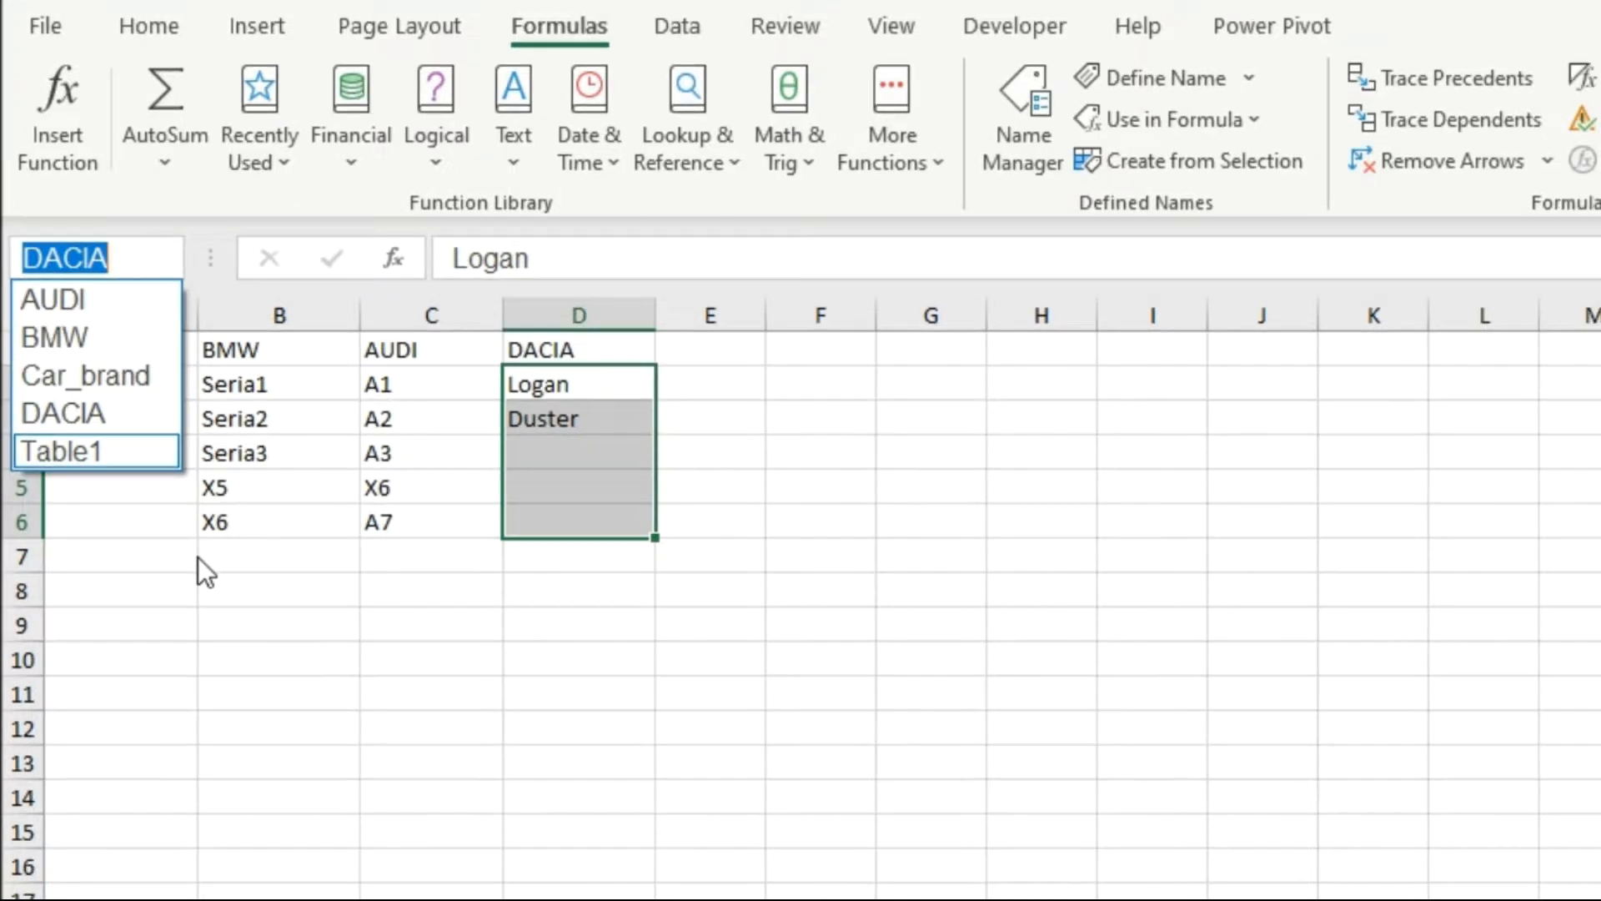
left_click(92, 377)
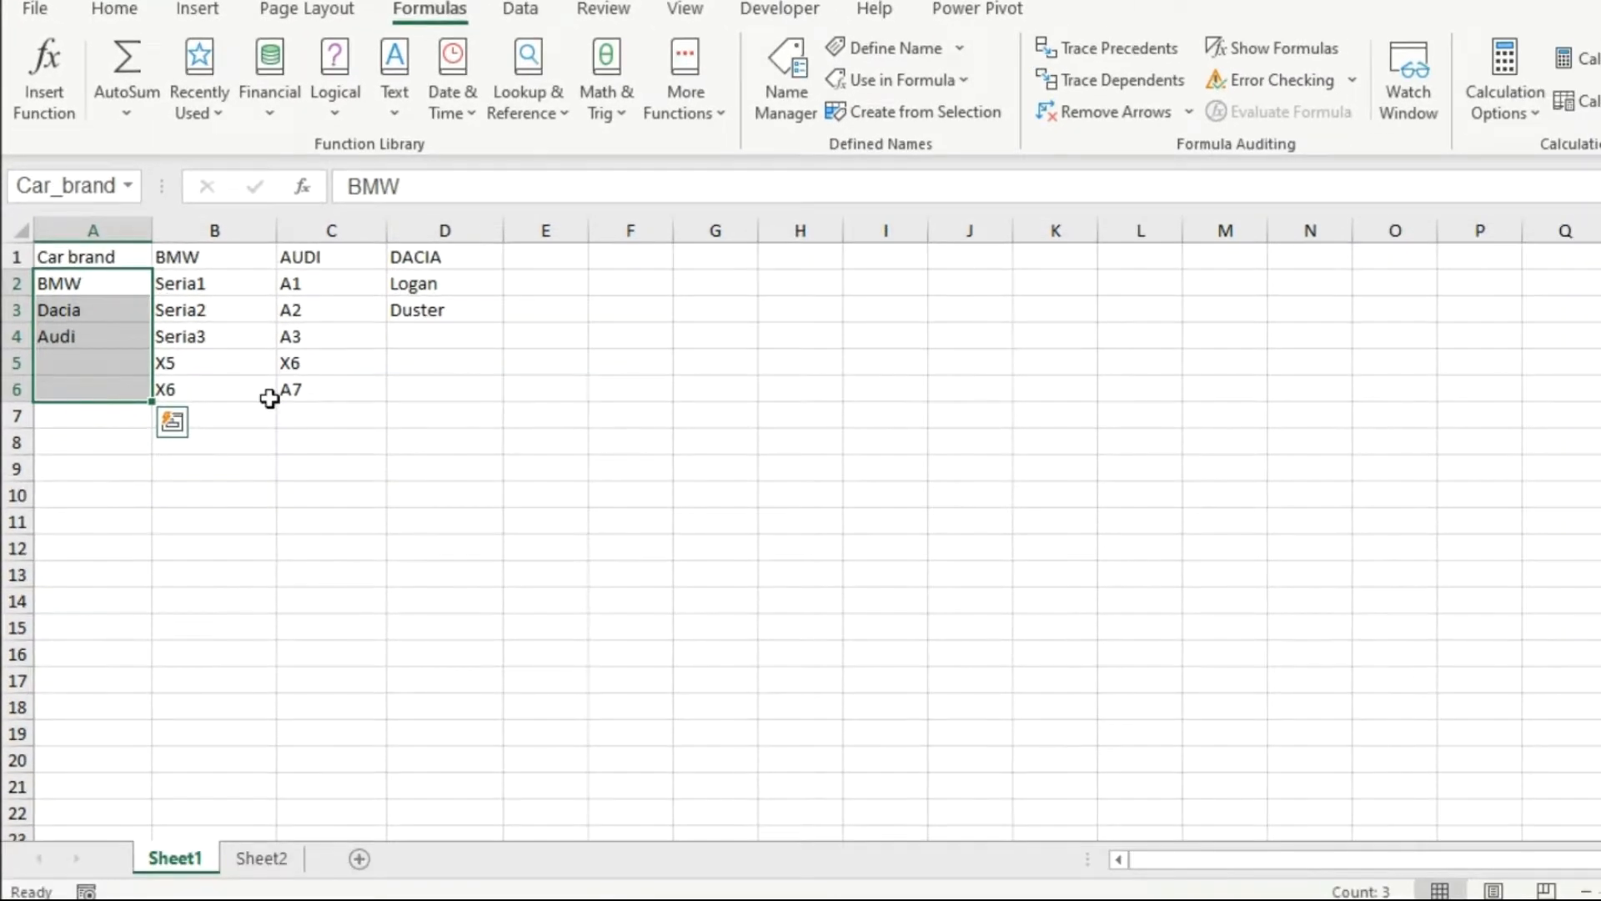
left_click(270, 397)
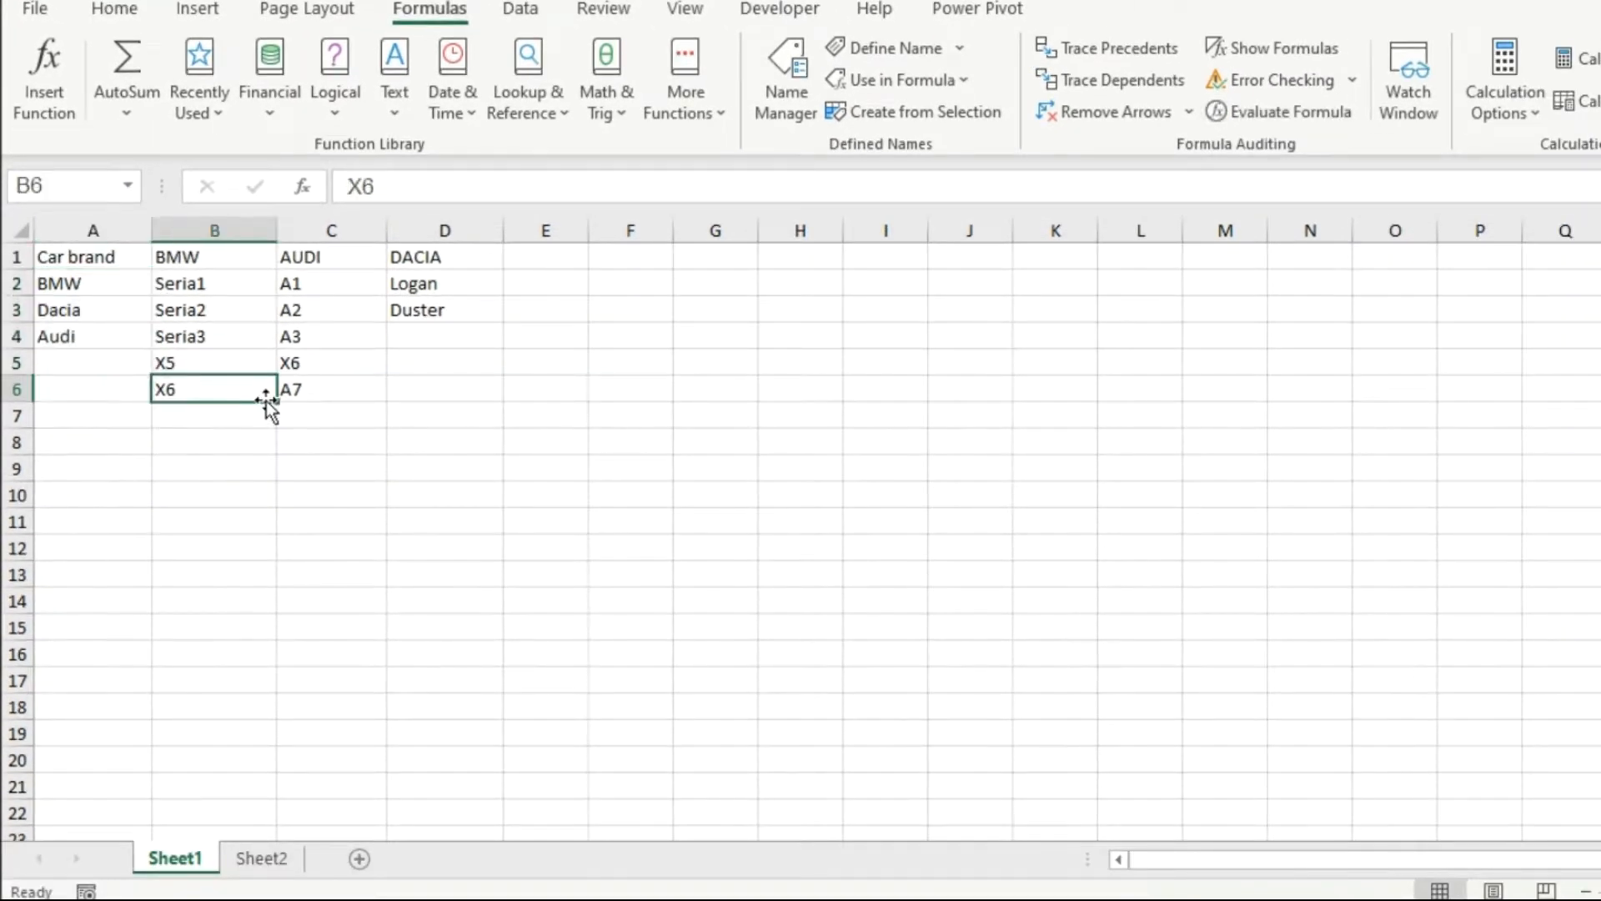
- Add a drop-down list validation to cell A2 on Sheet2 with the named range Car_brand as its source
left_click(284, 859)
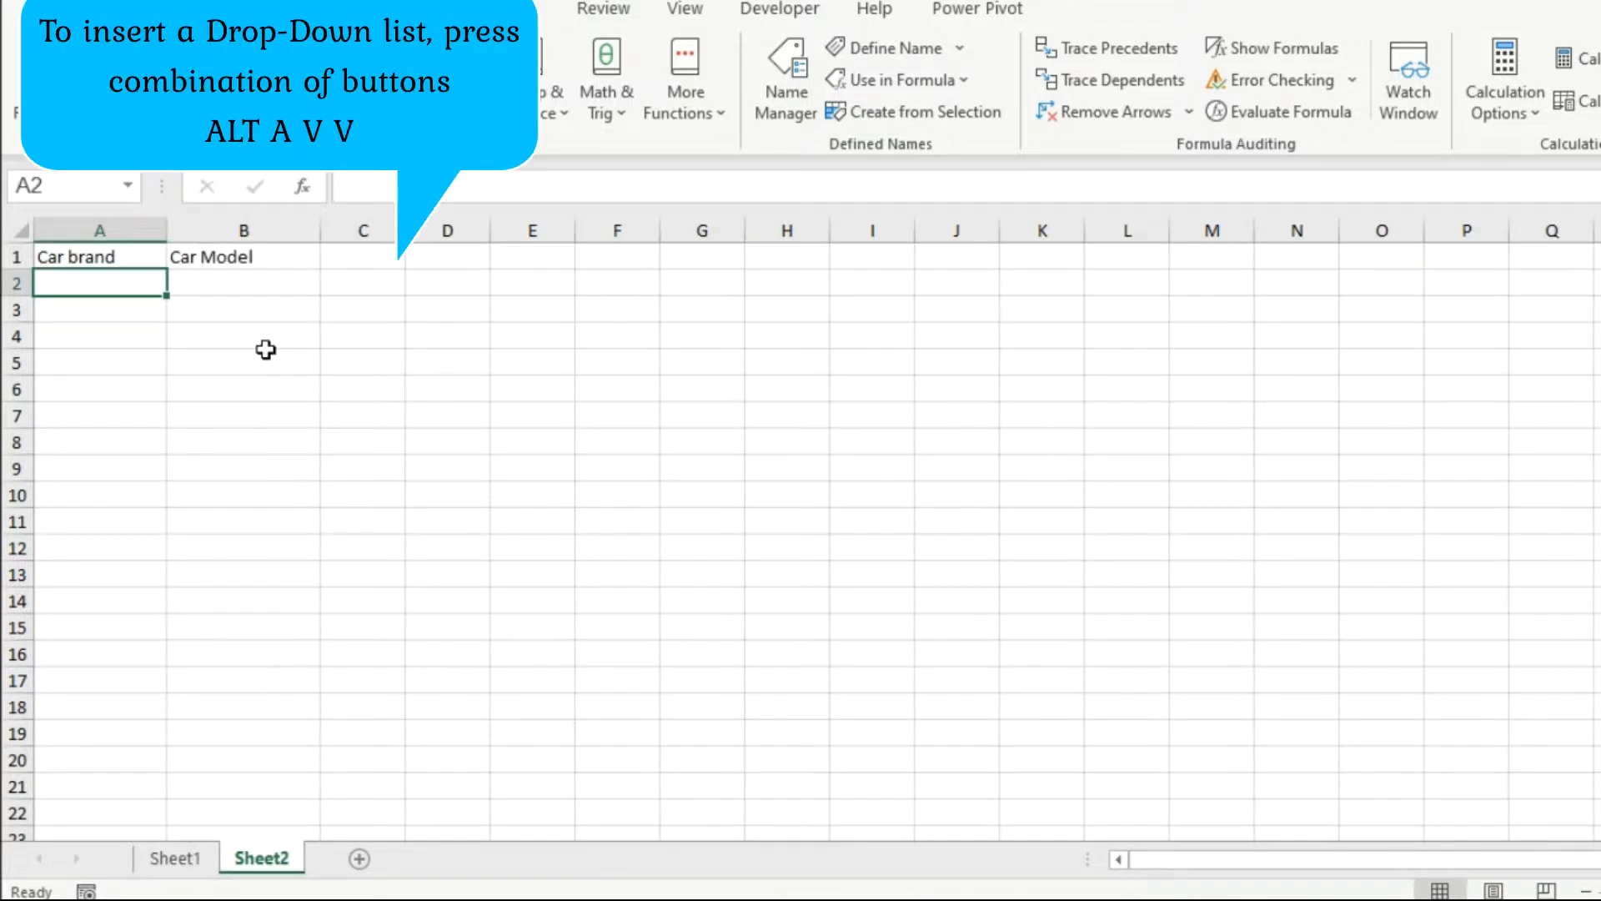
key("alt")
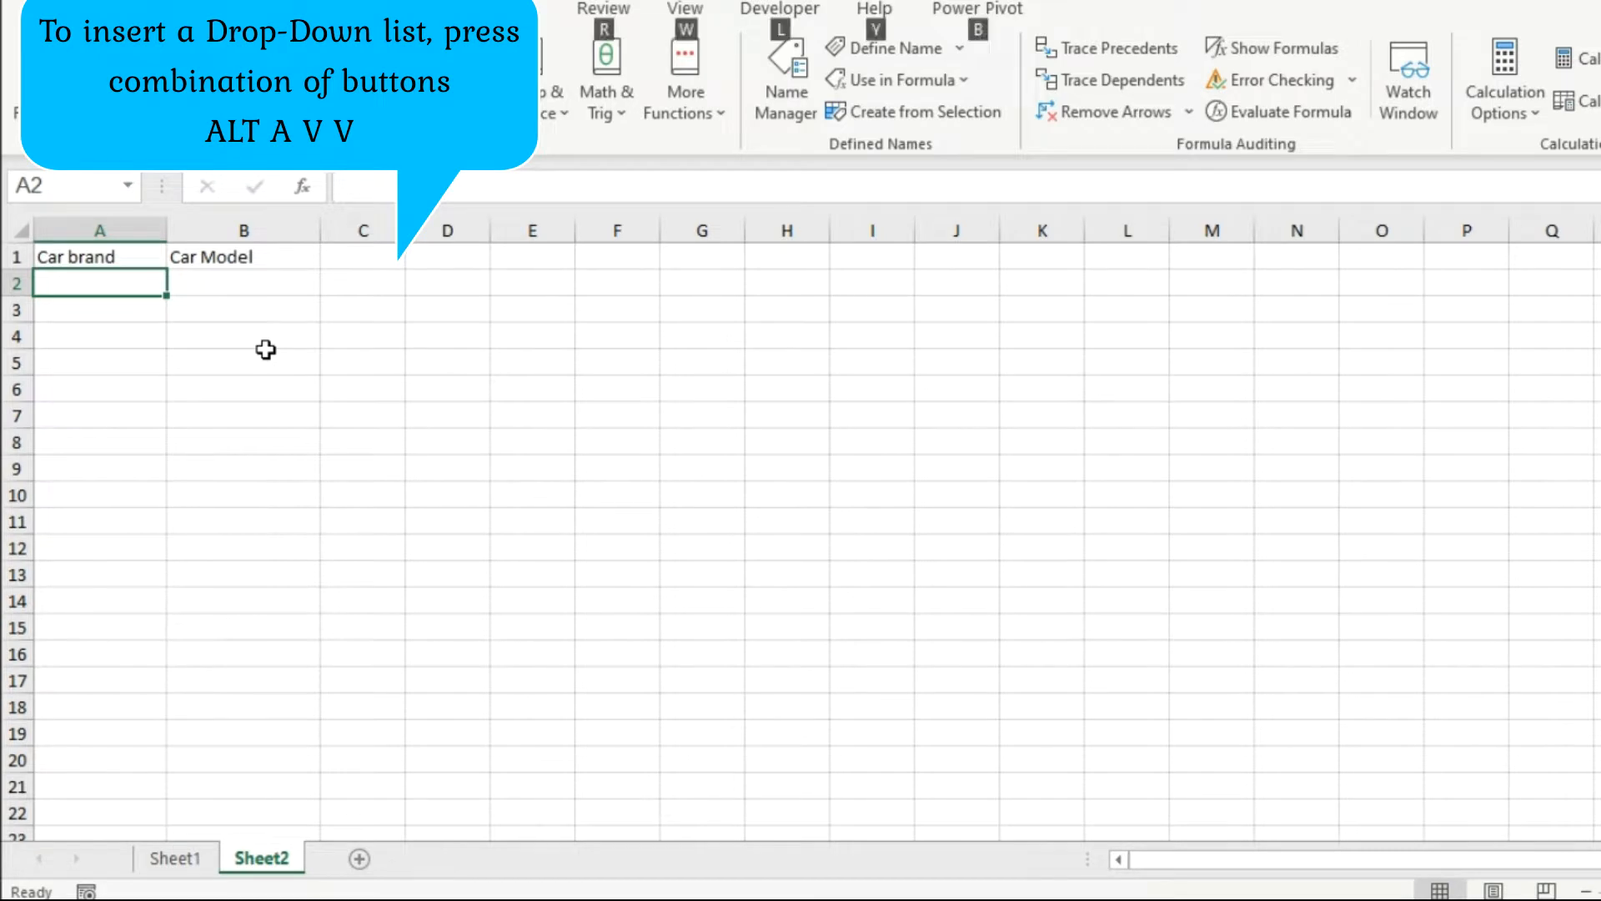
key("a")
key("v")
key("v")
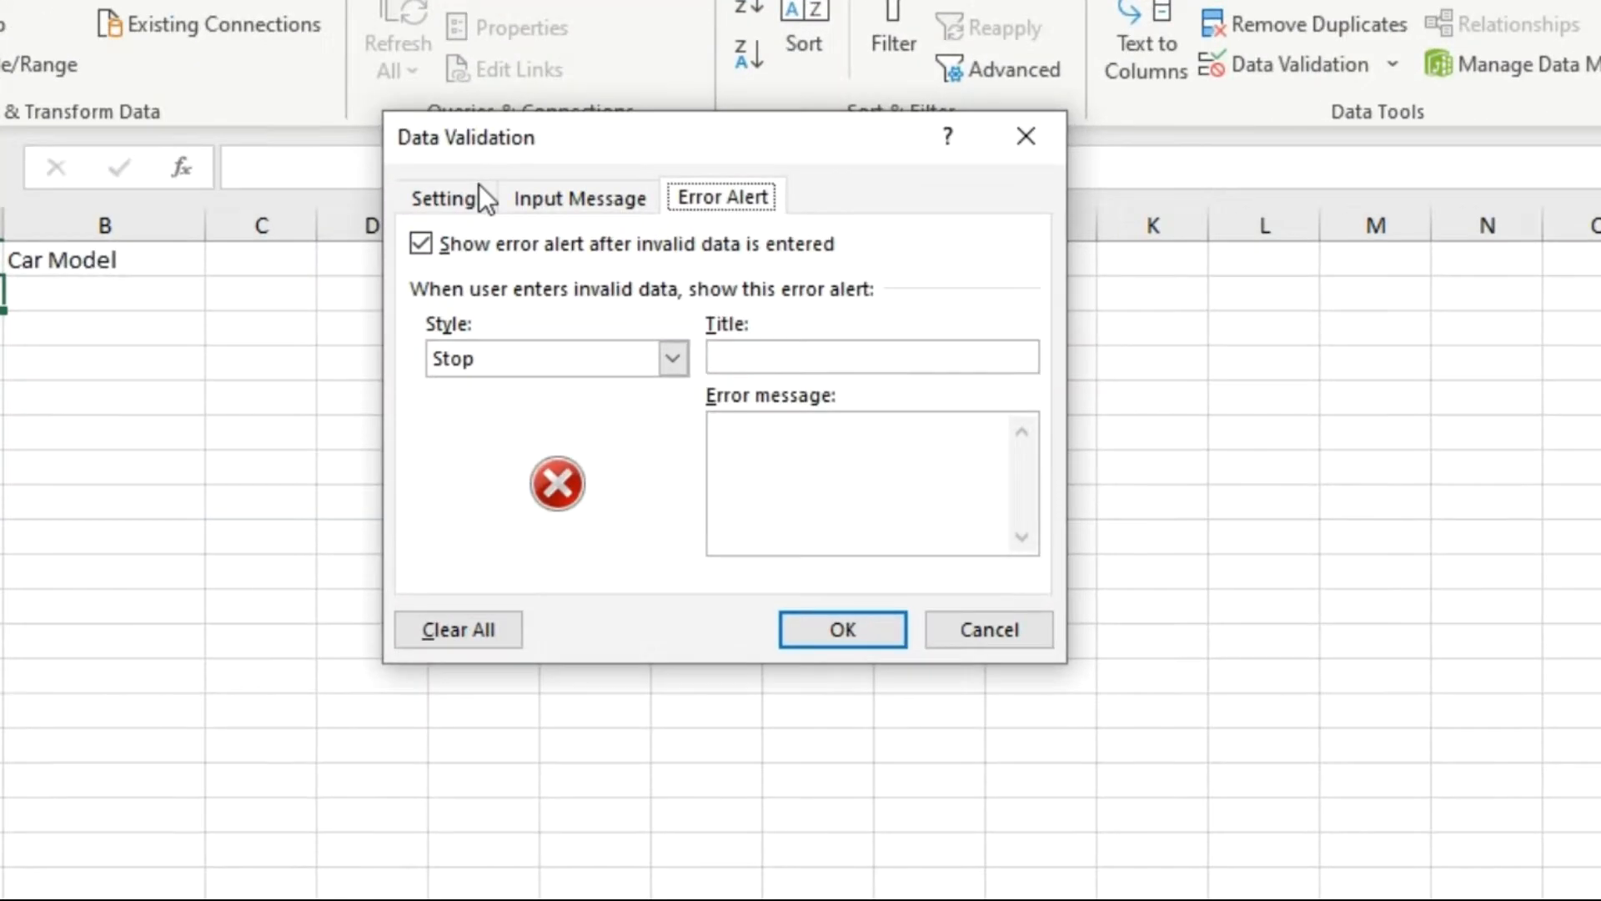
left_click(519, 209)
left_click(676, 327)
left_click(560, 454)
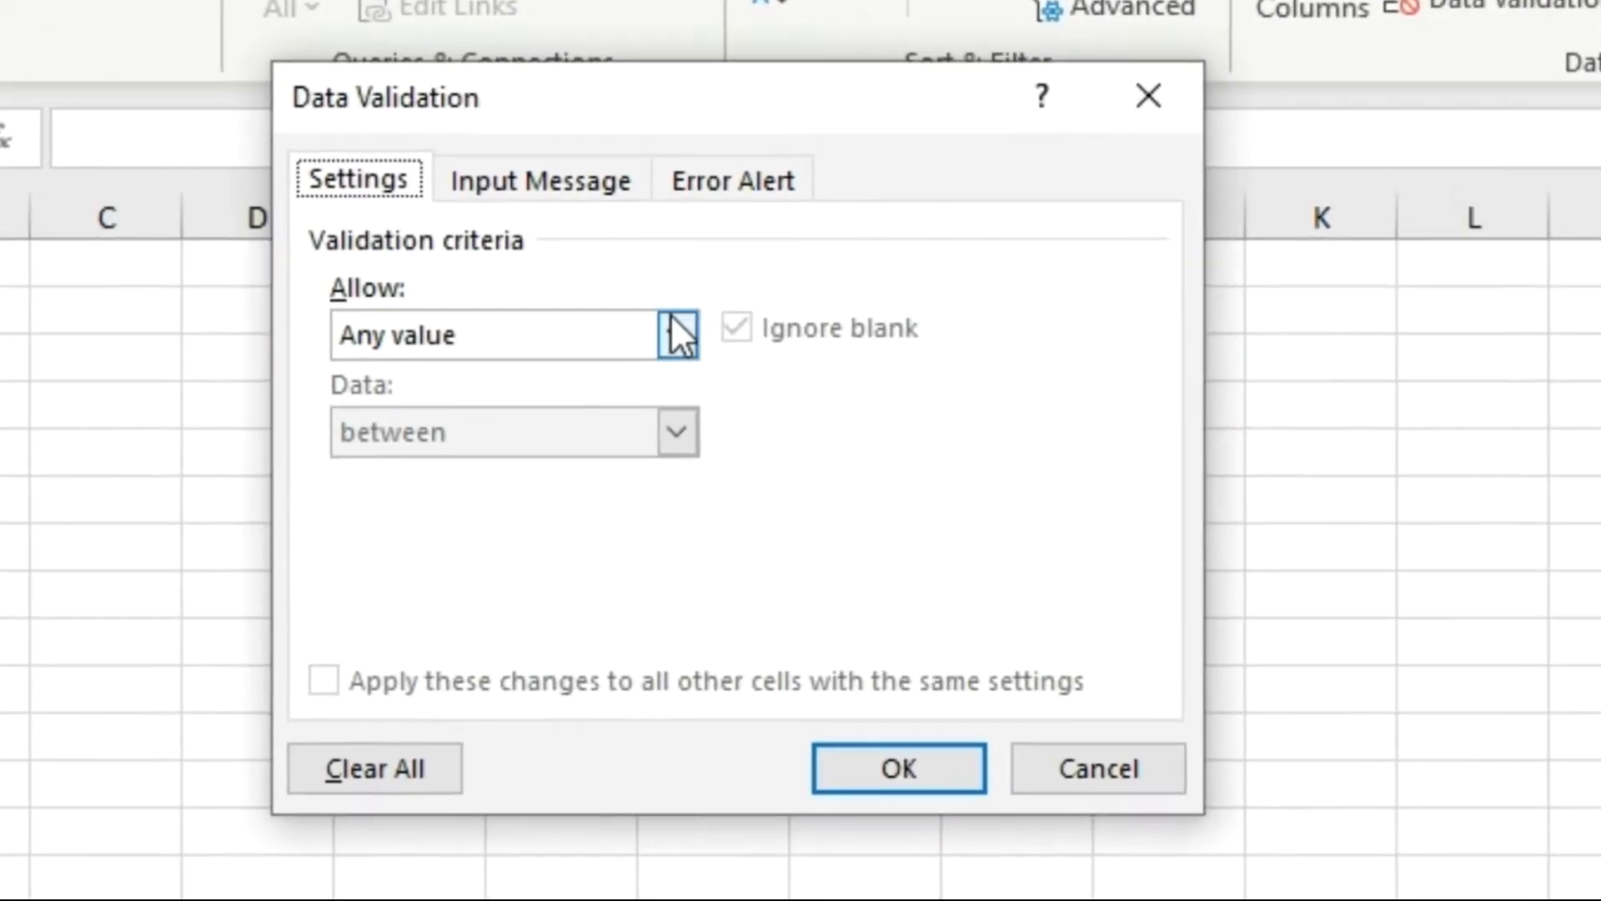
left_click(565, 521)
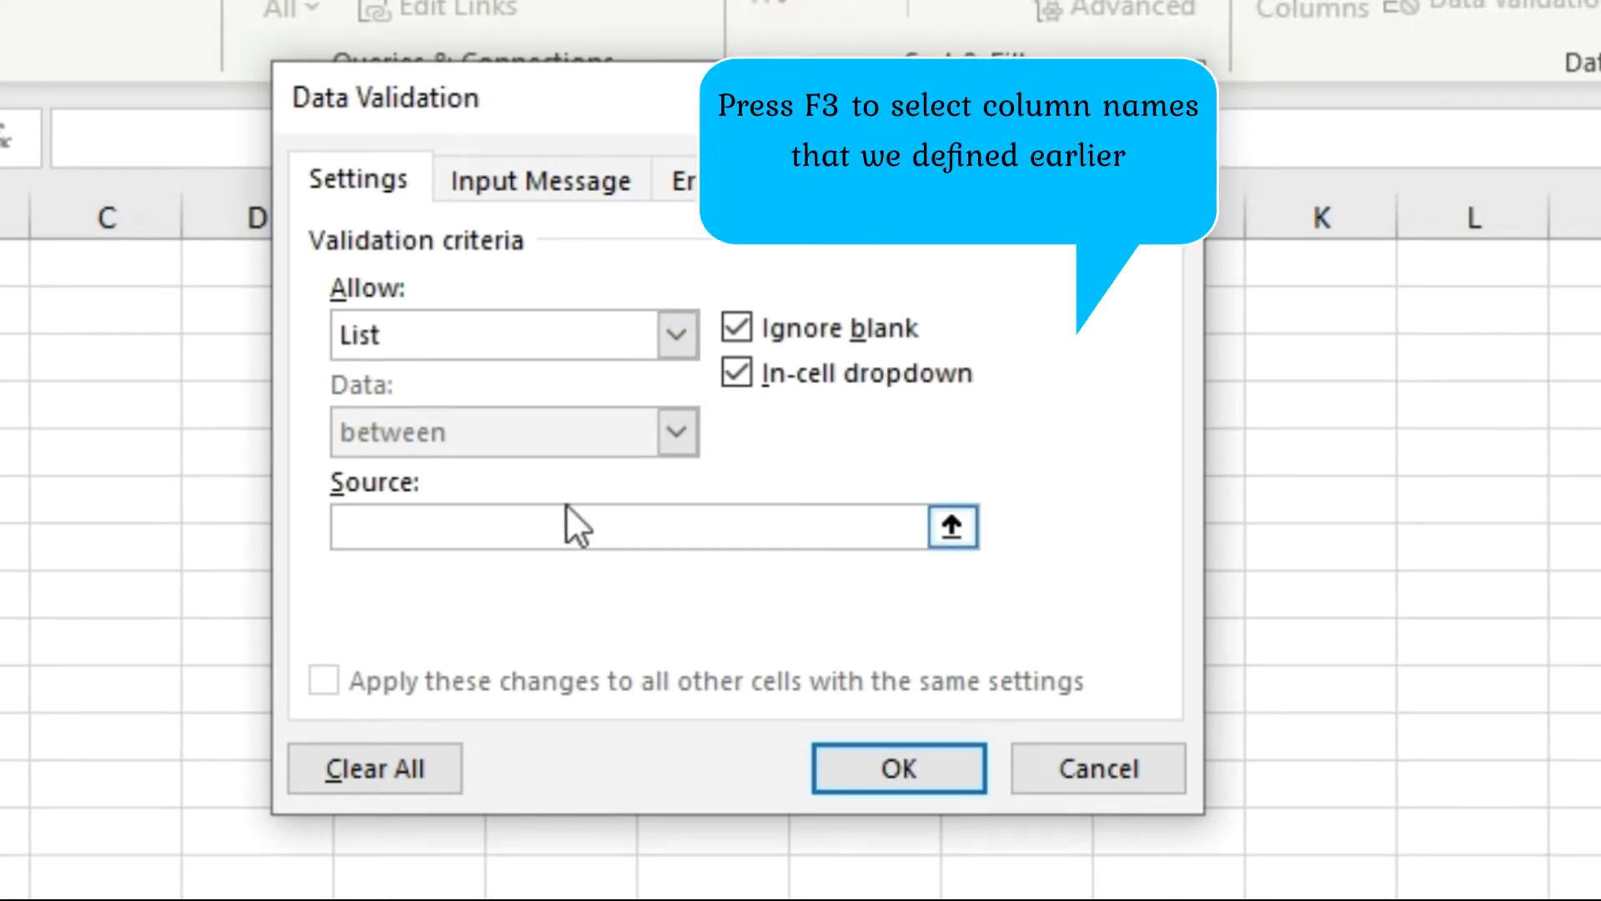
key("F3")
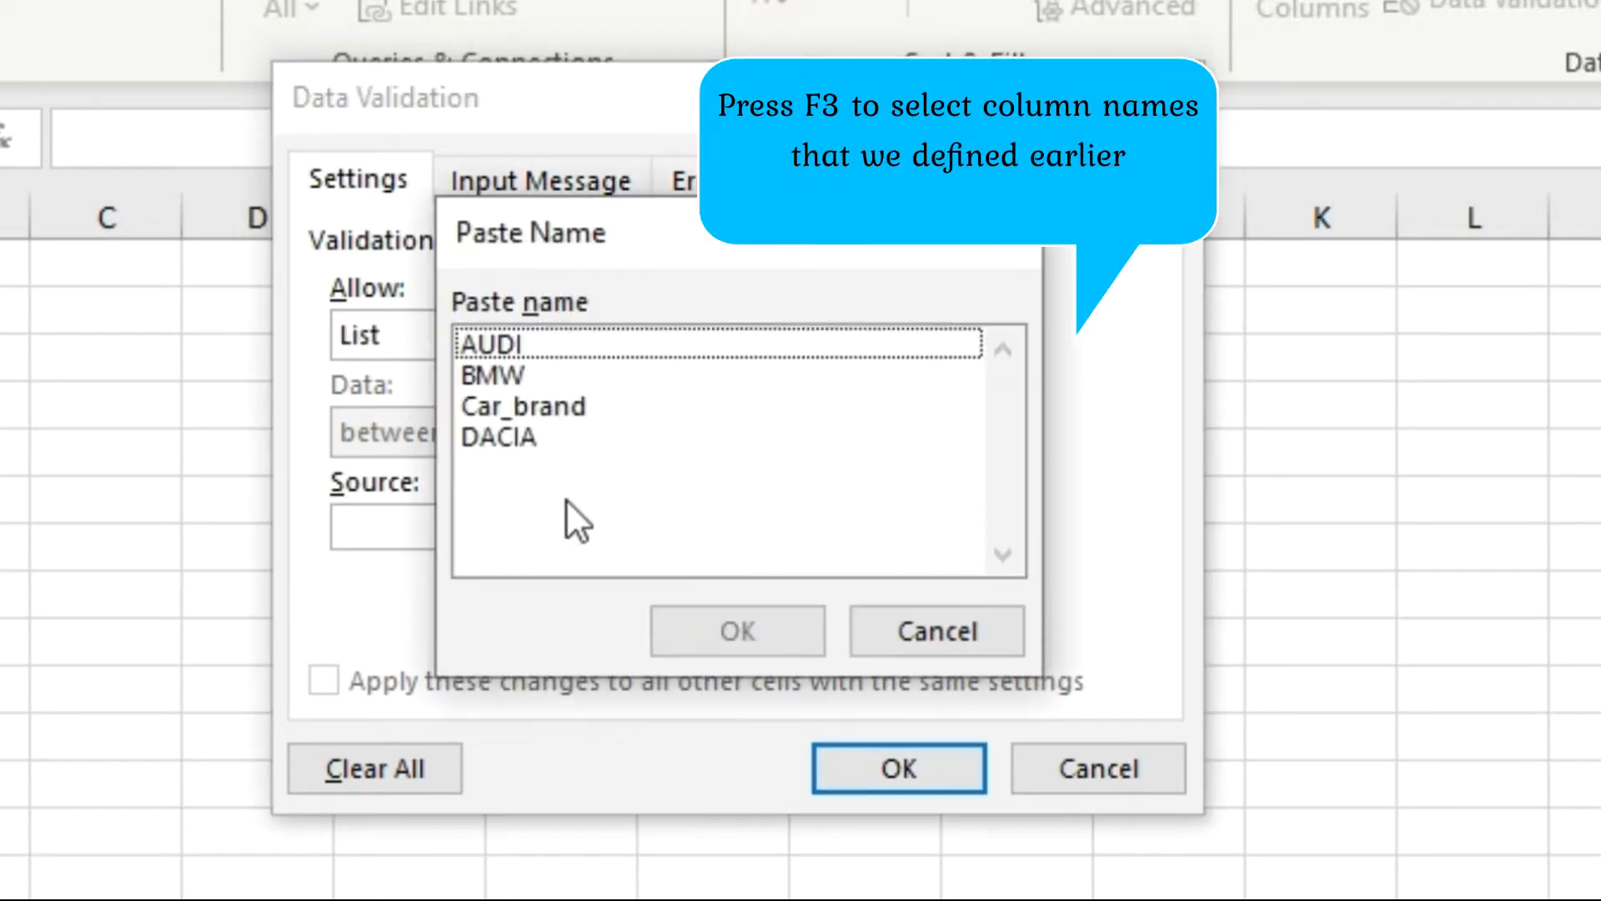
left_click(558, 403)
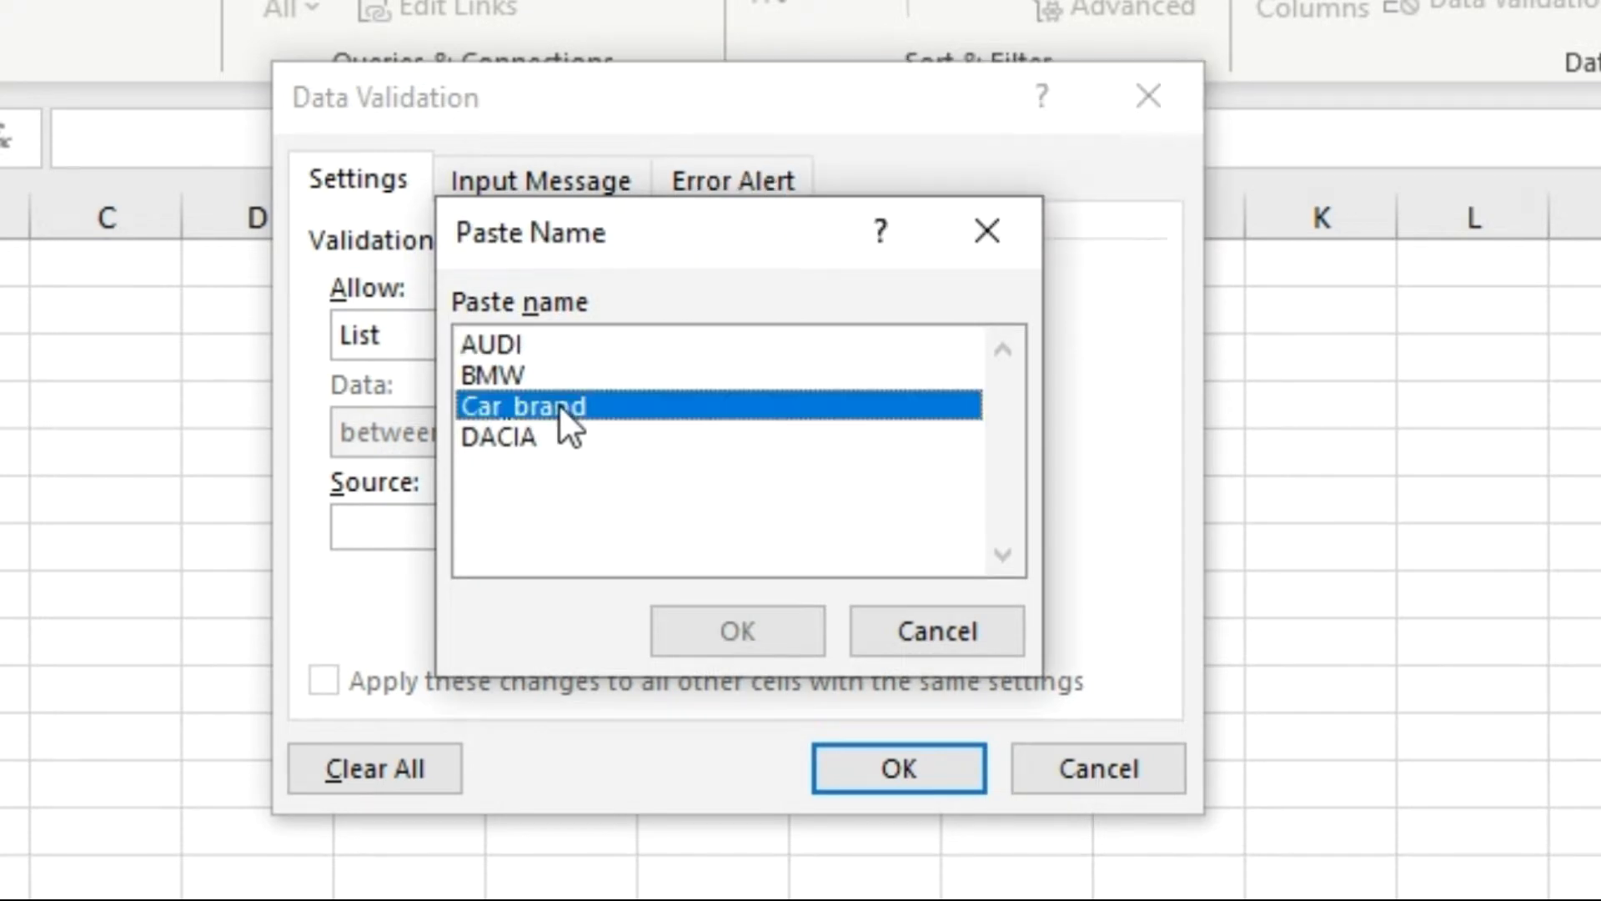
left_click(700, 625)
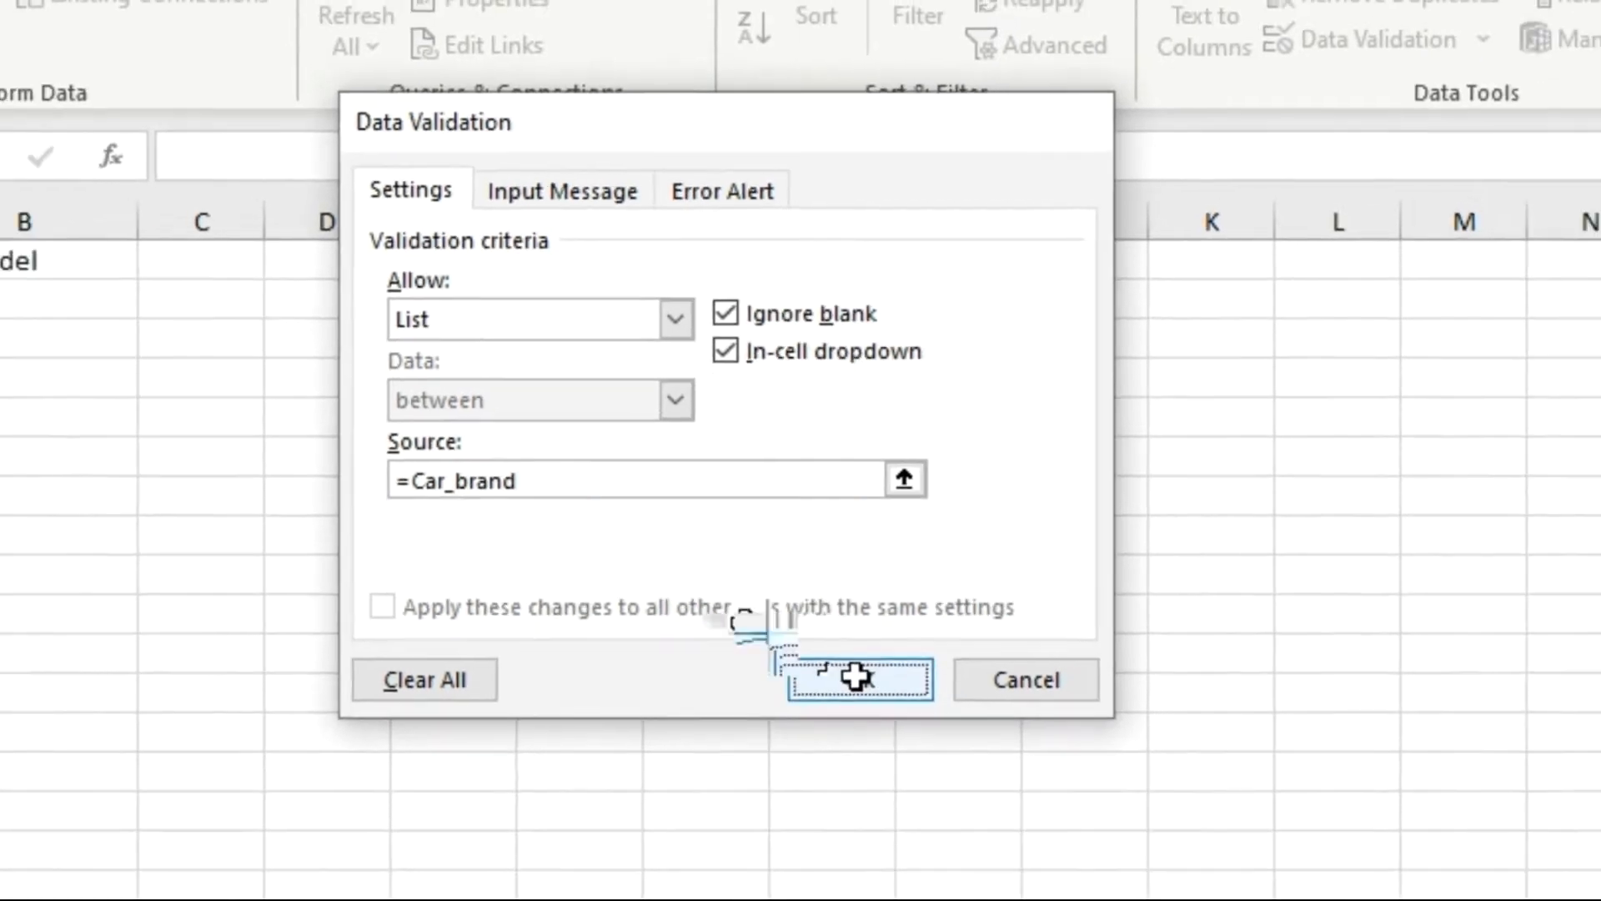
left_click(884, 742)
- Try the car brand drop-down in A2 with BMW and leave it set to Dacia
left_click(169, 286)
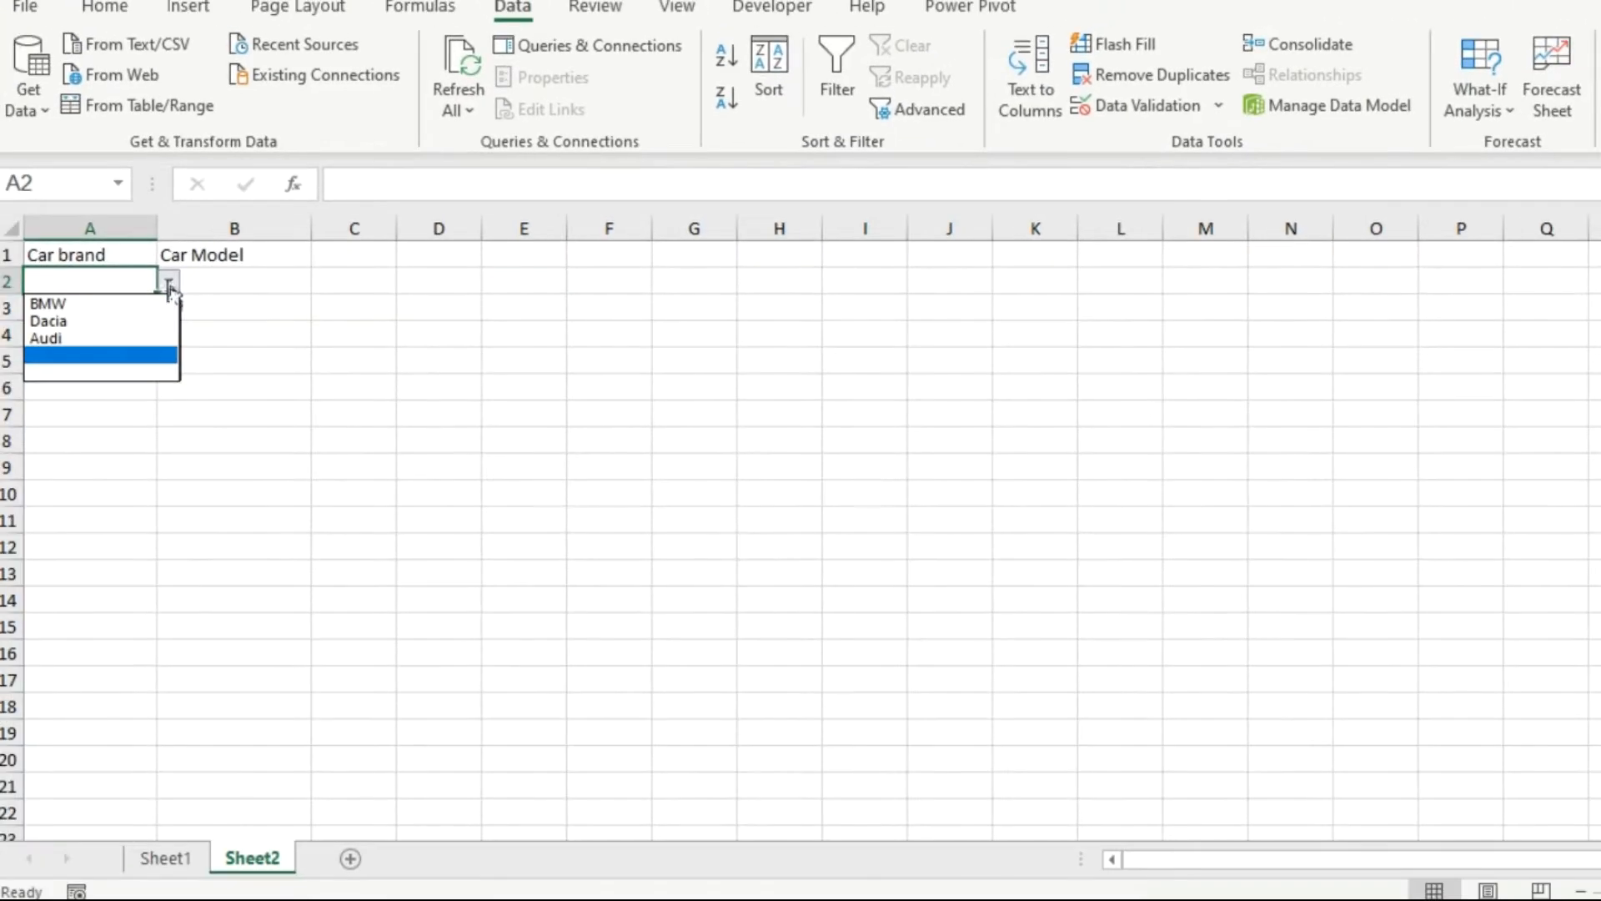
left_click(142, 315)
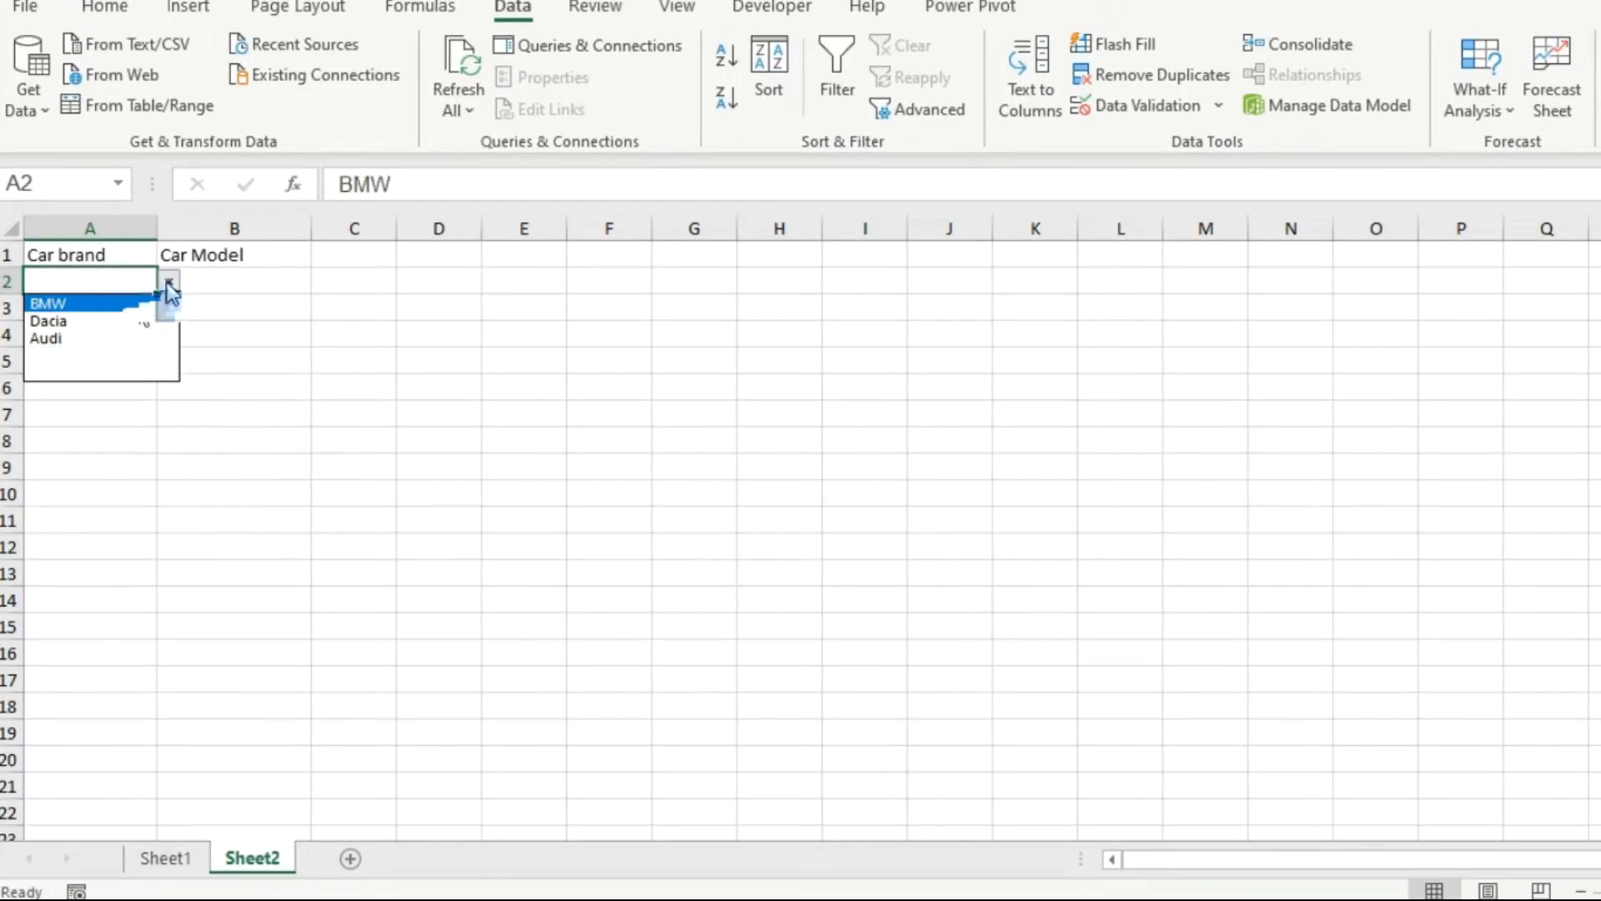
left_click(150, 321)
- Add a drop-down list validation to the Car Model cell B2 with the source =indirect($A2)
left_click(222, 278)
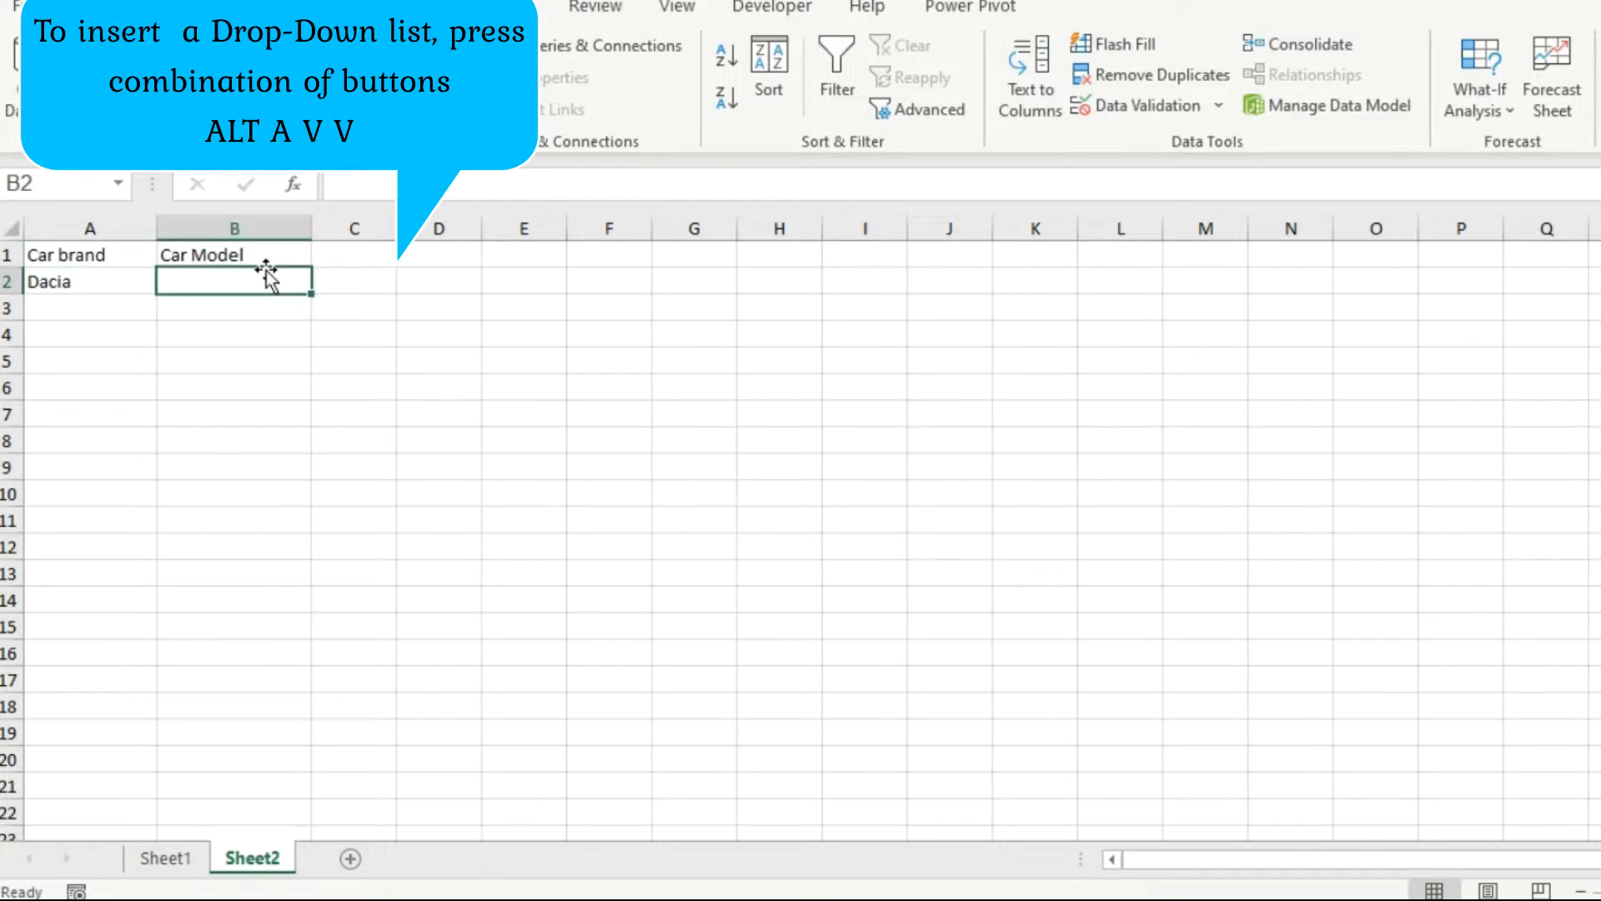
key("alt")
key("a")
key("v")
key("v")
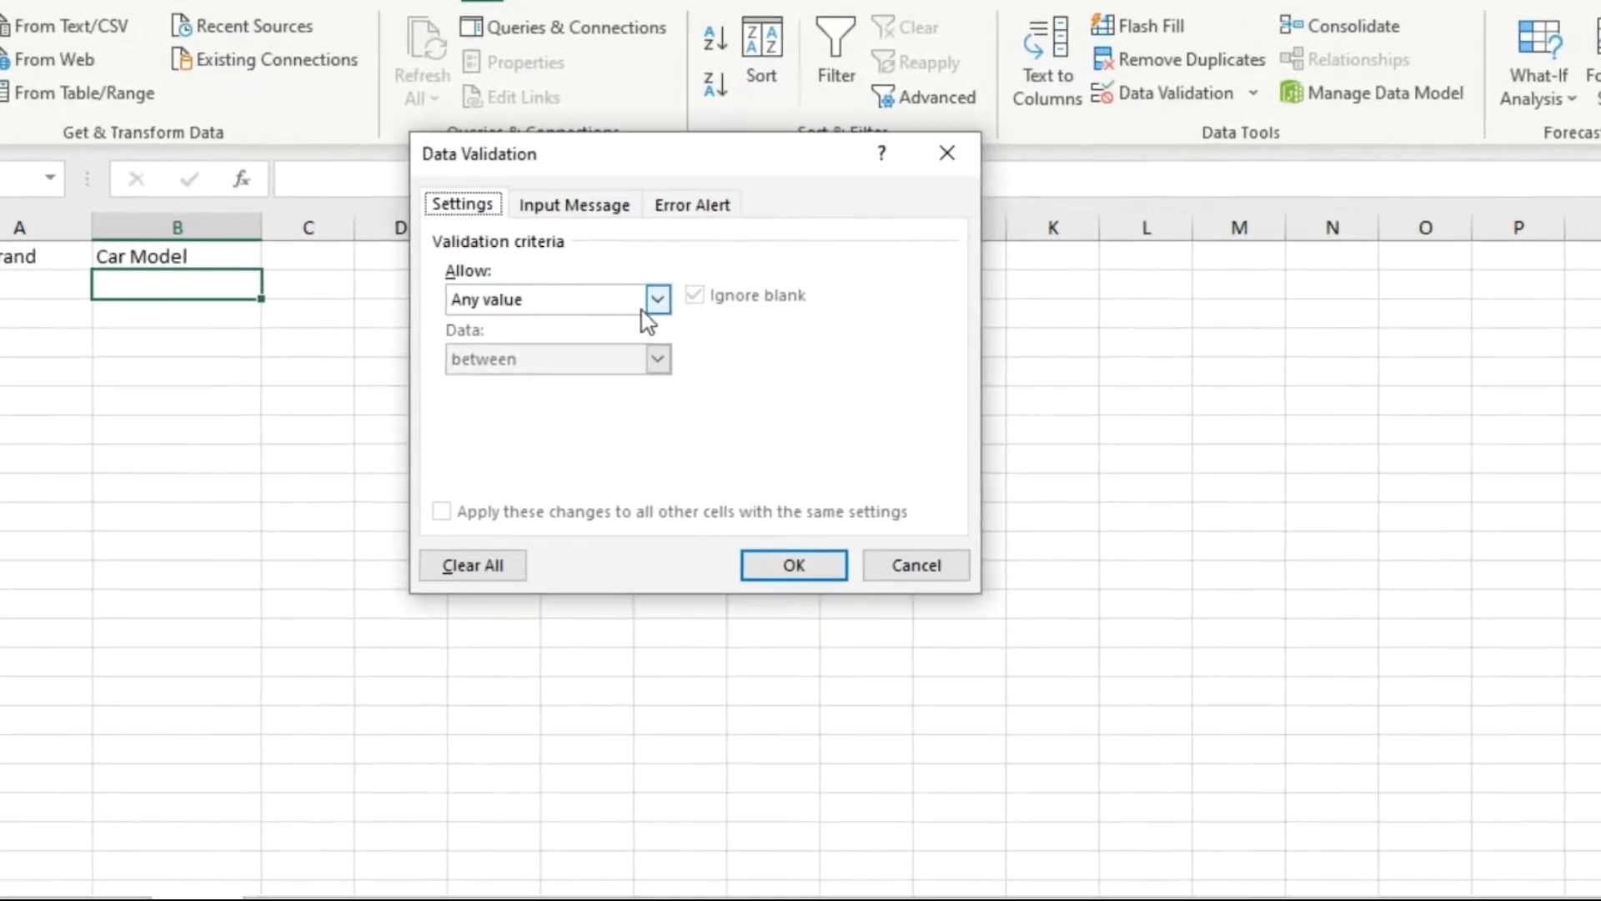
left_click(672, 294)
left_click(611, 370)
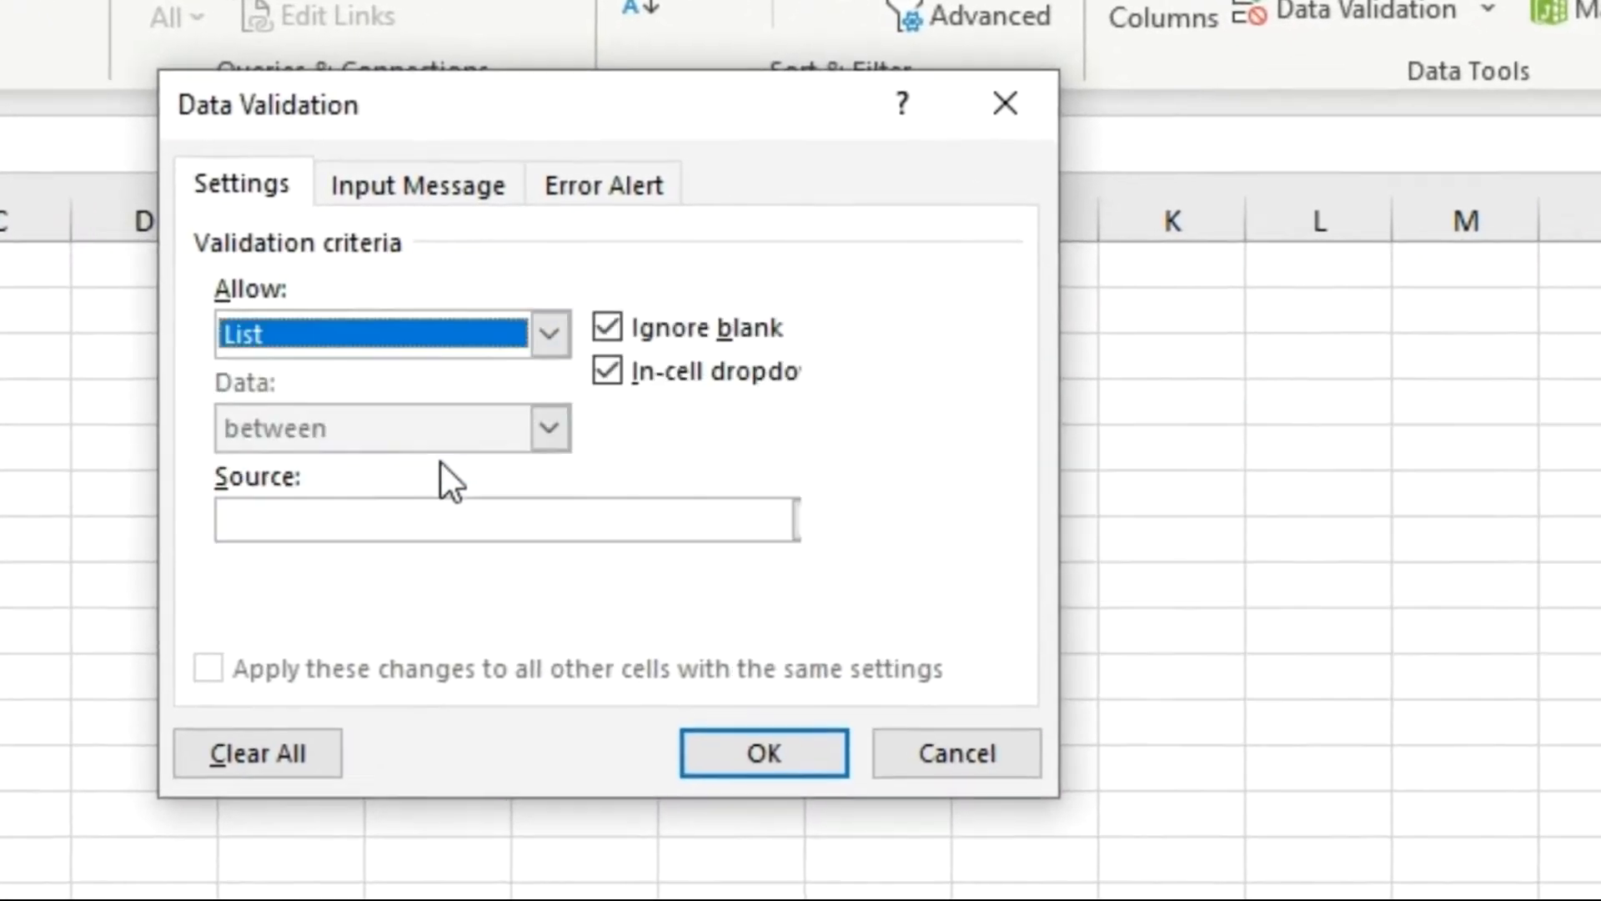
left_click(445, 516)
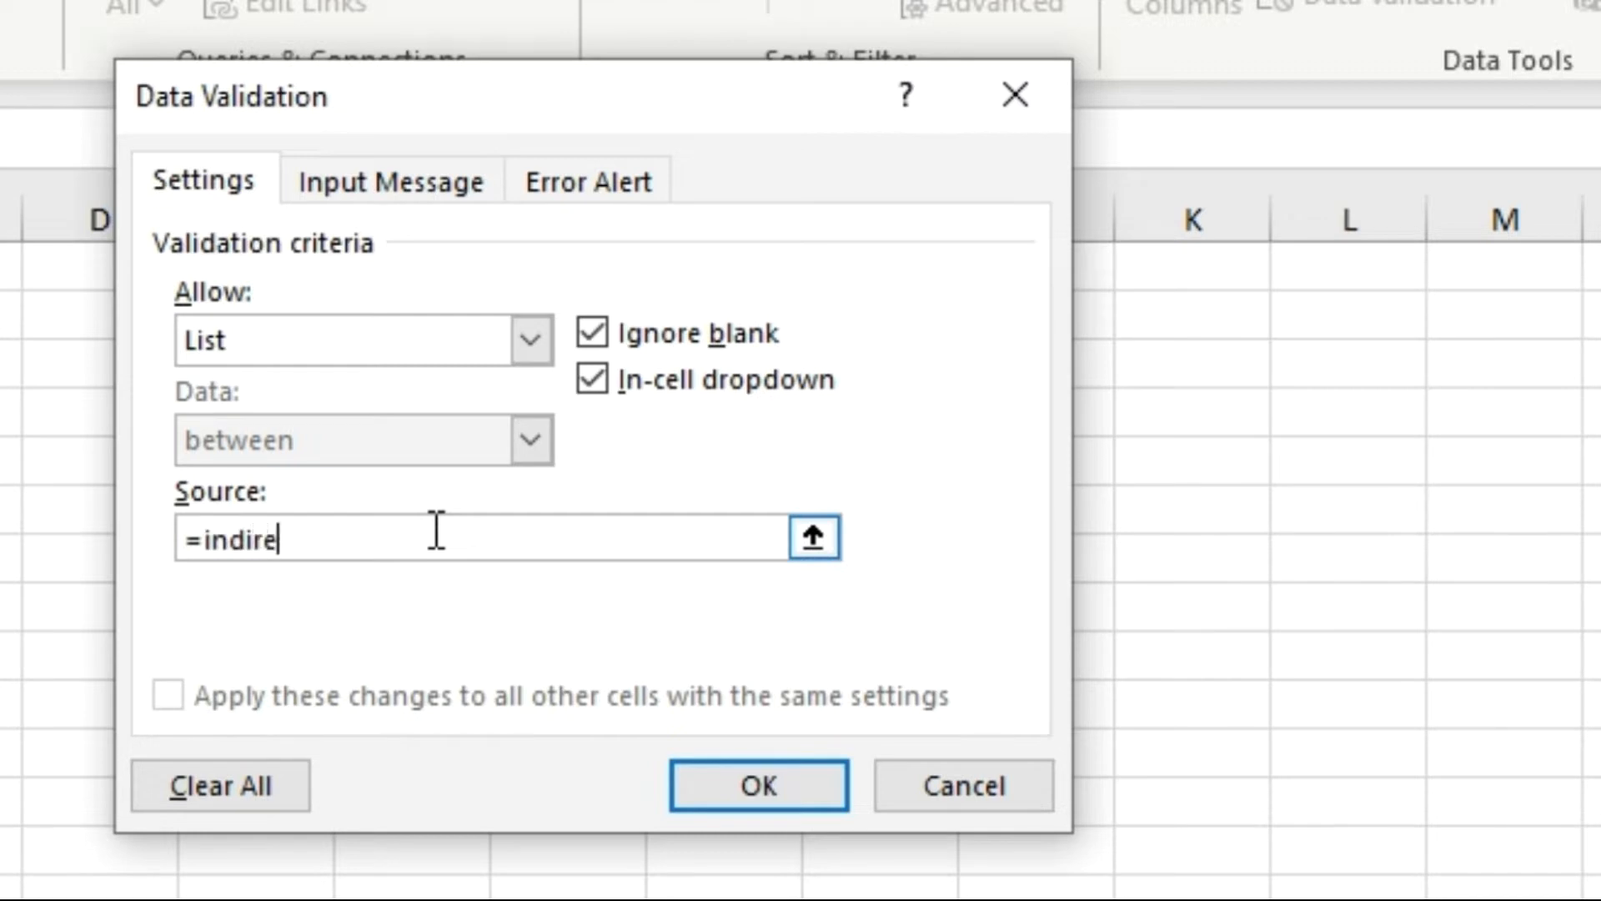
type("=indirect($A$2")
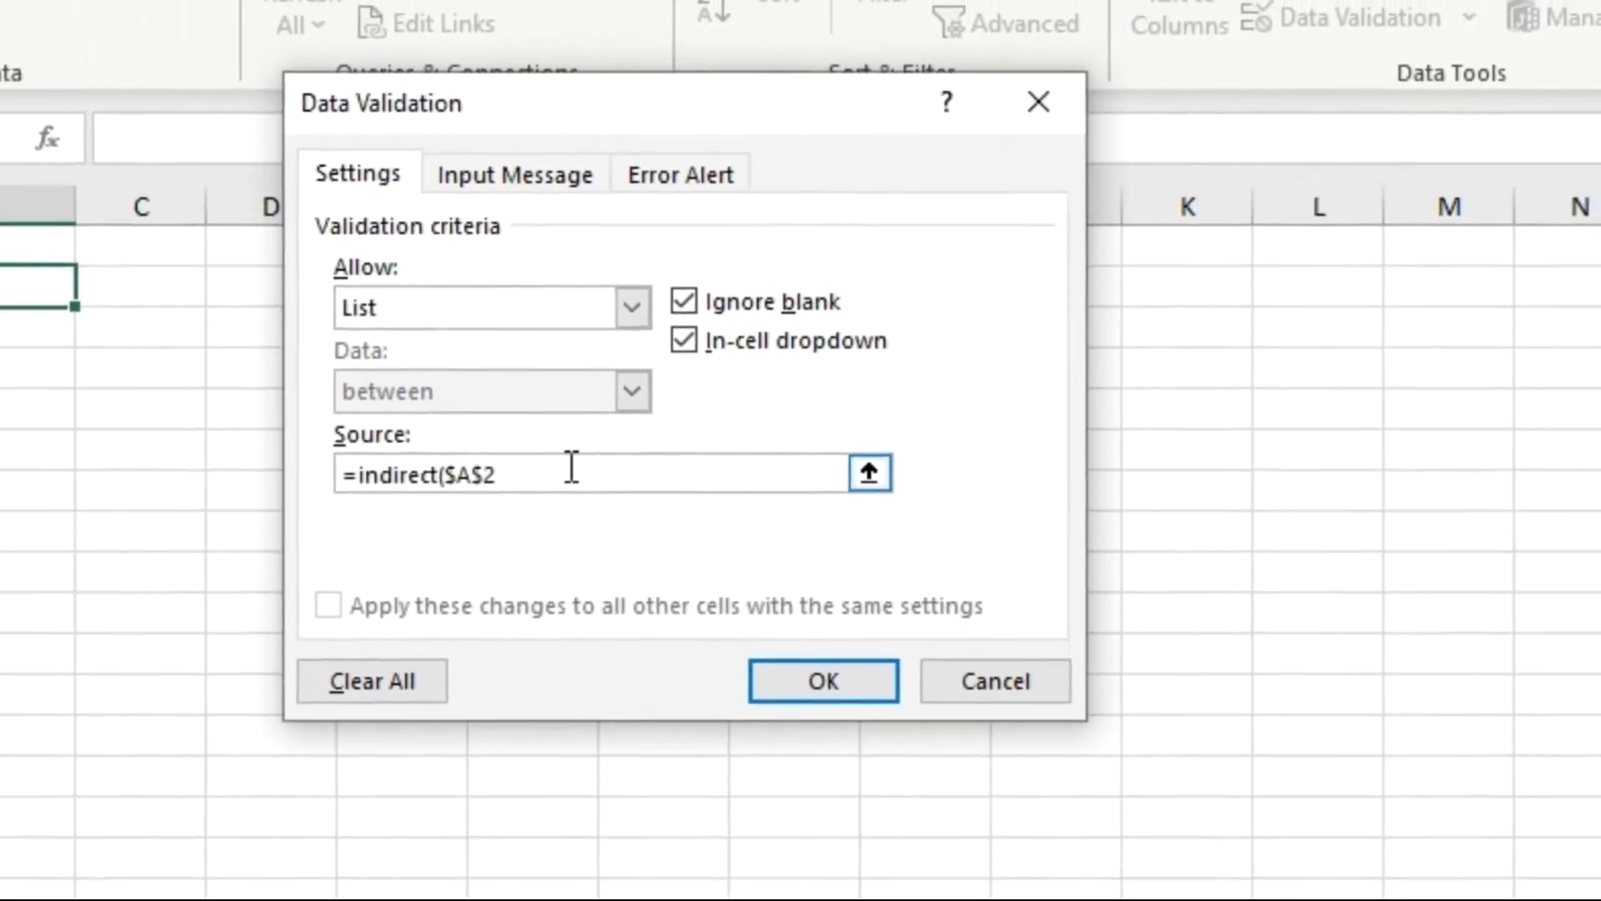
key("F4")
key("F4")
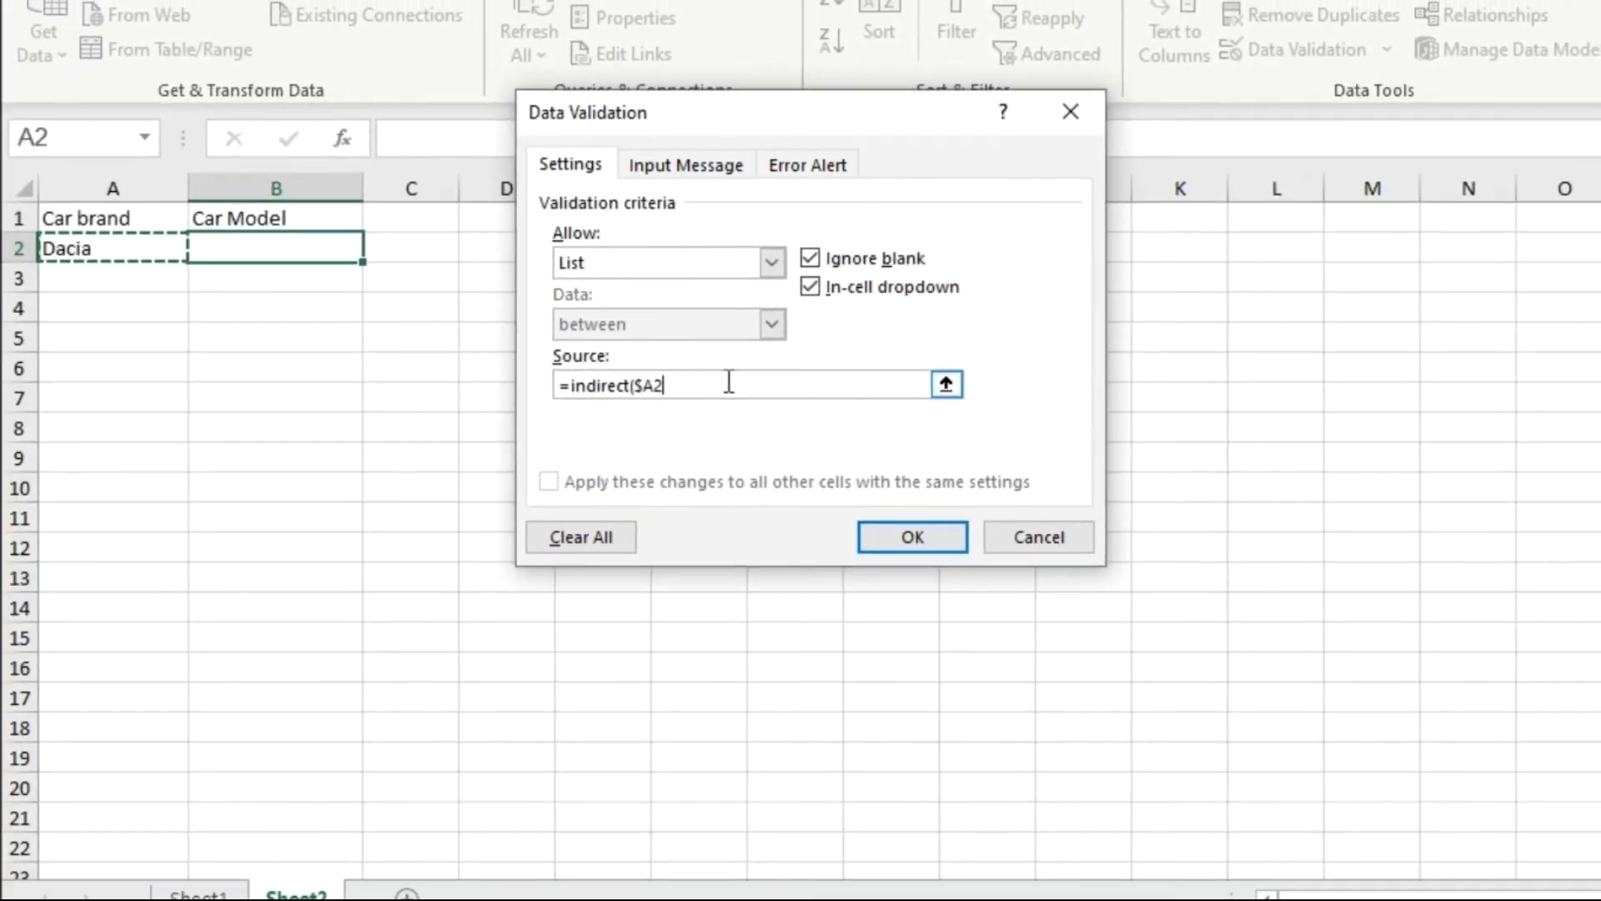
type(")")
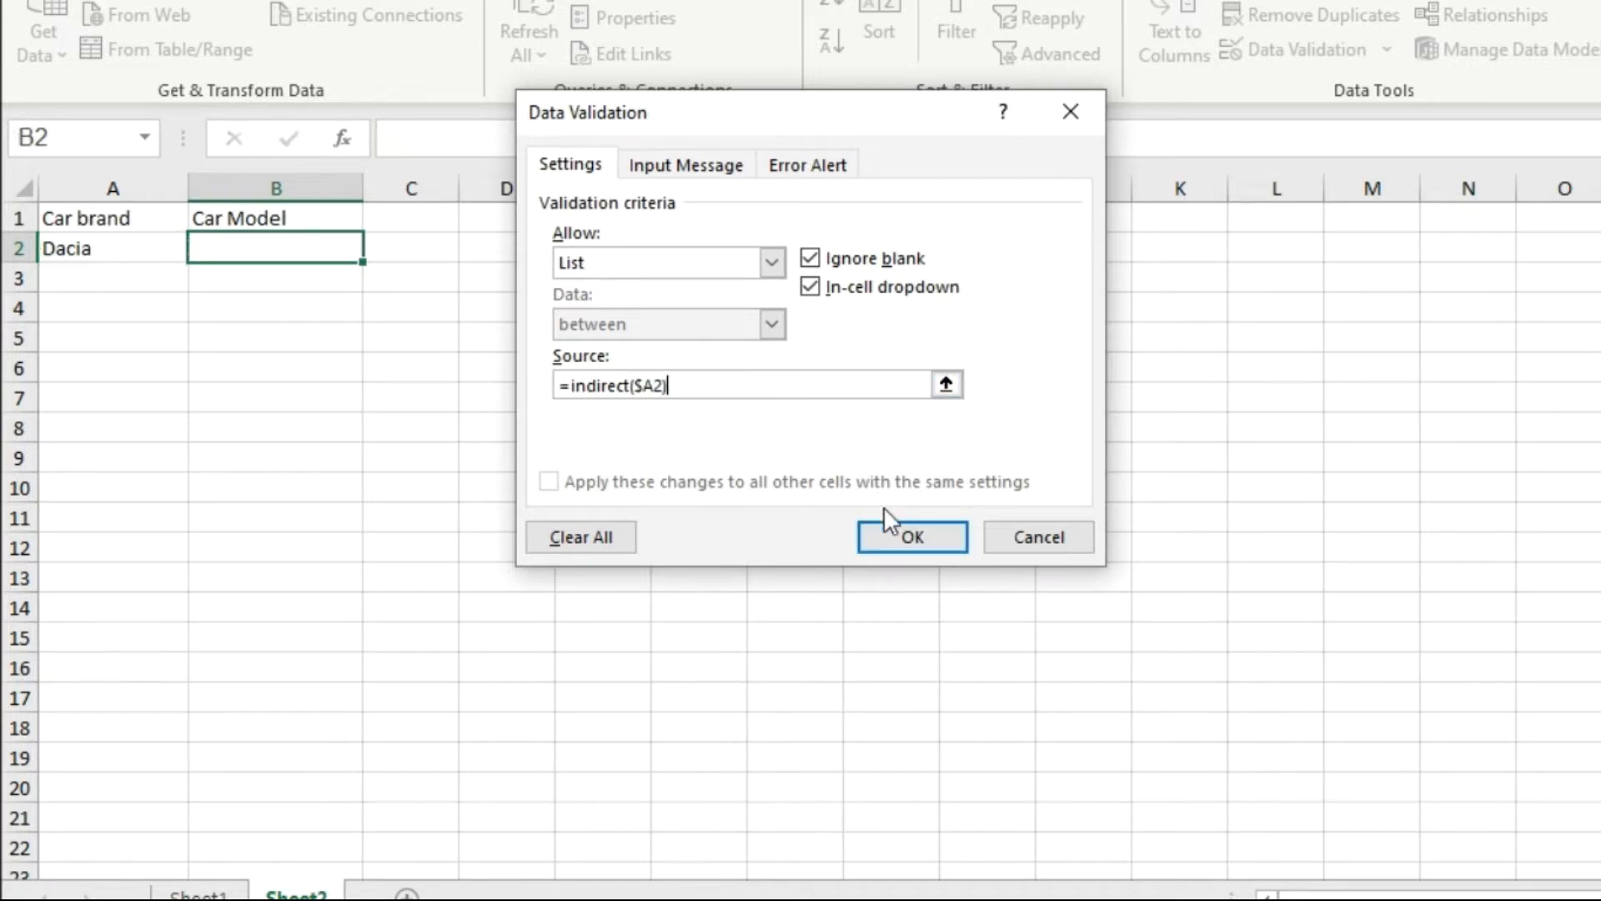
left_click(903, 536)
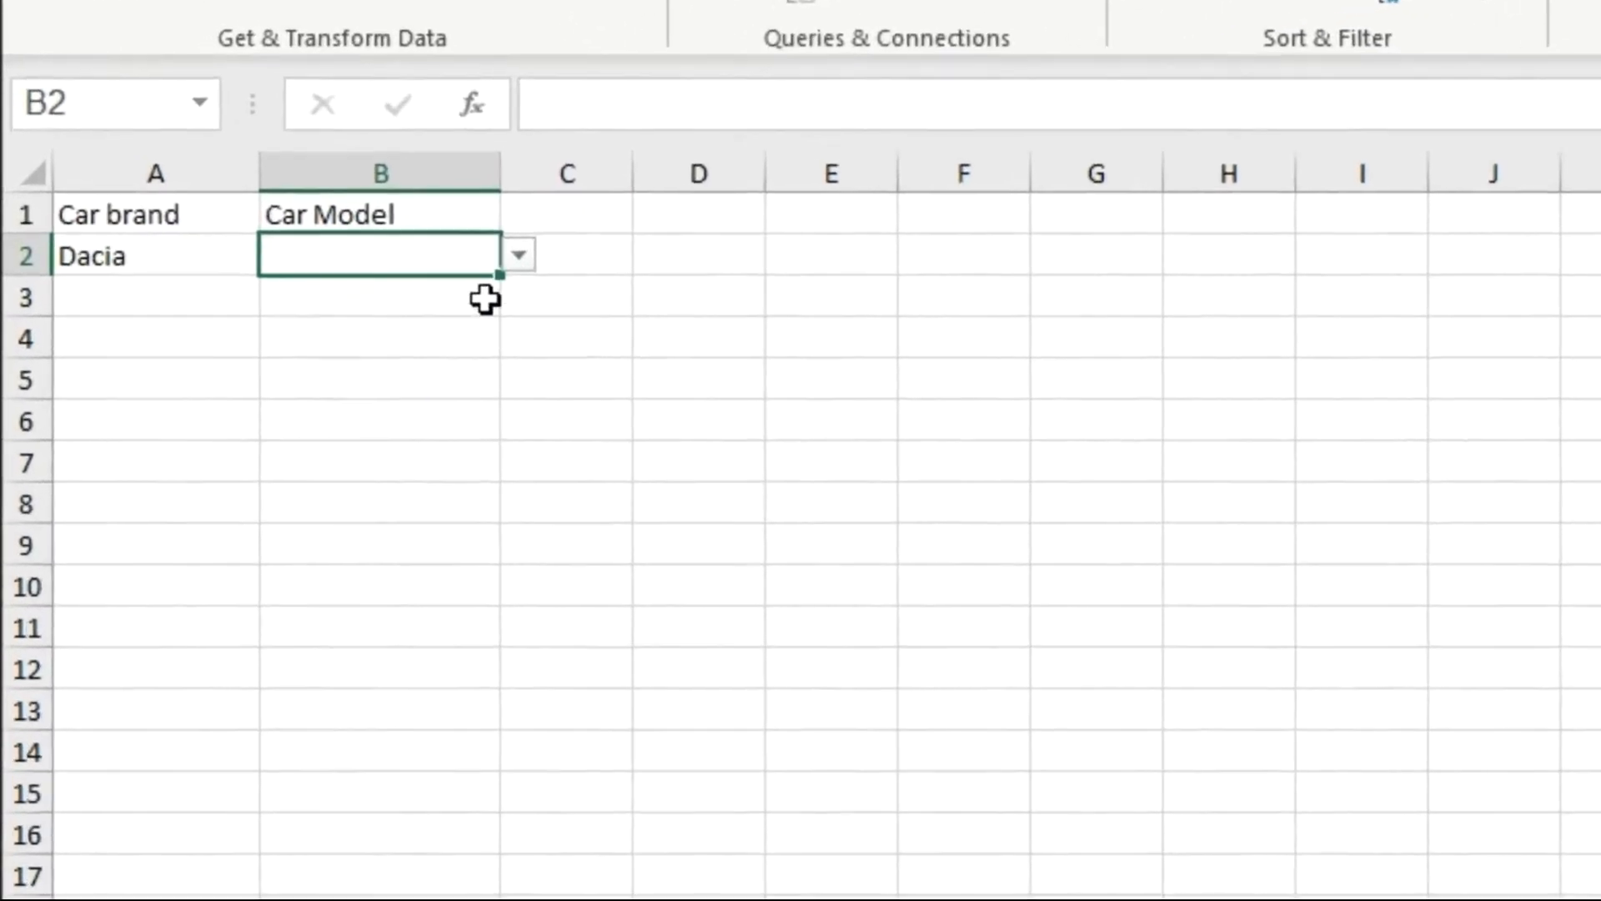
- Test the dependent drop-downs by choosing the model Logan for Dacia and Seria2 for BMW
left_click(415, 249)
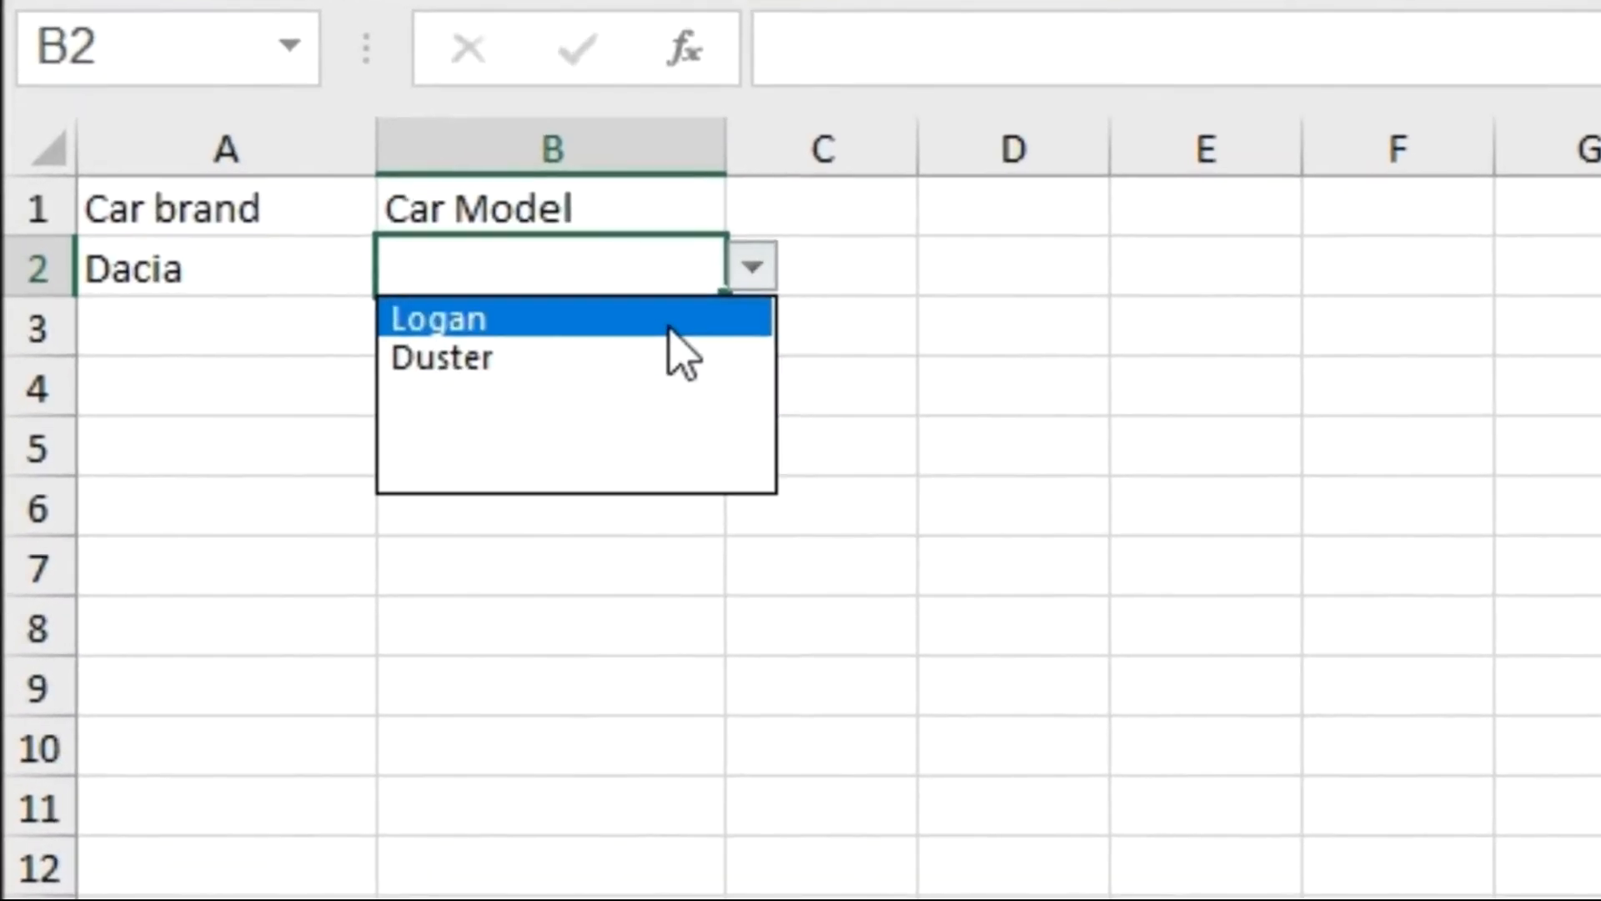
left_click(672, 321)
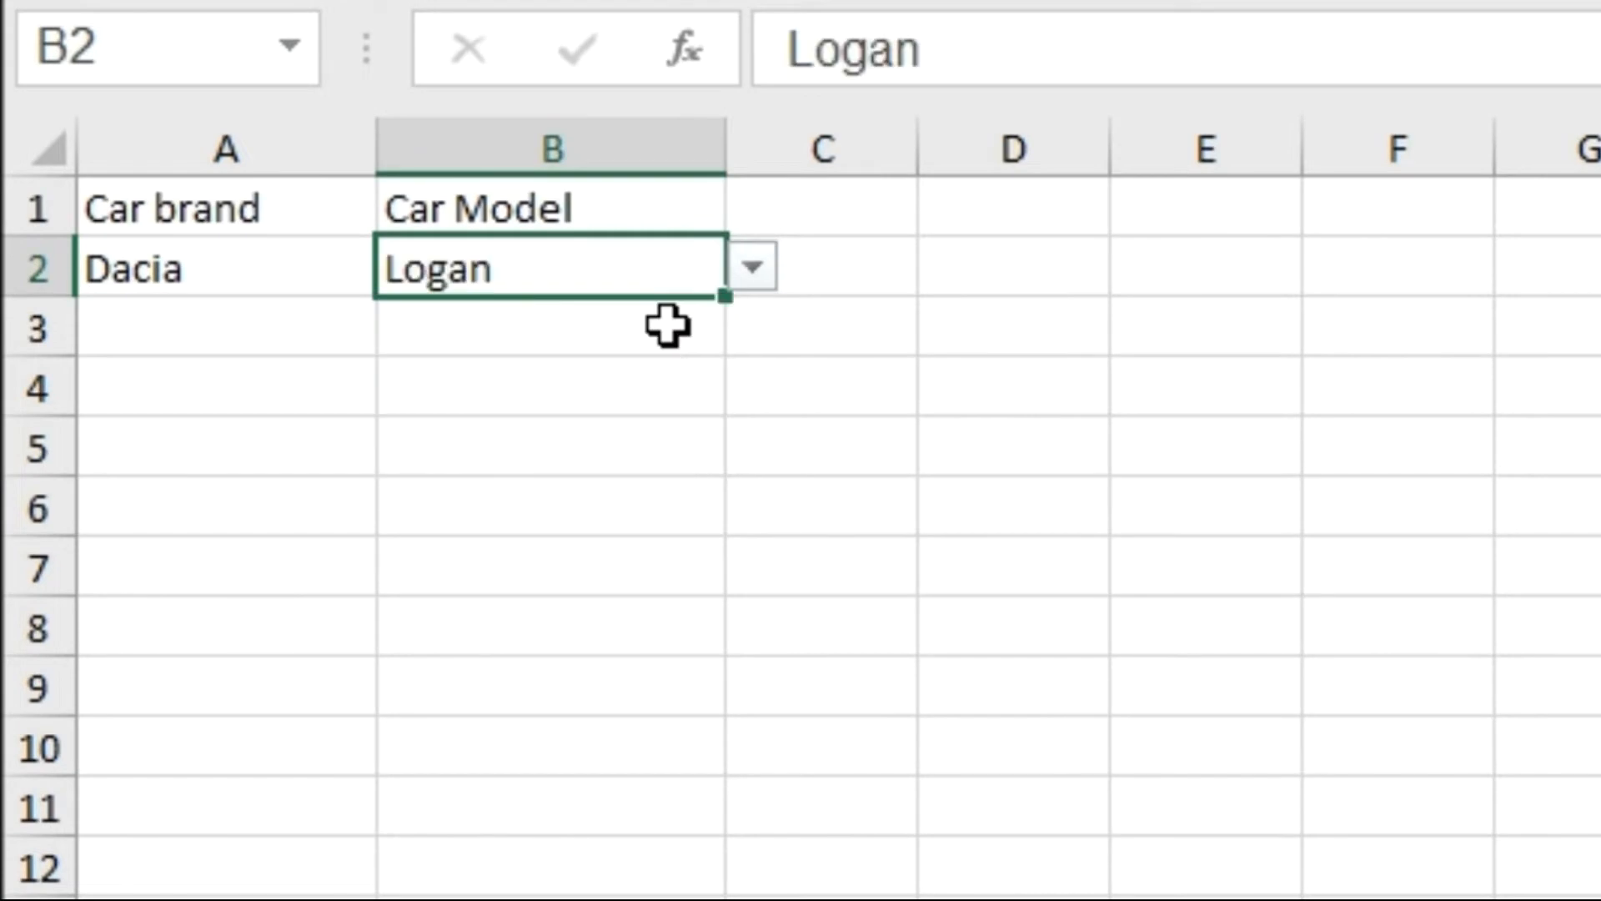
left_click(267, 278)
left_click(403, 266)
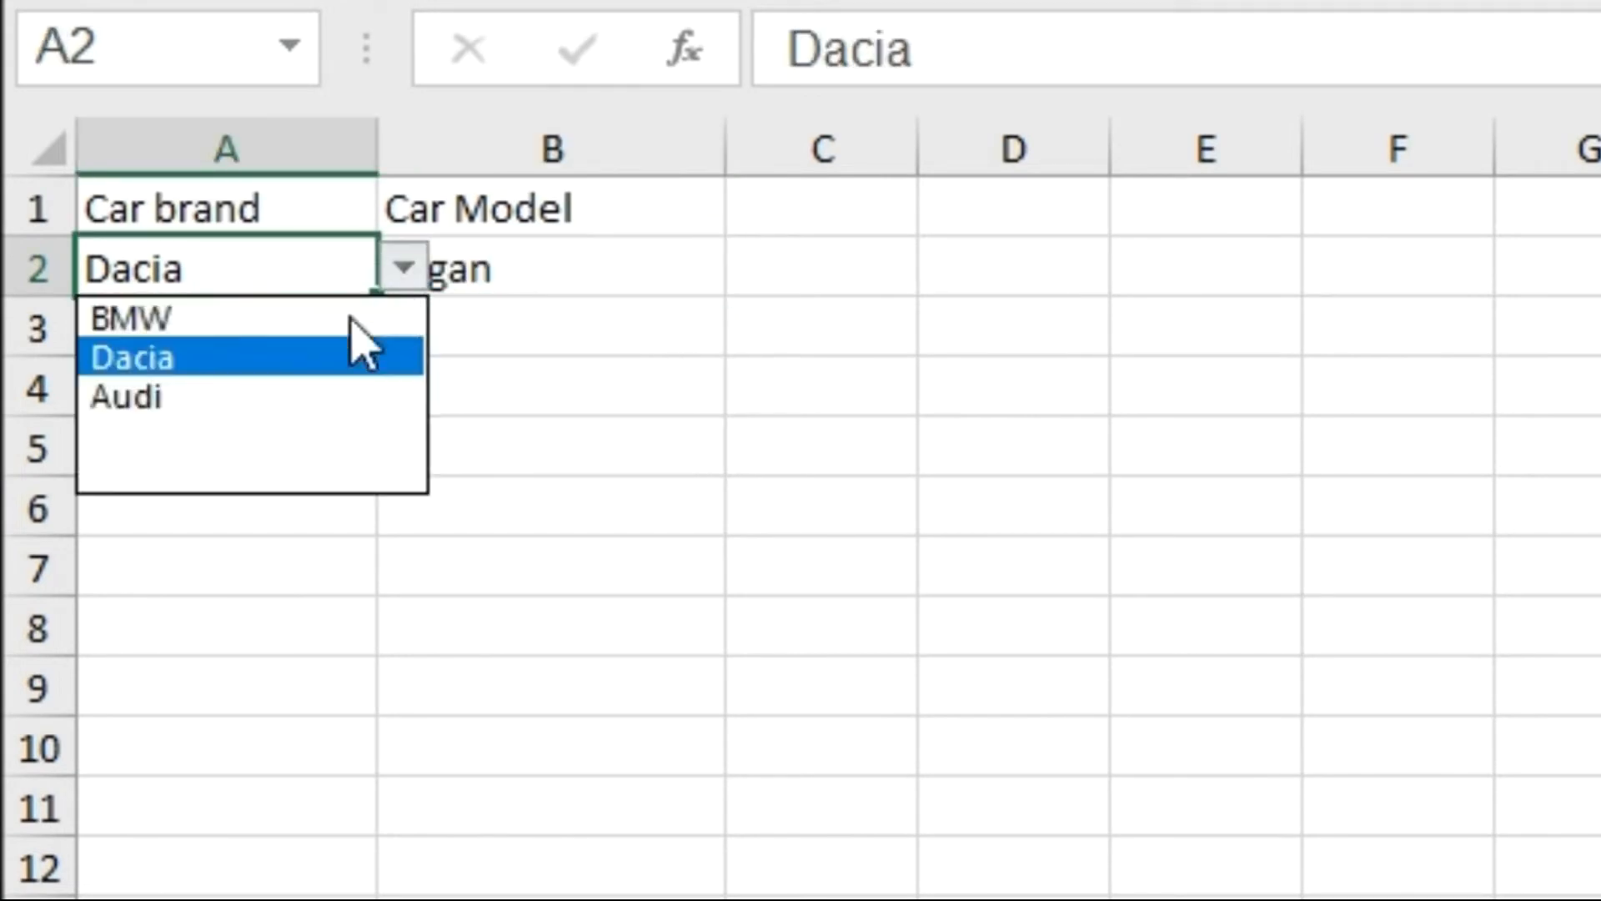
left_click(322, 320)
left_click(588, 259)
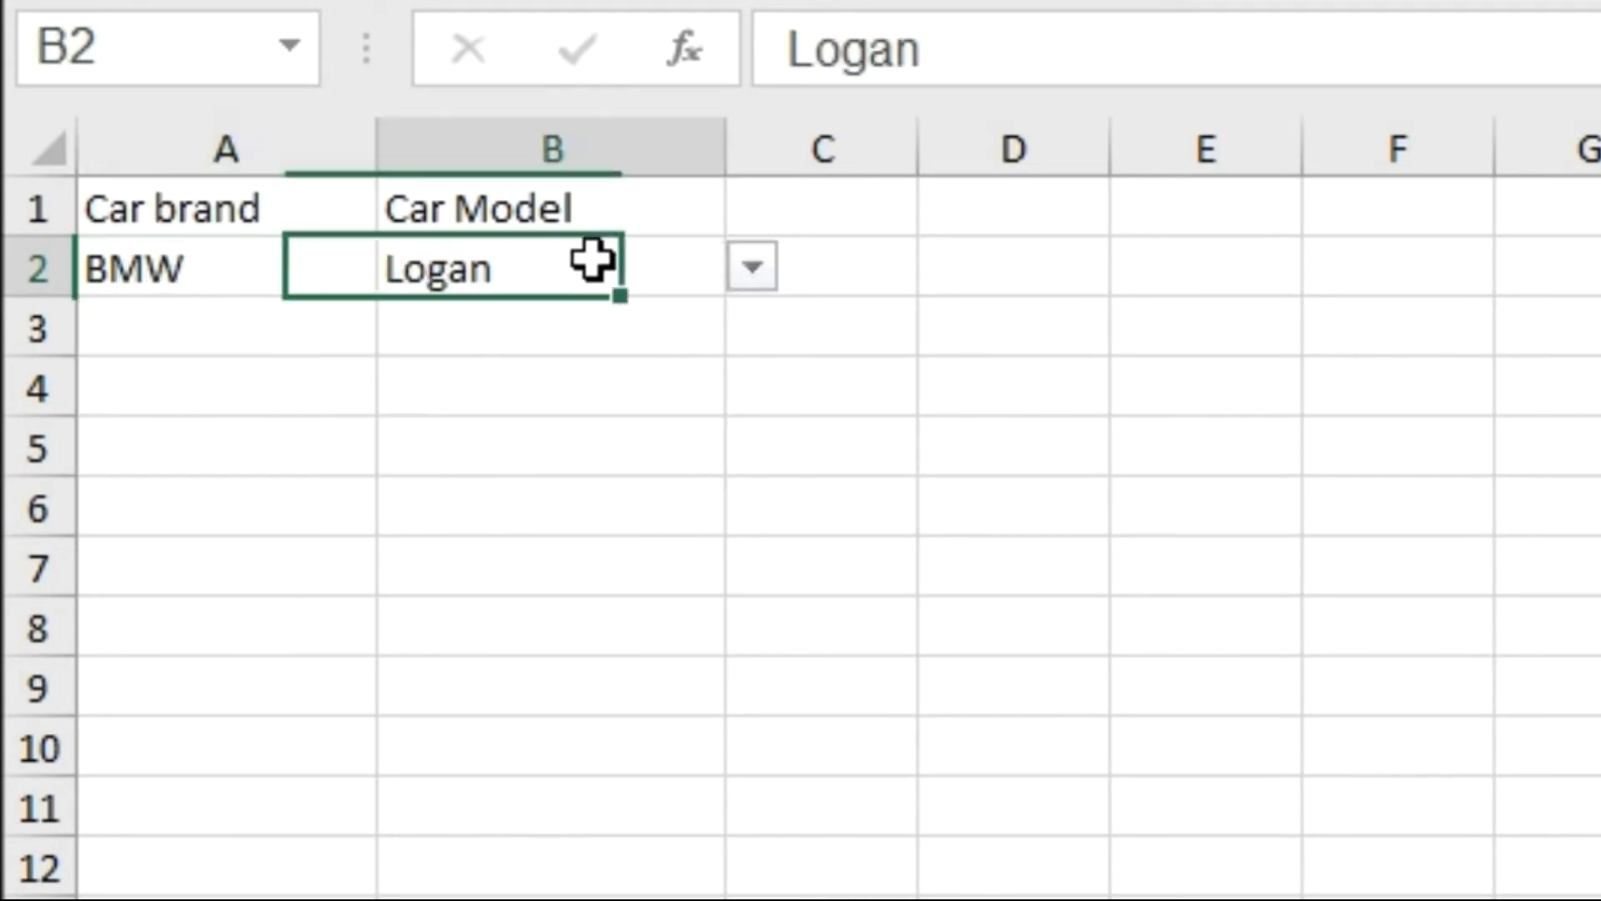
left_click(750, 269)
left_click(672, 357)
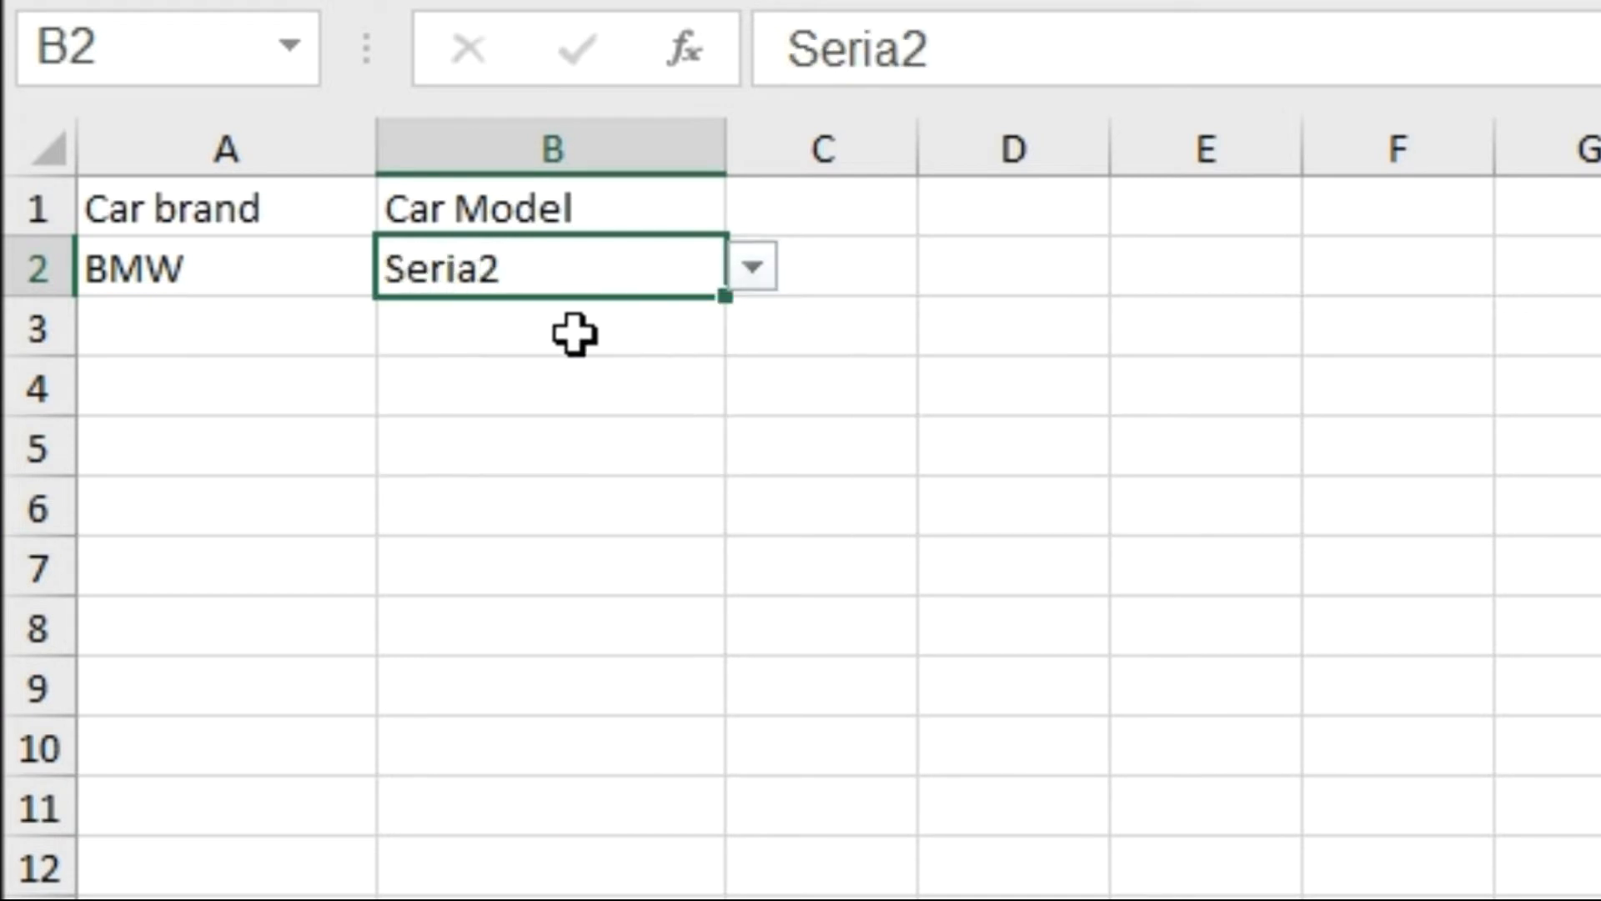
- Switch the car brand in A2 on Sheet2 to Audi and choose the model A3 in B2
left_click(334, 267)
left_click(404, 268)
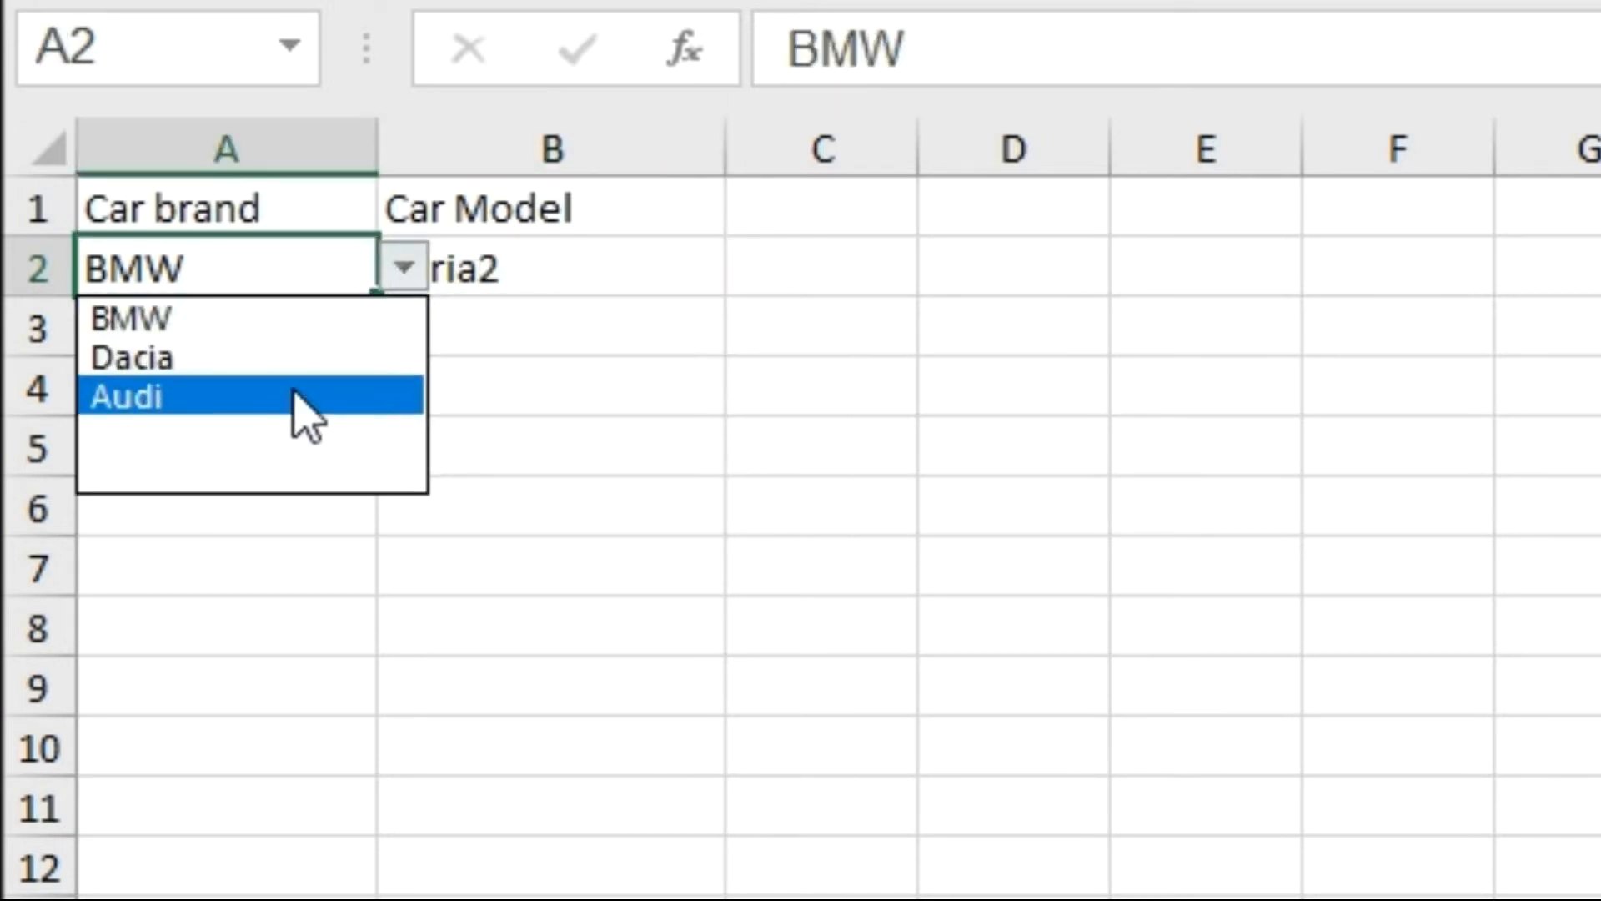
left_click(293, 391)
left_click(604, 273)
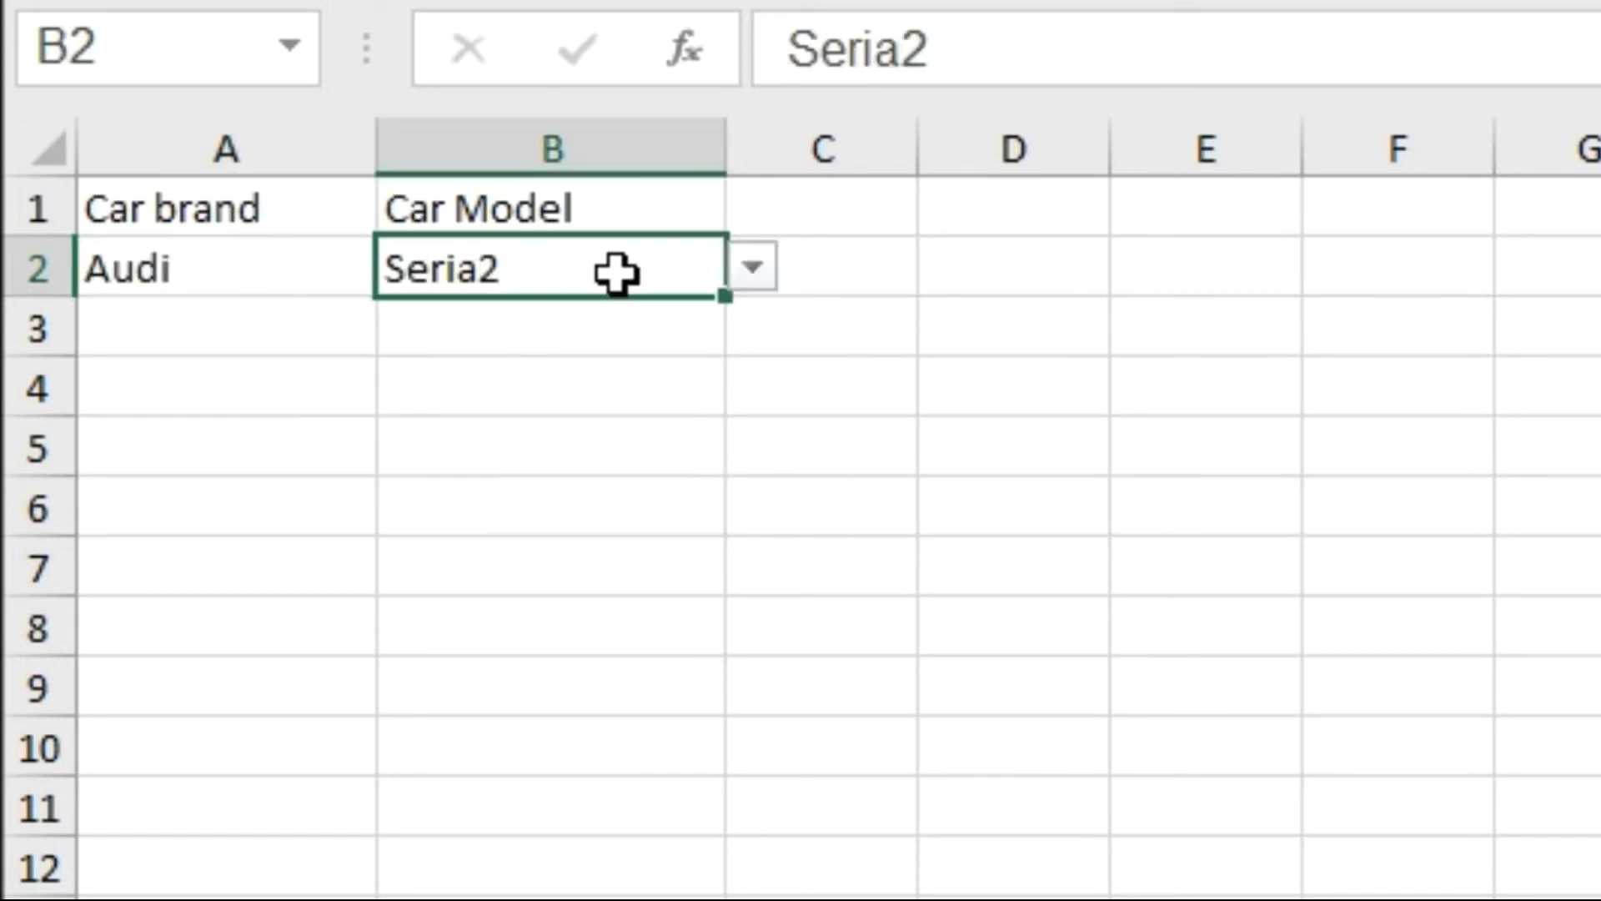
left_click(755, 271)
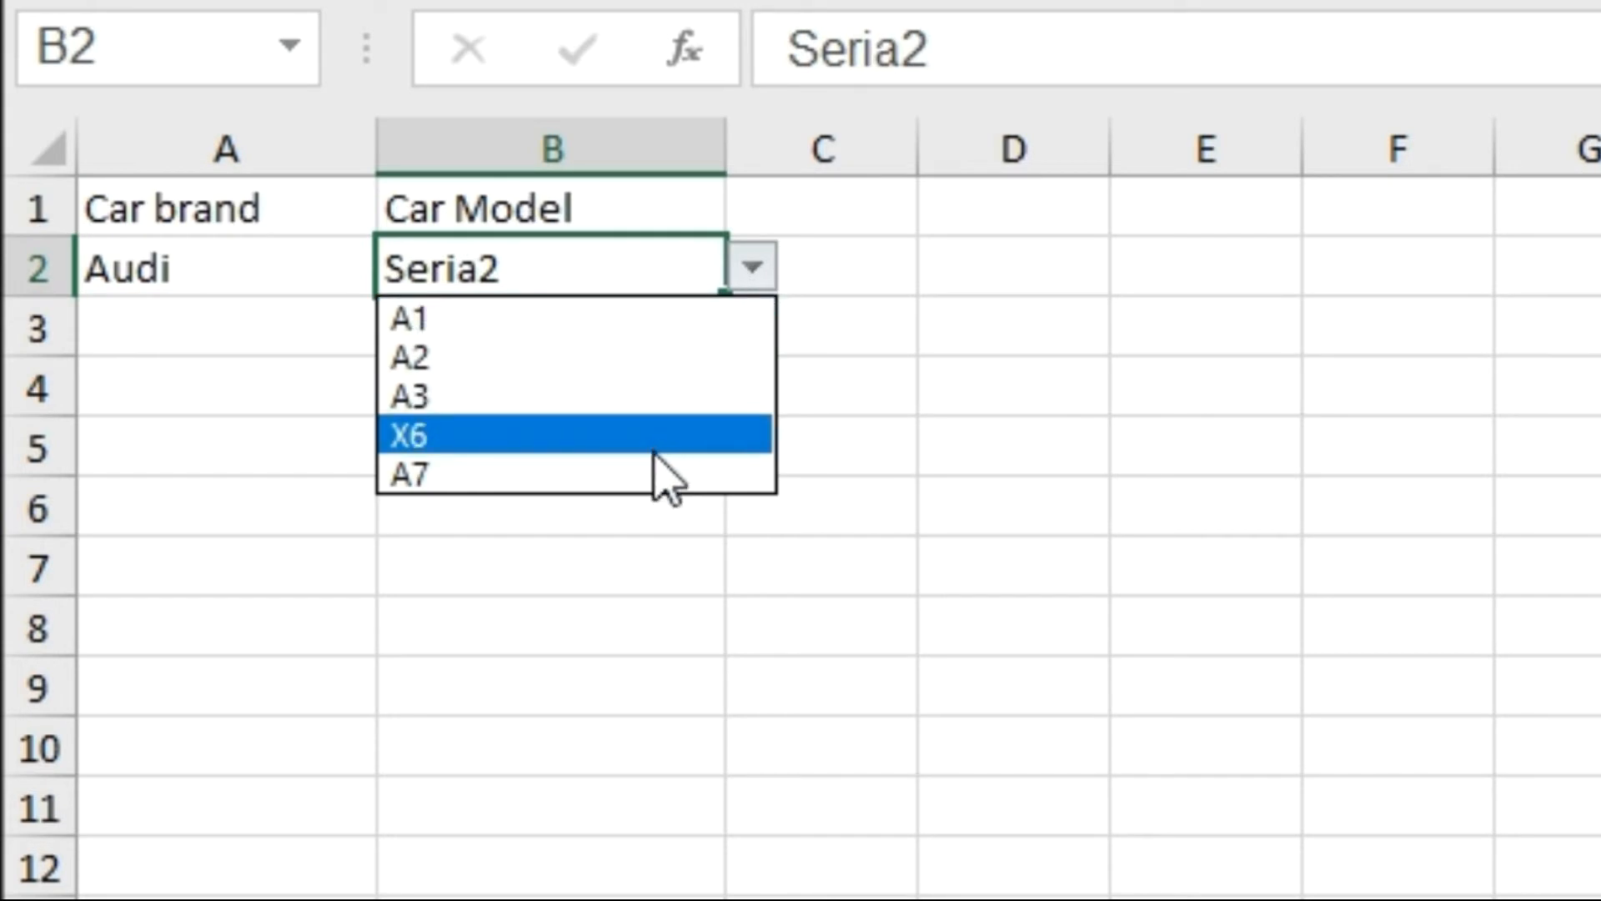
left_click(649, 398)
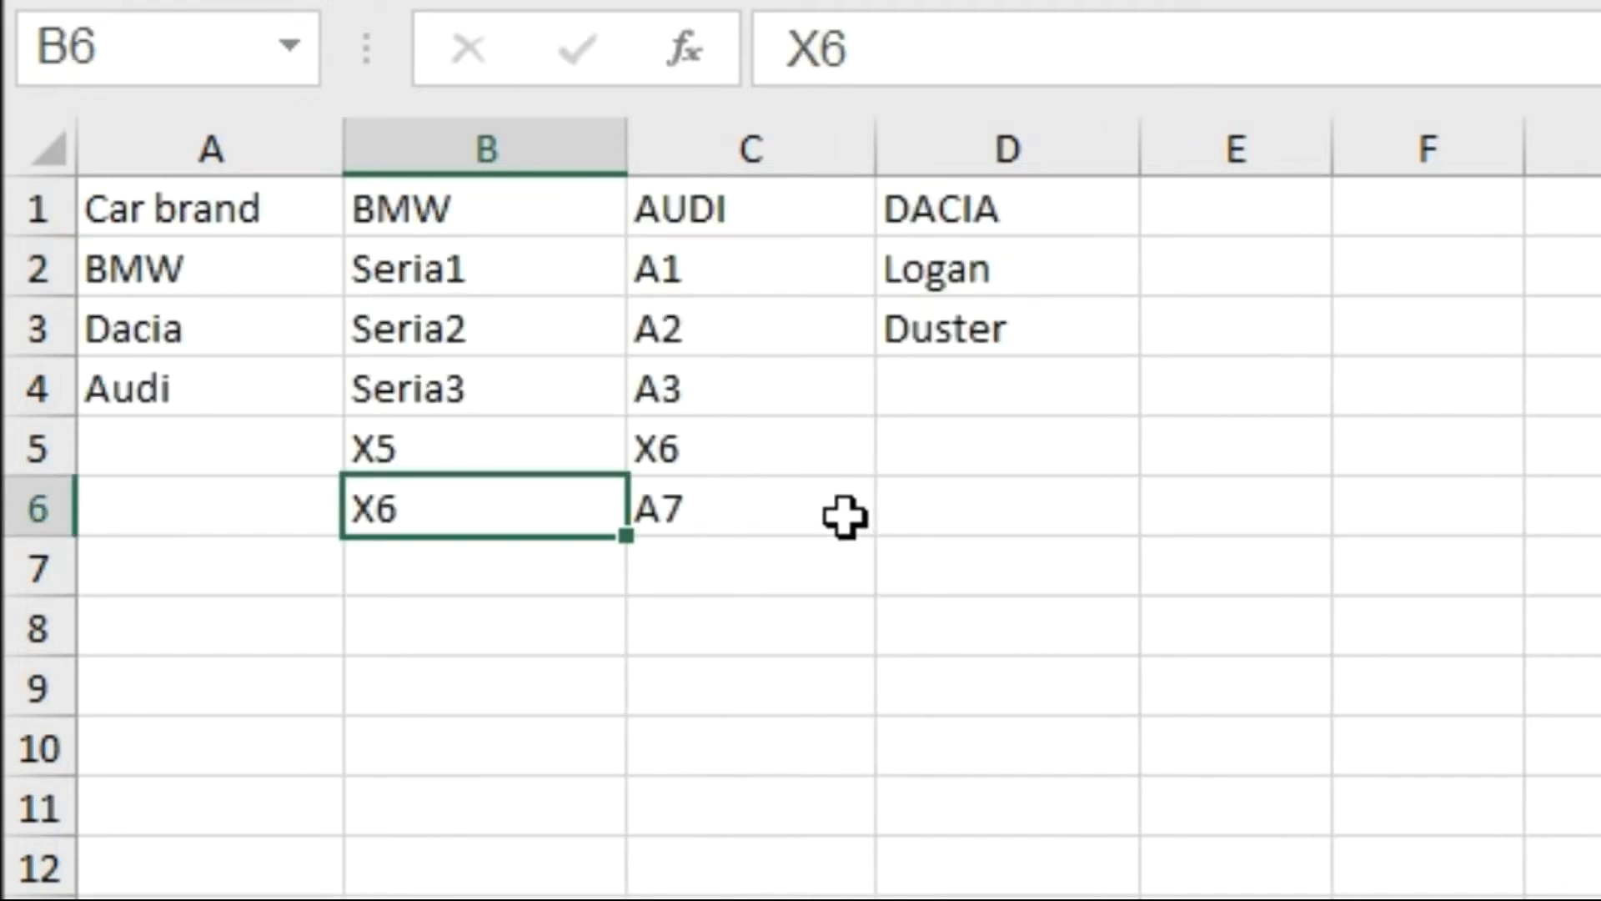
- Correct the model in cell C5 of the AUDI column on Sheet1 to A6
left_click(793, 450)
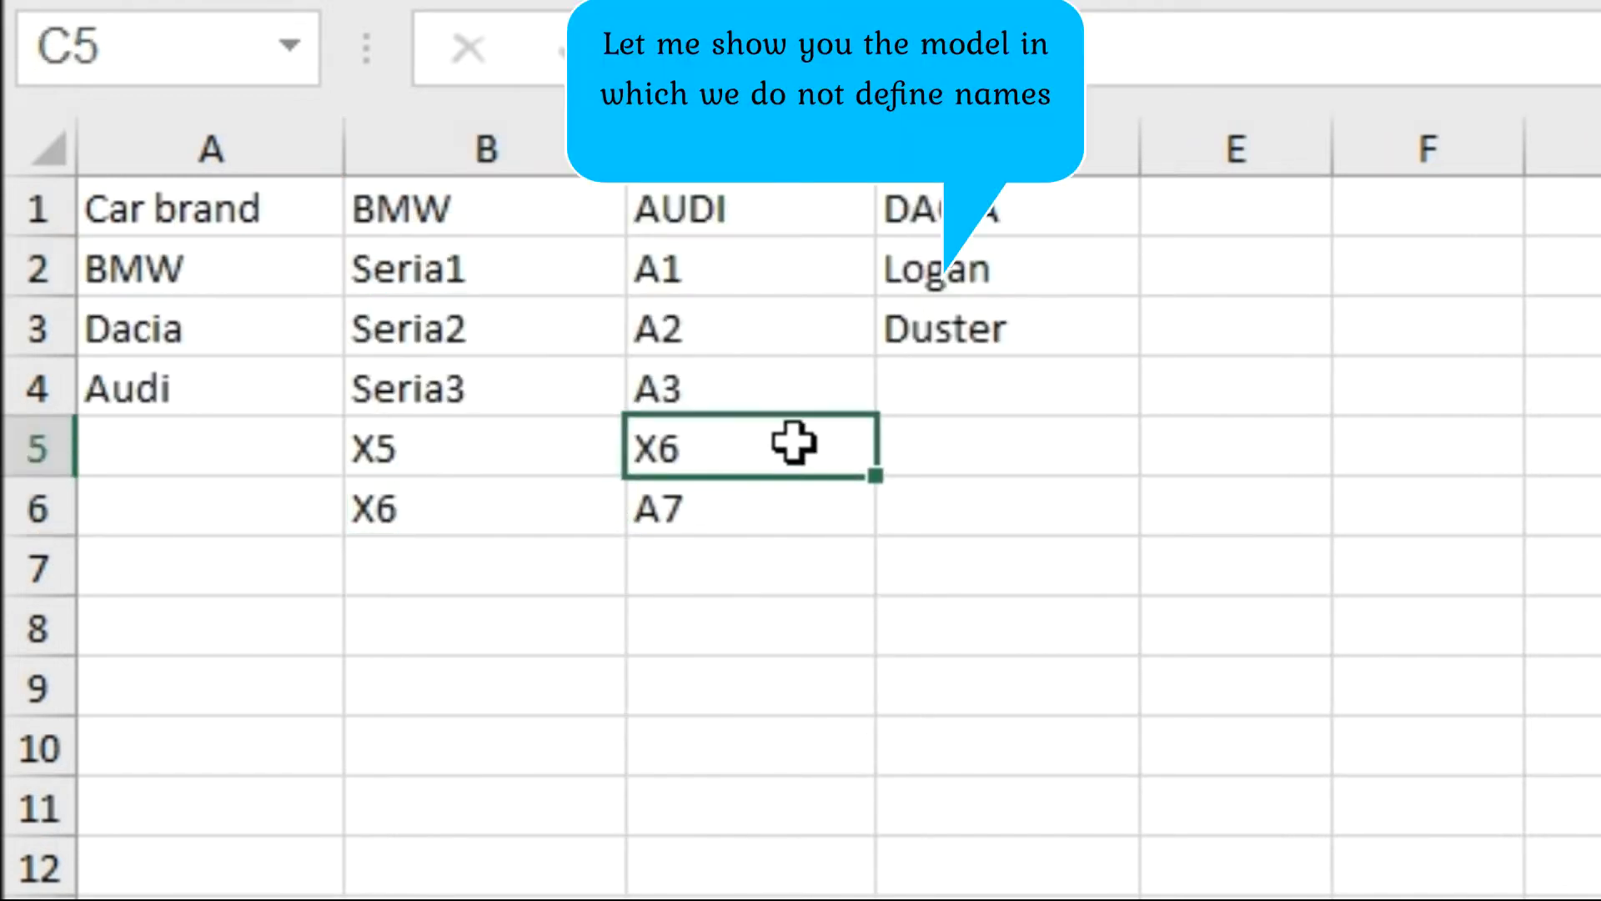
type("A")
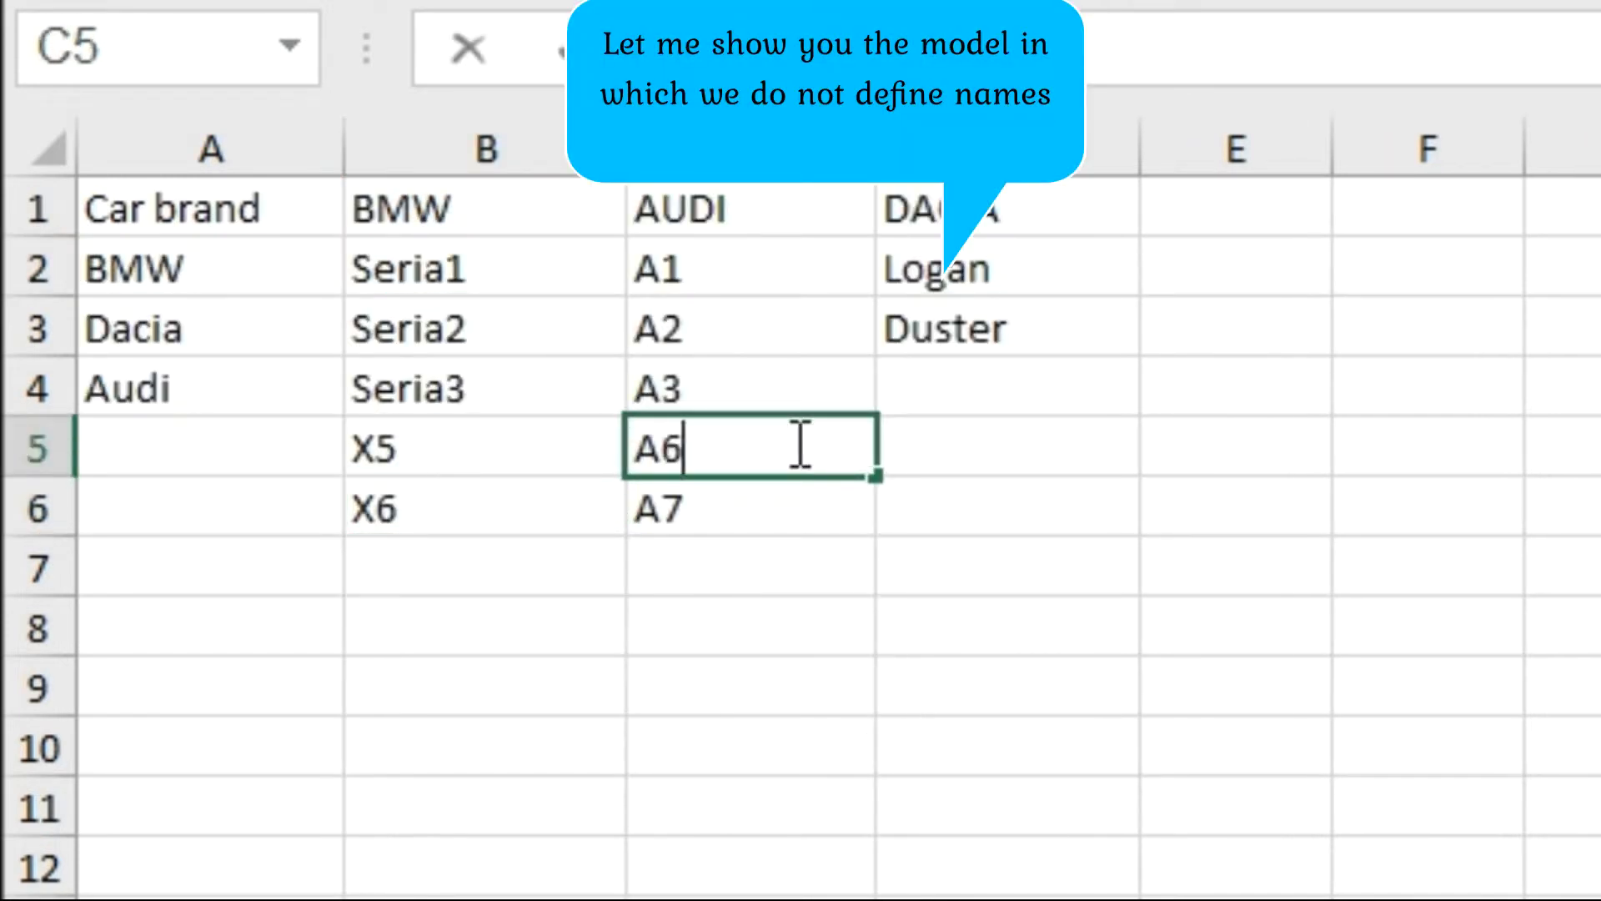
left_click(943, 504)
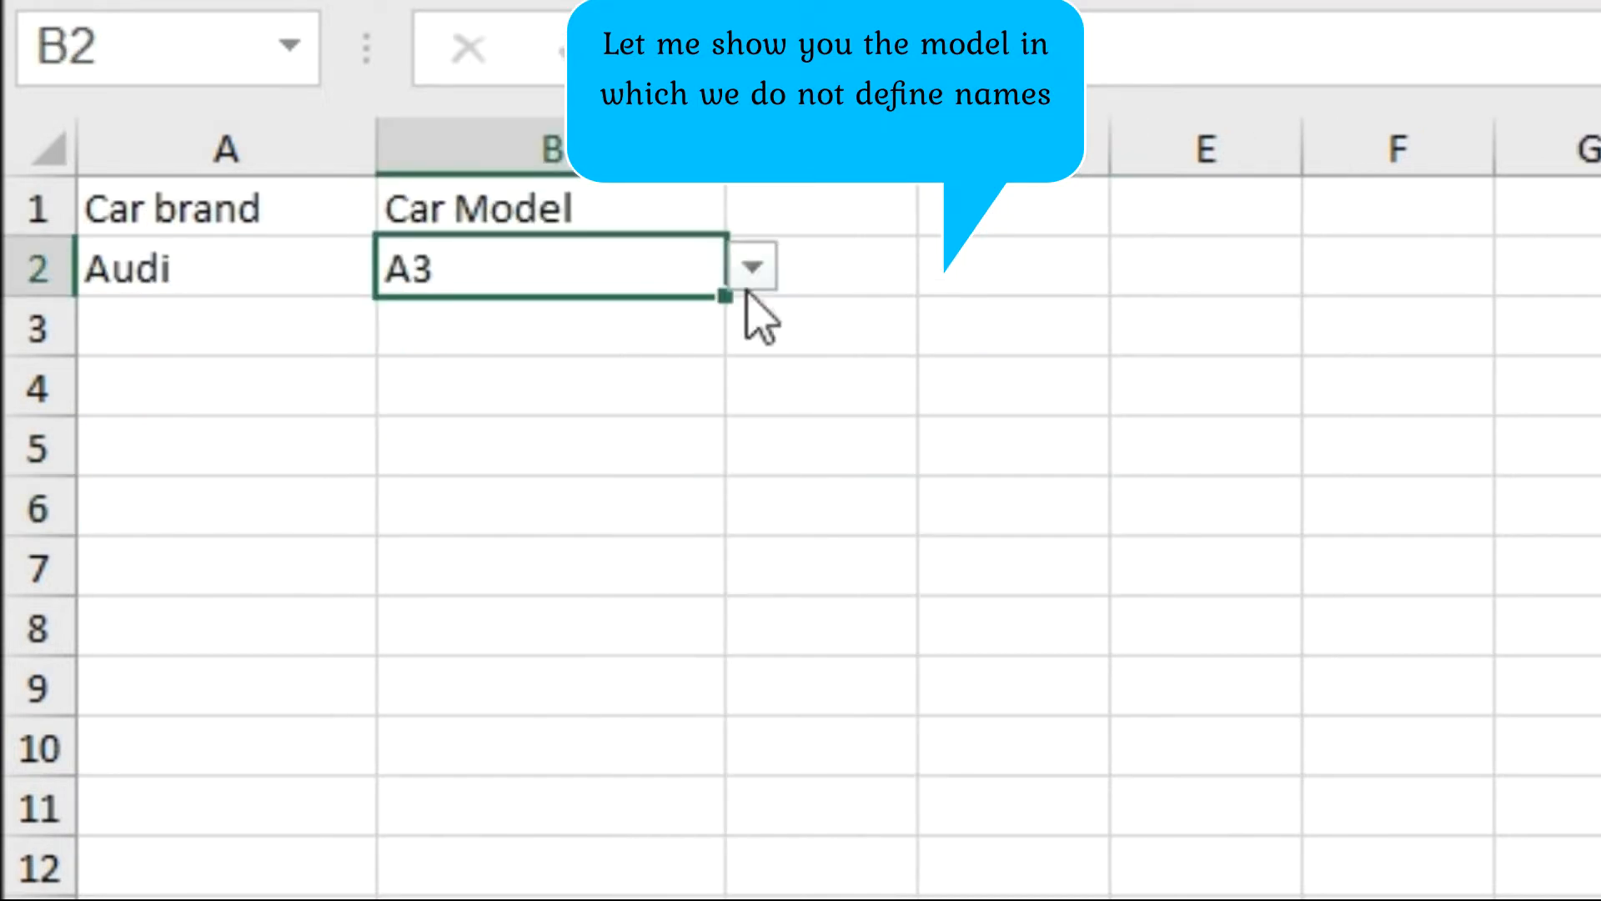
- Choose the model A2 from the Car Model drop-down in B2 on Sheet2 and reopen the brand list in A2
left_click(752, 267)
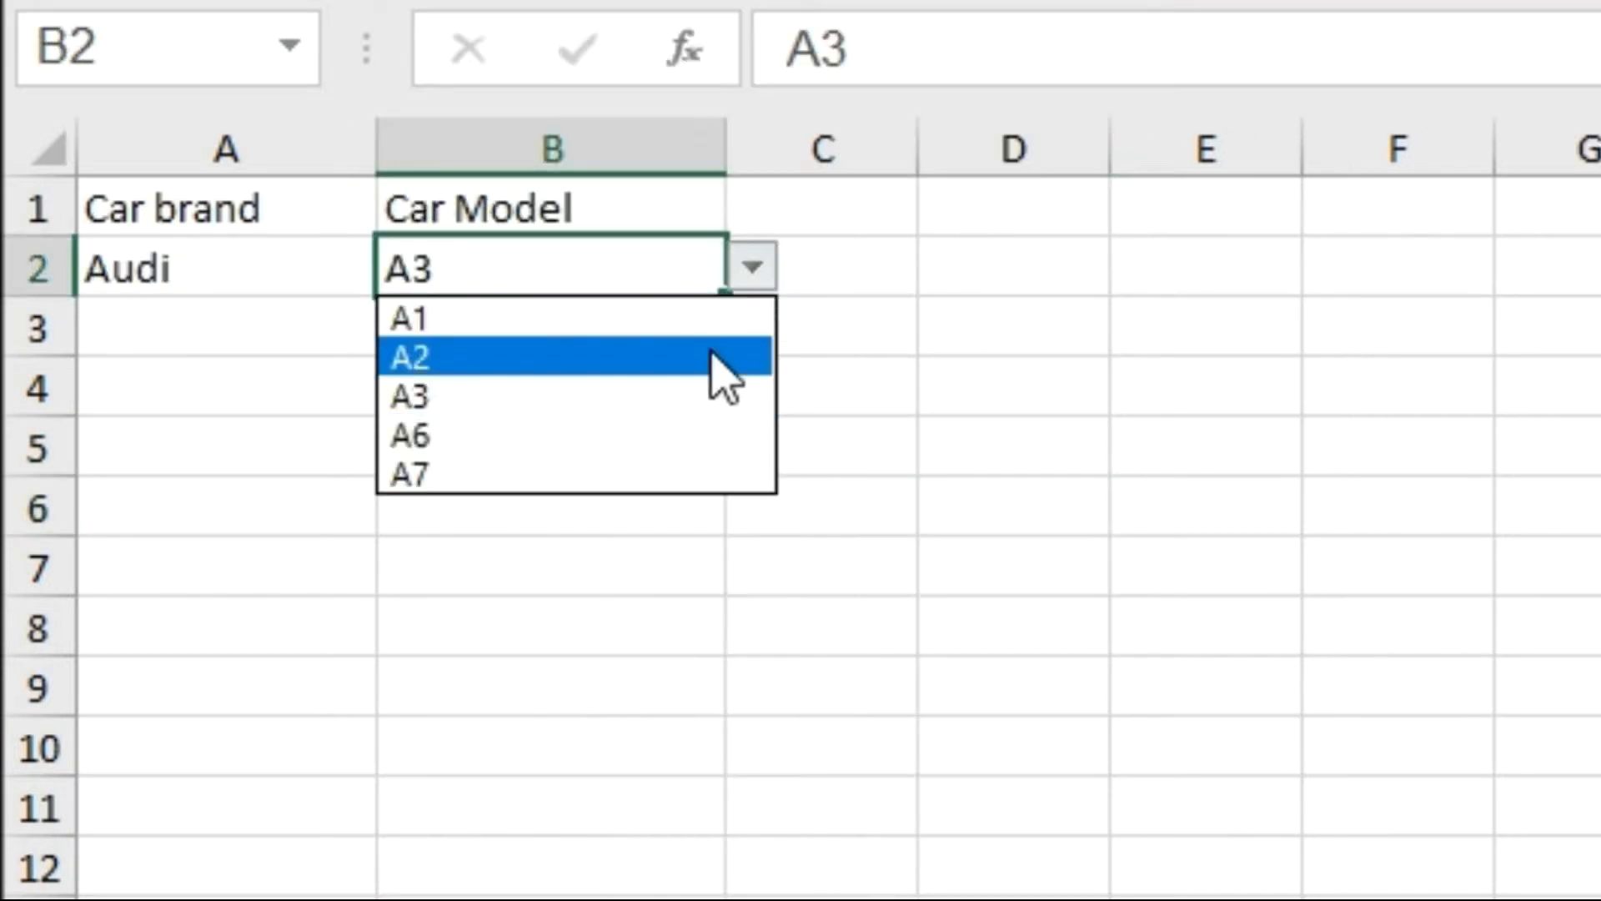
left_click(713, 356)
left_click(300, 258)
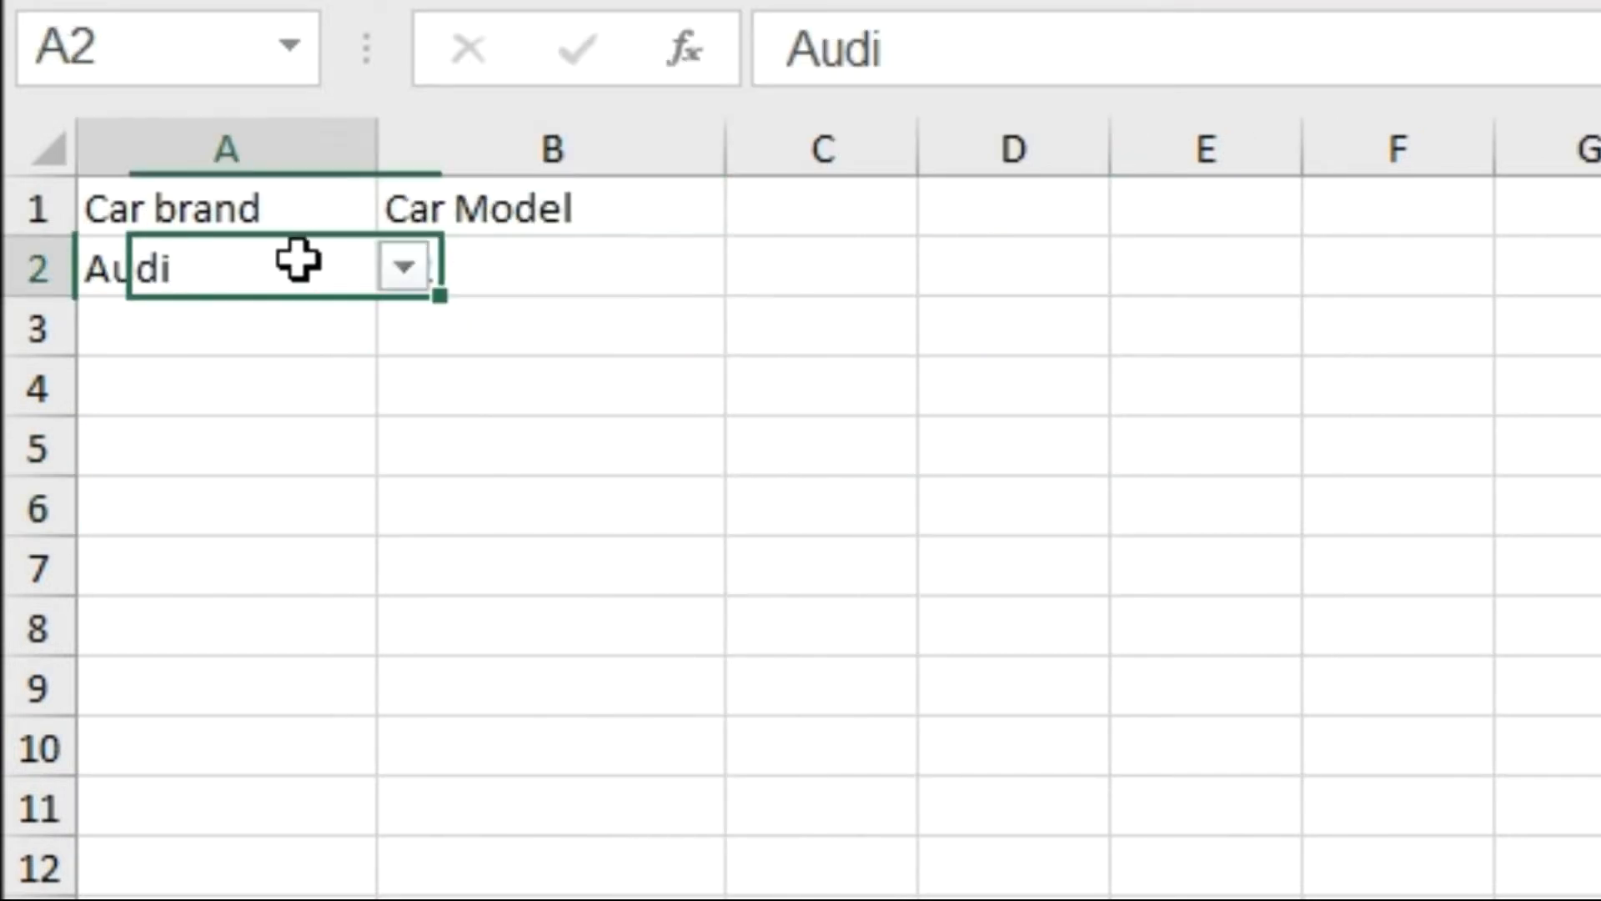
left_click(405, 267)
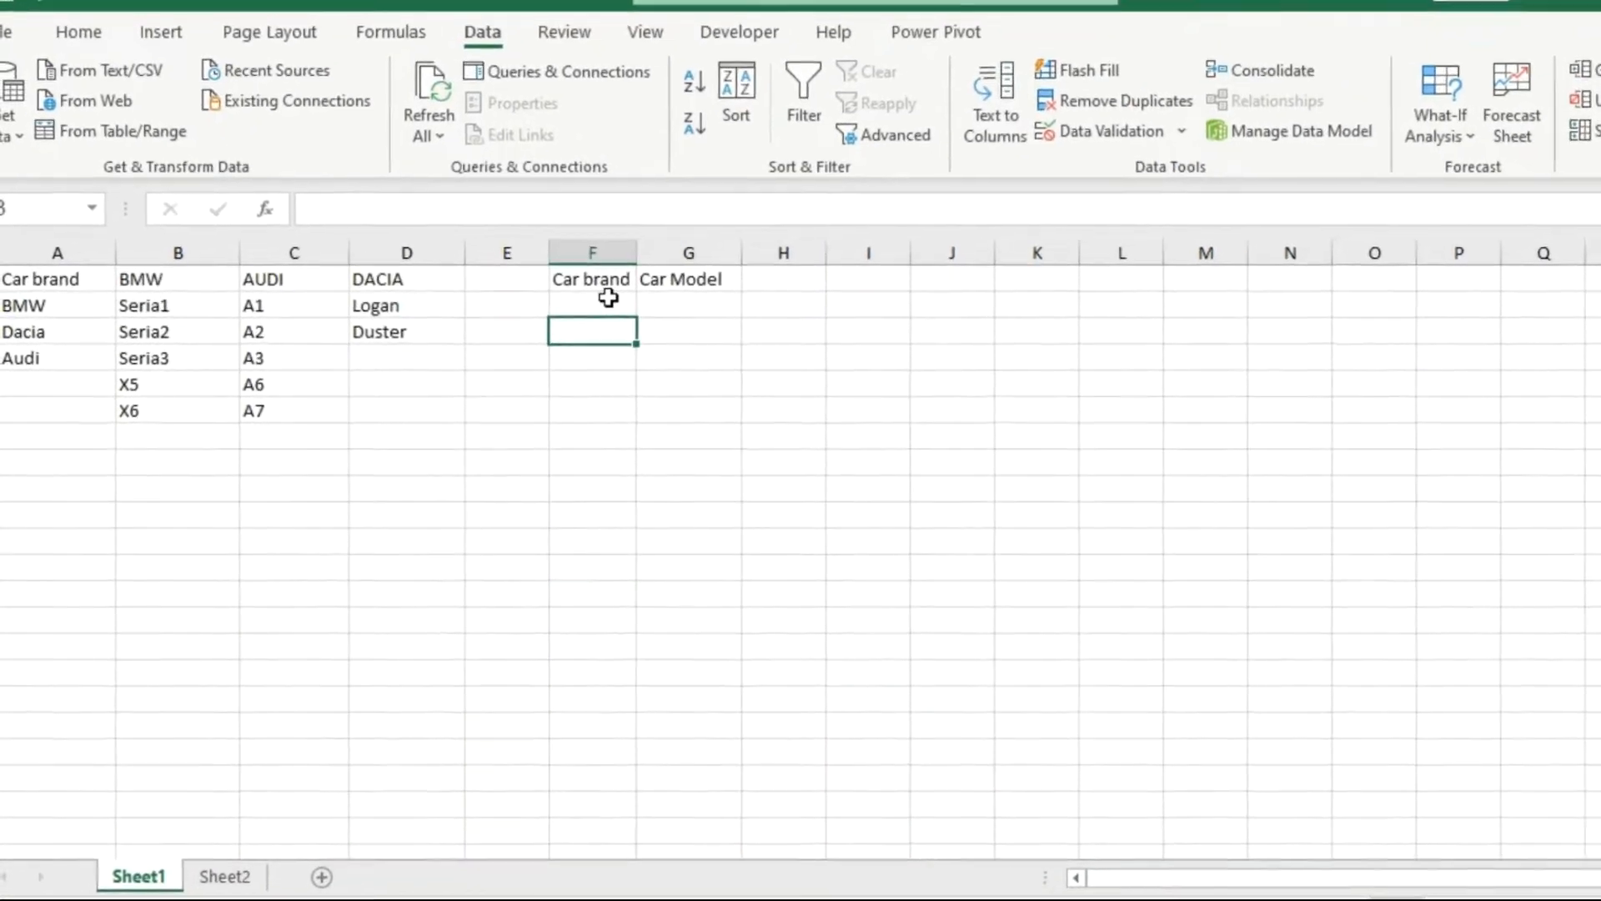
- Add a drop-down list validation to cell F2 on Sheet1 with the brand headers =$B$1:$D$1 as its source
left_click(607, 300)
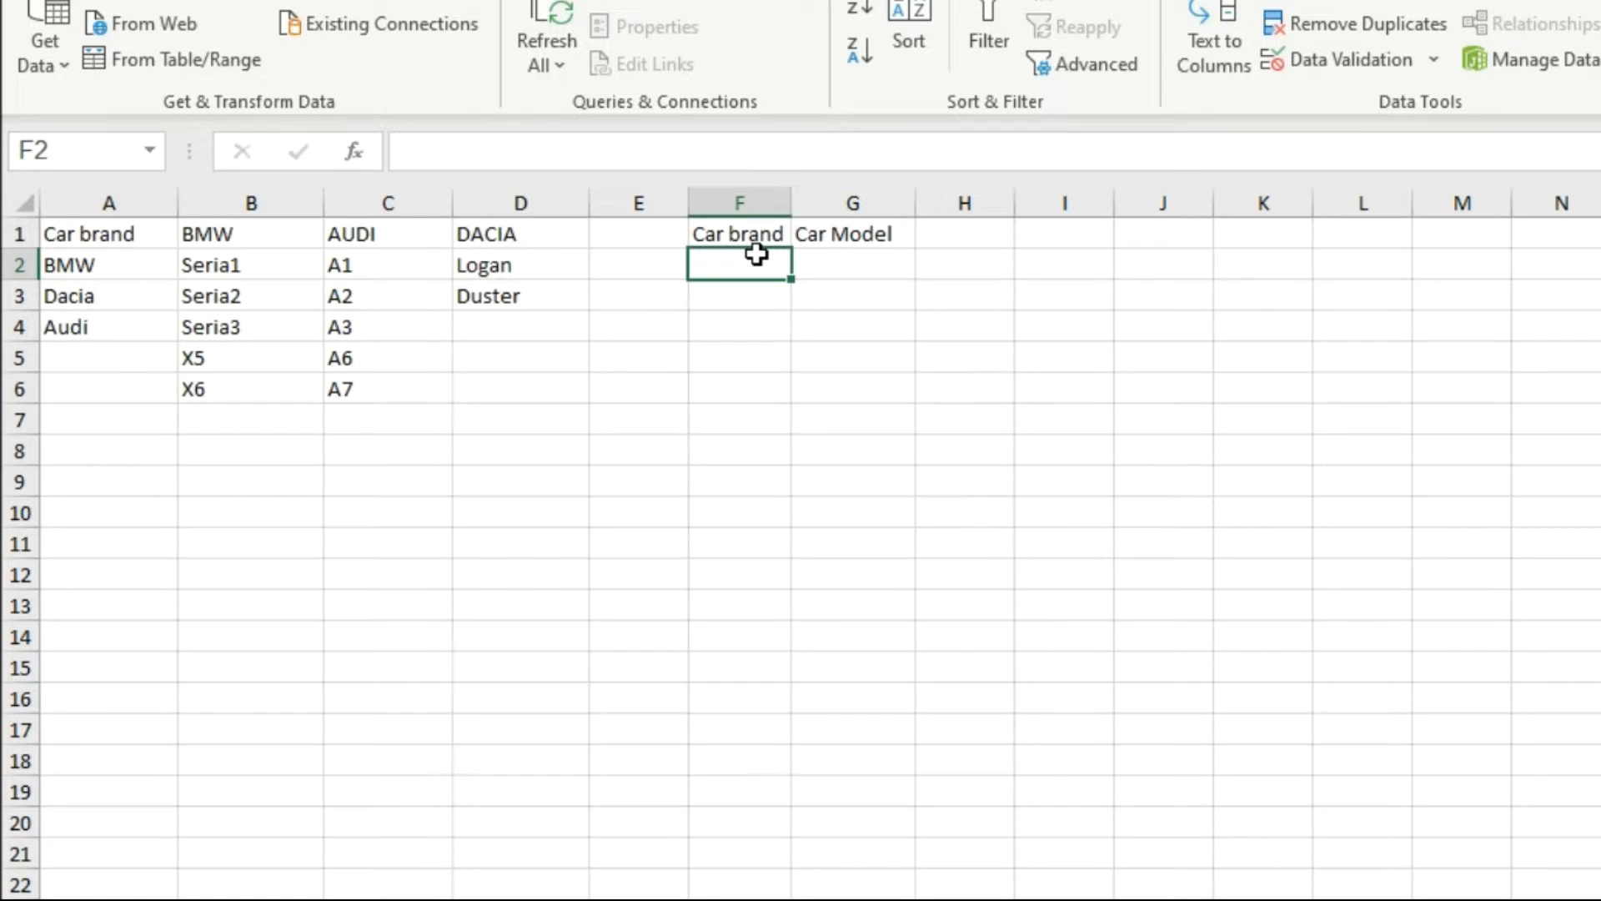
key("alt+a")
key("v")
key("v")
left_click(1260, 205)
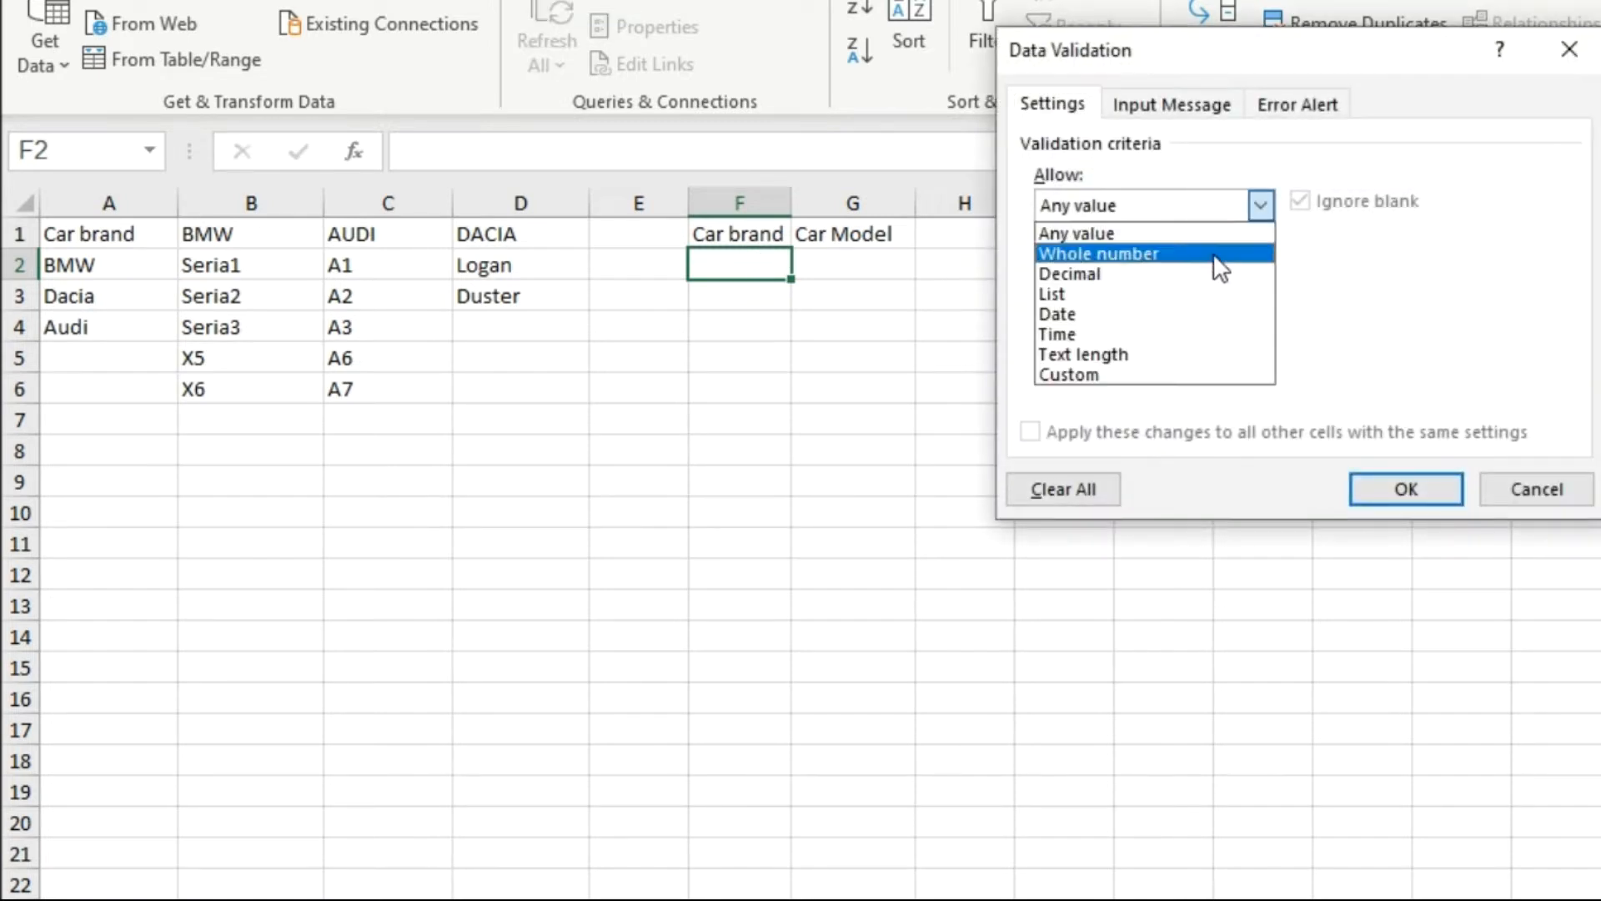
left_click(1189, 294)
left_click(1443, 330)
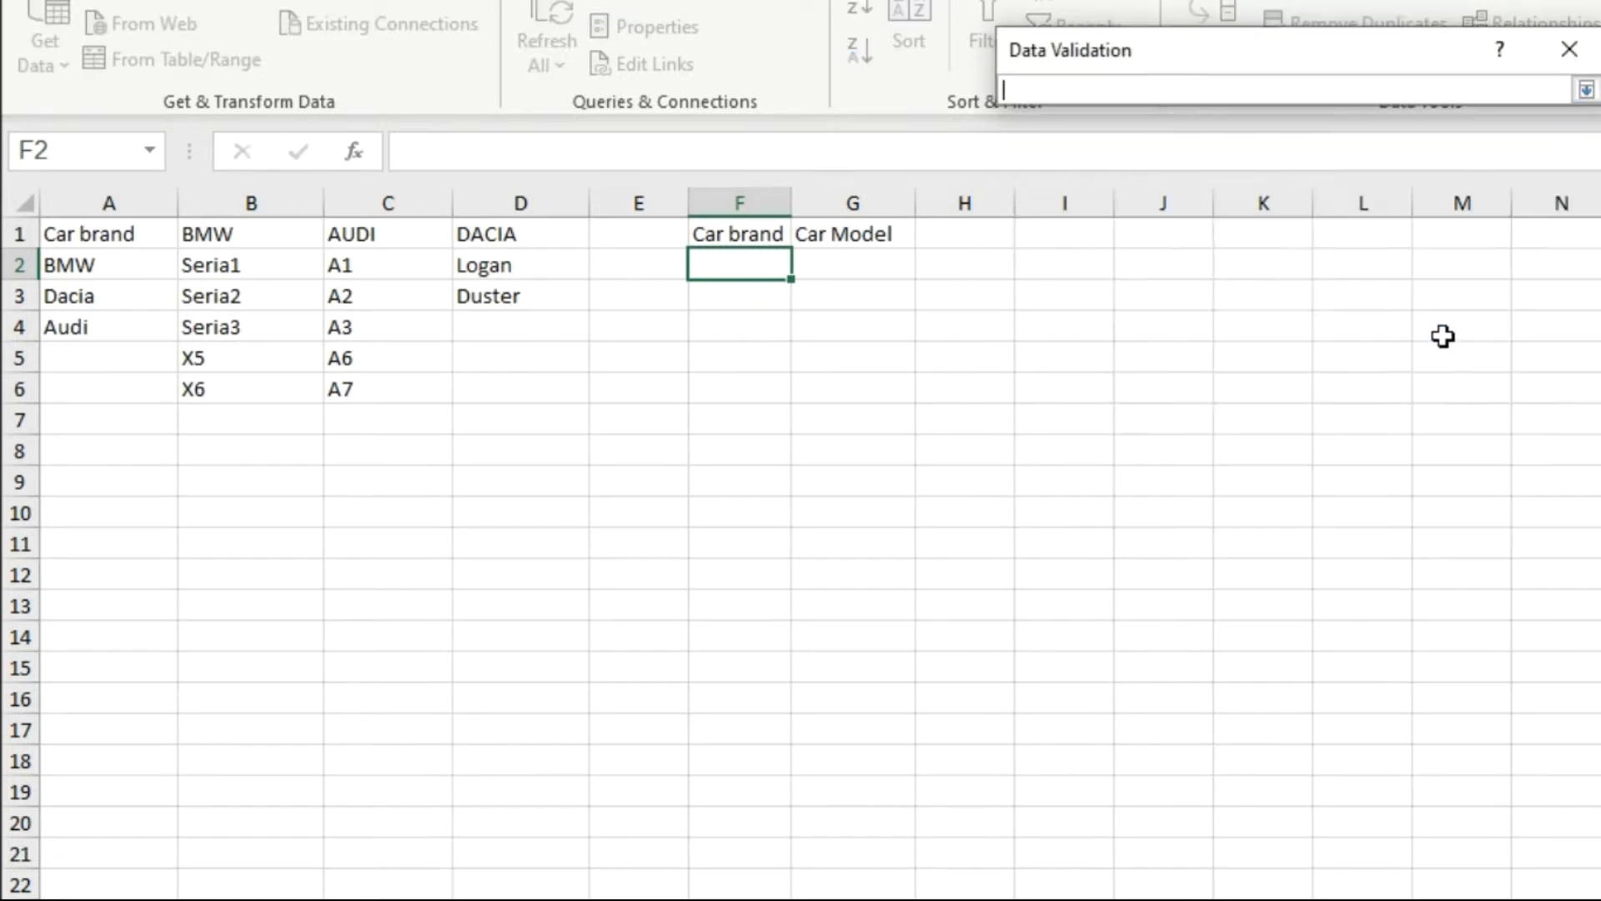
left_click_drag(218, 228, 475, 229)
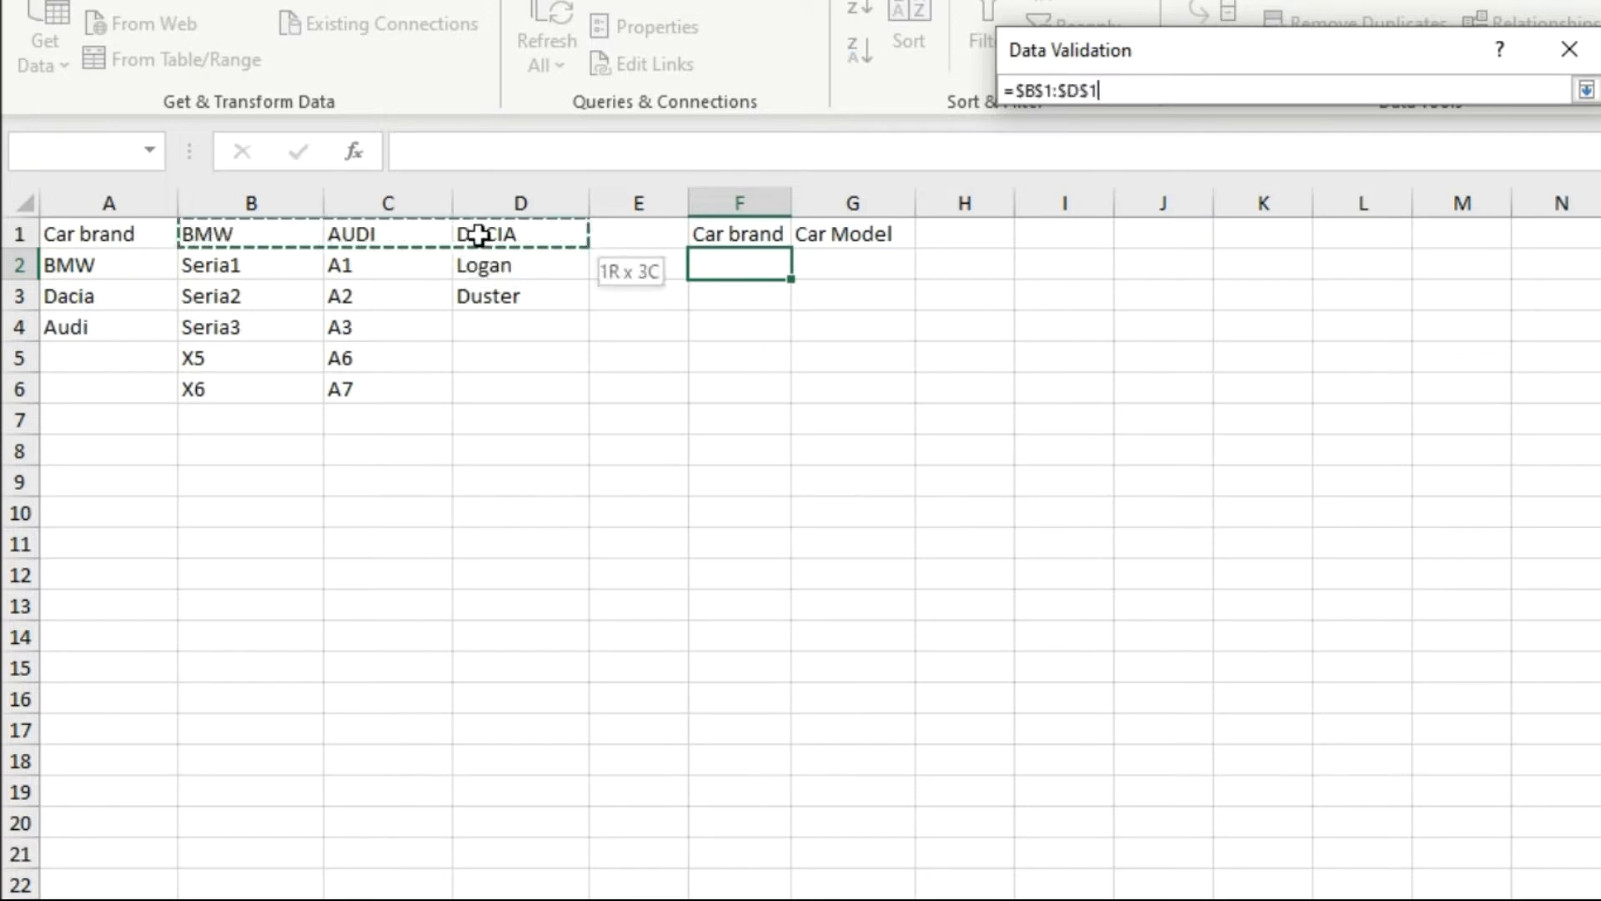
left_click(1585, 90)
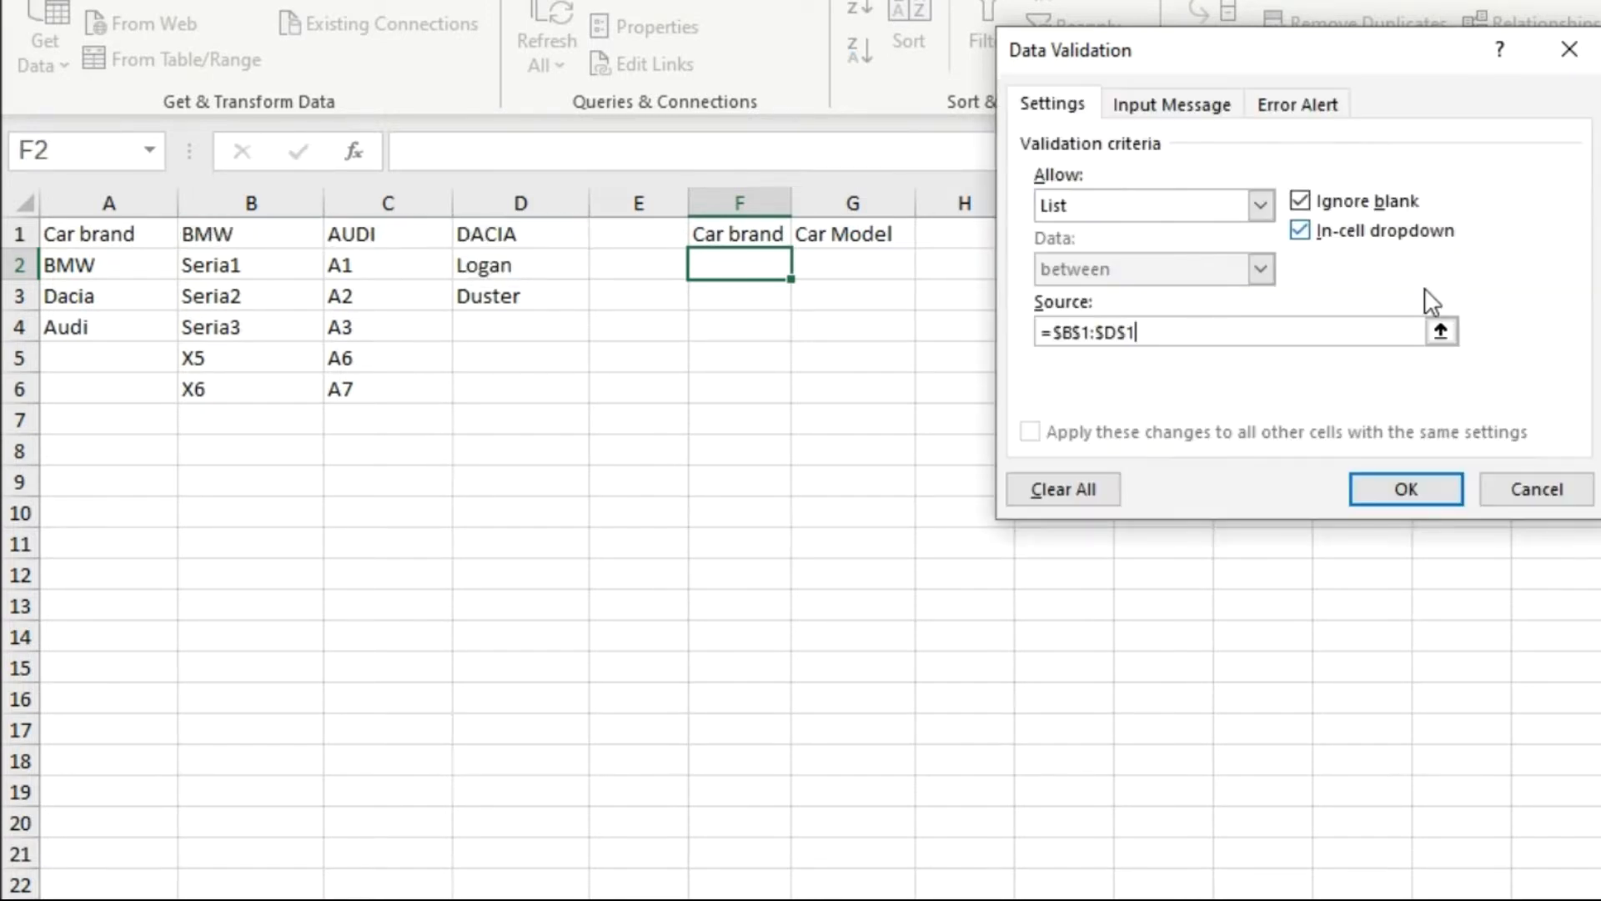
left_click(1405, 490)
- Try the car brand drop-down in F2 with BMW and leave it set to AUDI
left_click(804, 265)
left_click(785, 290)
left_click(803, 265)
left_click(793, 311)
left_click(895, 265)
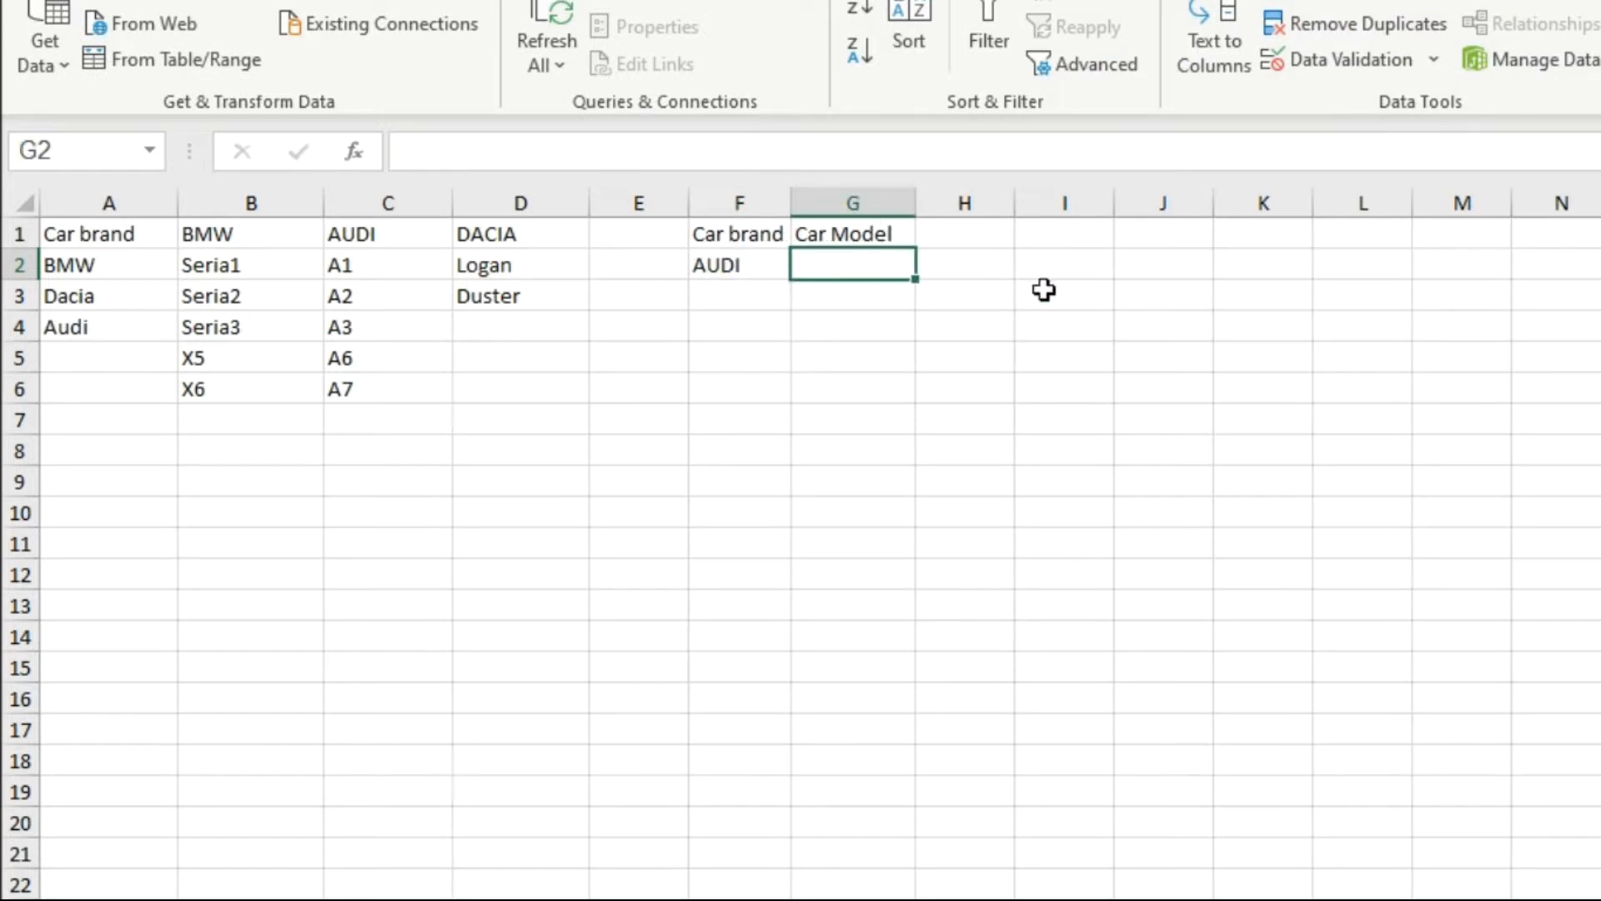
type("=")
key("Escape")
left_click(943, 350)
- Add a drop-down list validation to the Car Model cell G2 with the source =indirect($F$2)
left_click(867, 267)
key("alt+a")
key("v")
key("v")
left_click(1202, 214)
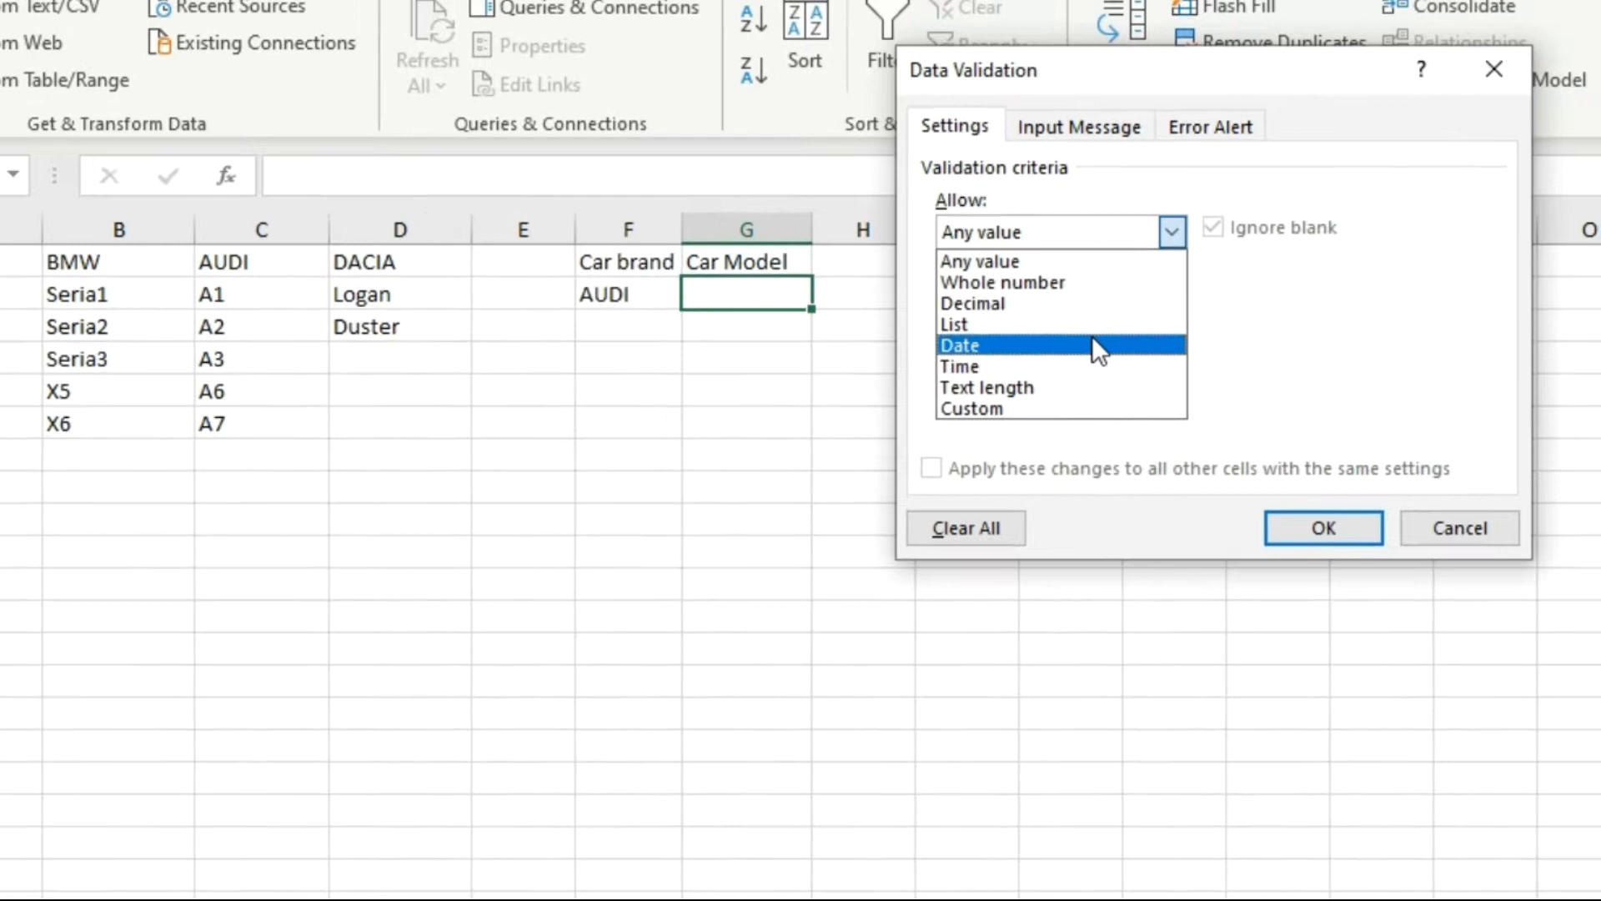
left_click(1084, 294)
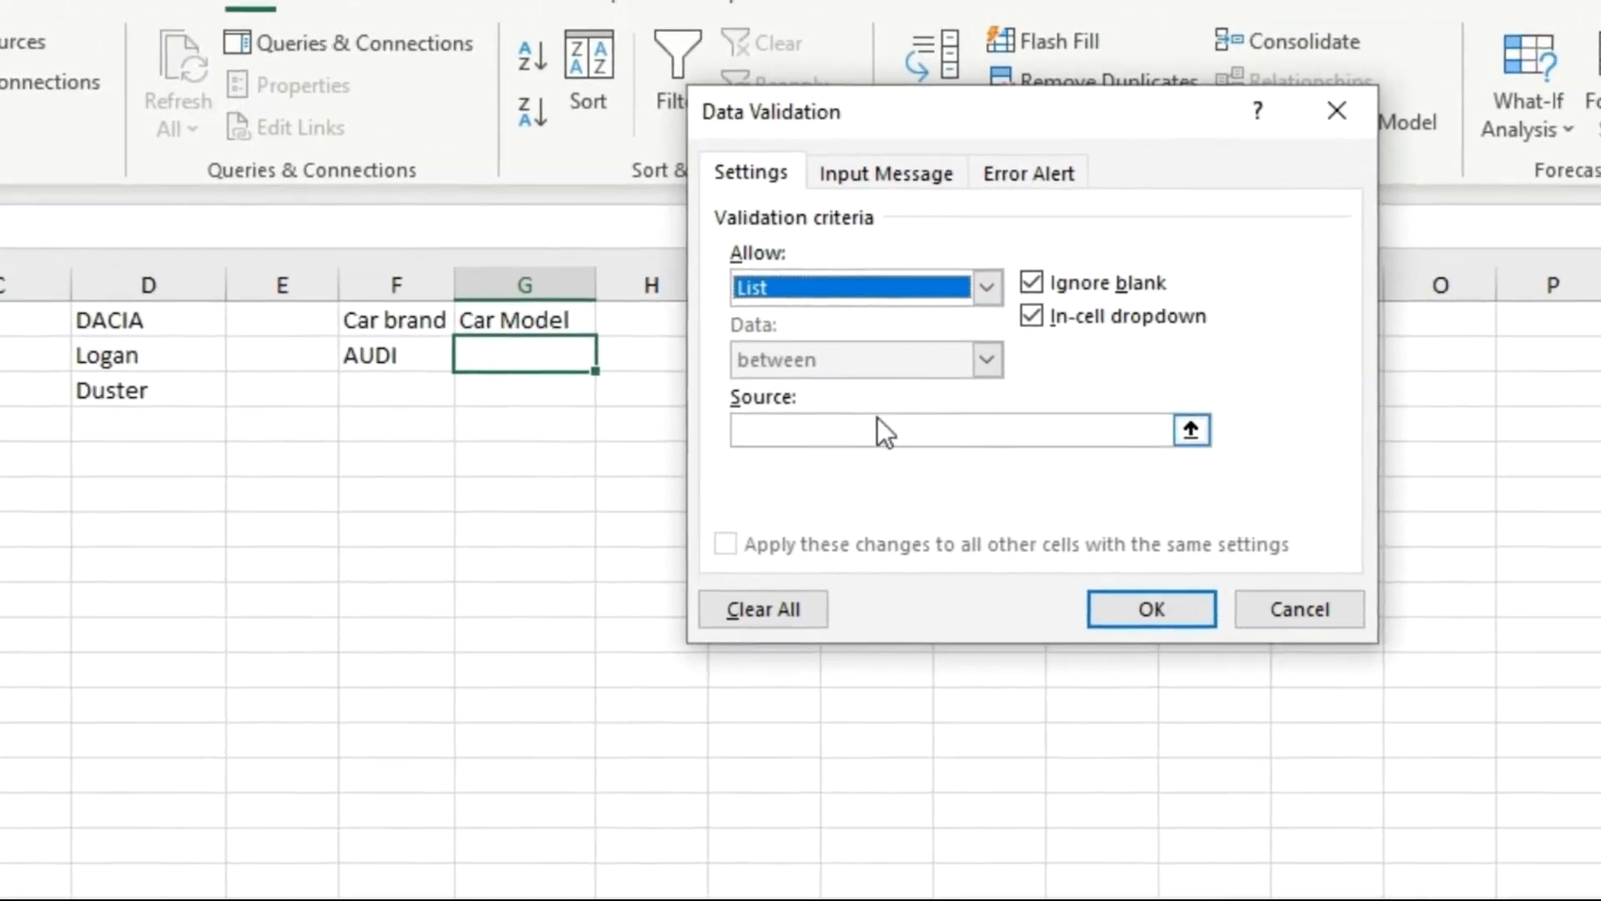
left_click(1164, 325)
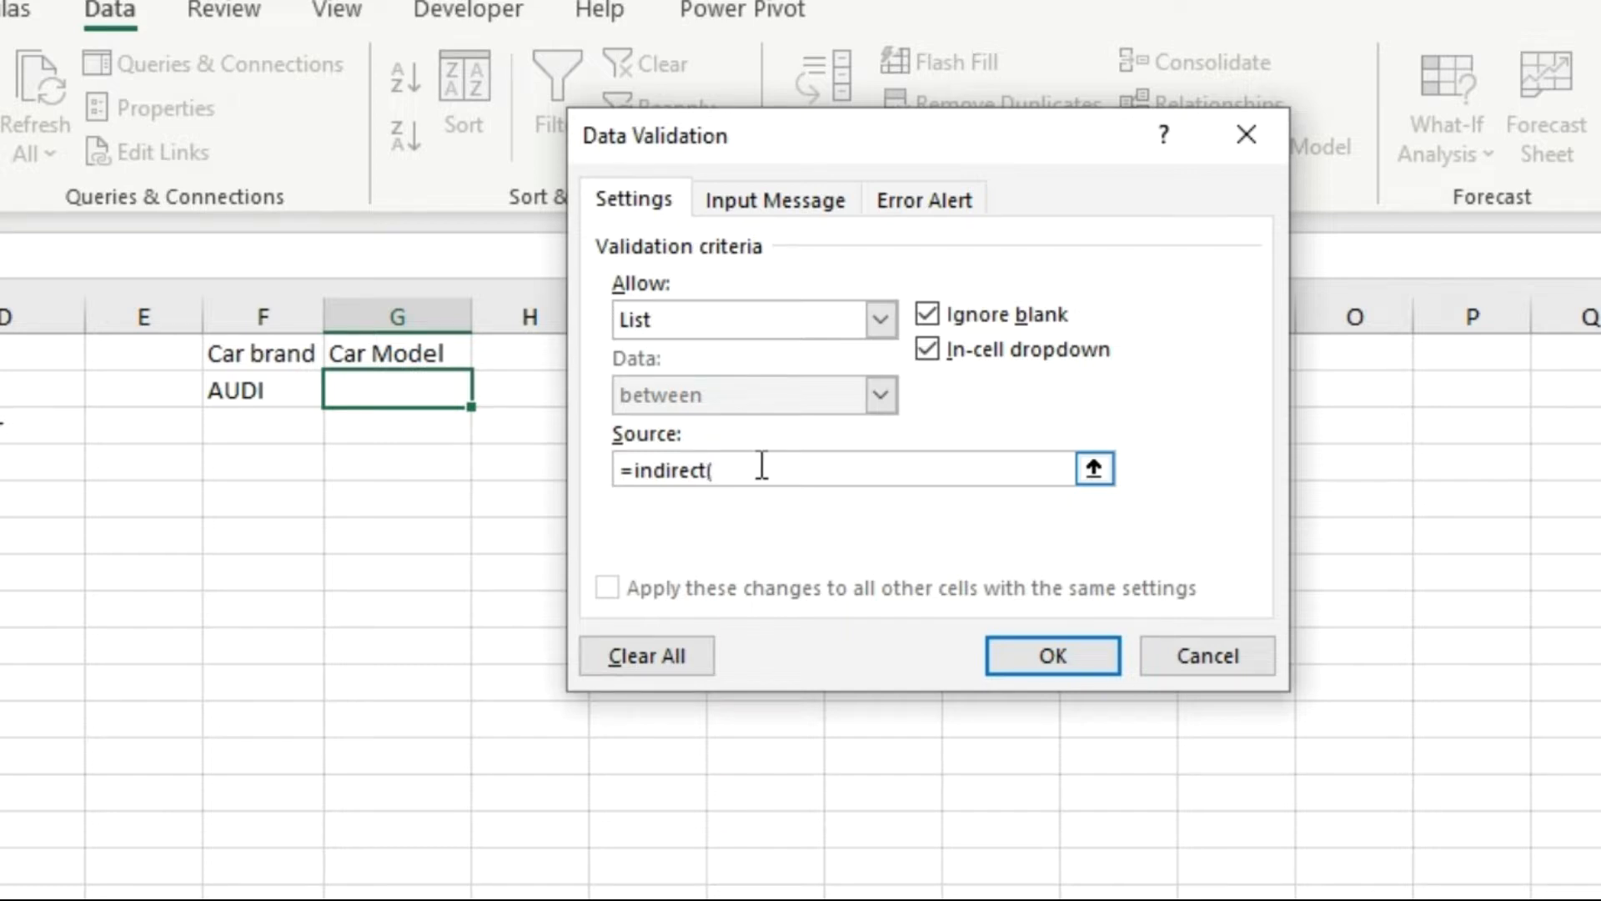
left_click(250, 390)
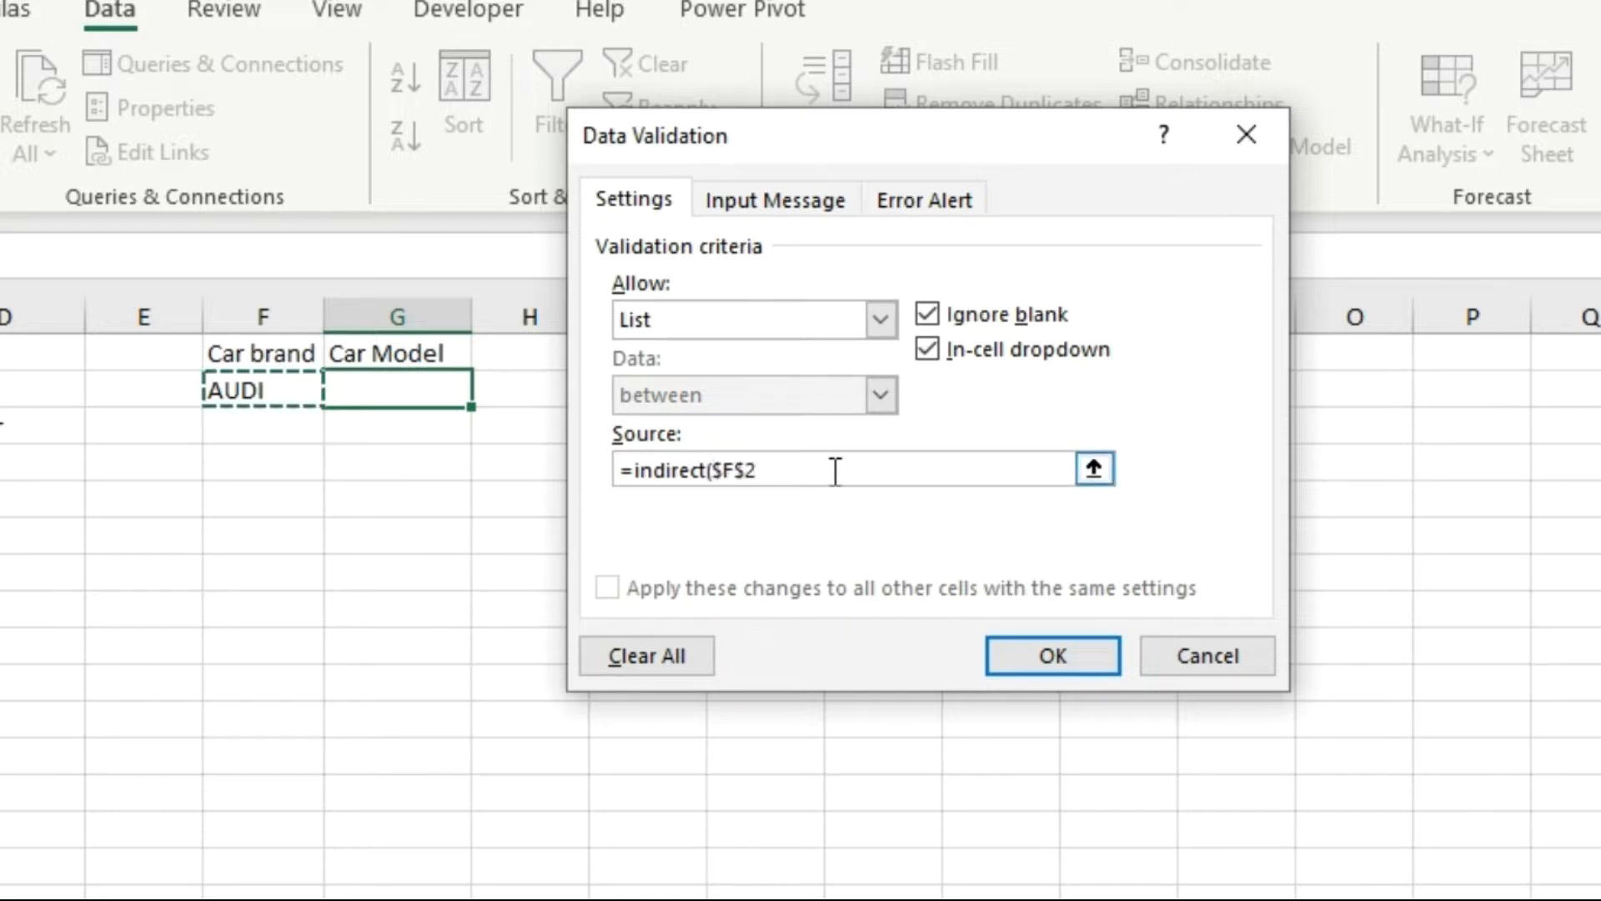
type(")")
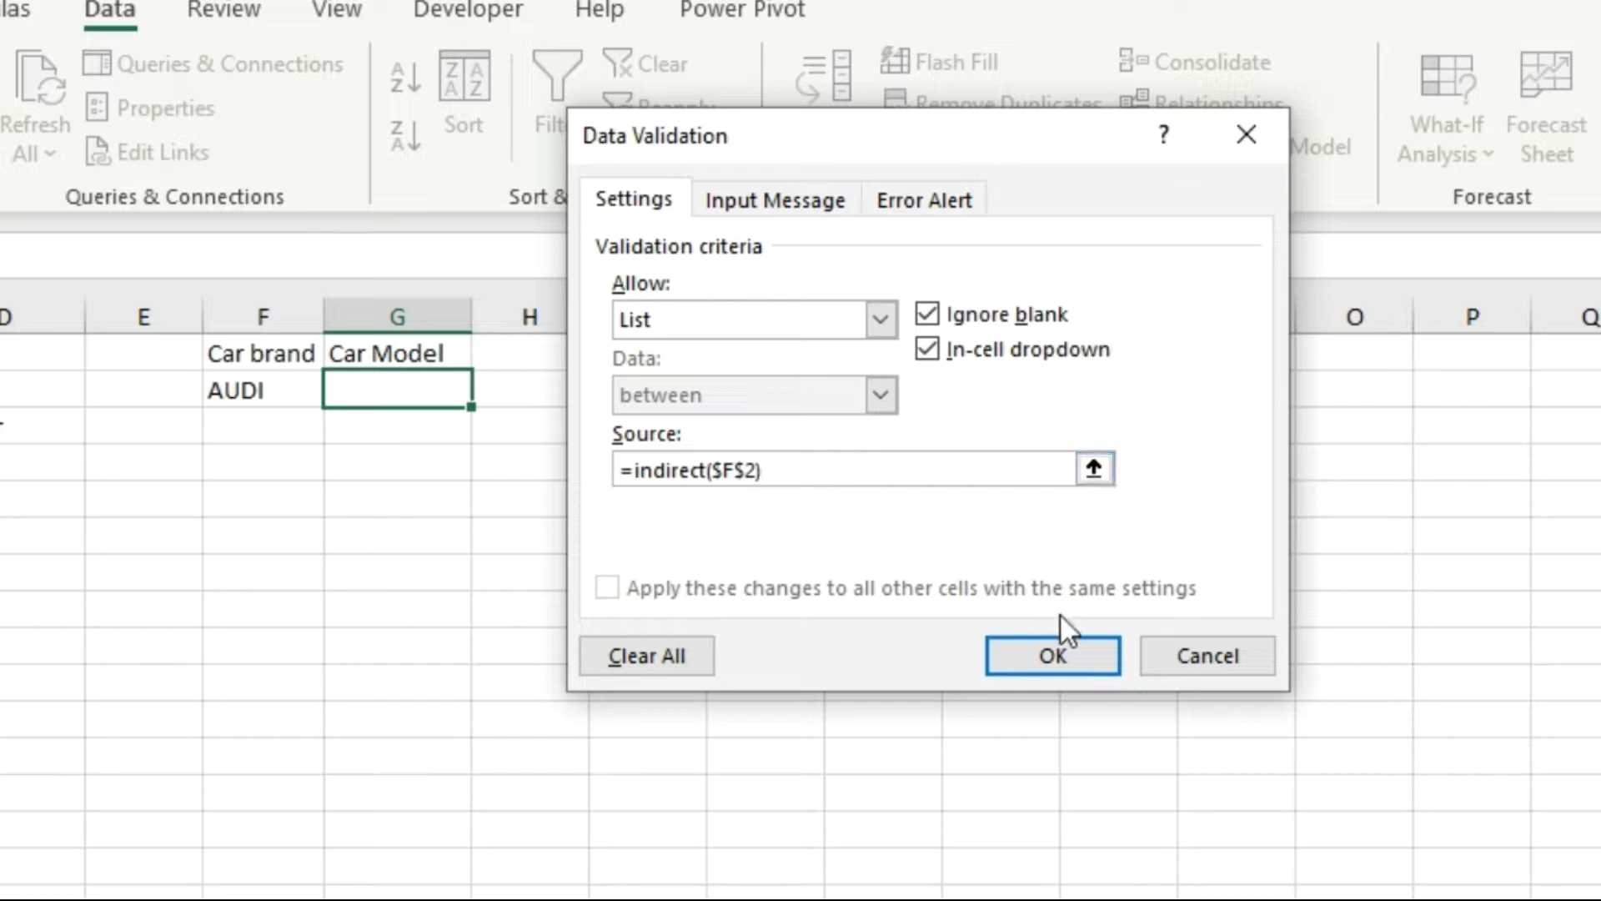
left_click(1074, 651)
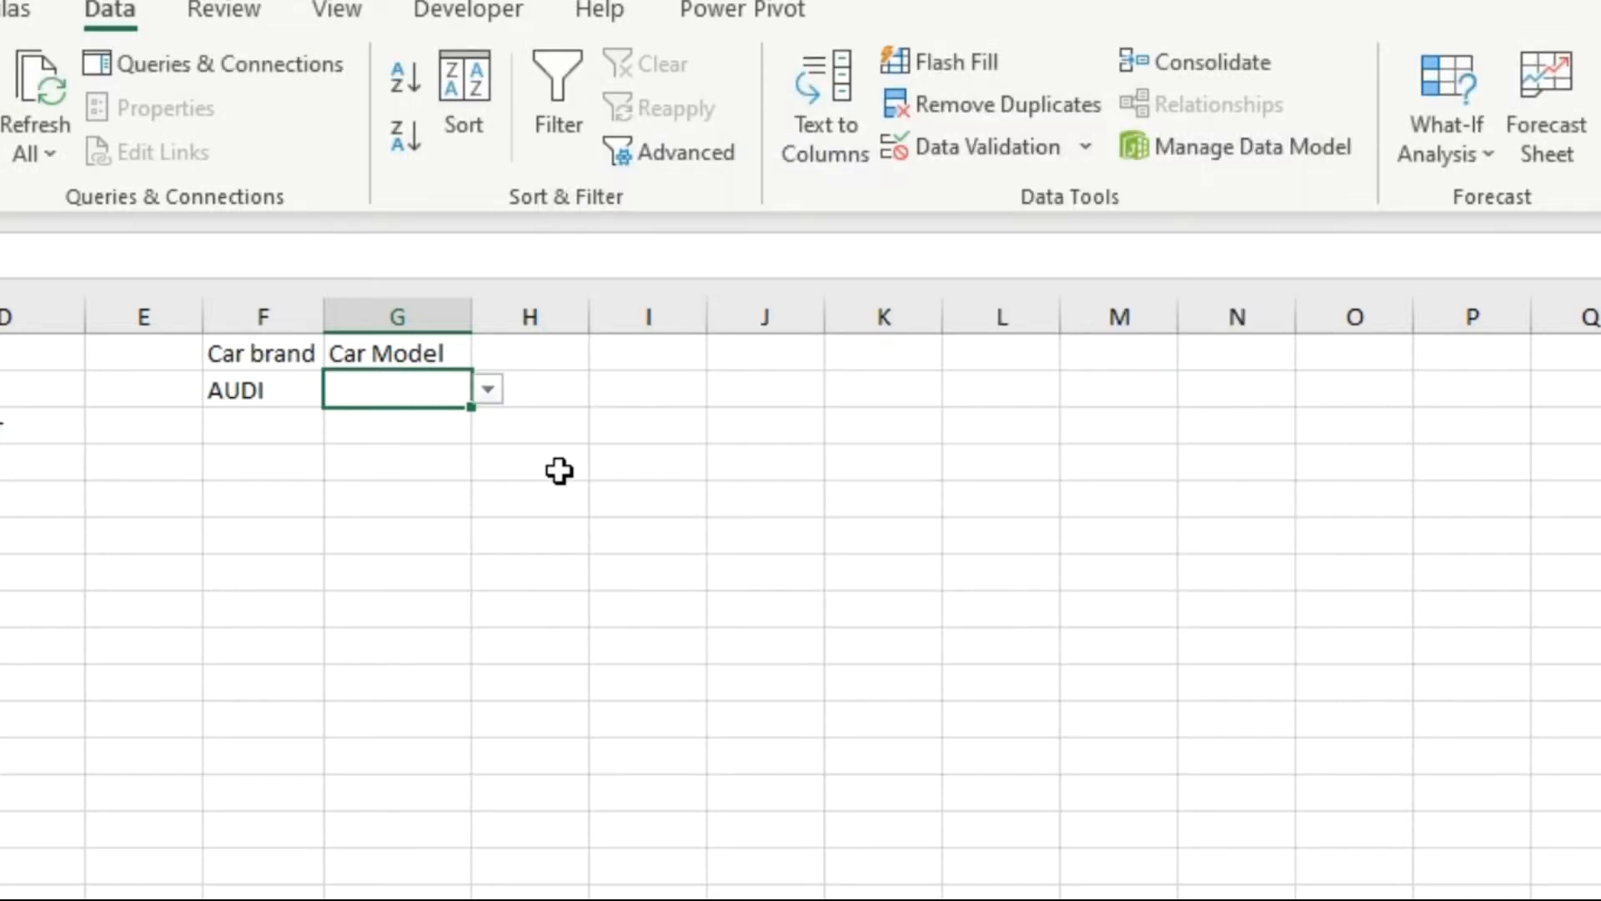
- Test the dependent drop-downs in F2 and G2 by choosing the model A7 for AUDI and Duster for DACIA
left_click(488, 389)
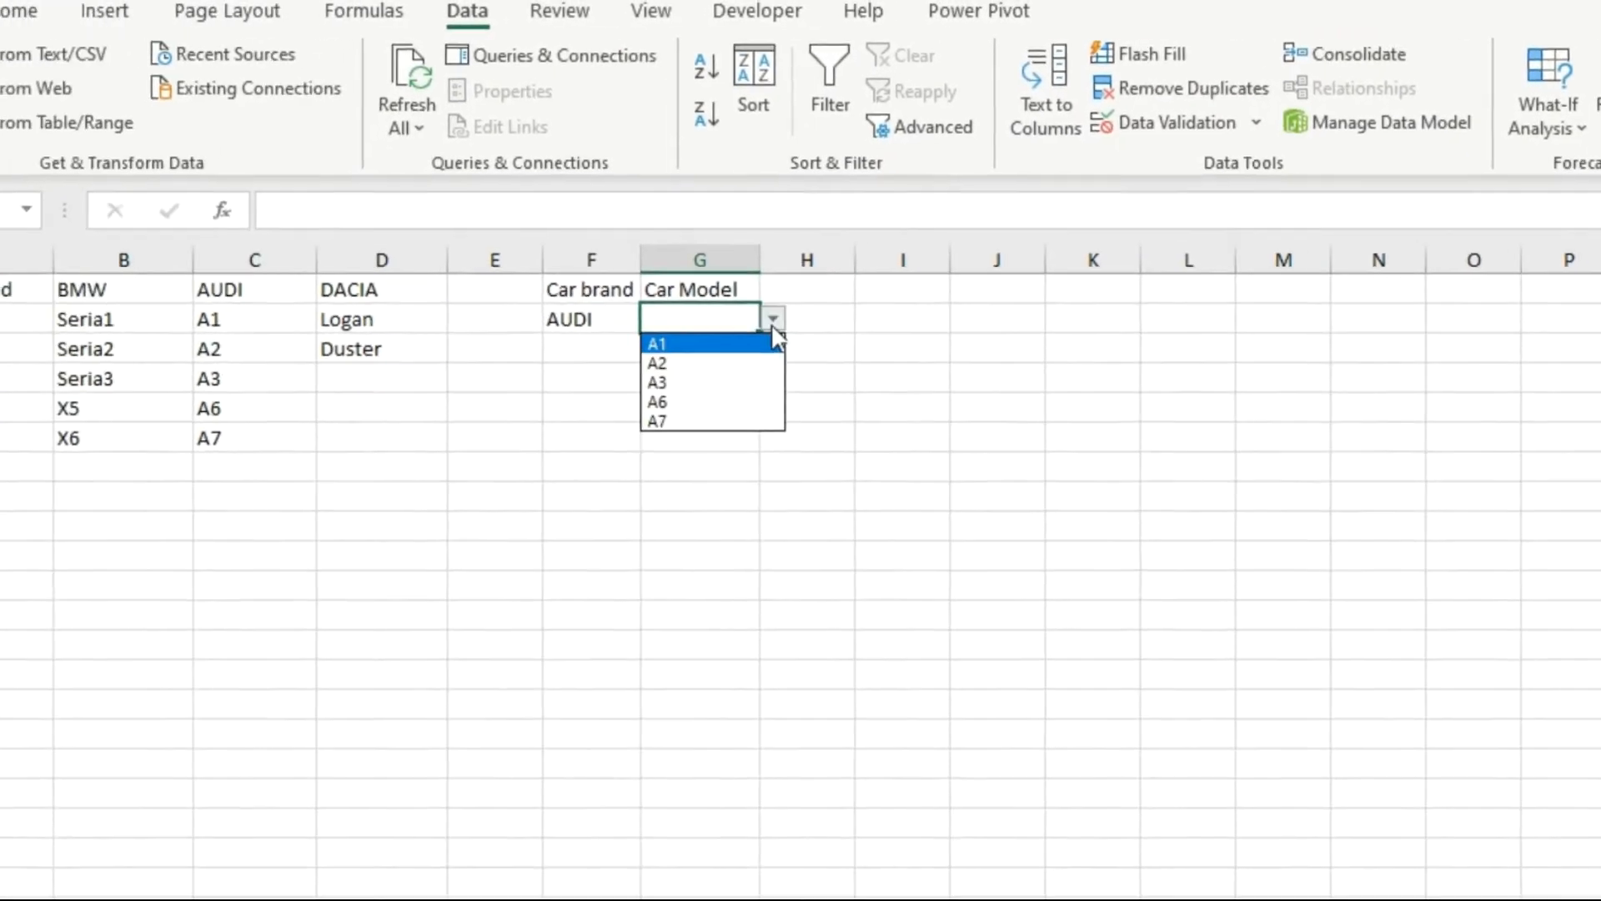
left_click(725, 421)
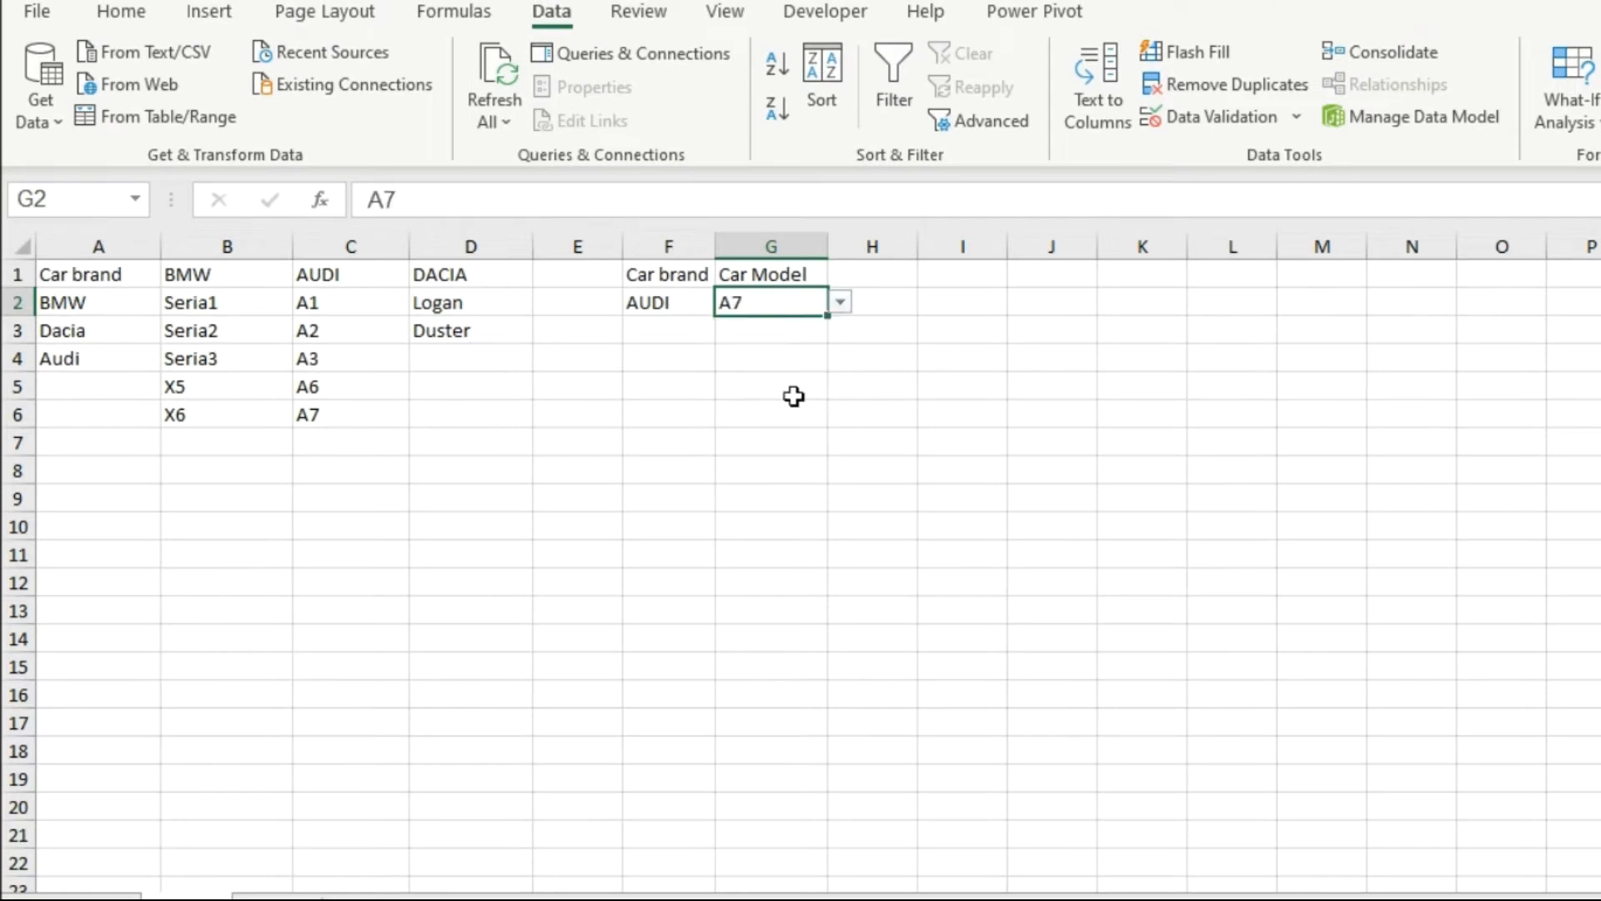
left_click(580, 321)
left_click(725, 303)
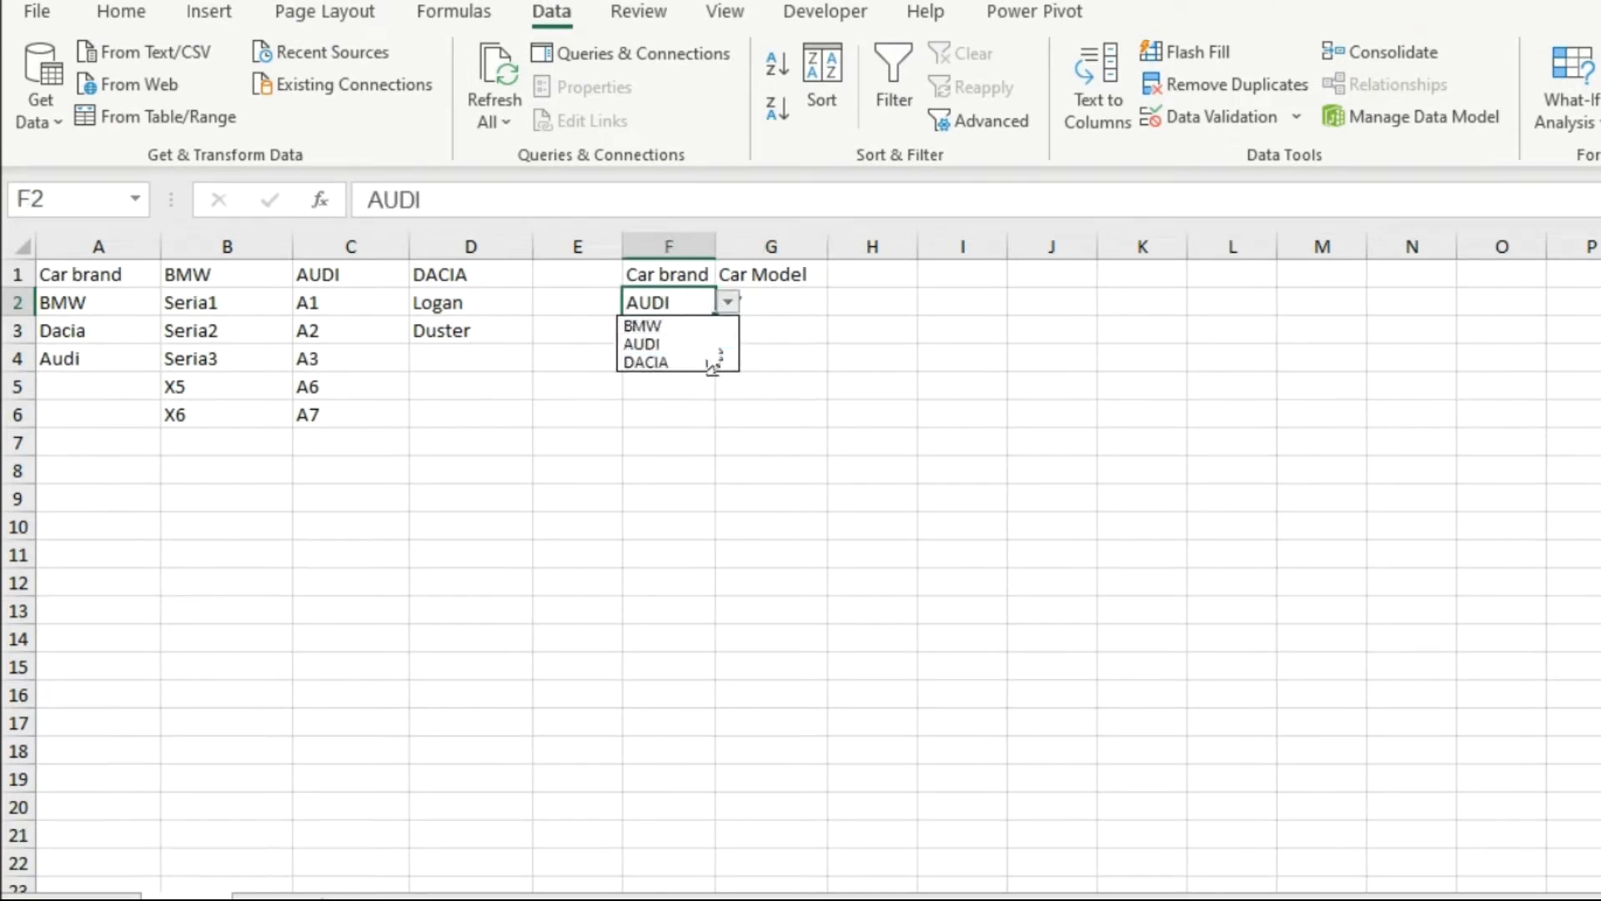
left_click(704, 361)
left_click(793, 306)
left_click(839, 302)
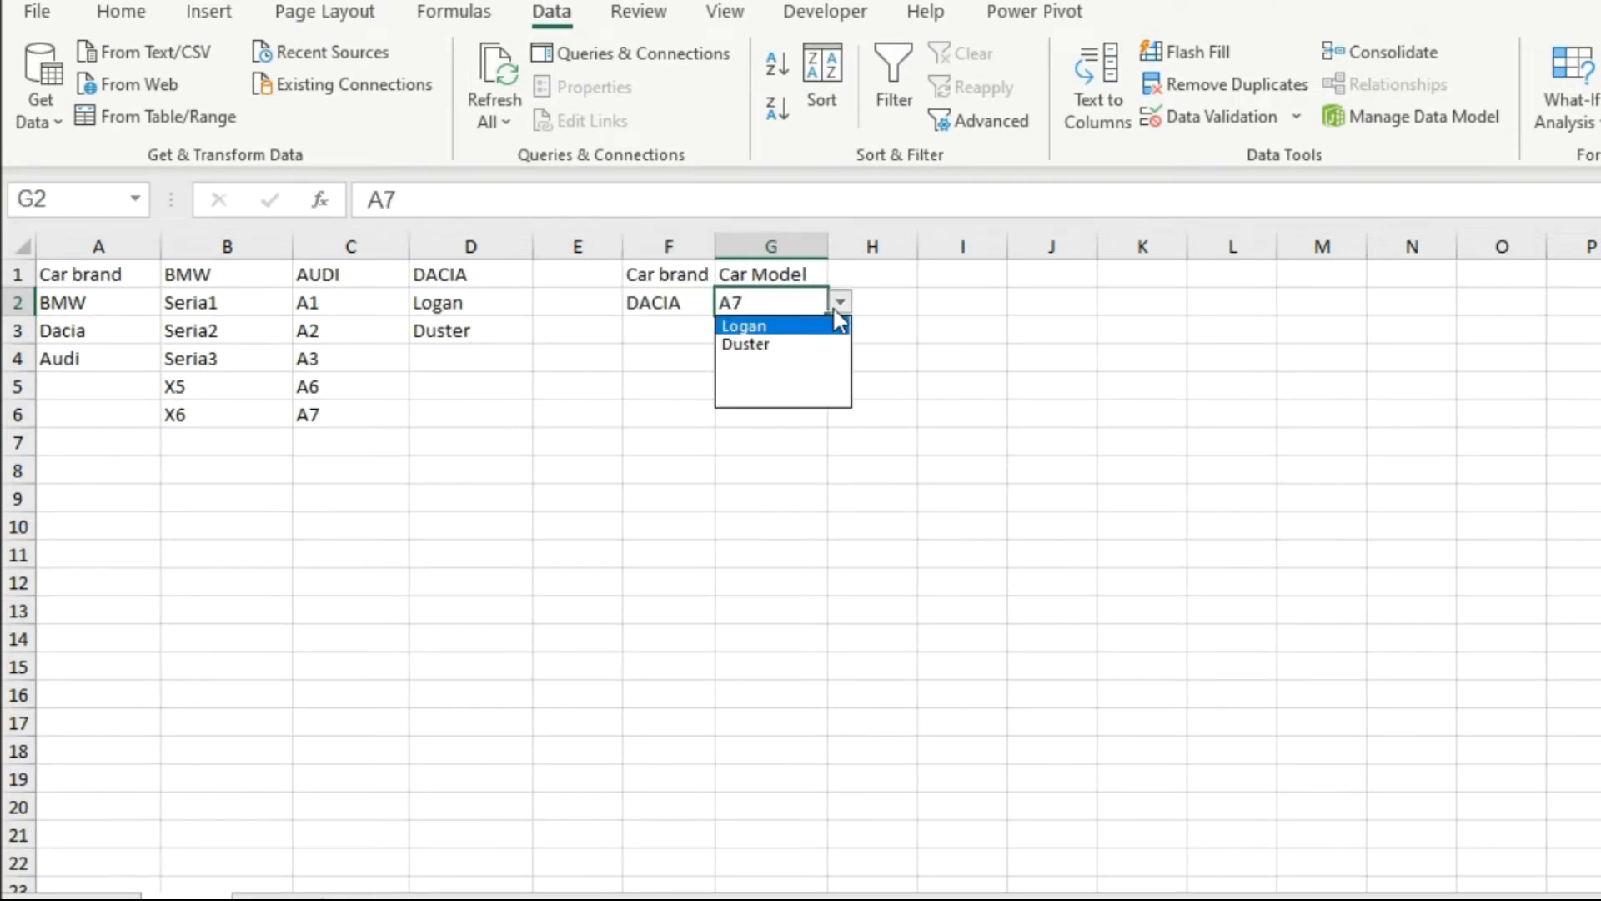
left_click(819, 348)
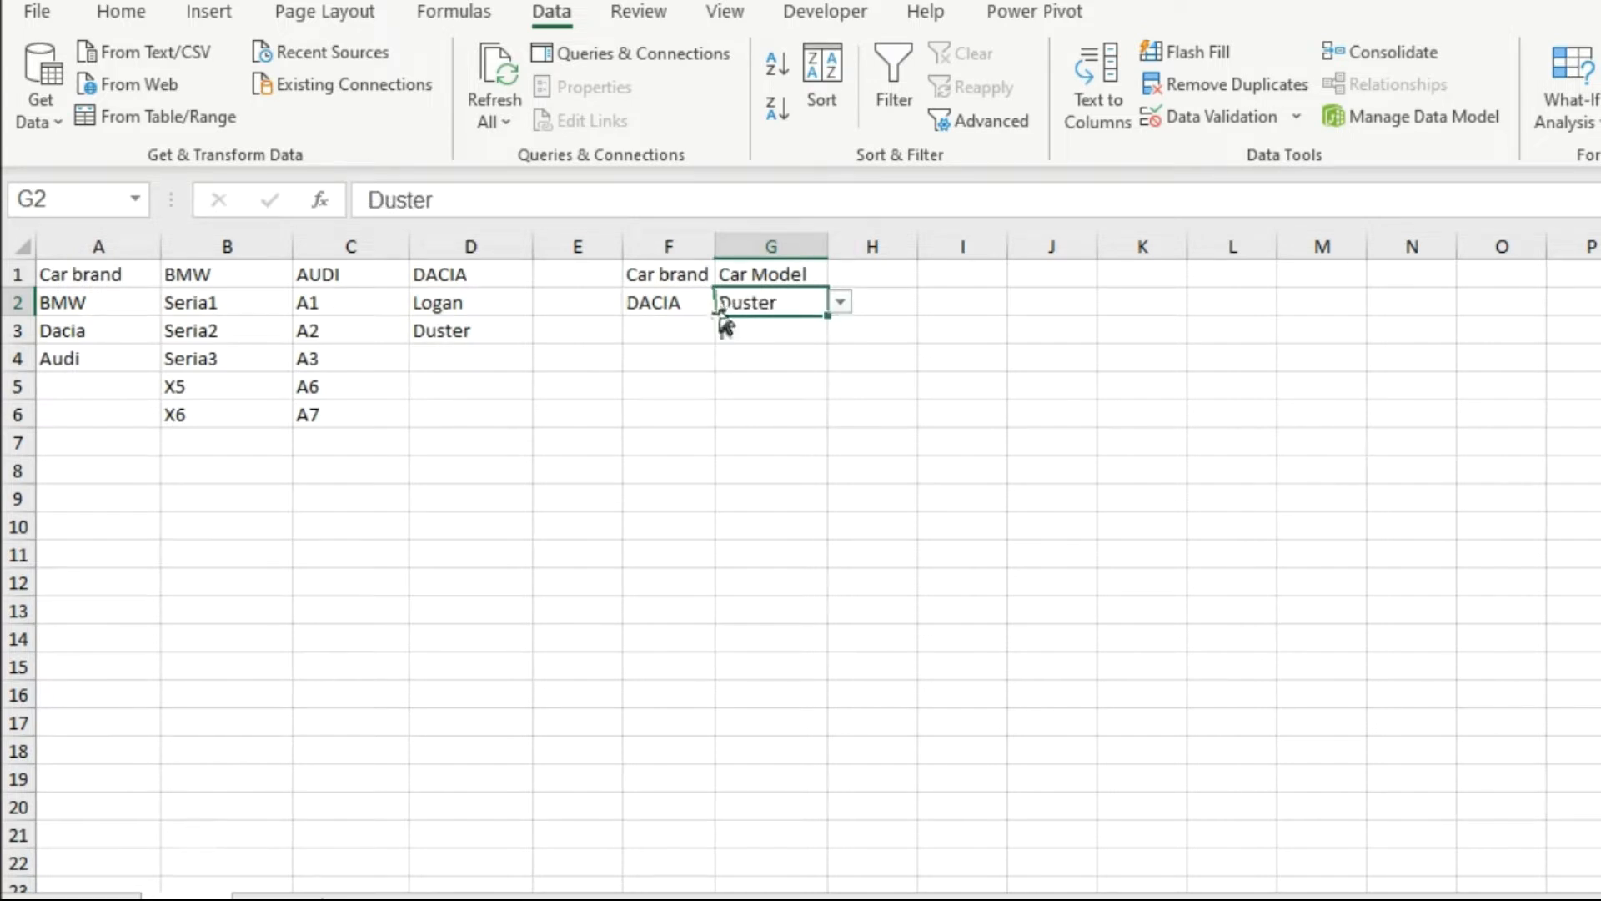
- Set the car brand in F2 to BMW and choose the model Seria2 in G2
left_click(710, 307)
left_click(727, 303)
left_click(705, 326)
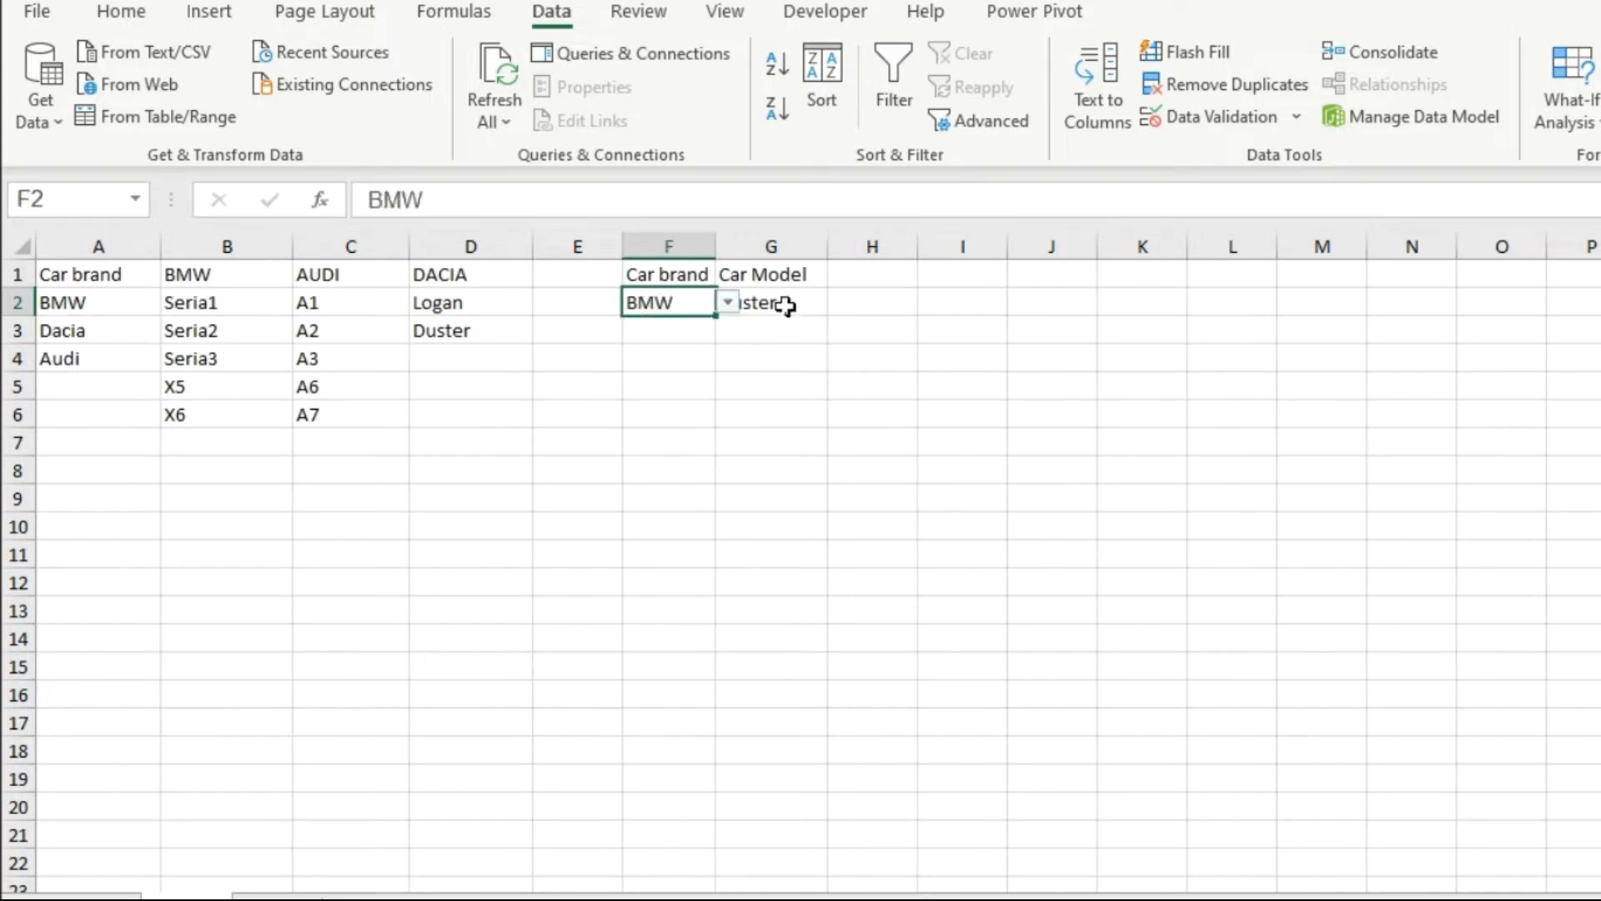
left_click(800, 306)
left_click(840, 304)
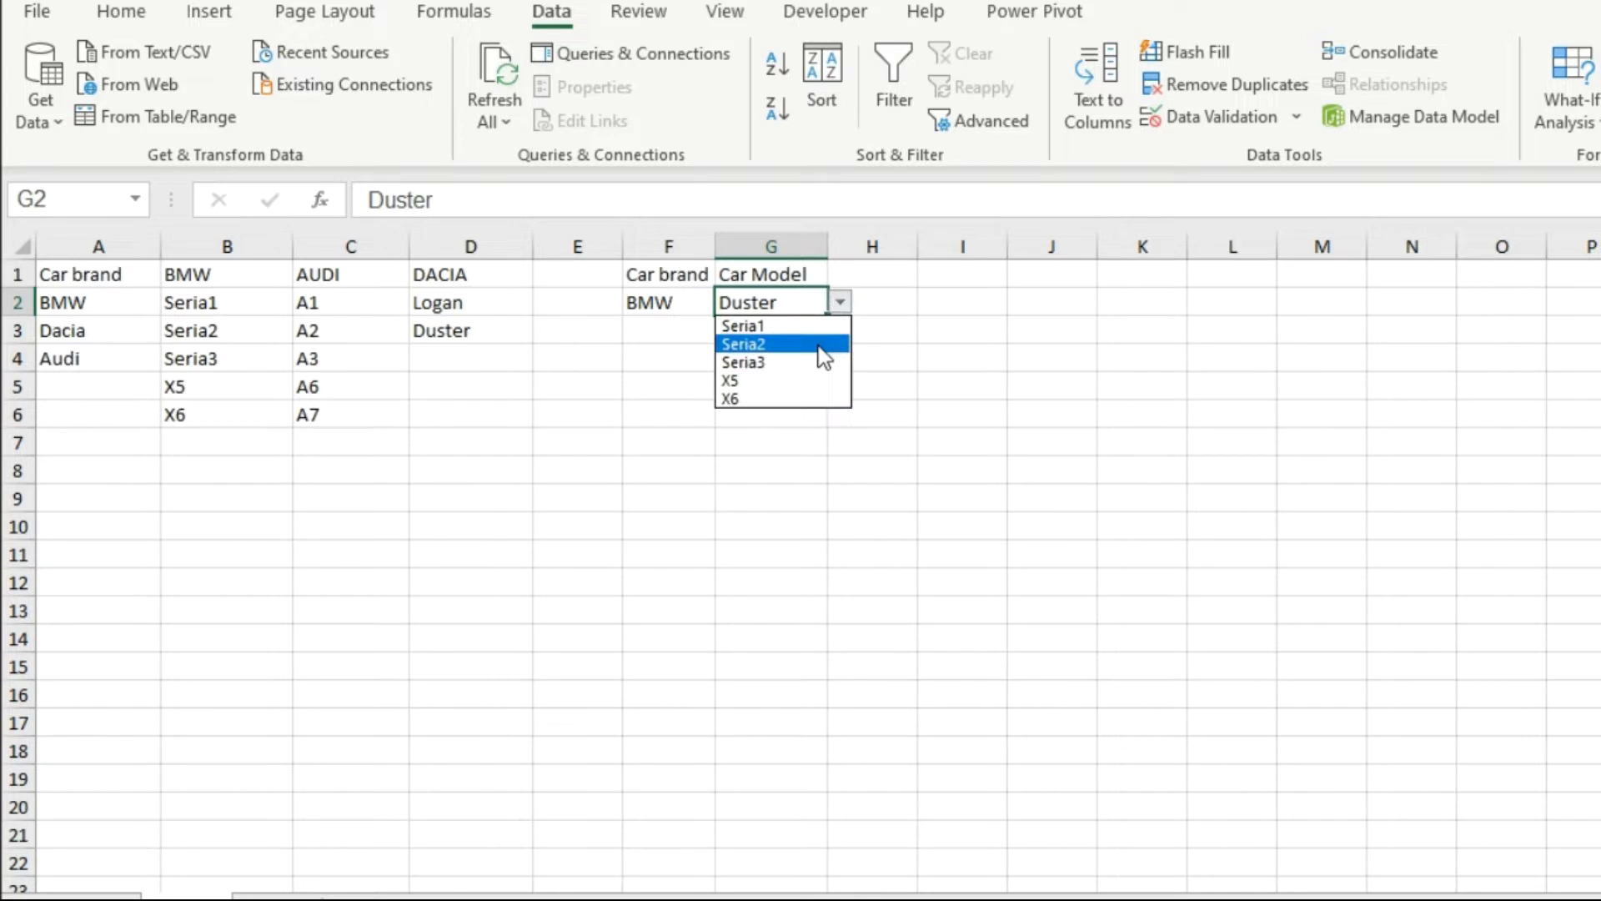
left_click(821, 346)
- Set the car brand in F2 to AUDI and open the list of models in G2
left_click(688, 303)
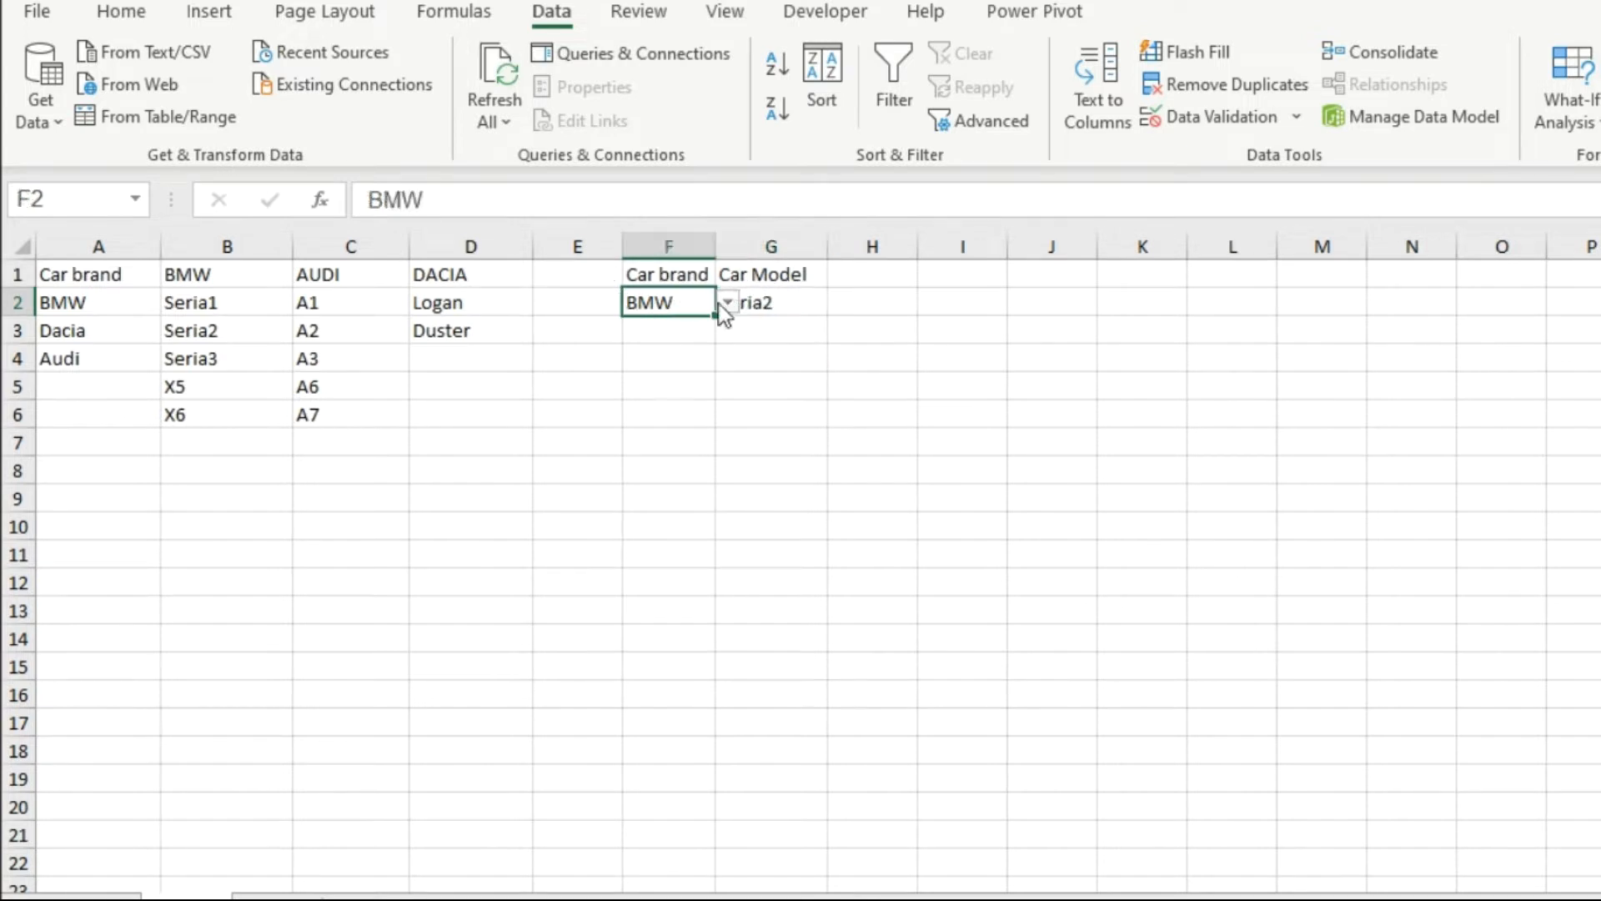
left_click(727, 303)
left_click(682, 343)
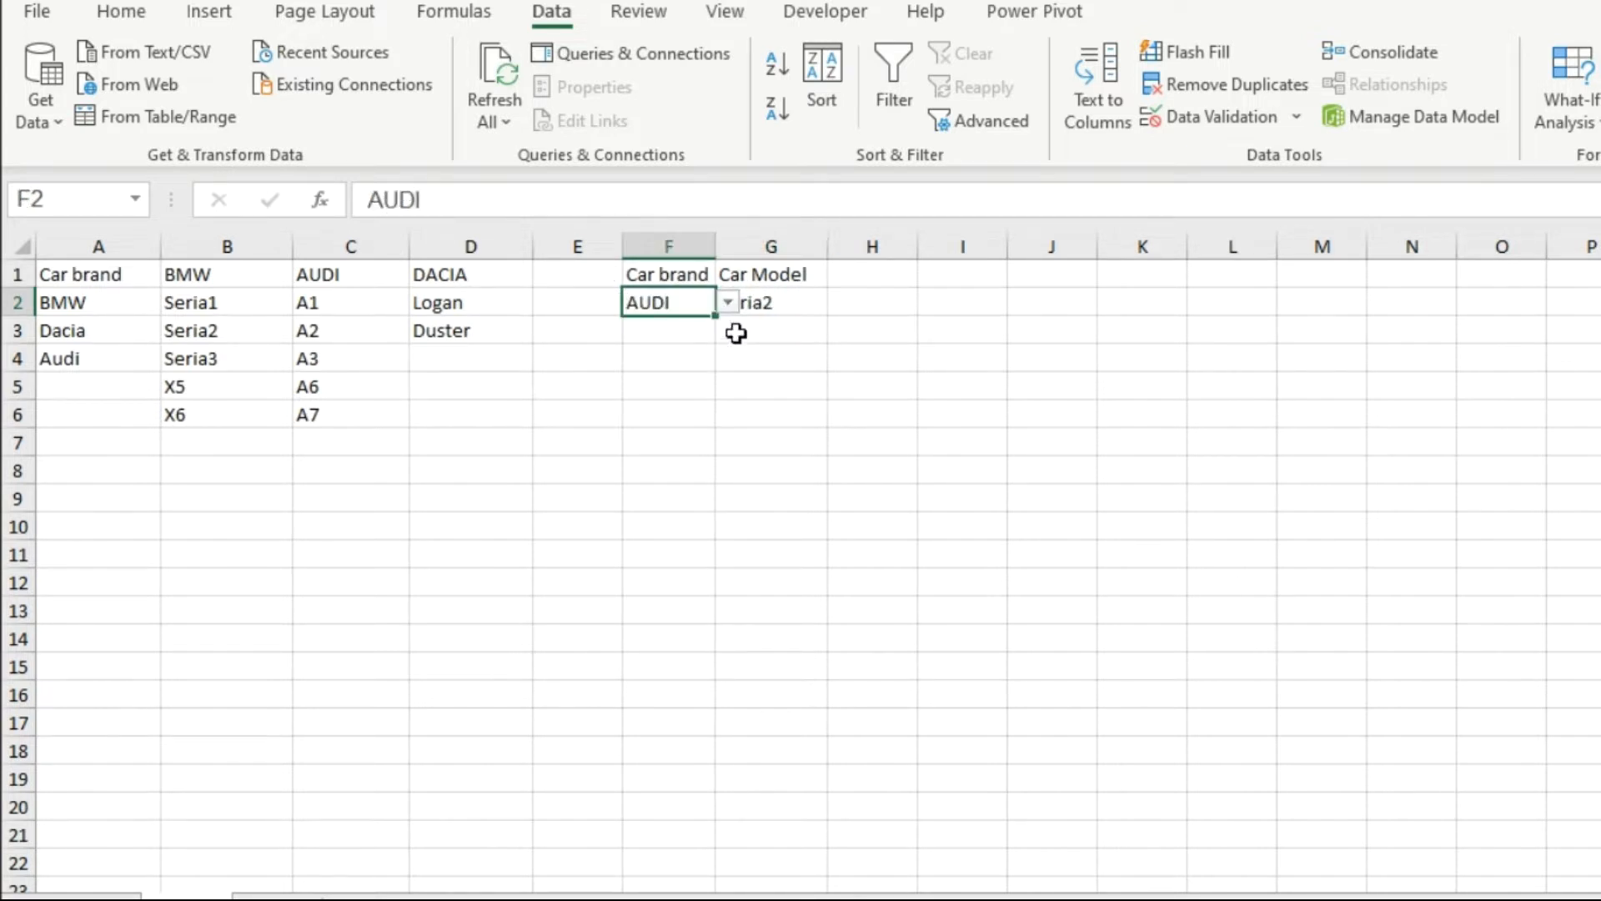
left_click(788, 306)
left_click(841, 301)
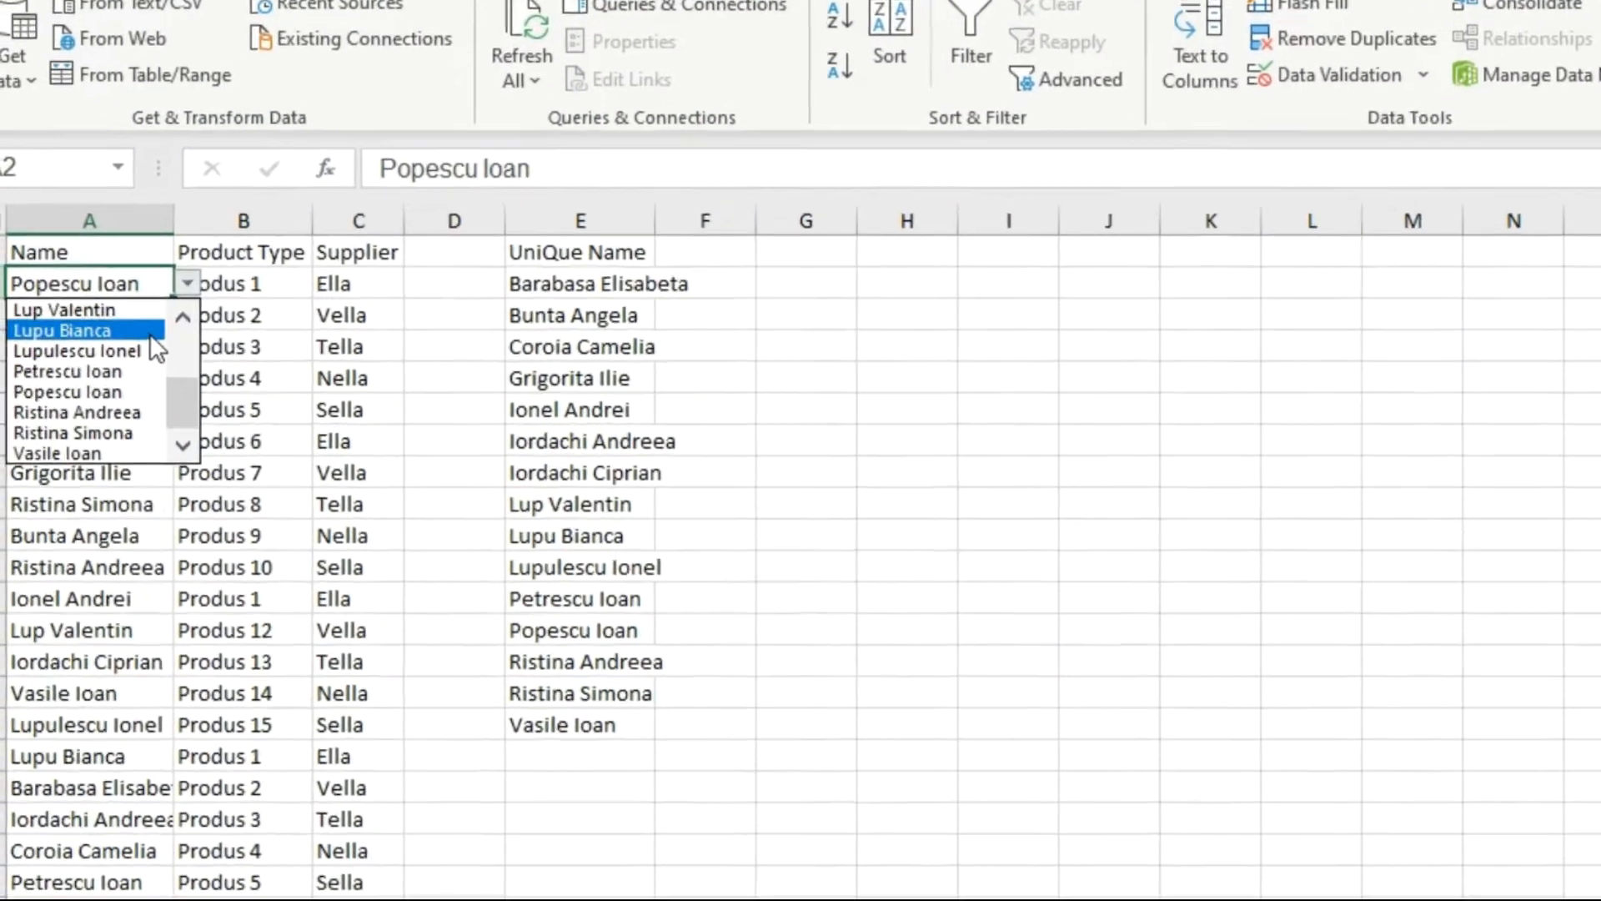
- Choose different names from the drop-down lists in cells A2 and A6 of the Name column
left_click(149, 333)
left_click(167, 402)
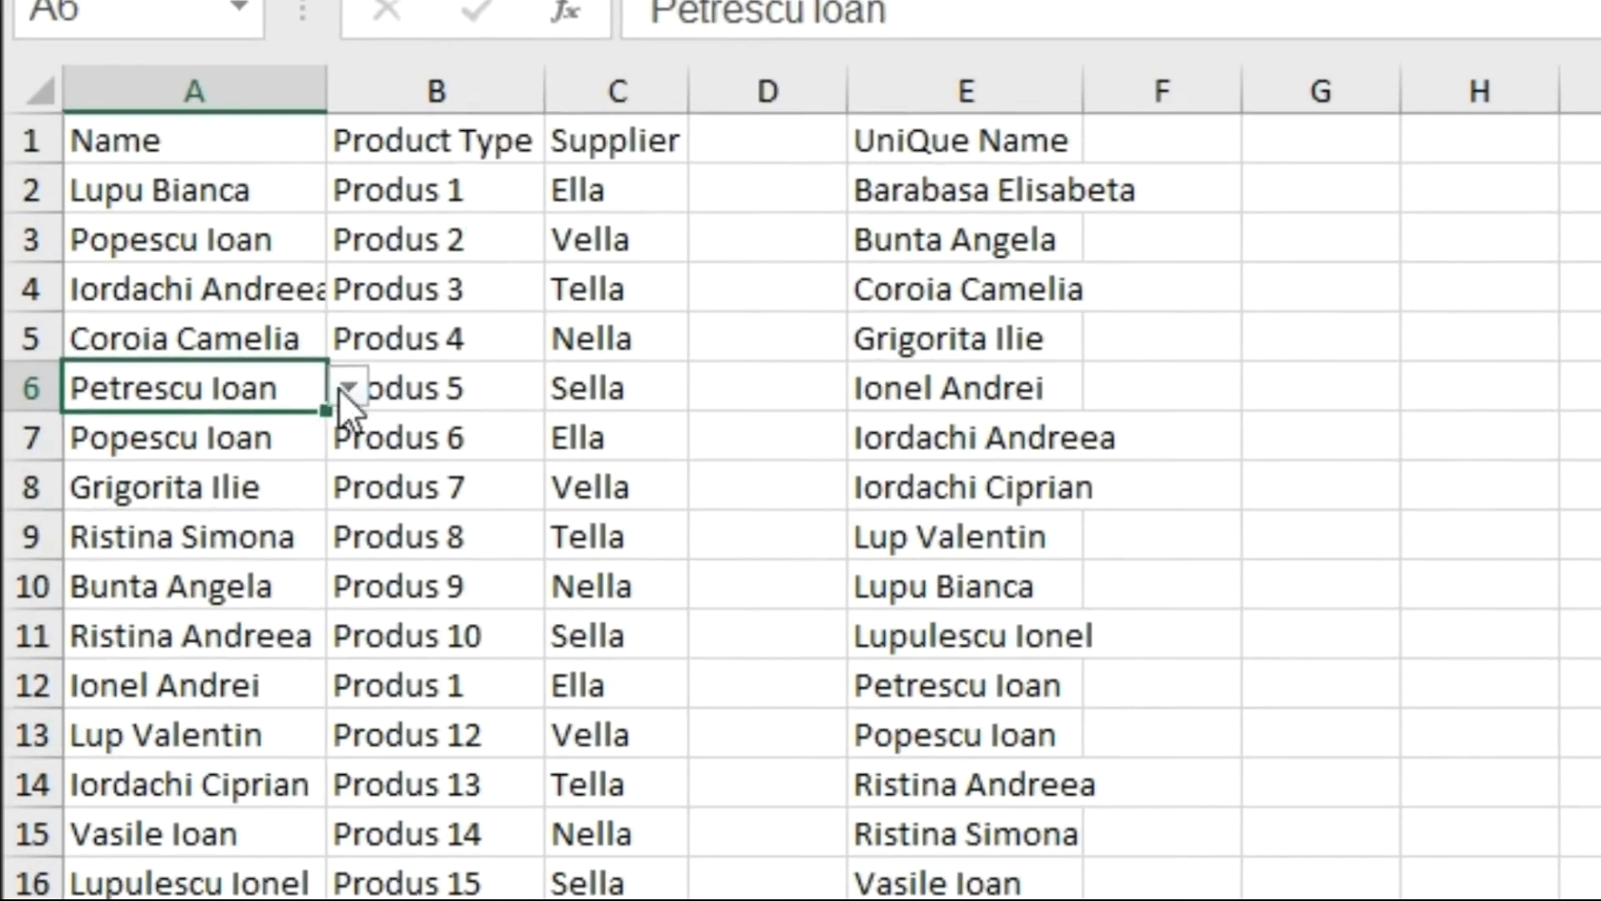
left_click(241, 402)
left_click(266, 559)
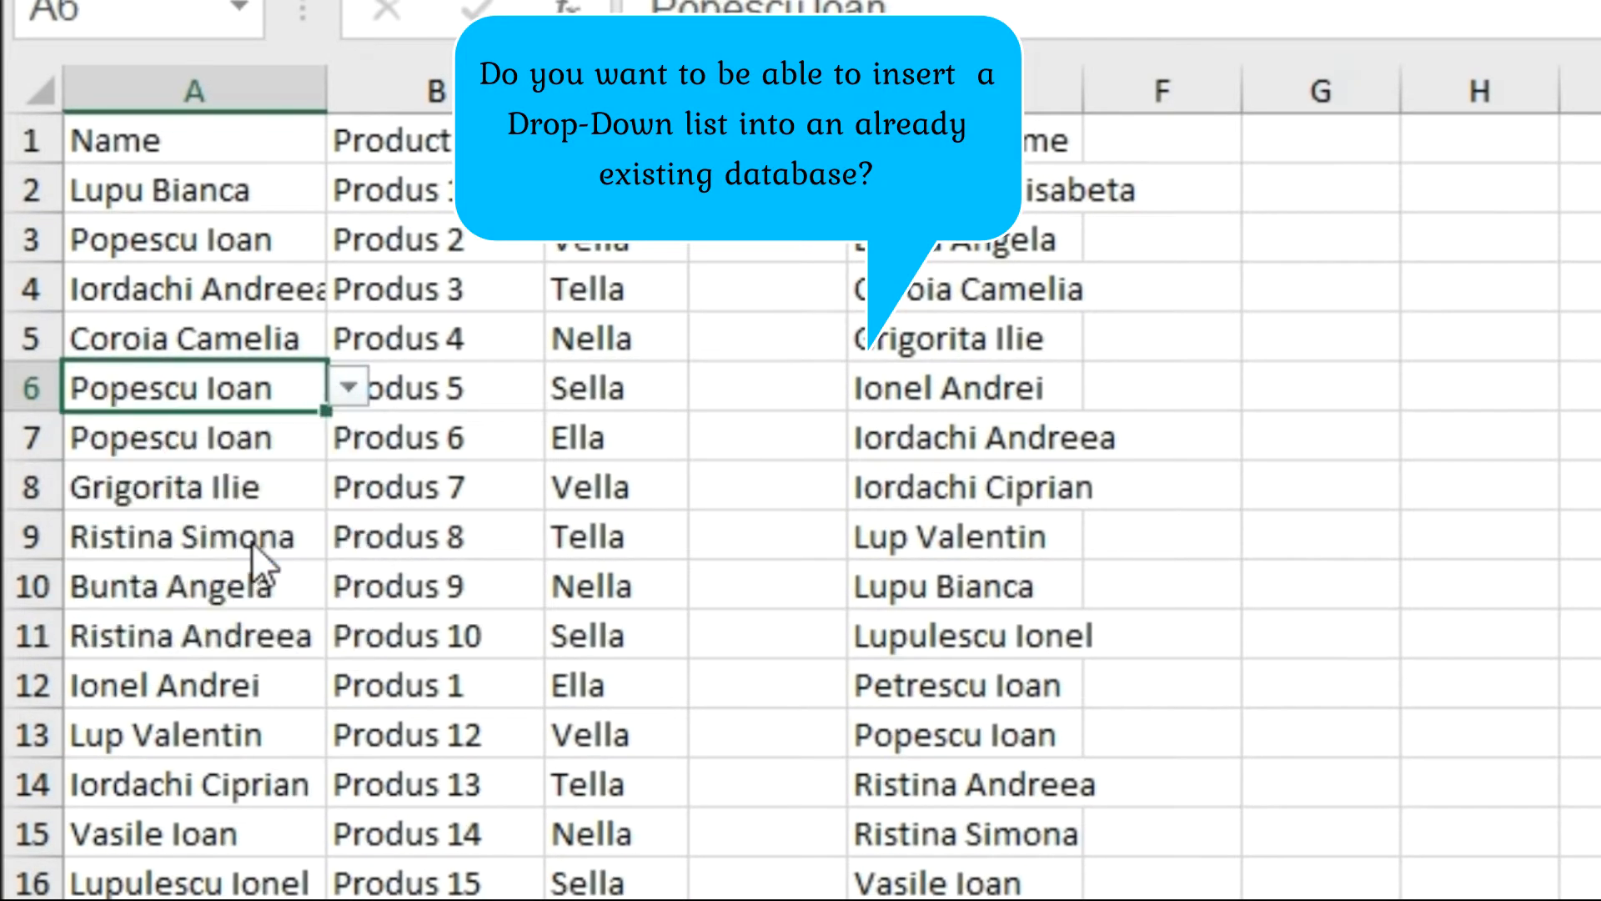
- Choose a different name for cell A11 of the Name column from its drop-down list
left_click(259, 552)
left_click(271, 634)
left_click(349, 636)
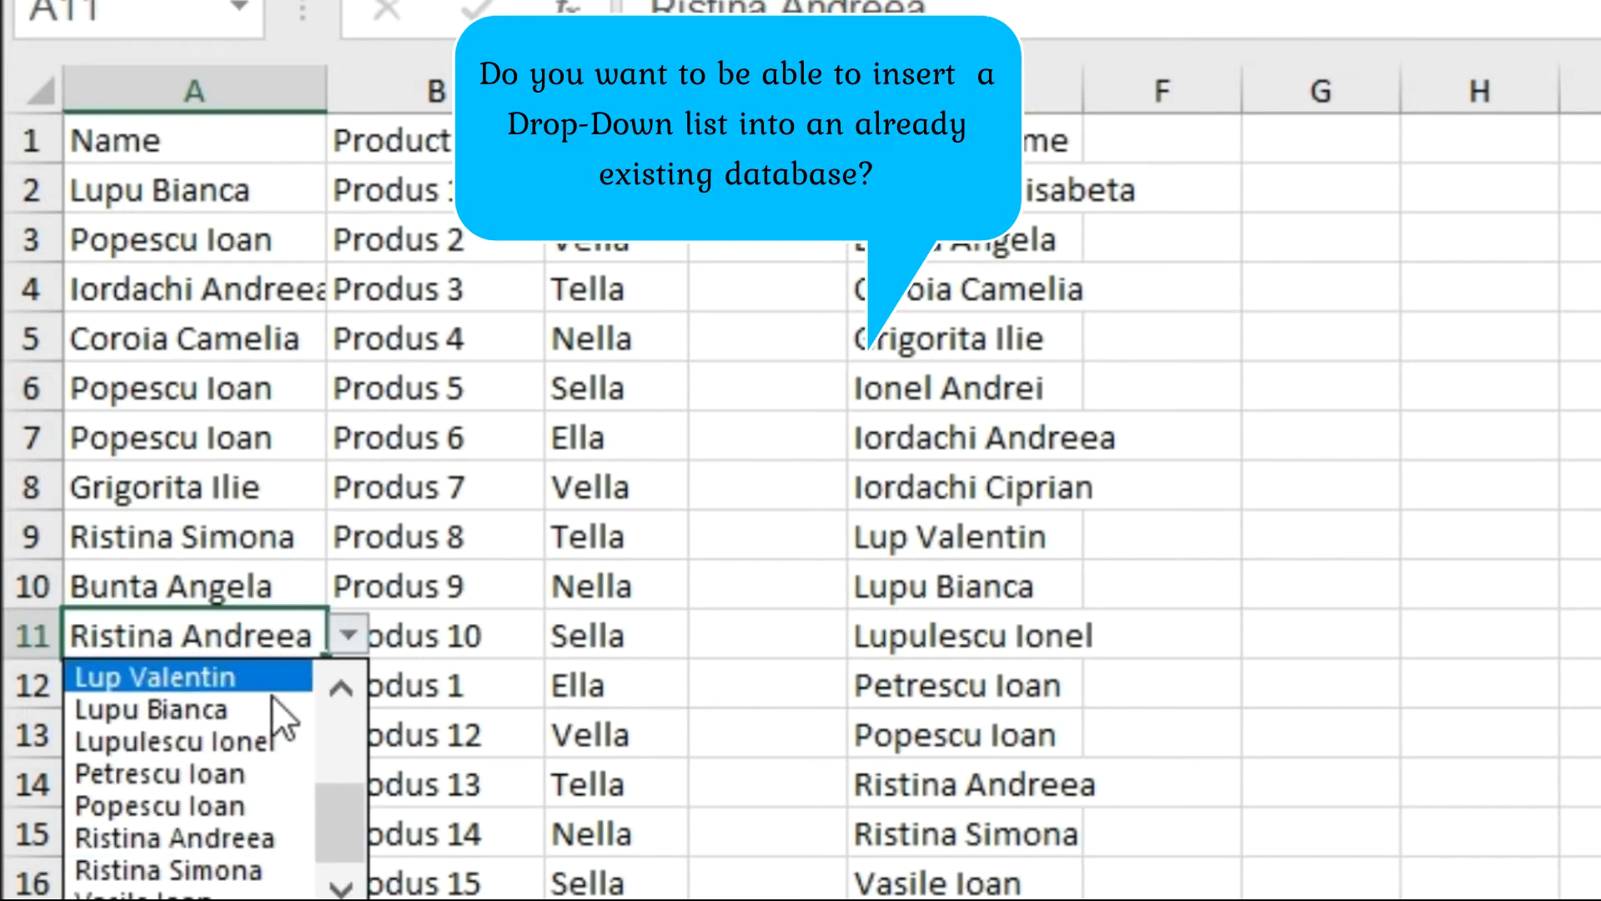
left_click(258, 739)
- Overwrite the name in A13 with qqqqqqqqq and look for the new entry in the drop-down list of A15
left_click(226, 751)
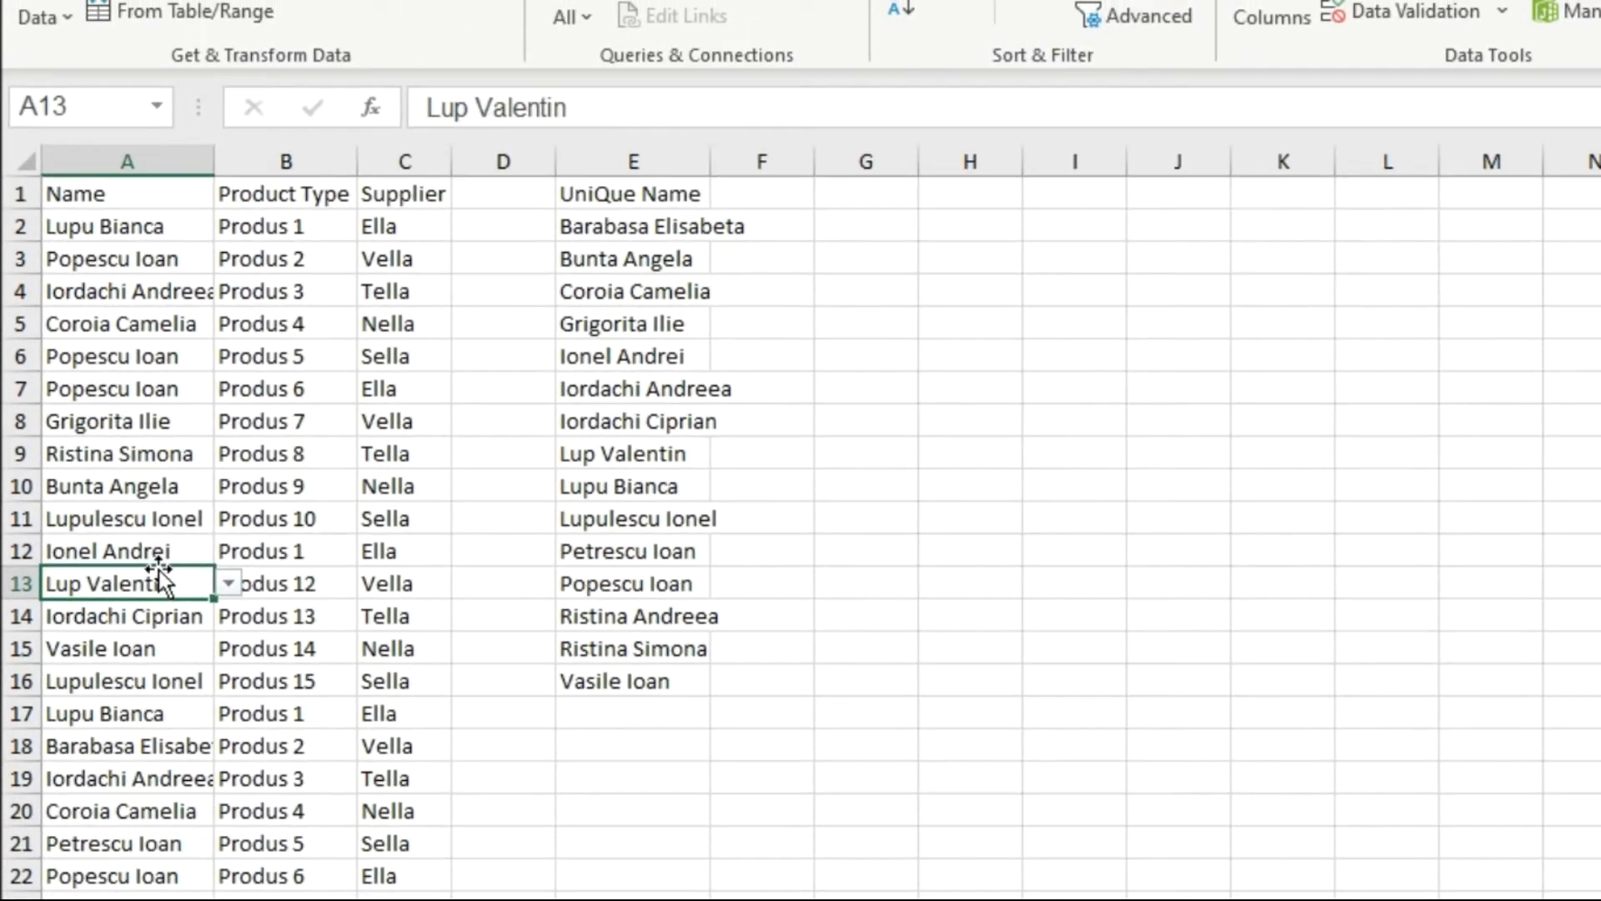
type("qqqqqqqqq")
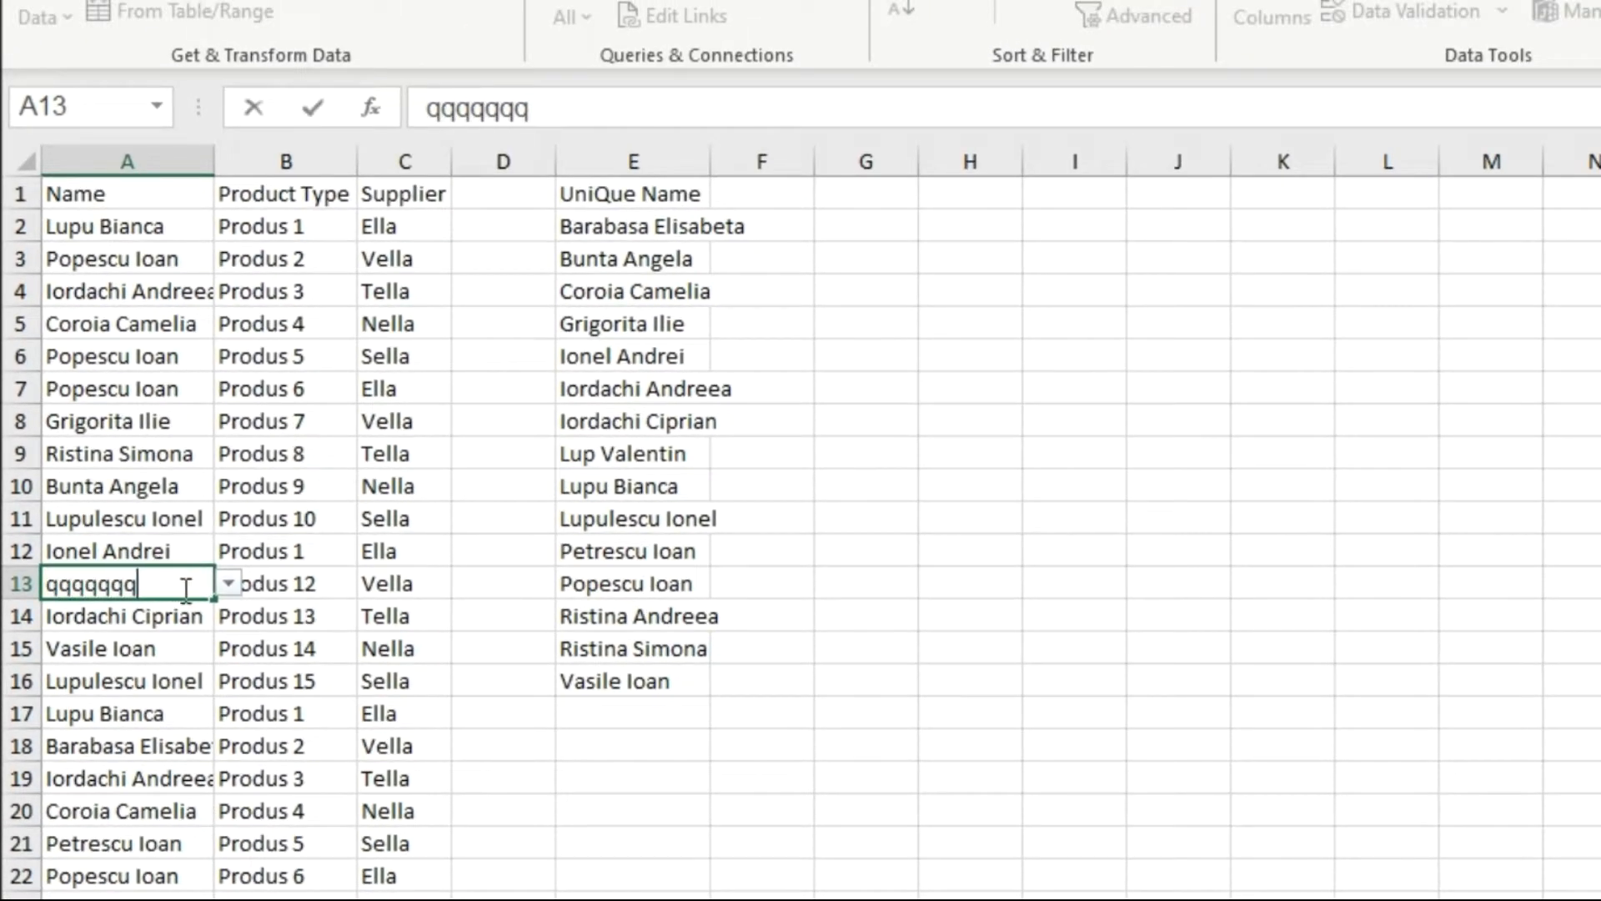
left_click(184, 642)
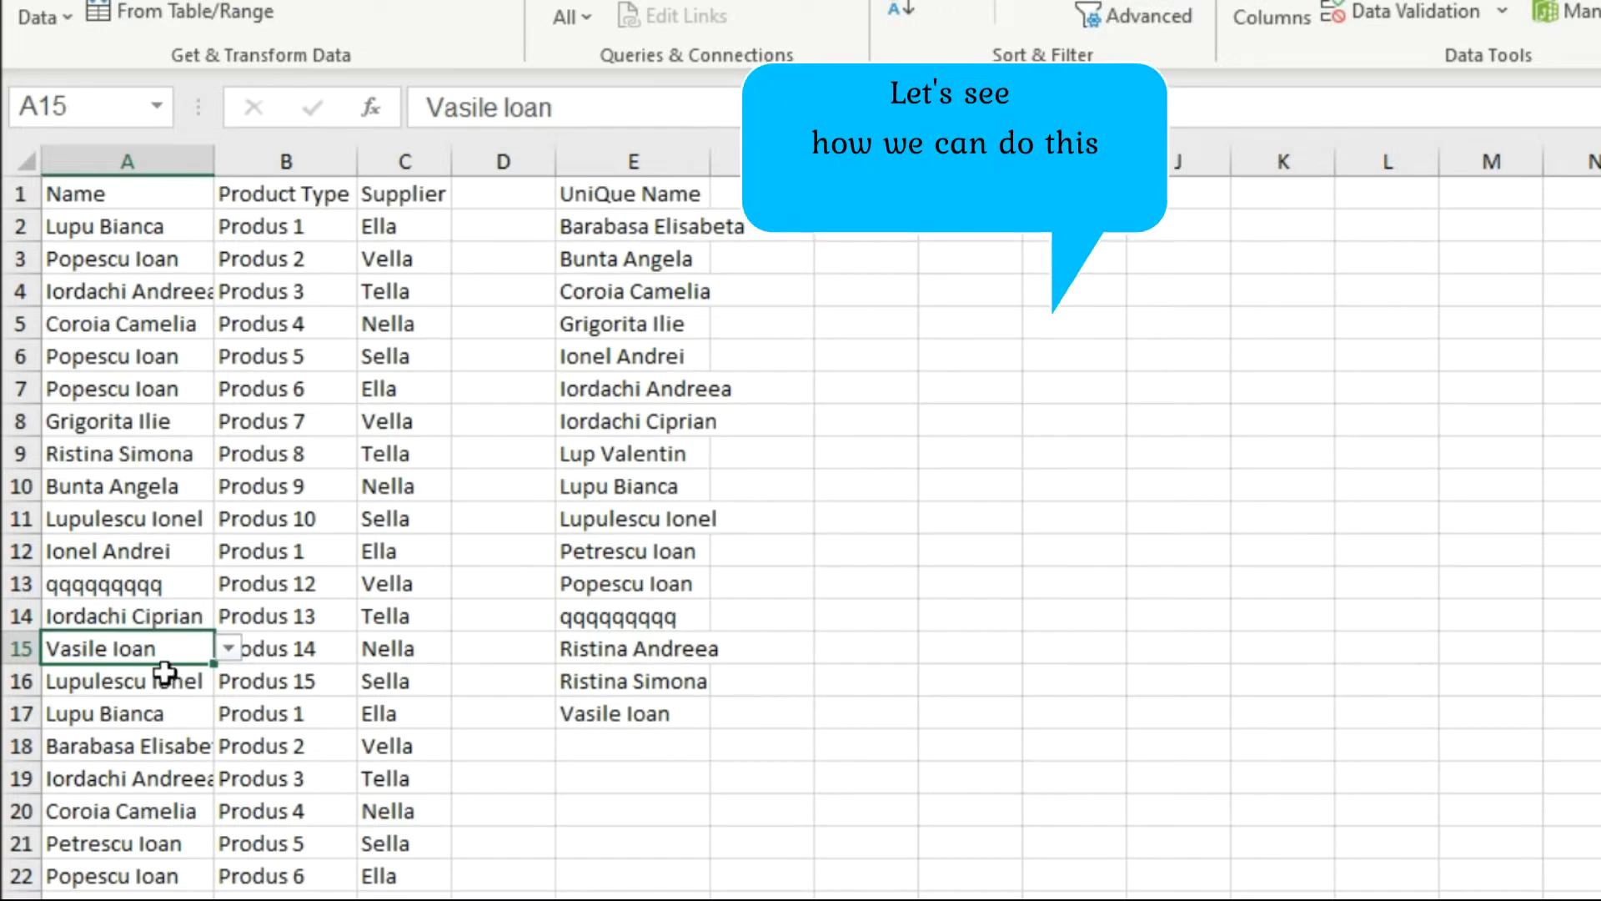
left_click(224, 648)
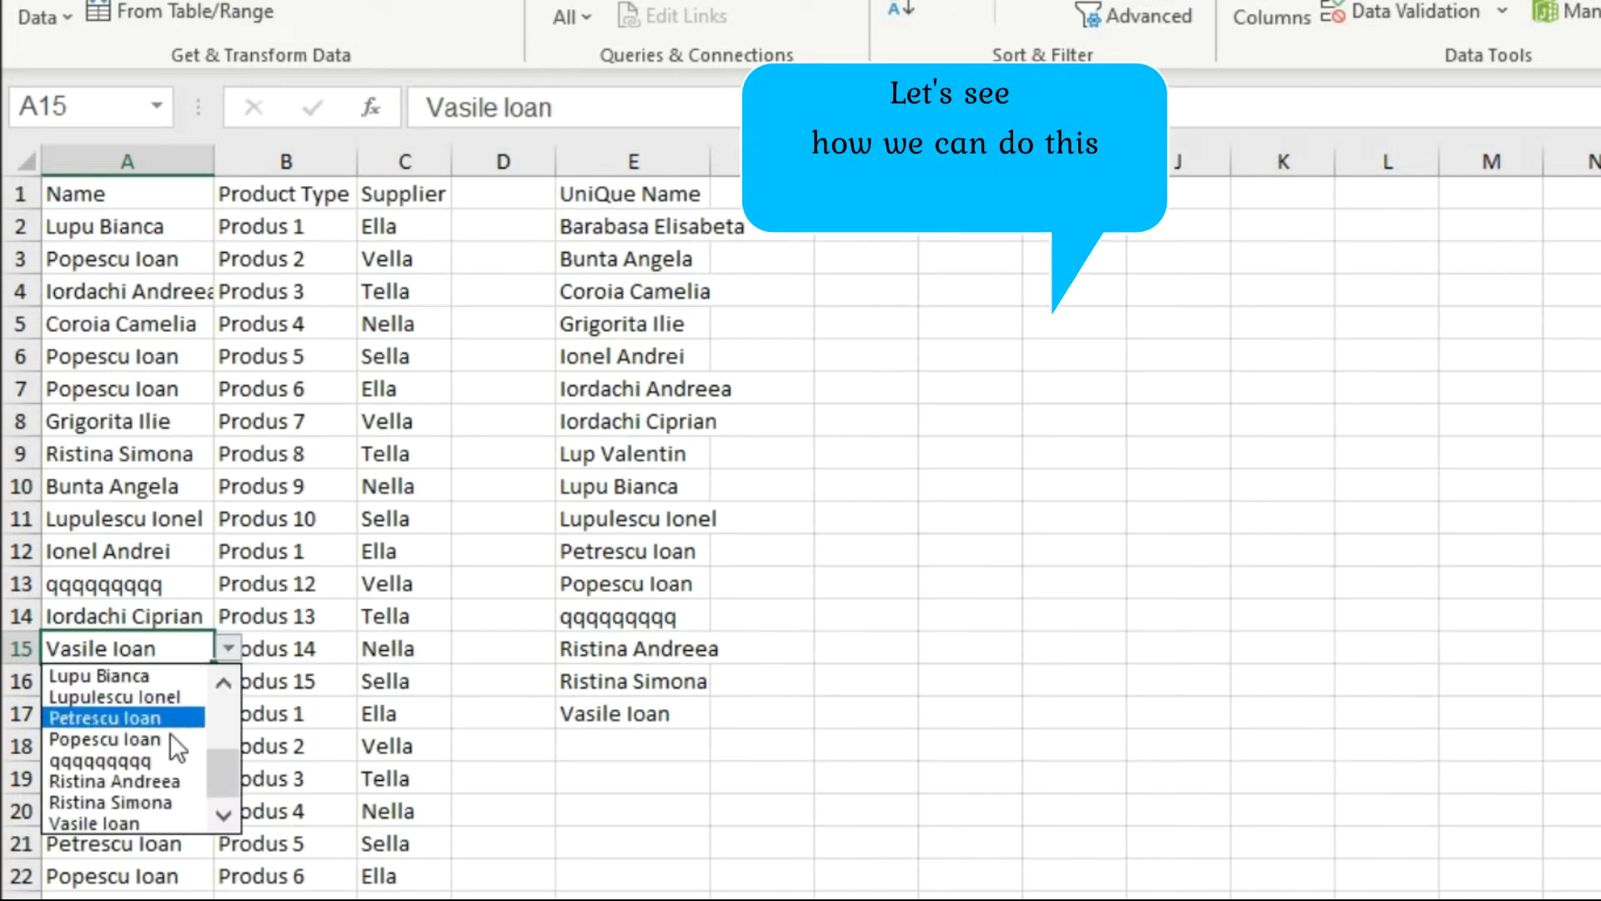
mouse_move(223, 754)
left_mouse_down()
mouse_move(225, 689)
mouse_move(225, 725)
left_mouse_up()
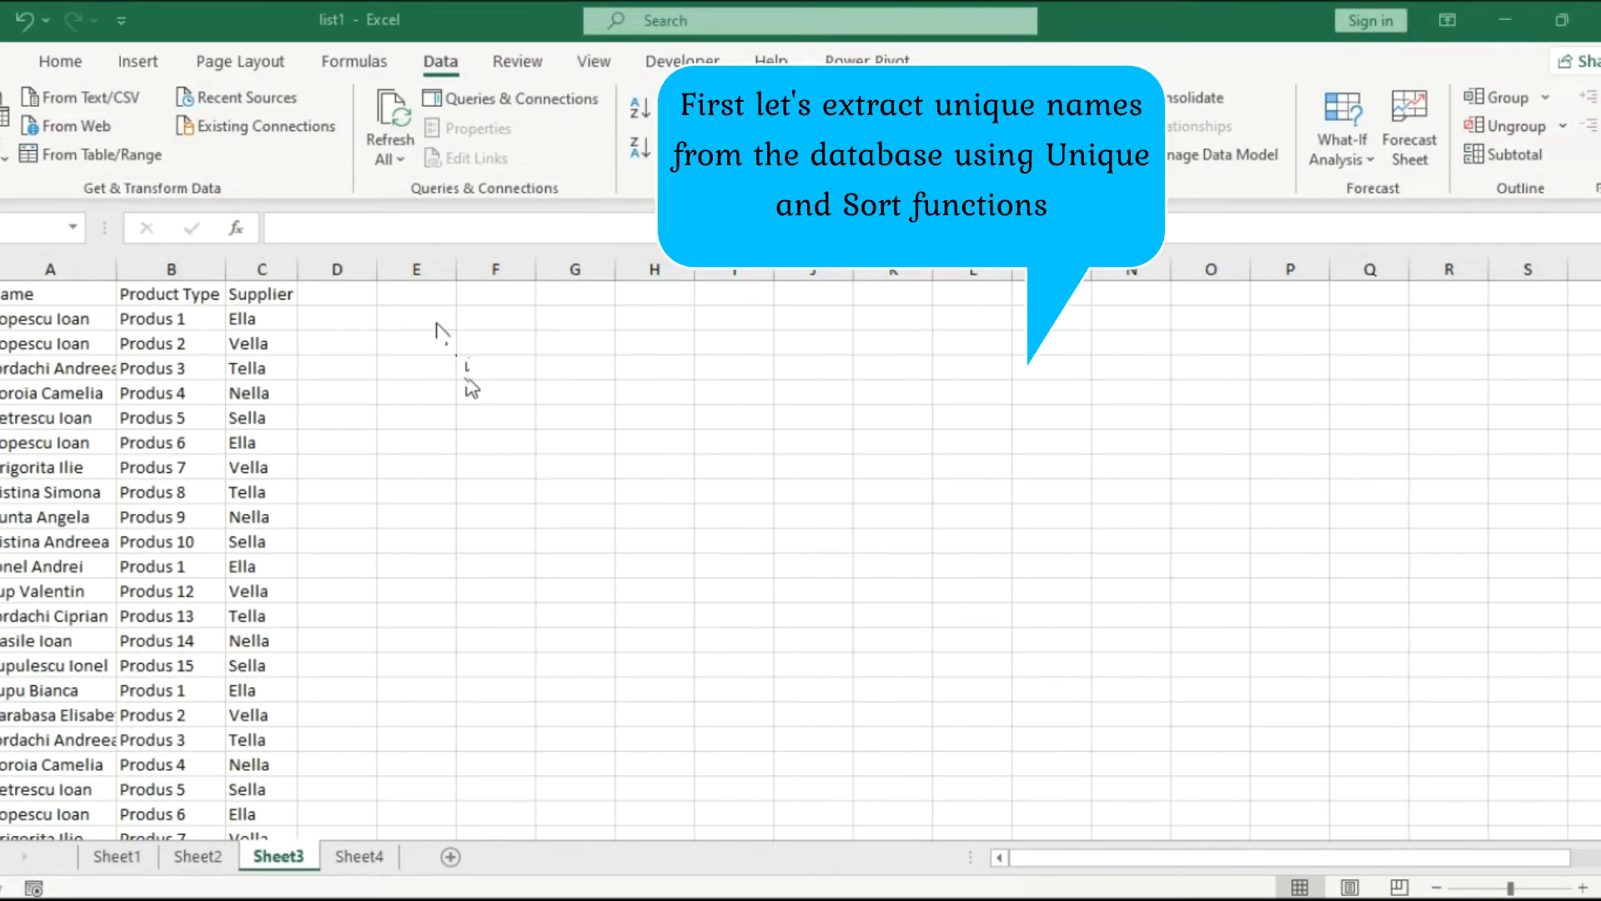
- Enter the heading "UniQue Name" in E1 and widen column E to fit it
left_click(426, 317)
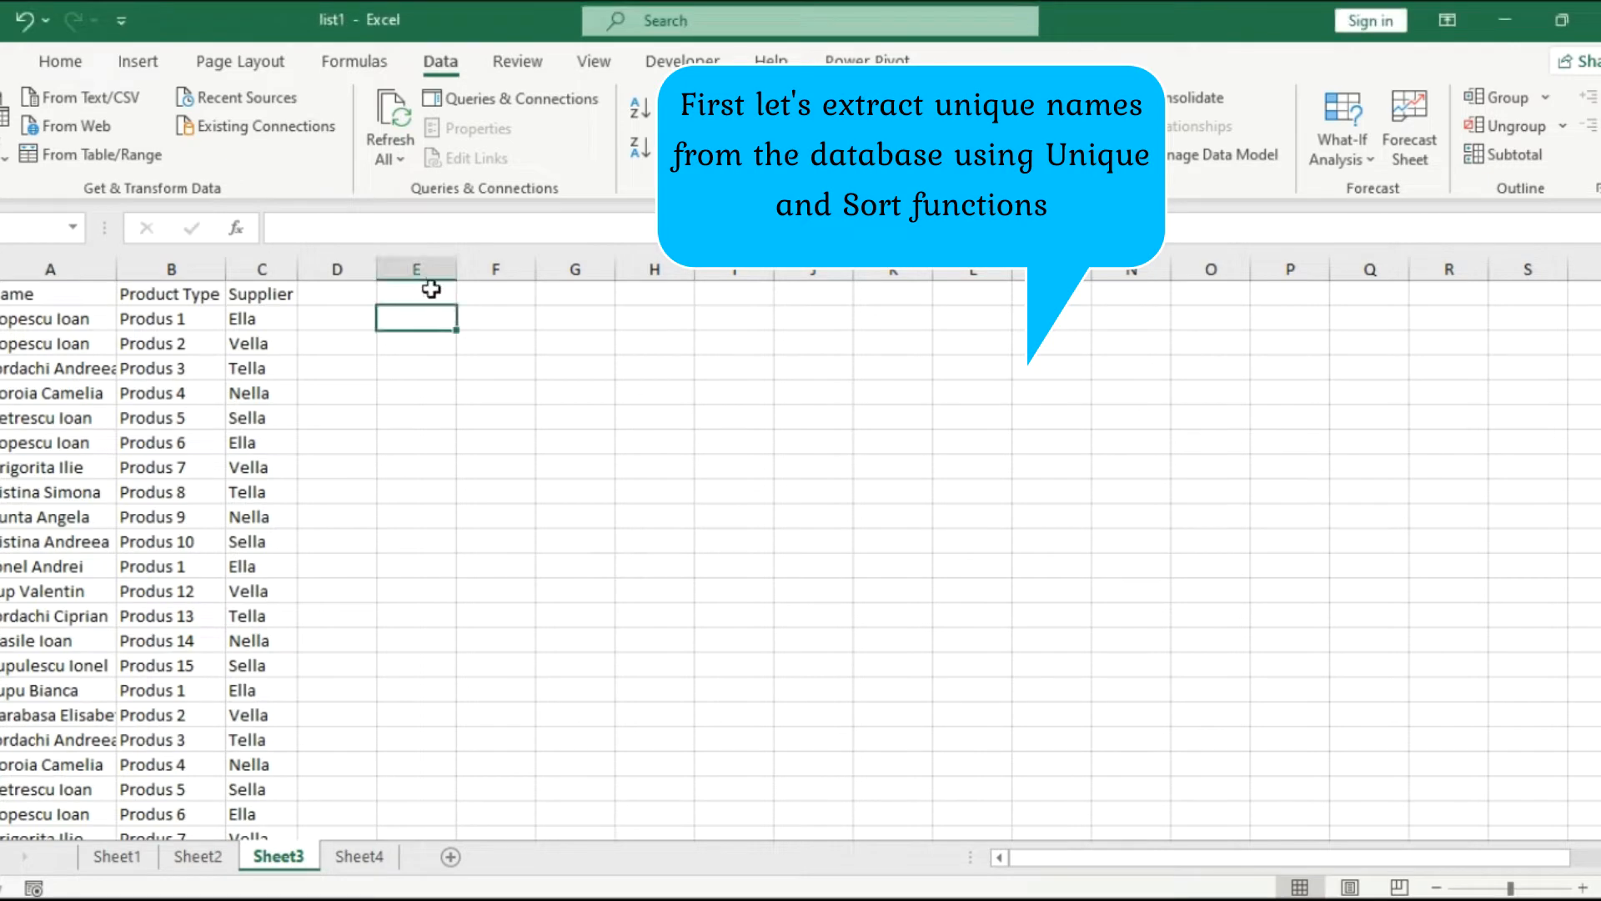
left_click(431, 291)
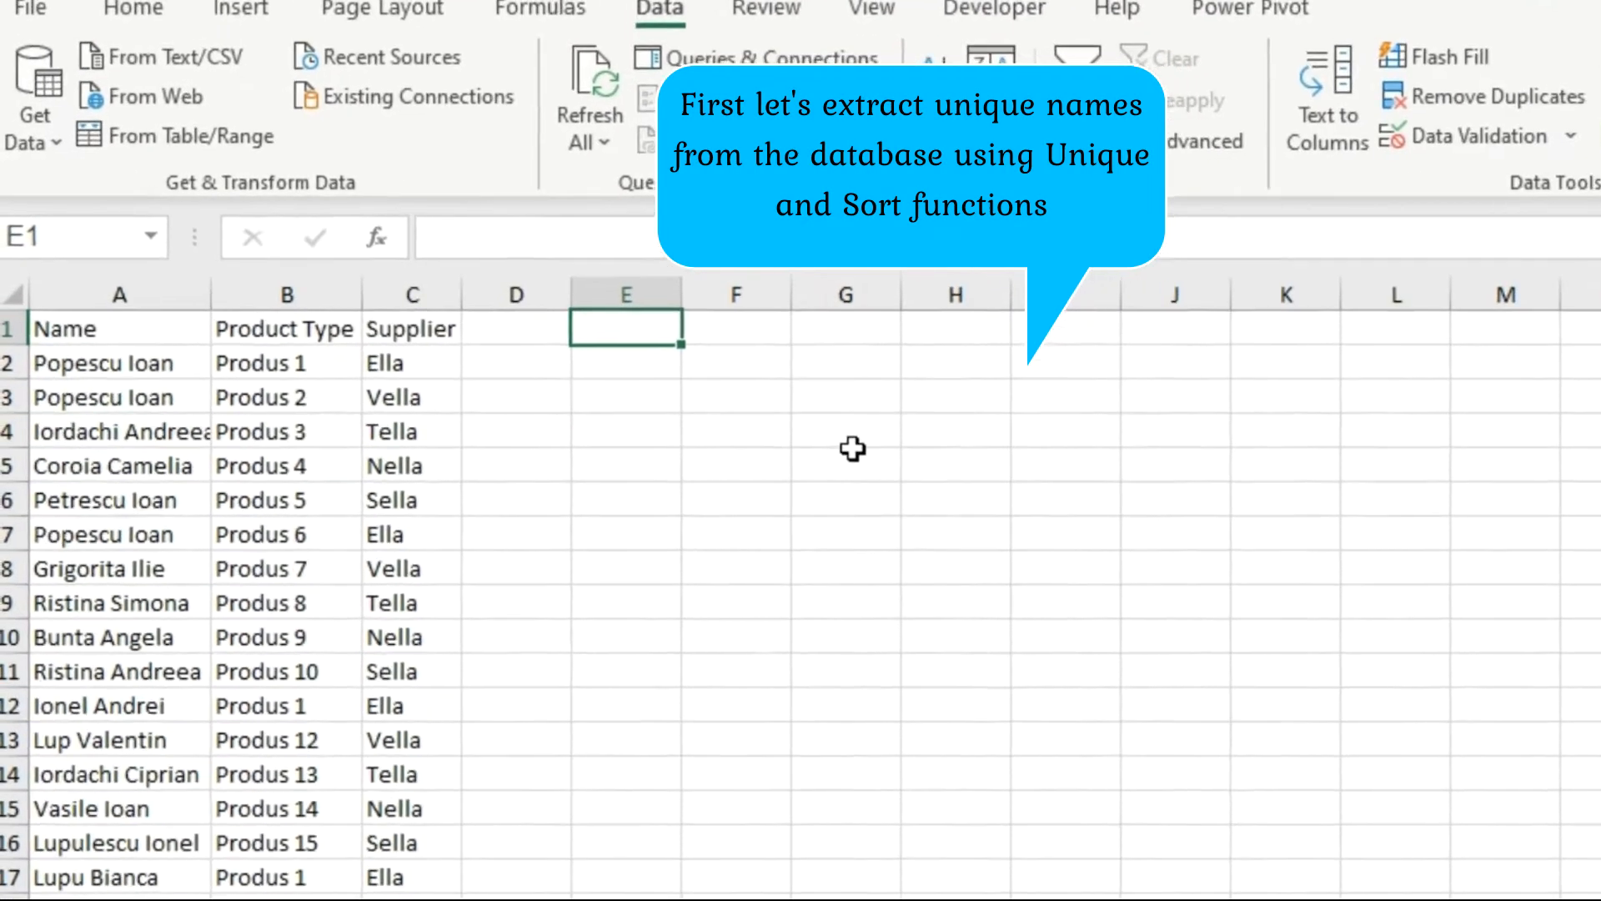
type("UniQue")
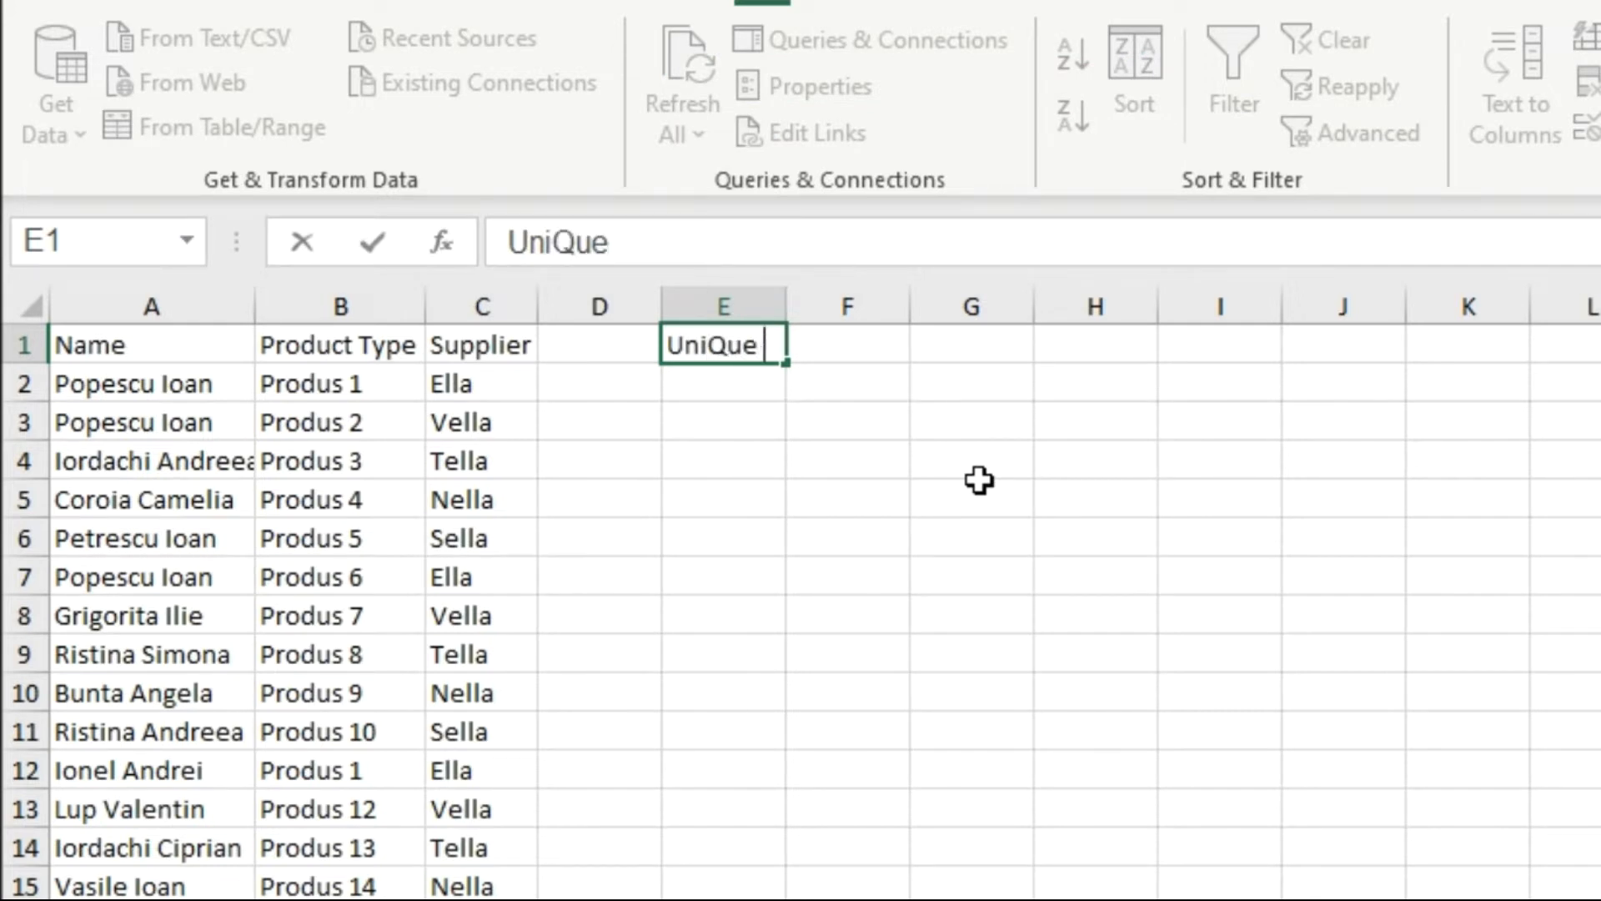
type(" Name")
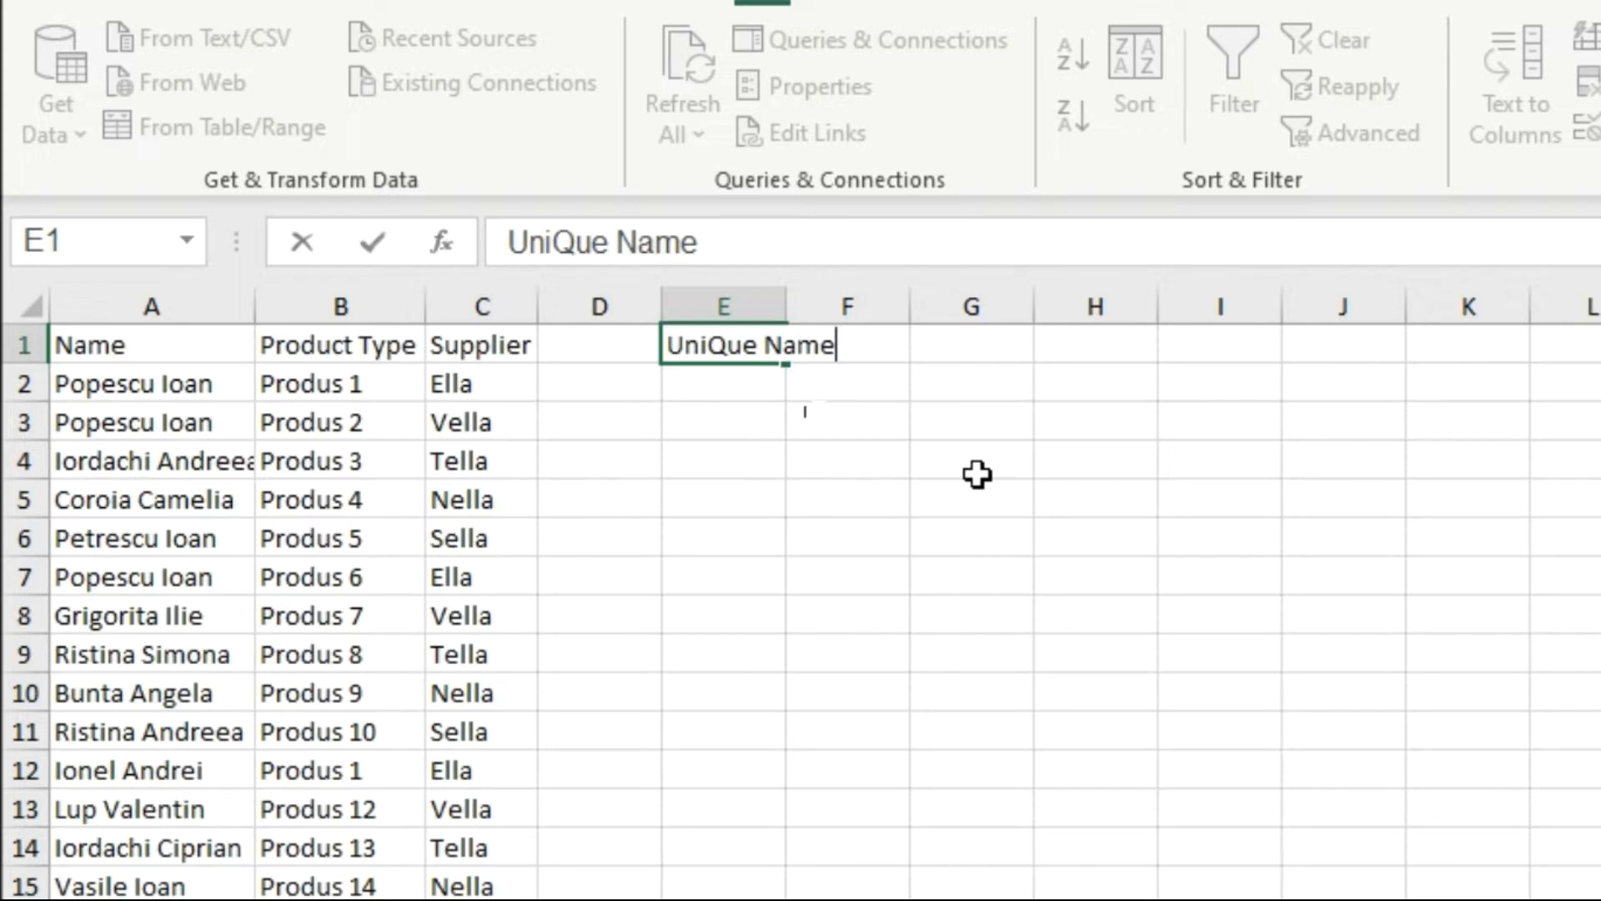
key("Return")
double_click(786, 302)
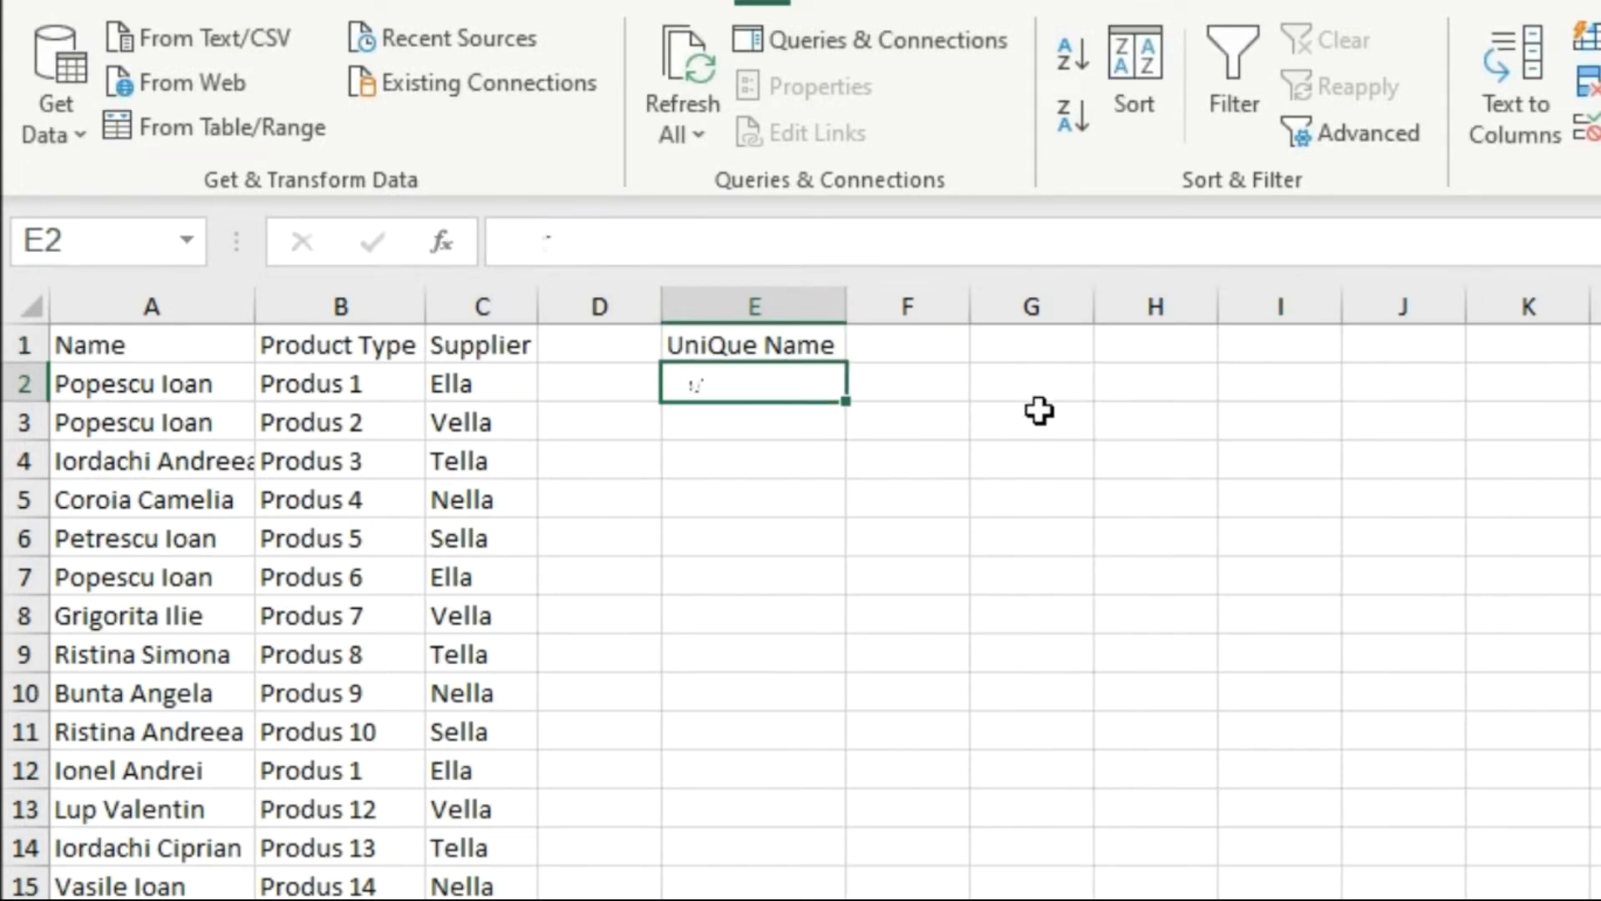
- Enter the formula =SORT(UNIQUE(A2:A365)) in E2 to extract a sorted list of unique names from the Name column
type("sor")
key("BackSpace")
key("BackSpace")
key("BackSpace")
type("=so")
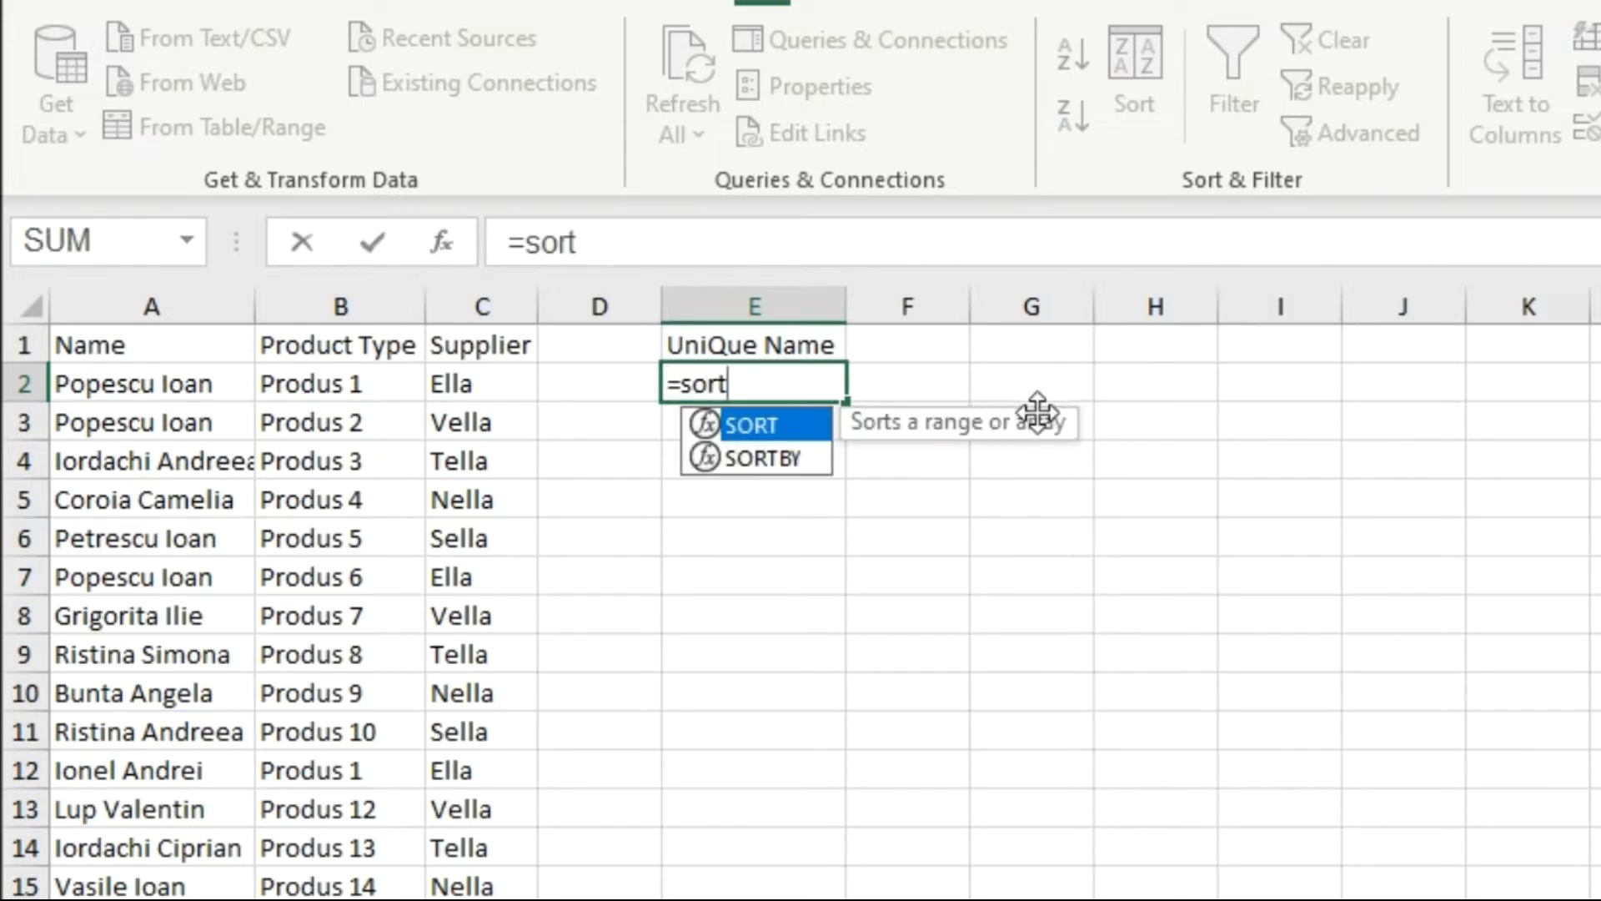
type("rt")
double_click(804, 427)
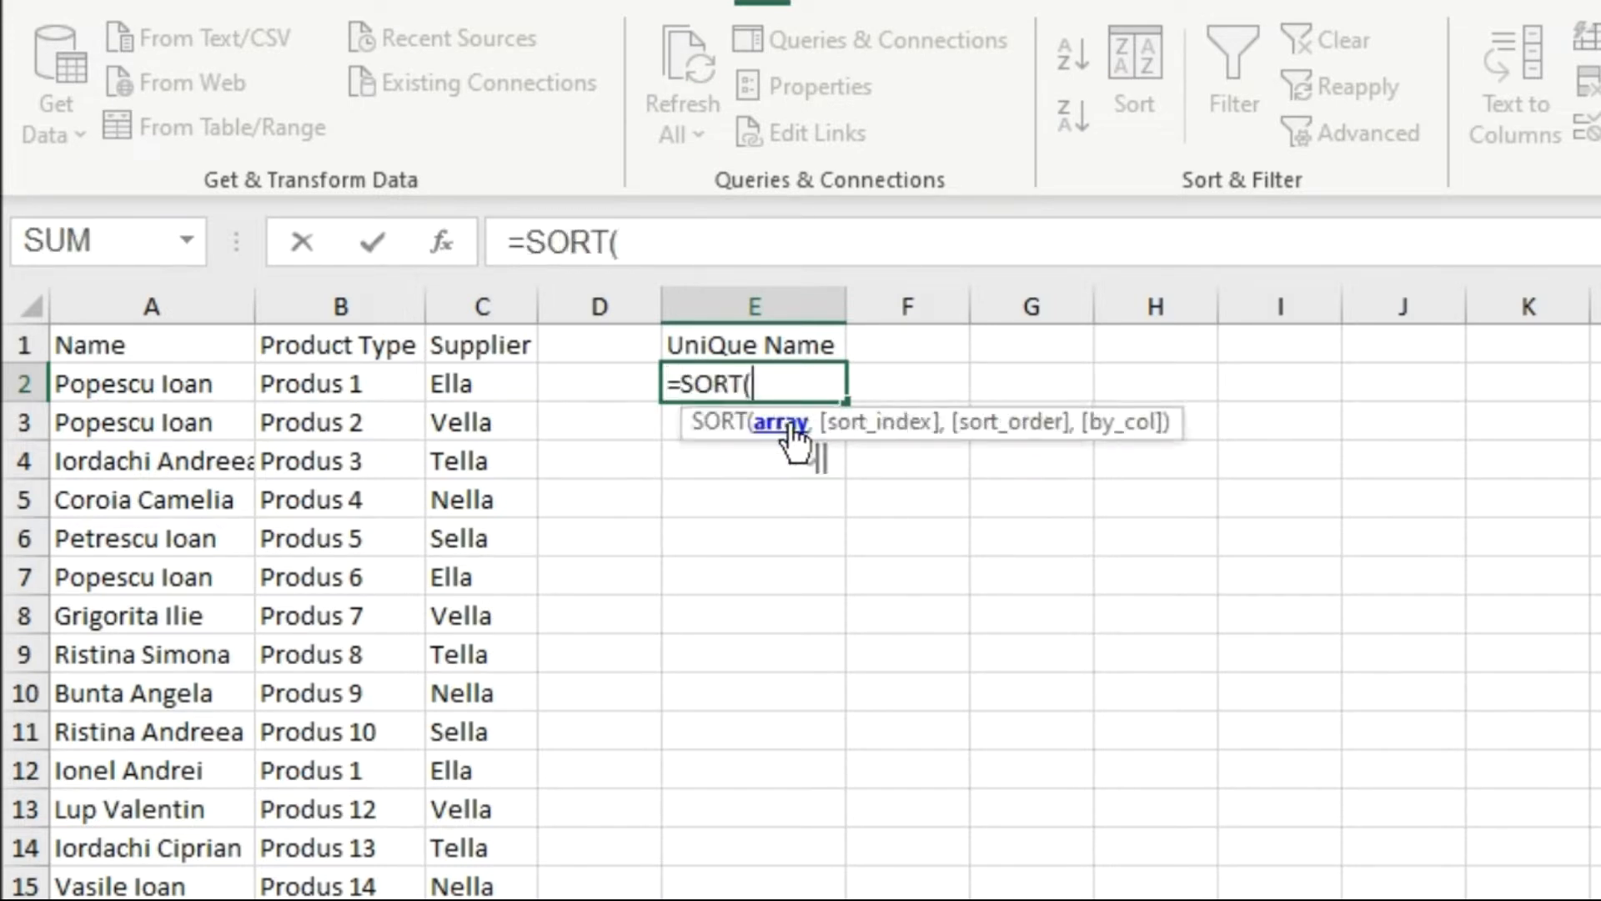
type("uniq")
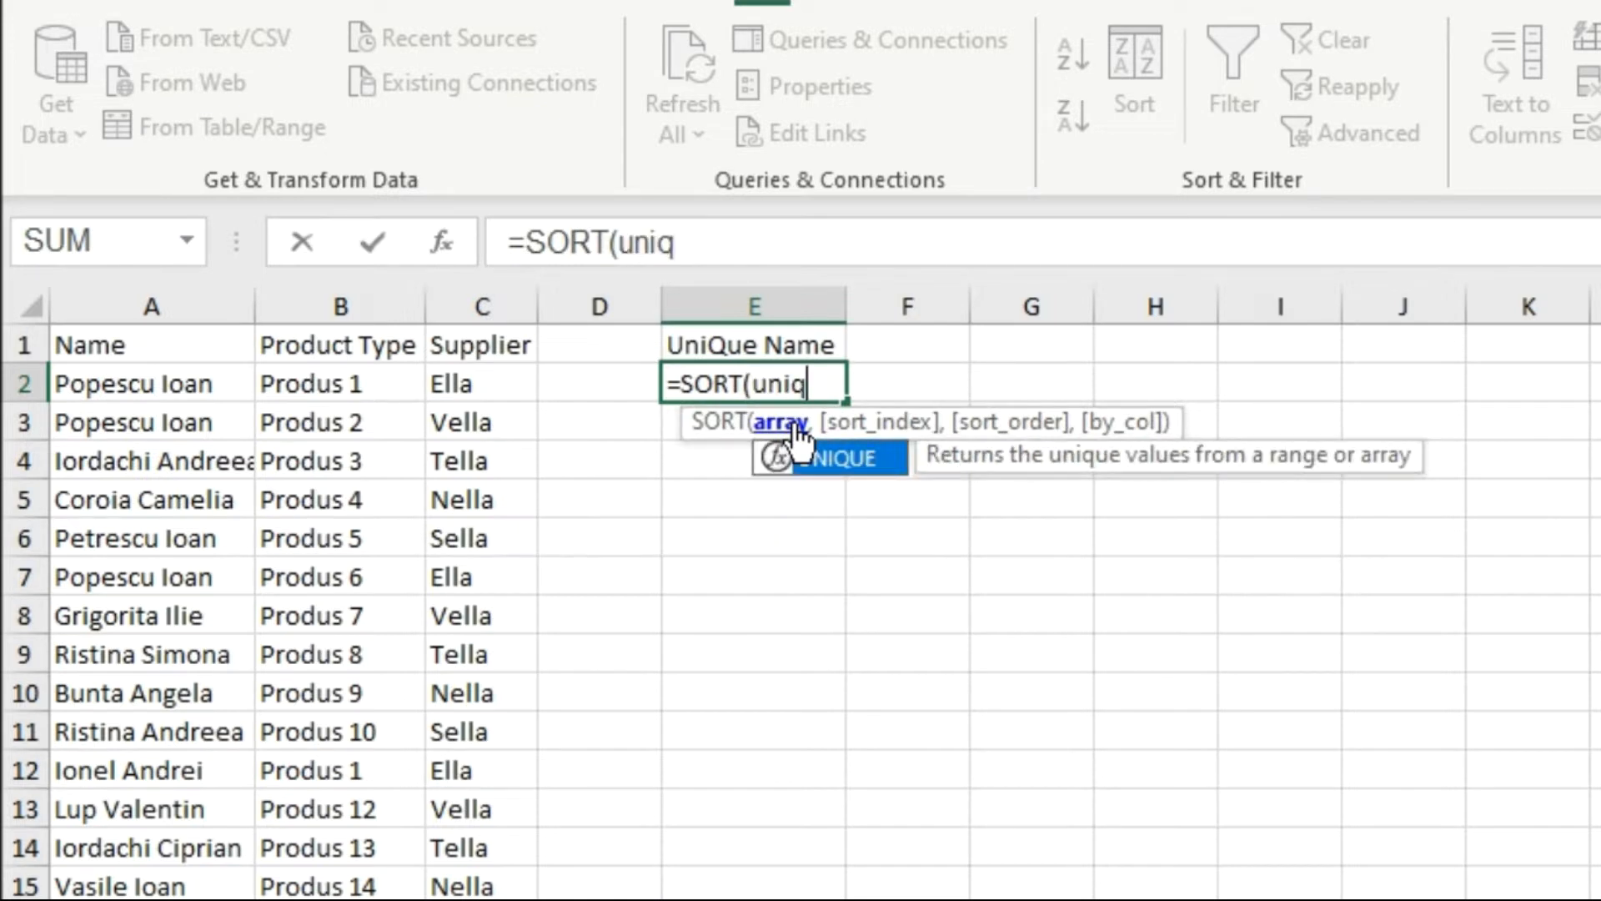
double_click(863, 462)
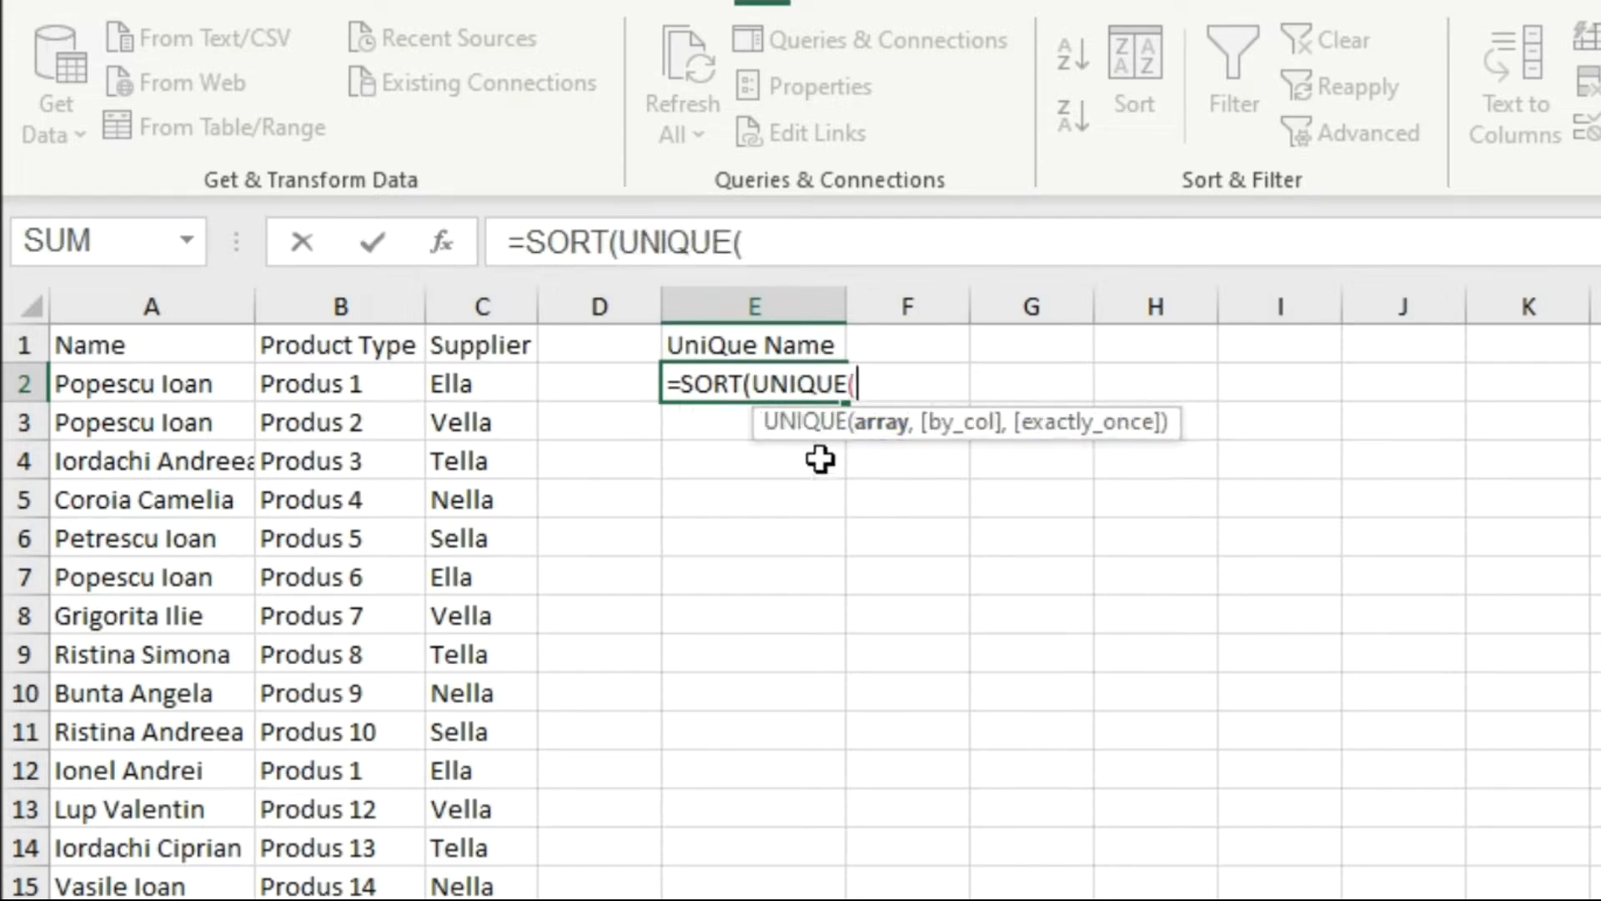
left_click(179, 386)
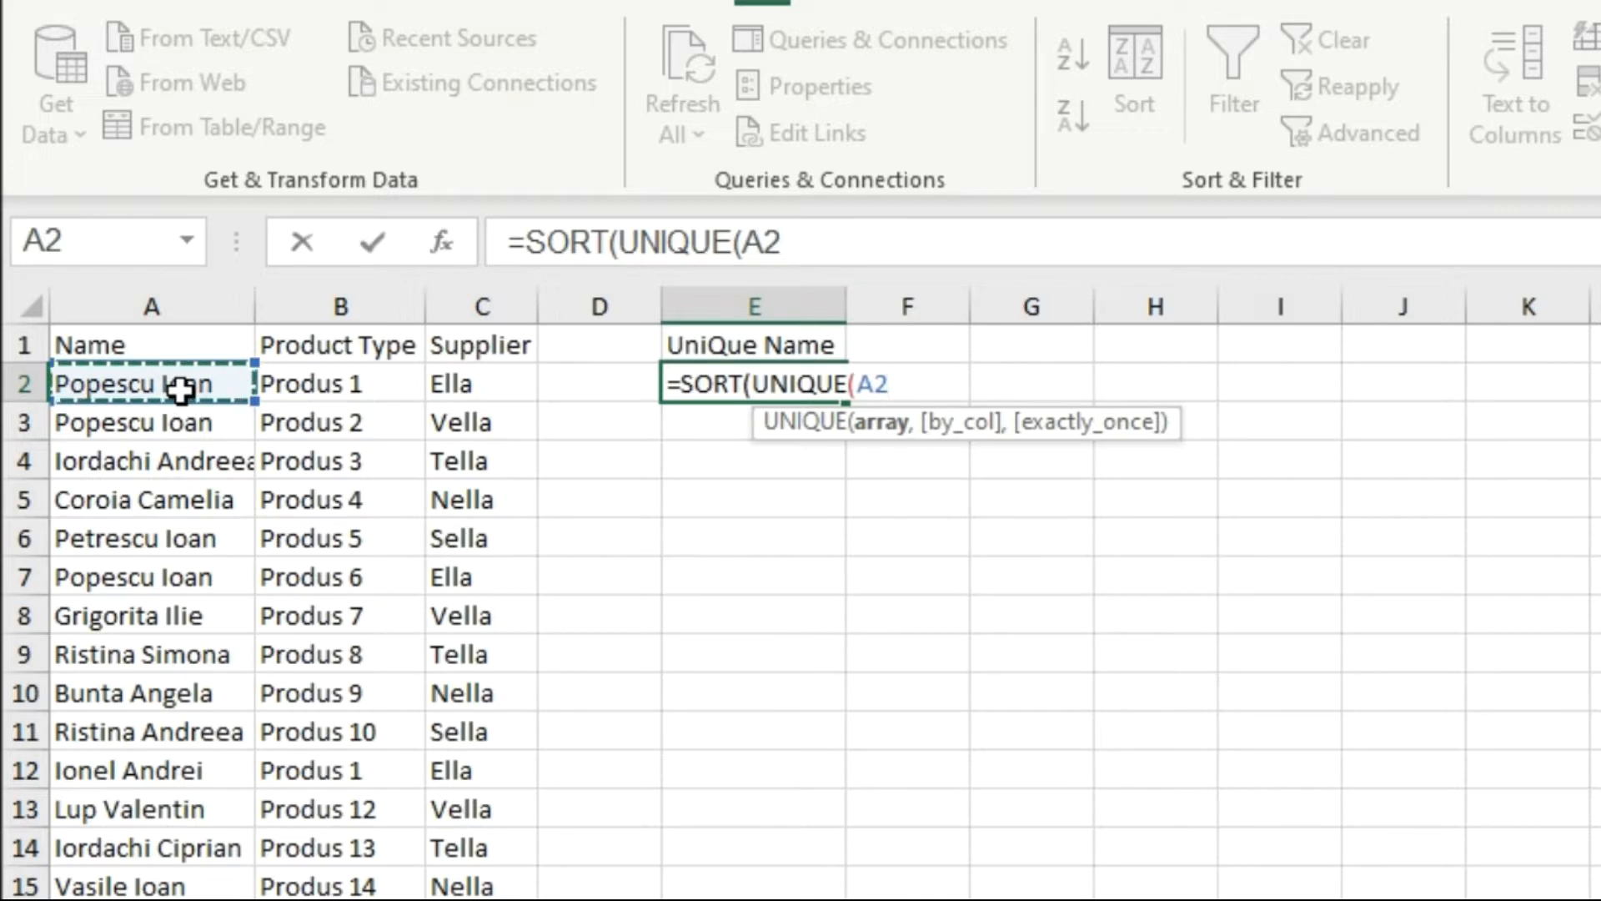
key("ctrl+shift+Down")
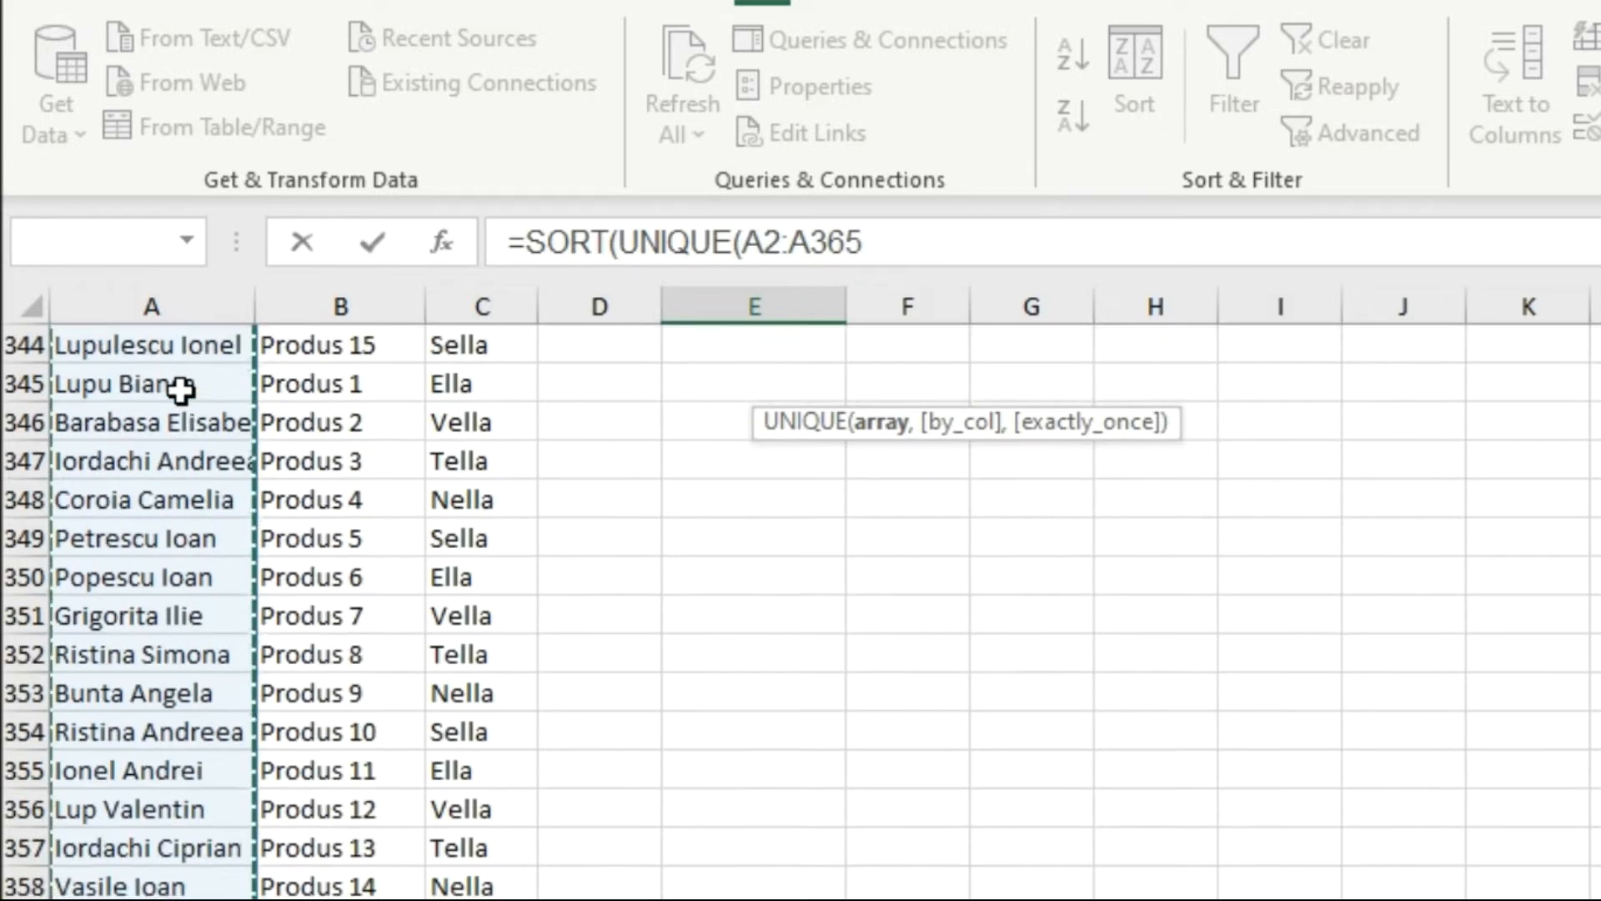
left_click(1057, 247)
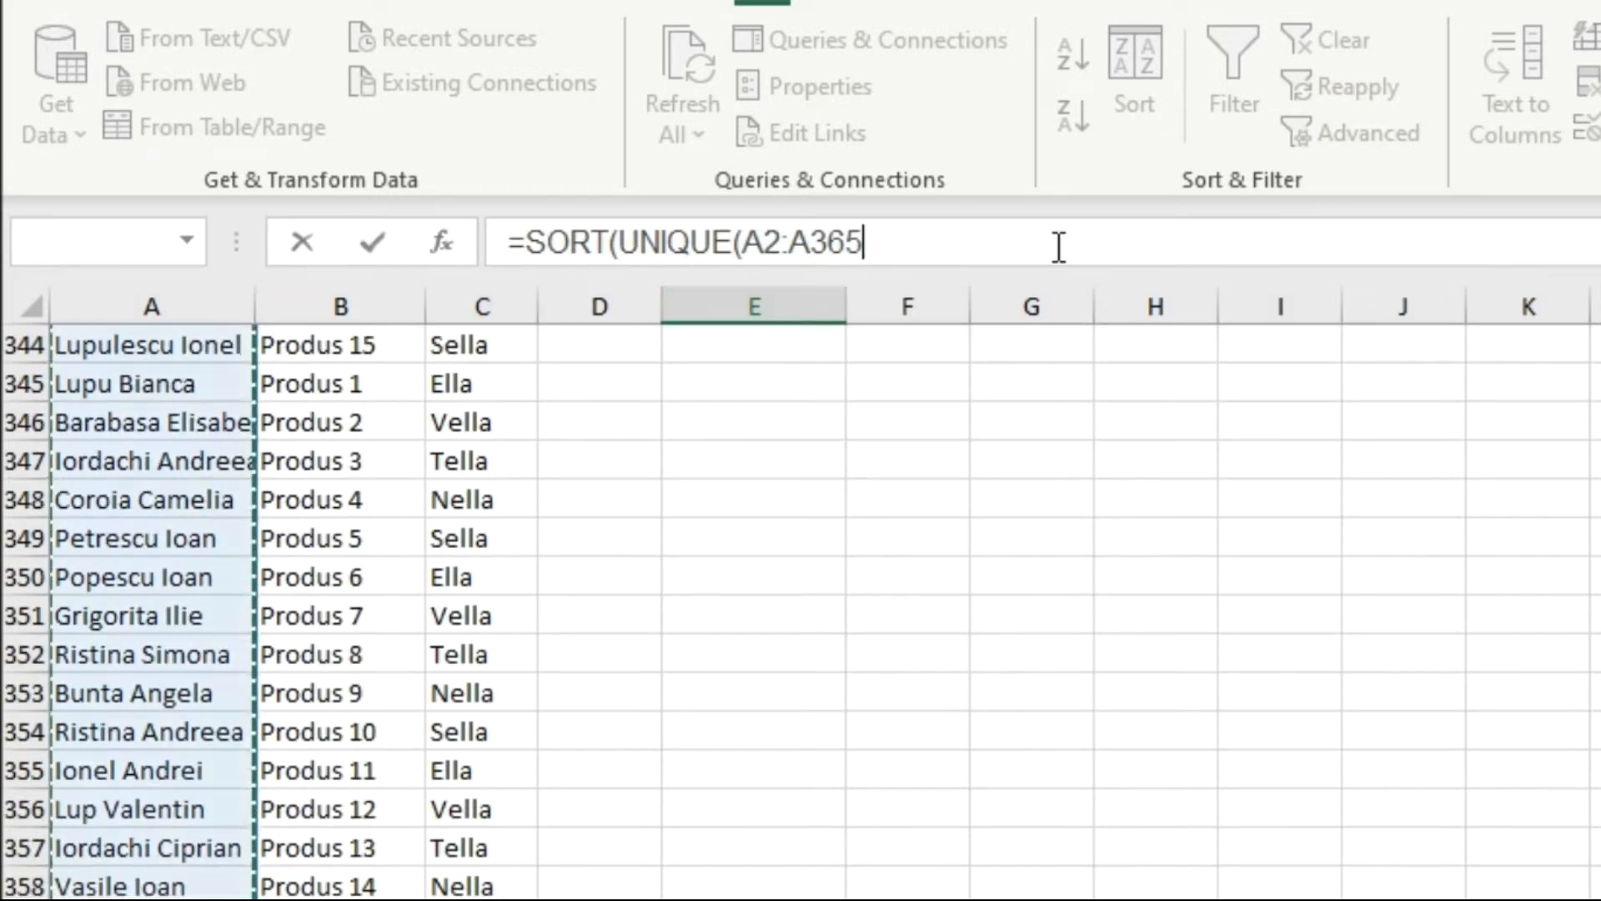
type(")")
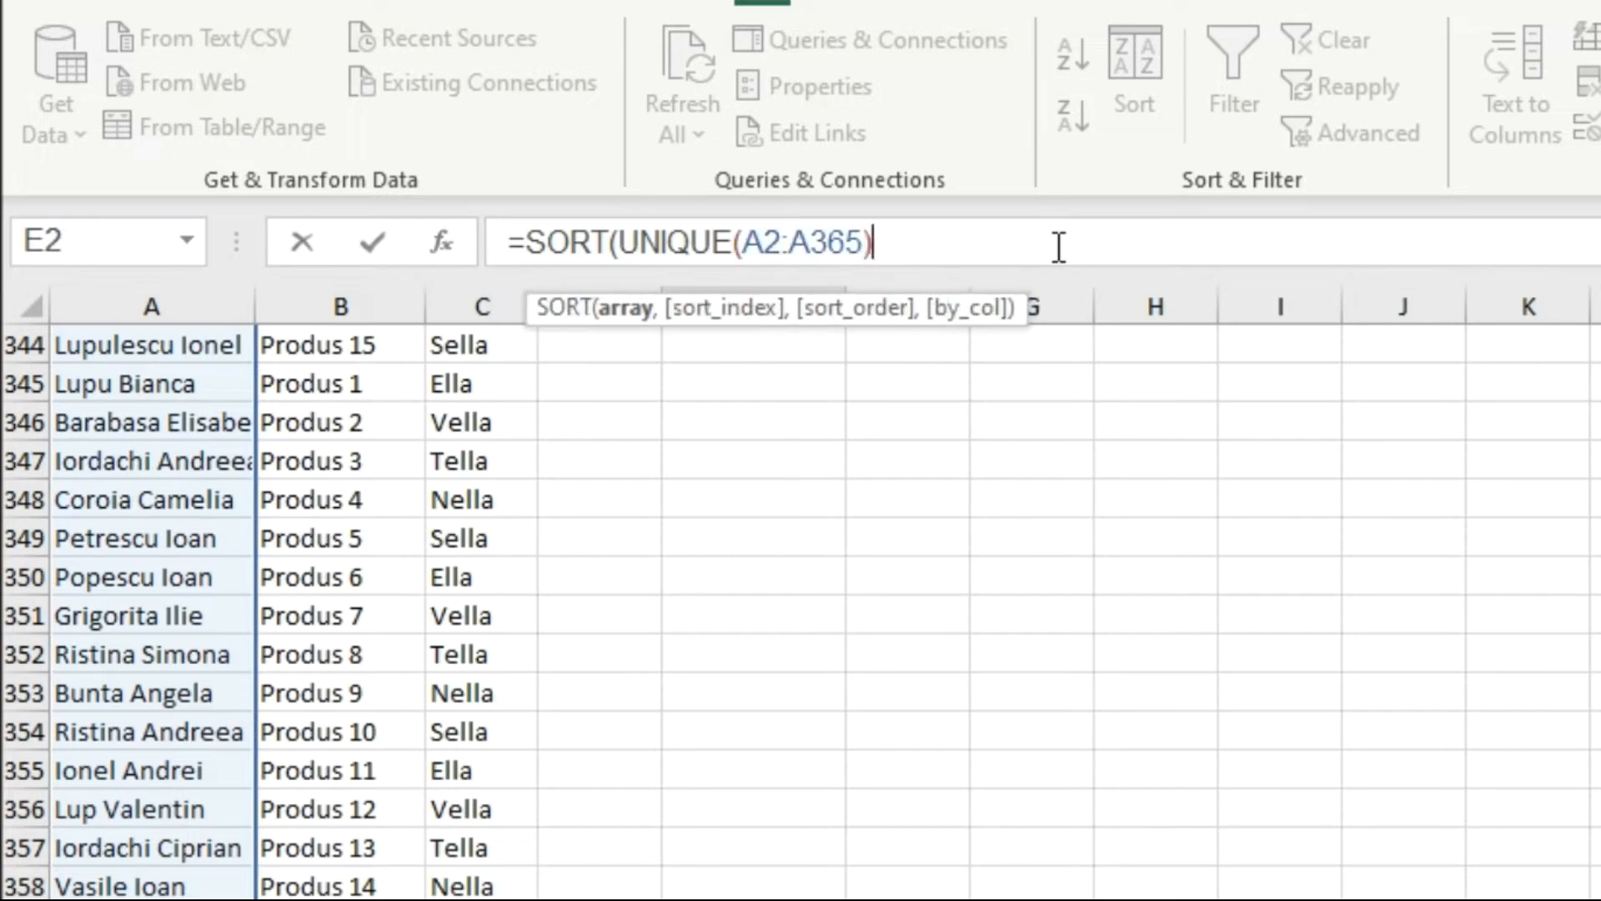
type(")")
key("Return")
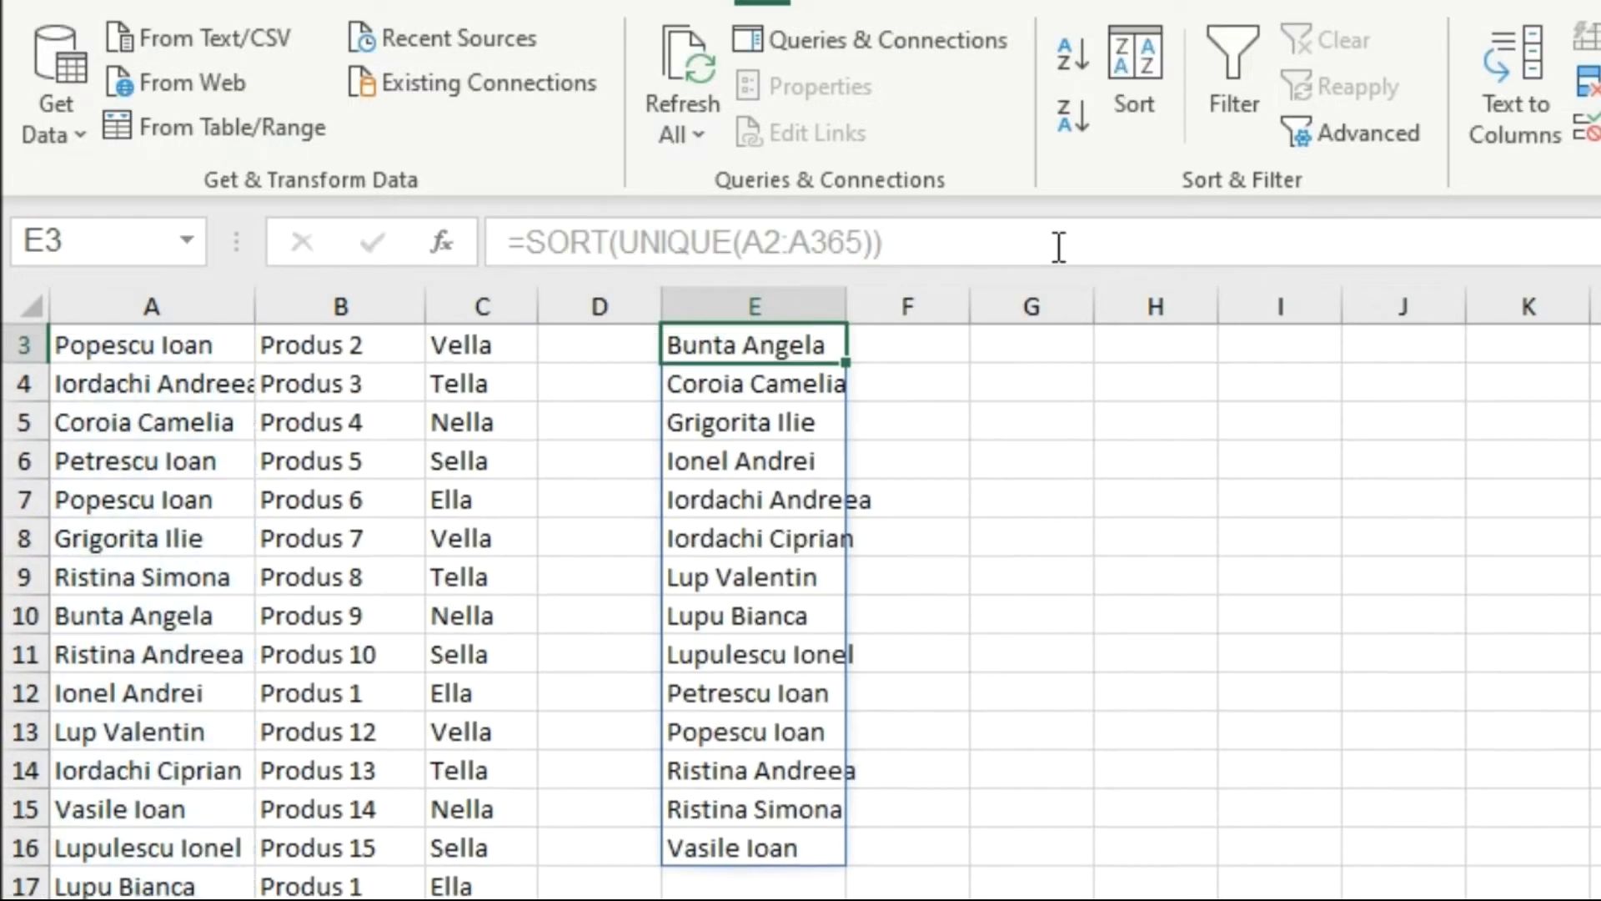
scroll(1040, 290, "up", 1)
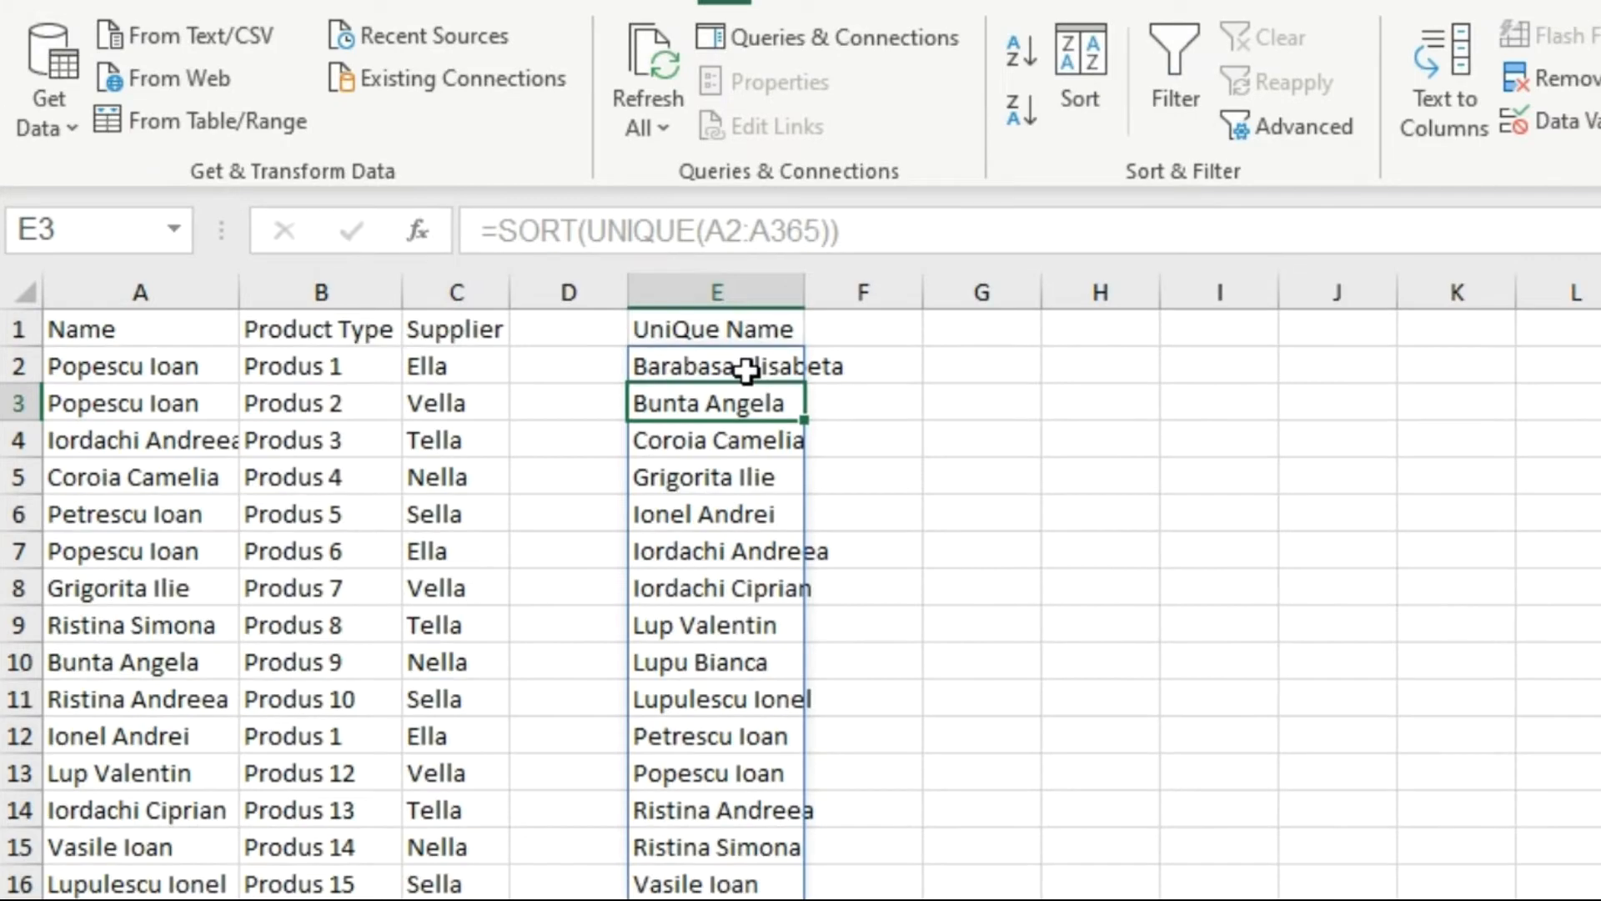
left_click(736, 368)
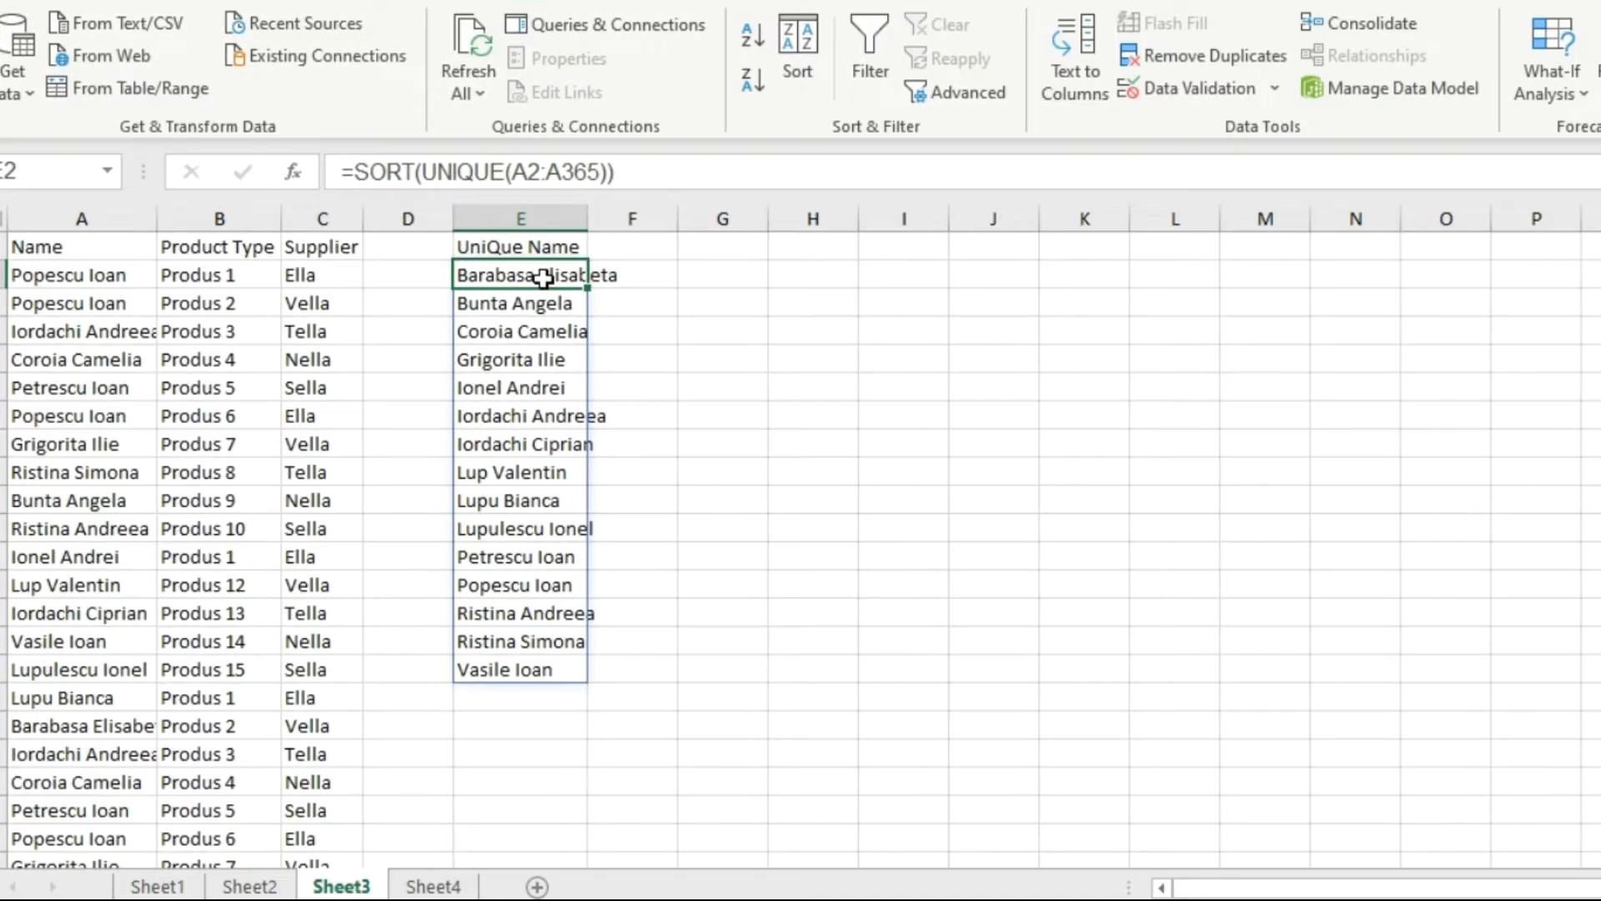
- Set up List data validation for the Name column from A2 down to its last entry, with the source =$E$2#
left_click(142, 367)
left_click(102, 265)
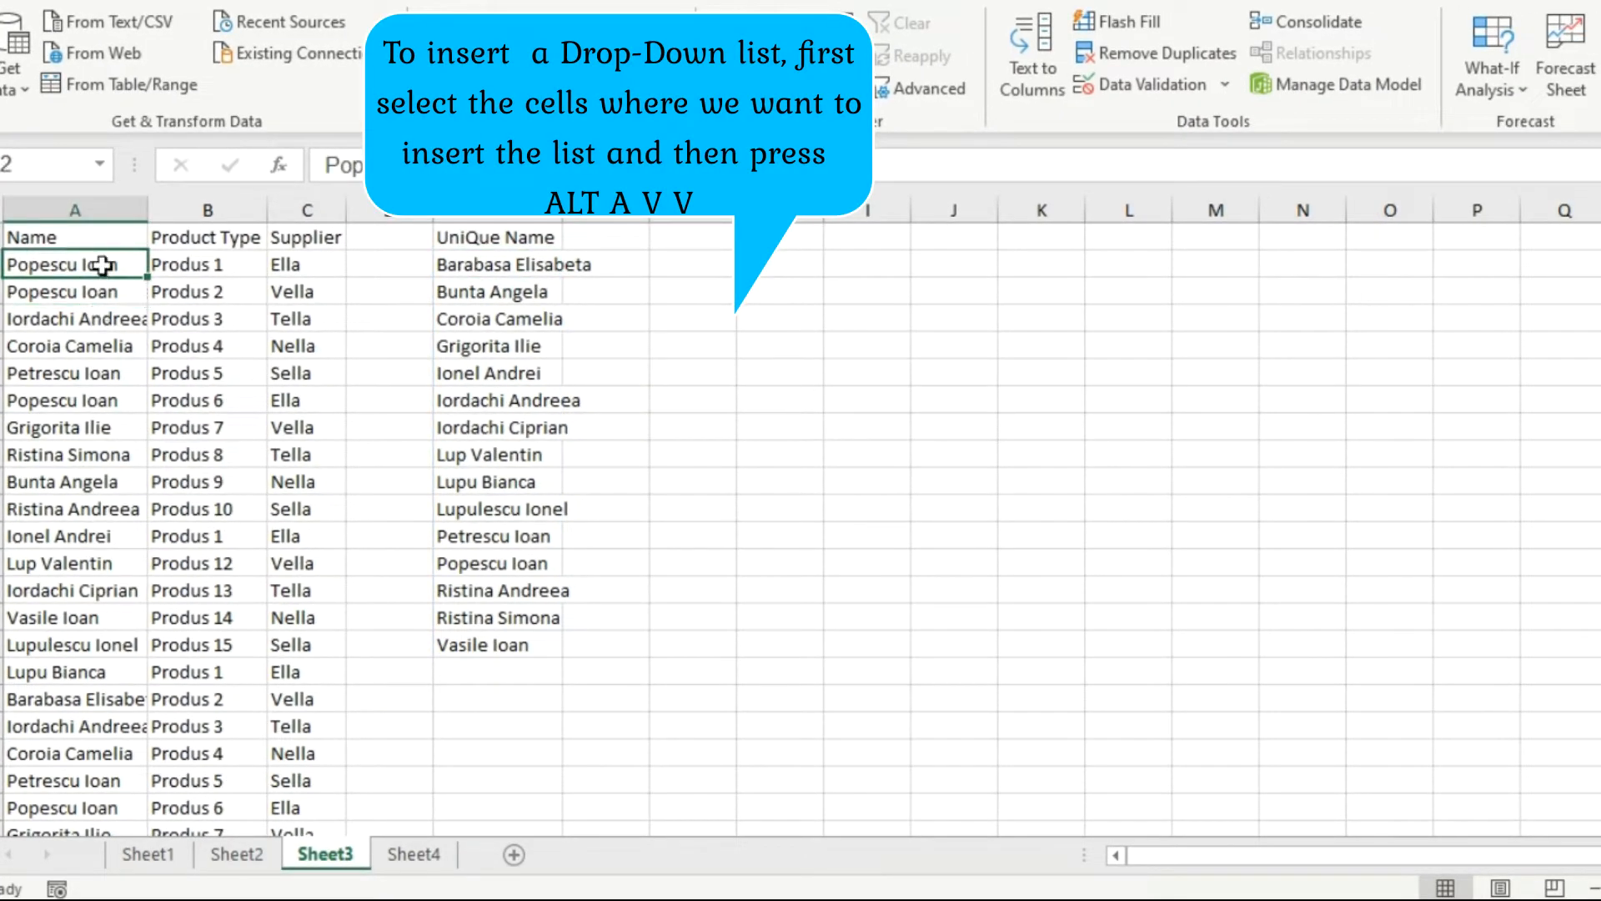
key("ctrl+shift+Down")
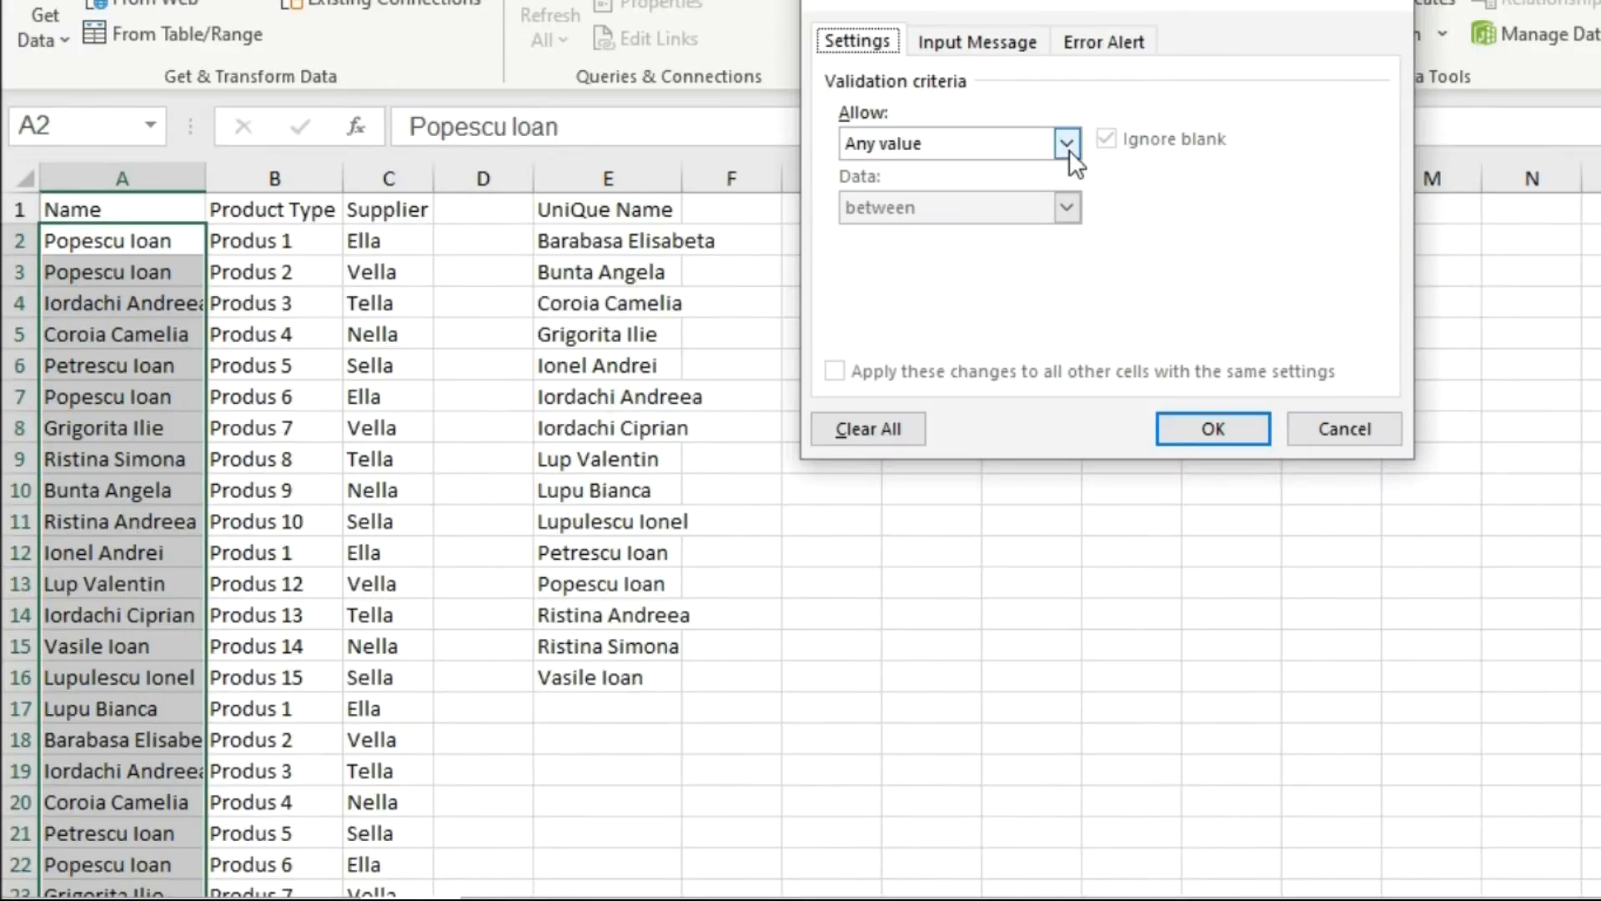
left_click(1066, 142)
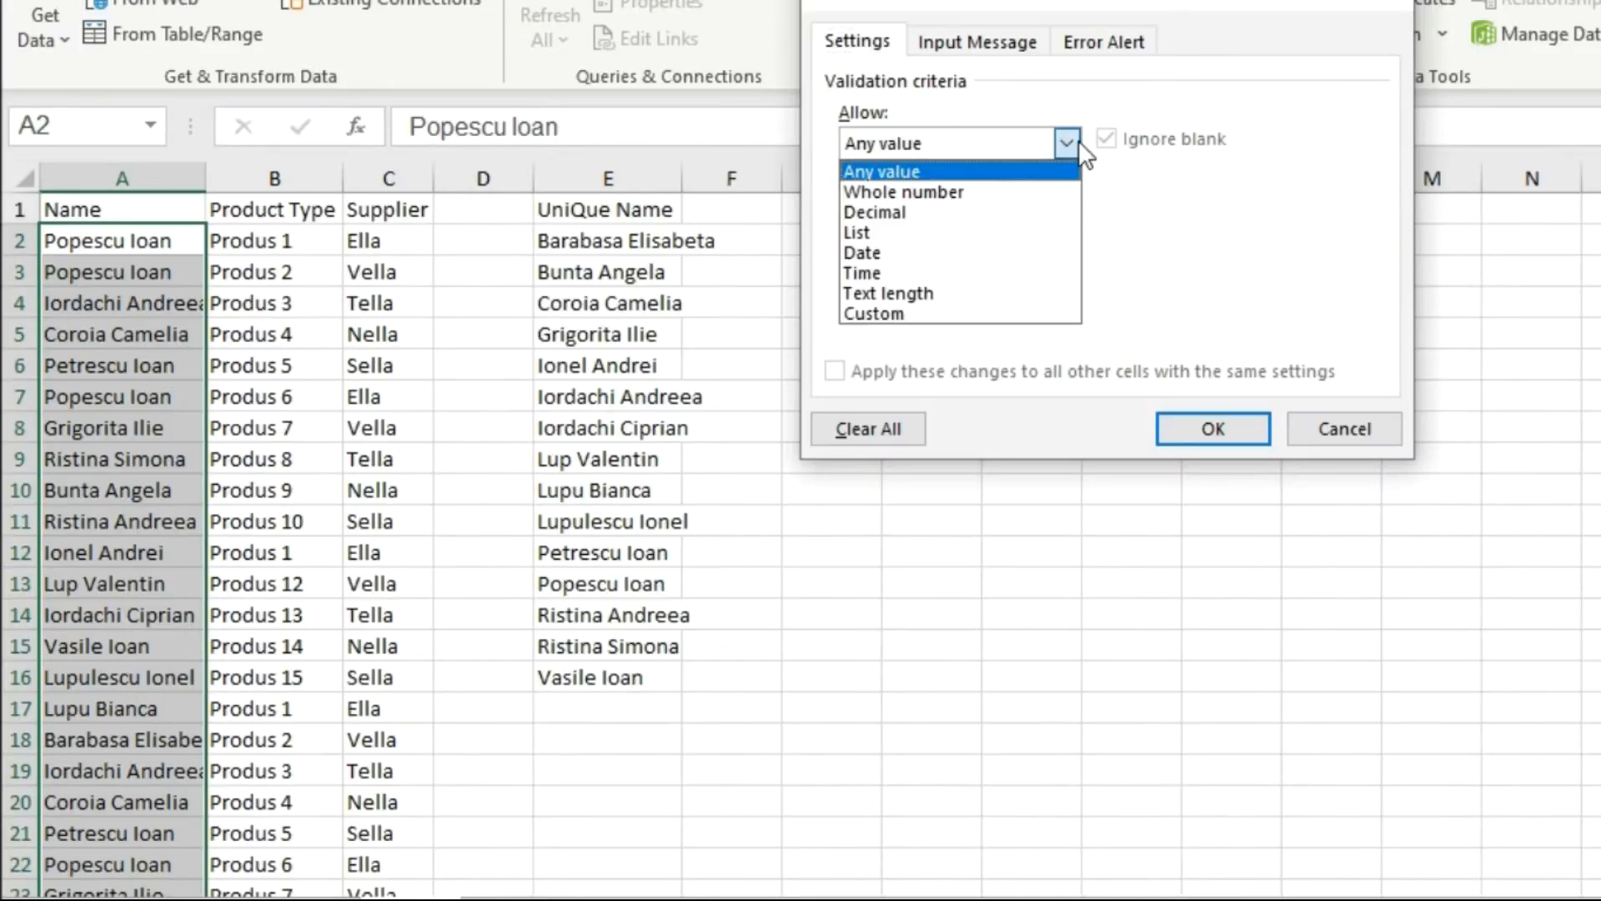
left_click(997, 227)
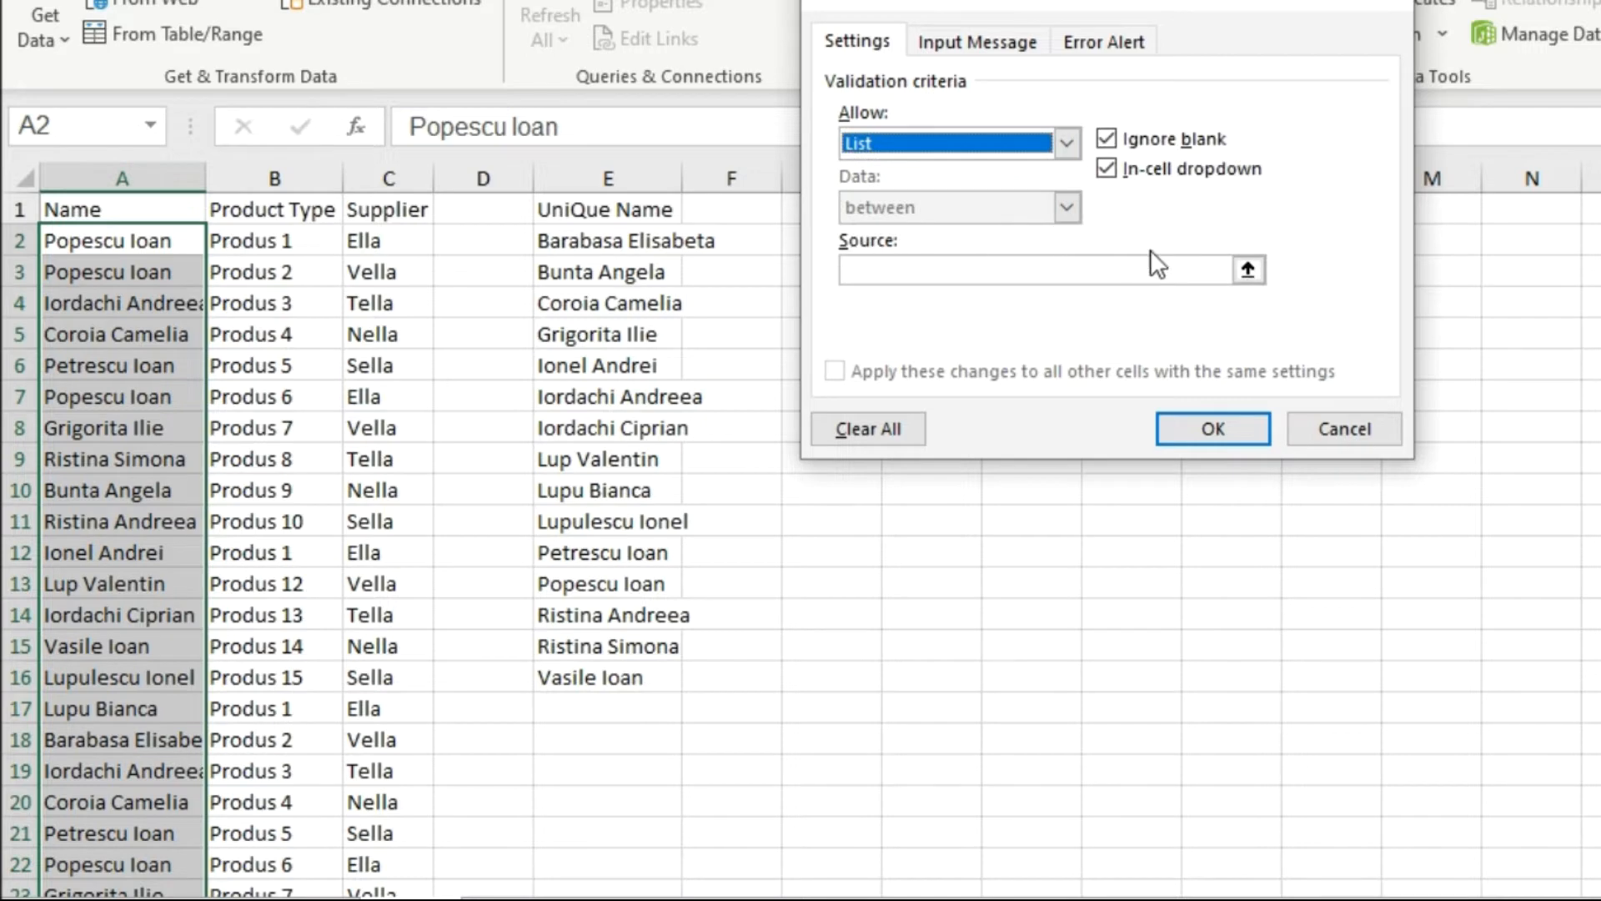
left_click(1248, 271)
left_click(589, 248)
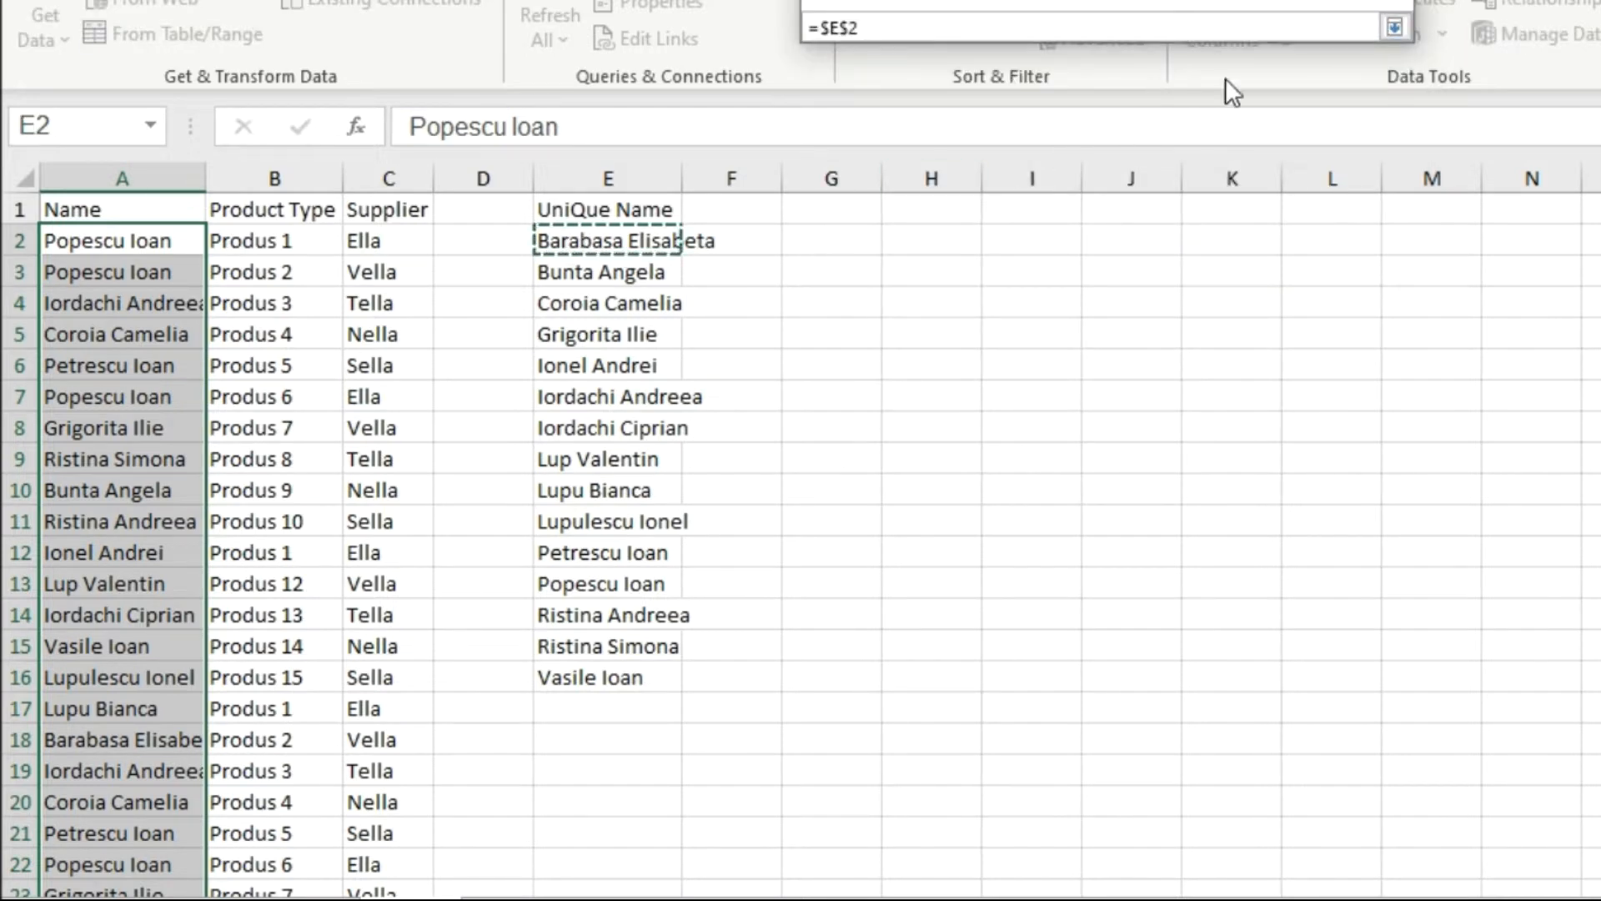
left_click(1393, 28)
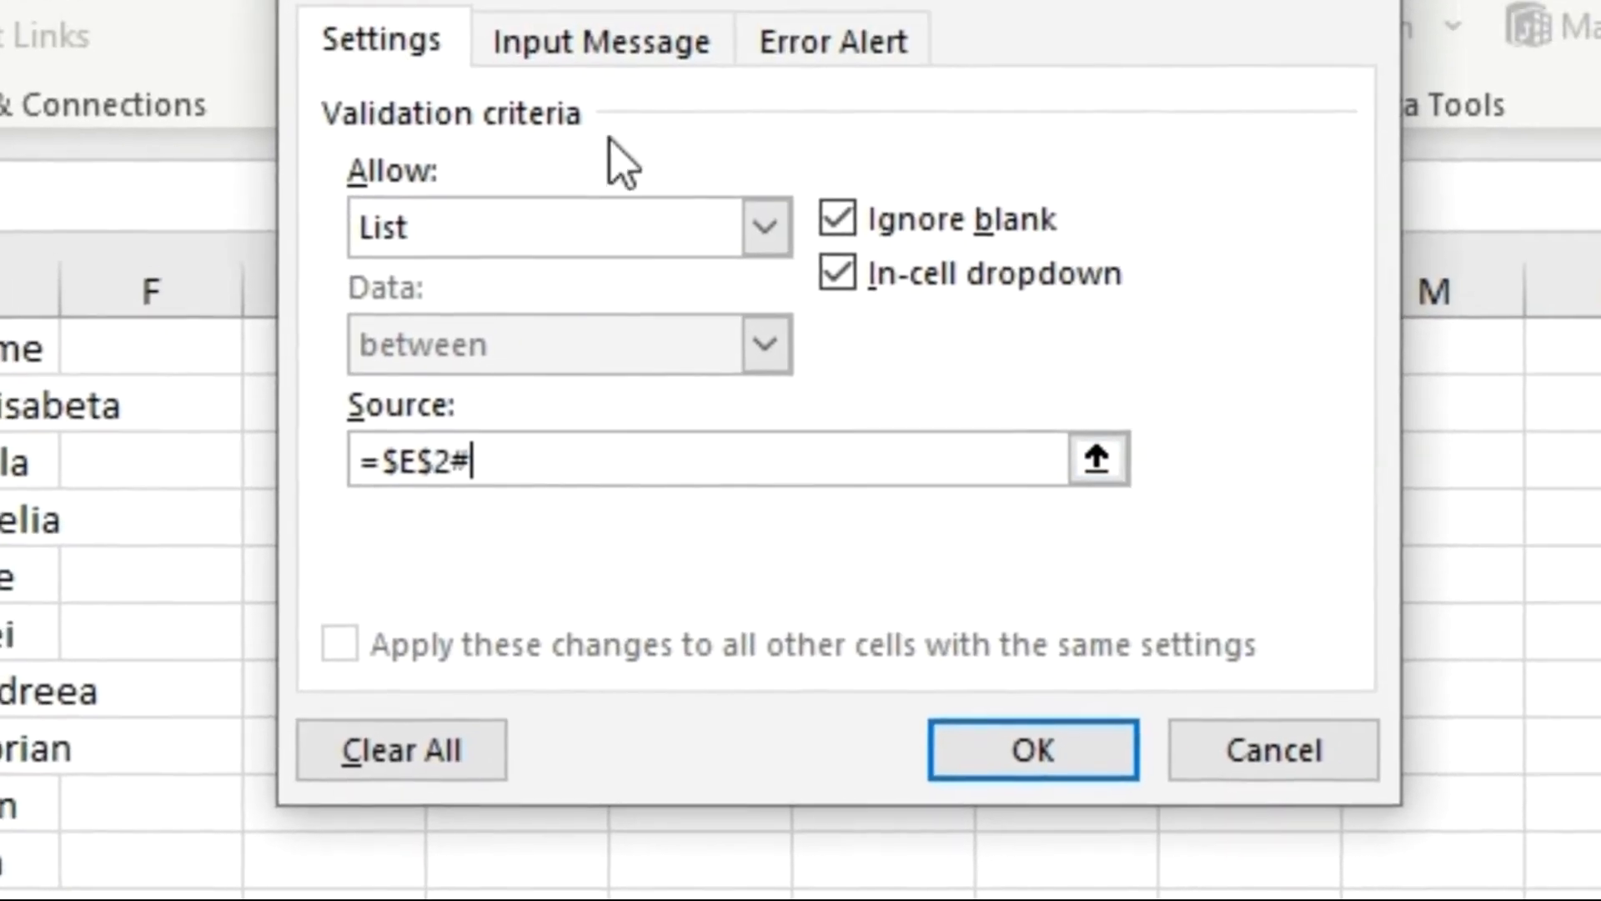
- Turn off the input message and the invalid-data error alert, and apply the validation to the Name column
left_click(575, 100)
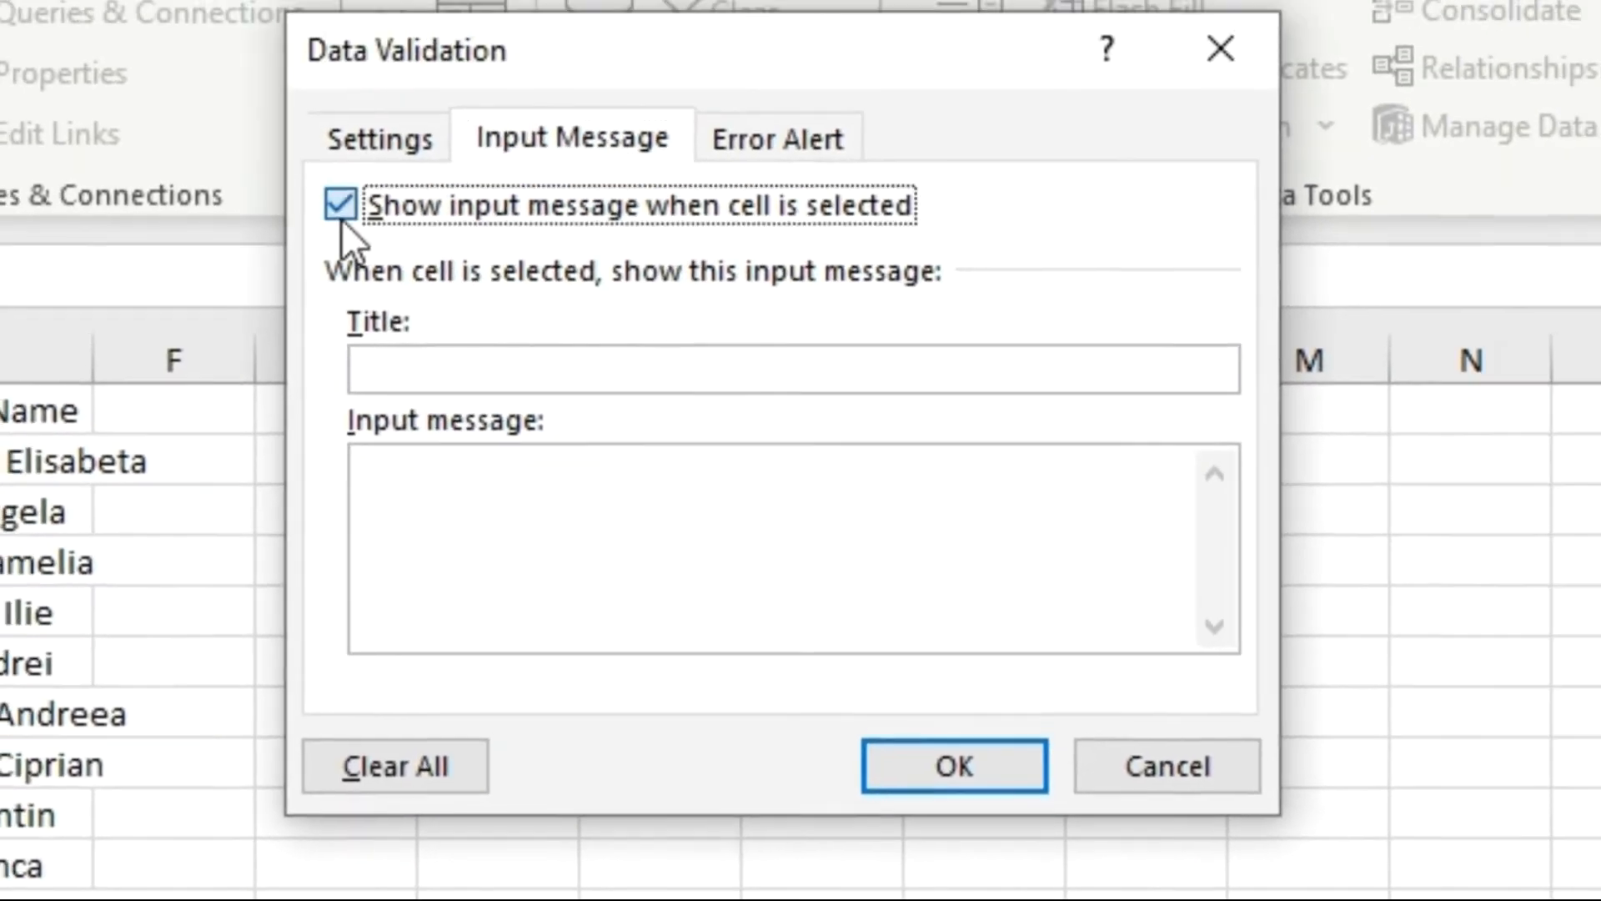
left_click(342, 218)
left_click(751, 146)
left_click(354, 213)
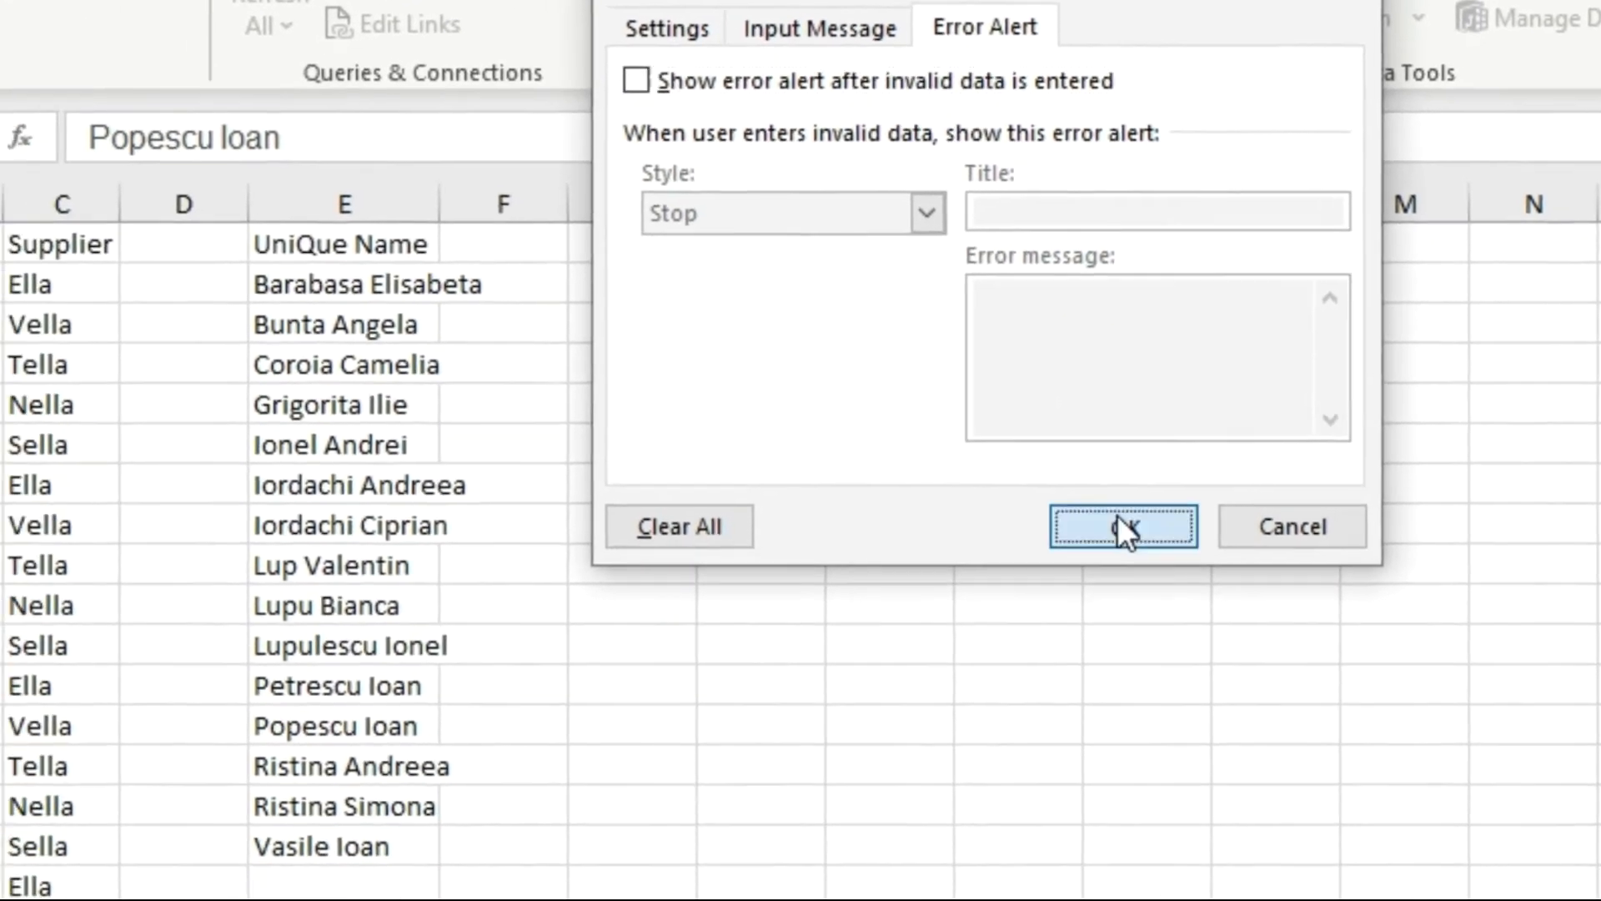
left_click(957, 748)
- Test the new drop-down lists by choosing different names in cells A2 and A6
left_click(164, 169)
left_click(178, 133)
left_click(229, 133)
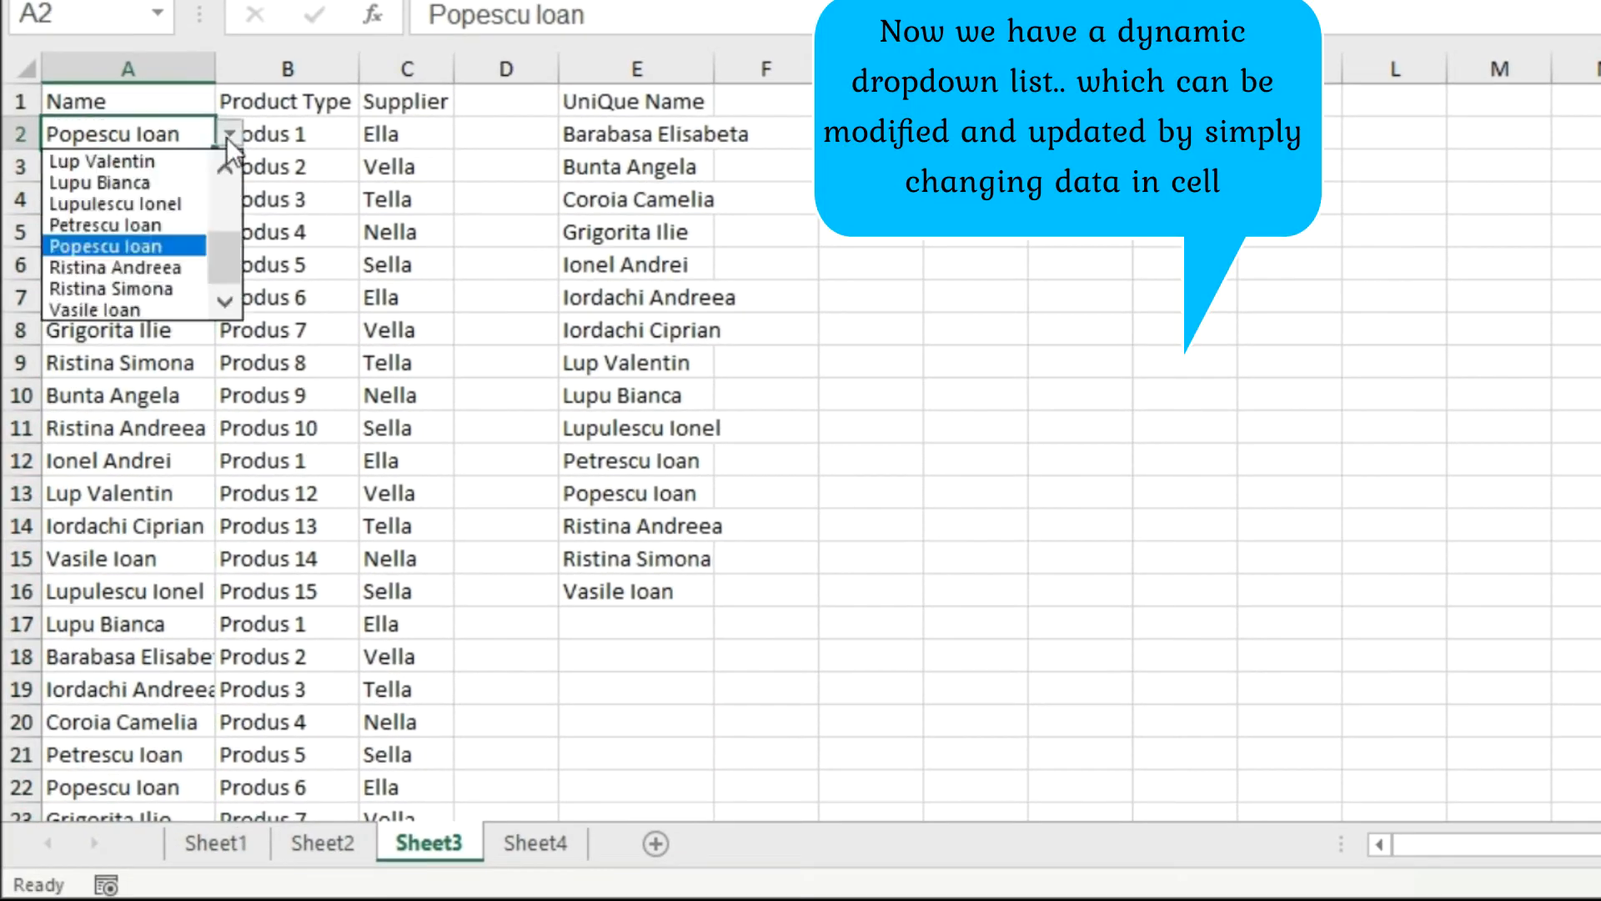
left_click(191, 186)
left_click(208, 264)
left_click(229, 265)
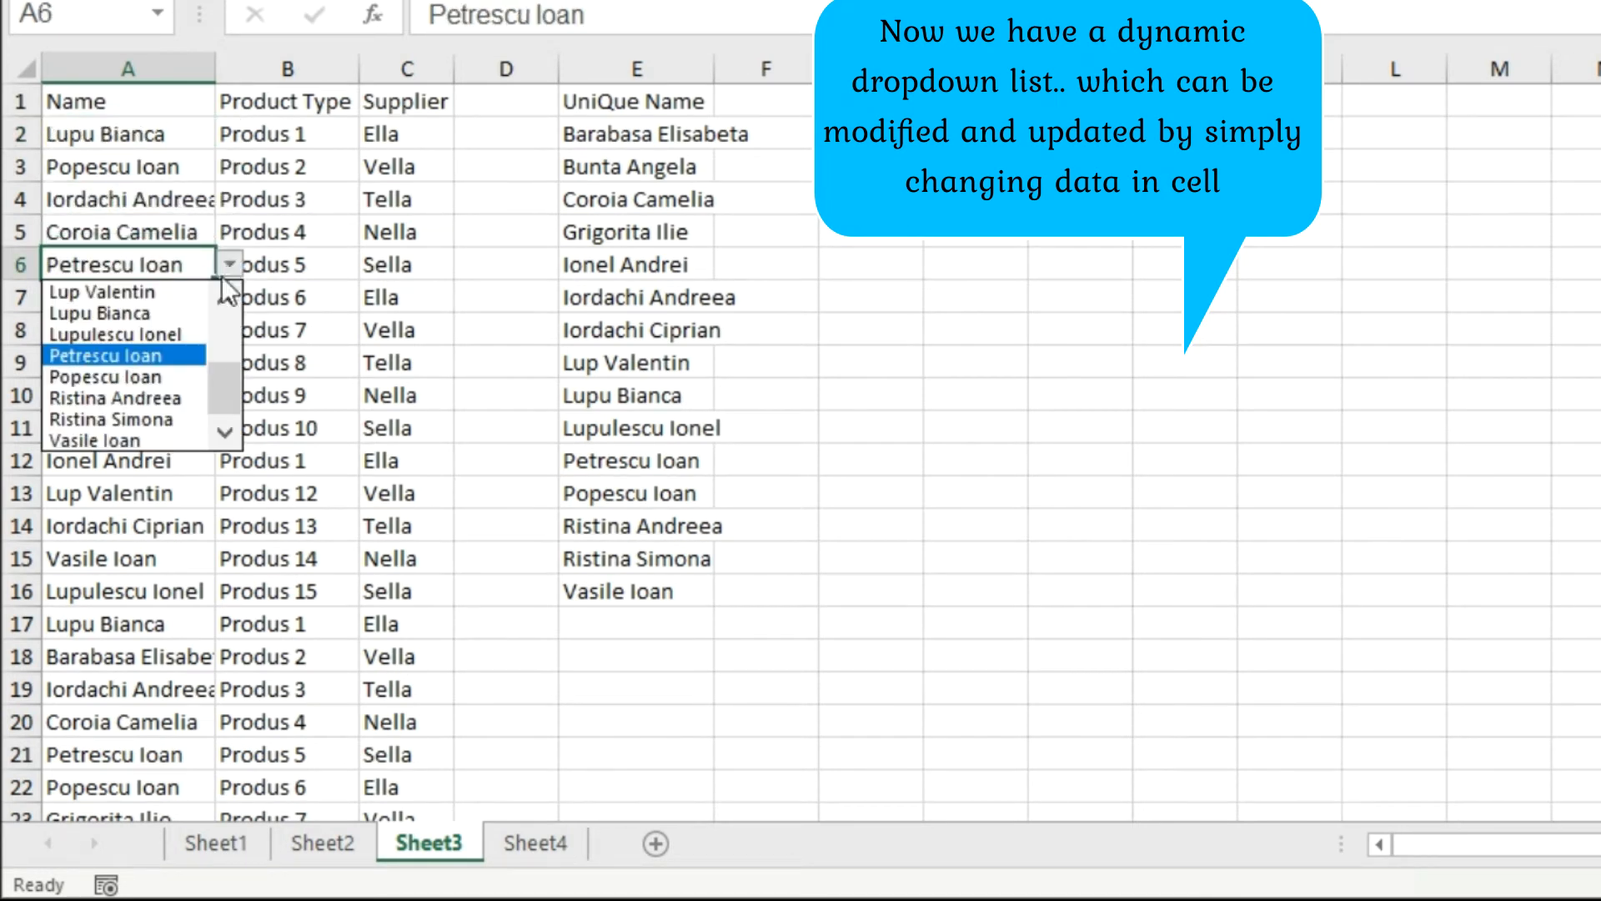
left_click(172, 376)
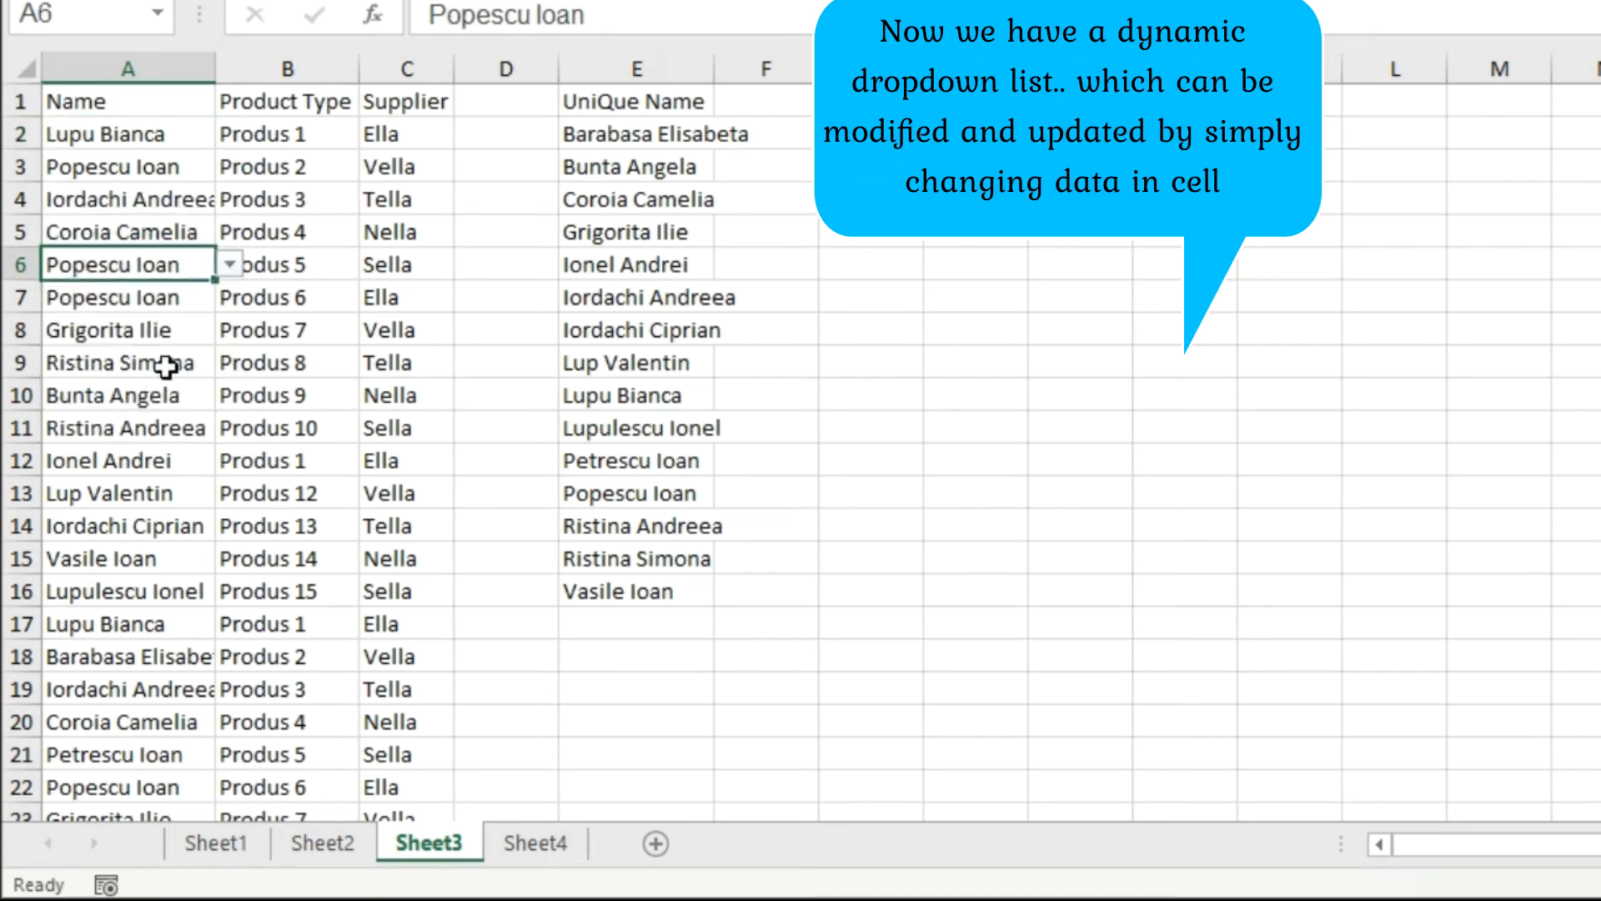
- Replace the name in A11 with another one from its drop-down list and select cell A13
left_click(166, 366)
left_click(177, 427)
left_click(230, 428)
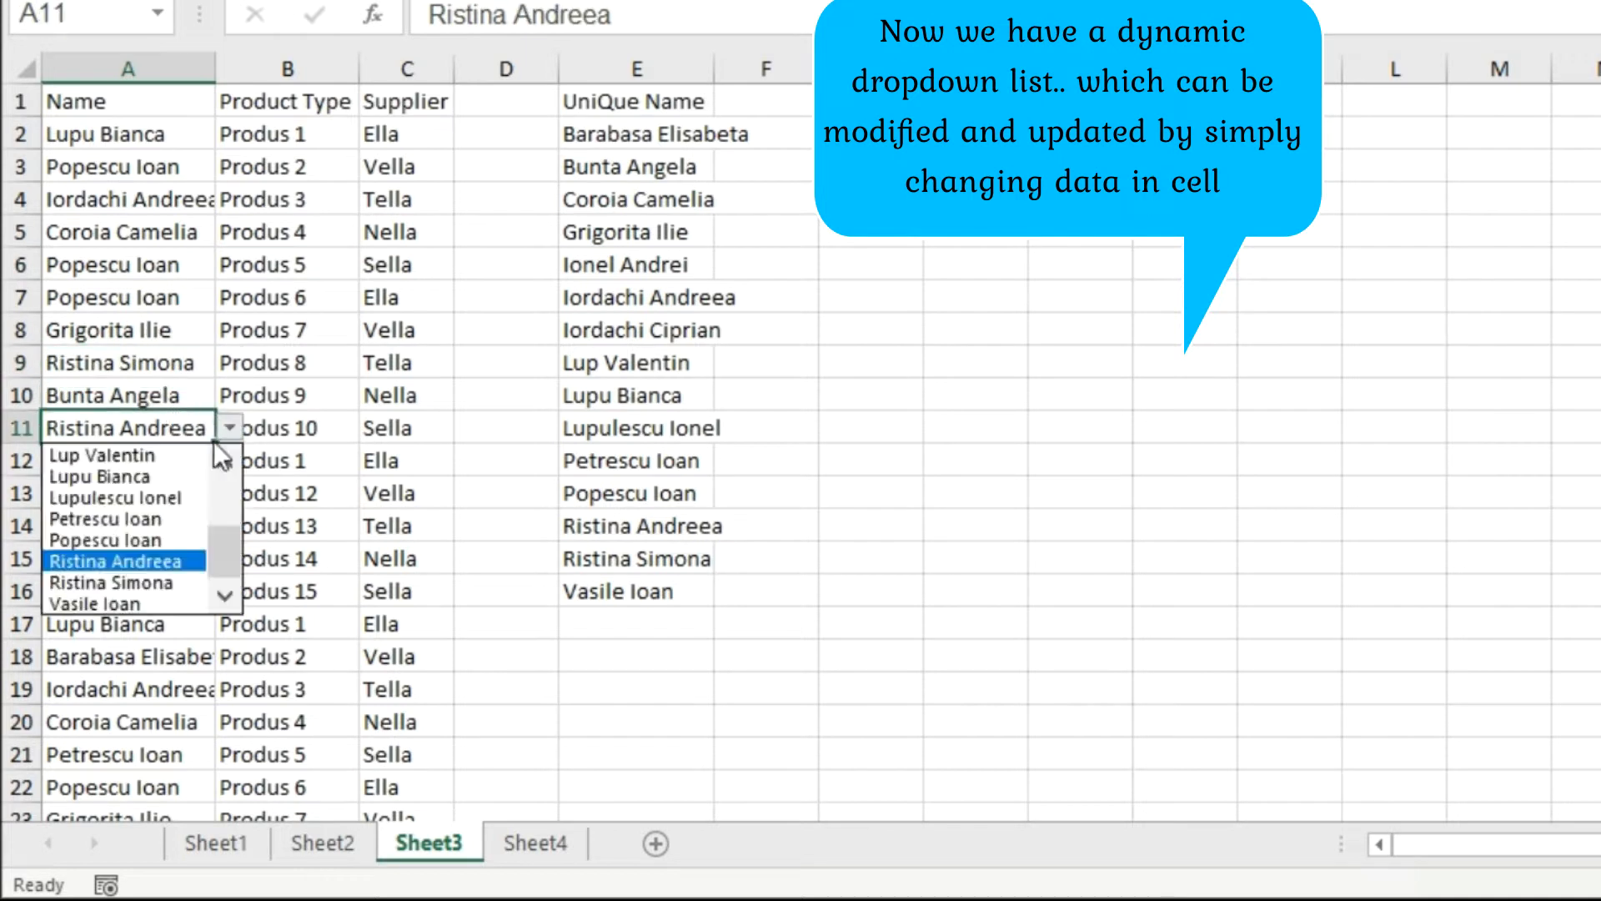
left_click(176, 498)
left_click(149, 496)
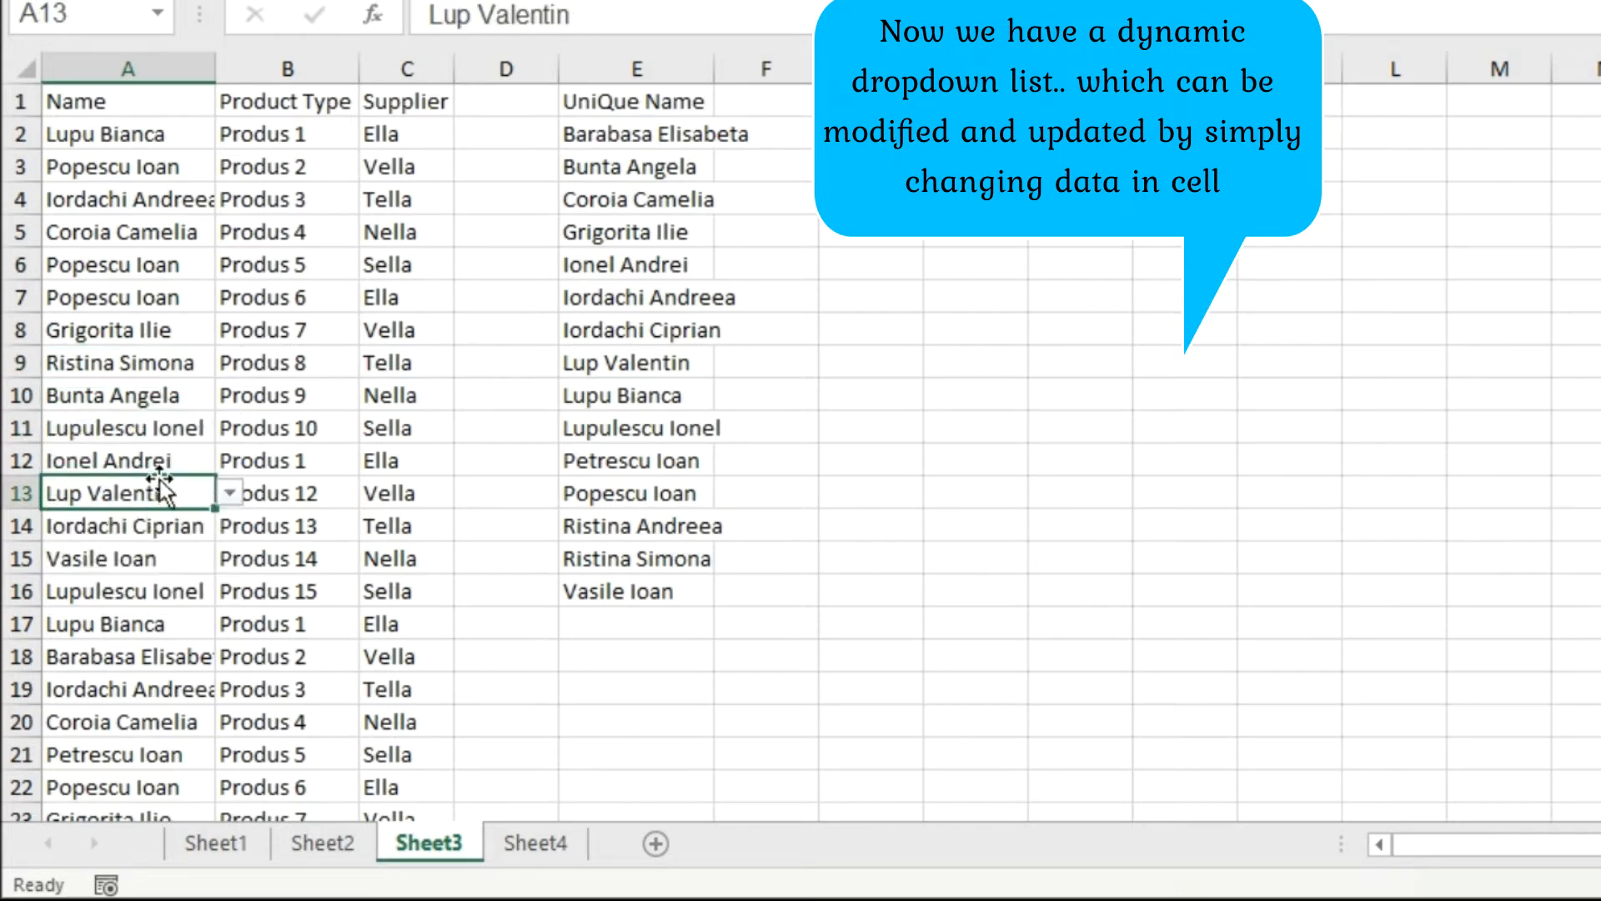
- Replace the name in A13 with qqqqqqqqq and look for the new entry in A15's drop-down list
type("qqqqqqqqq")
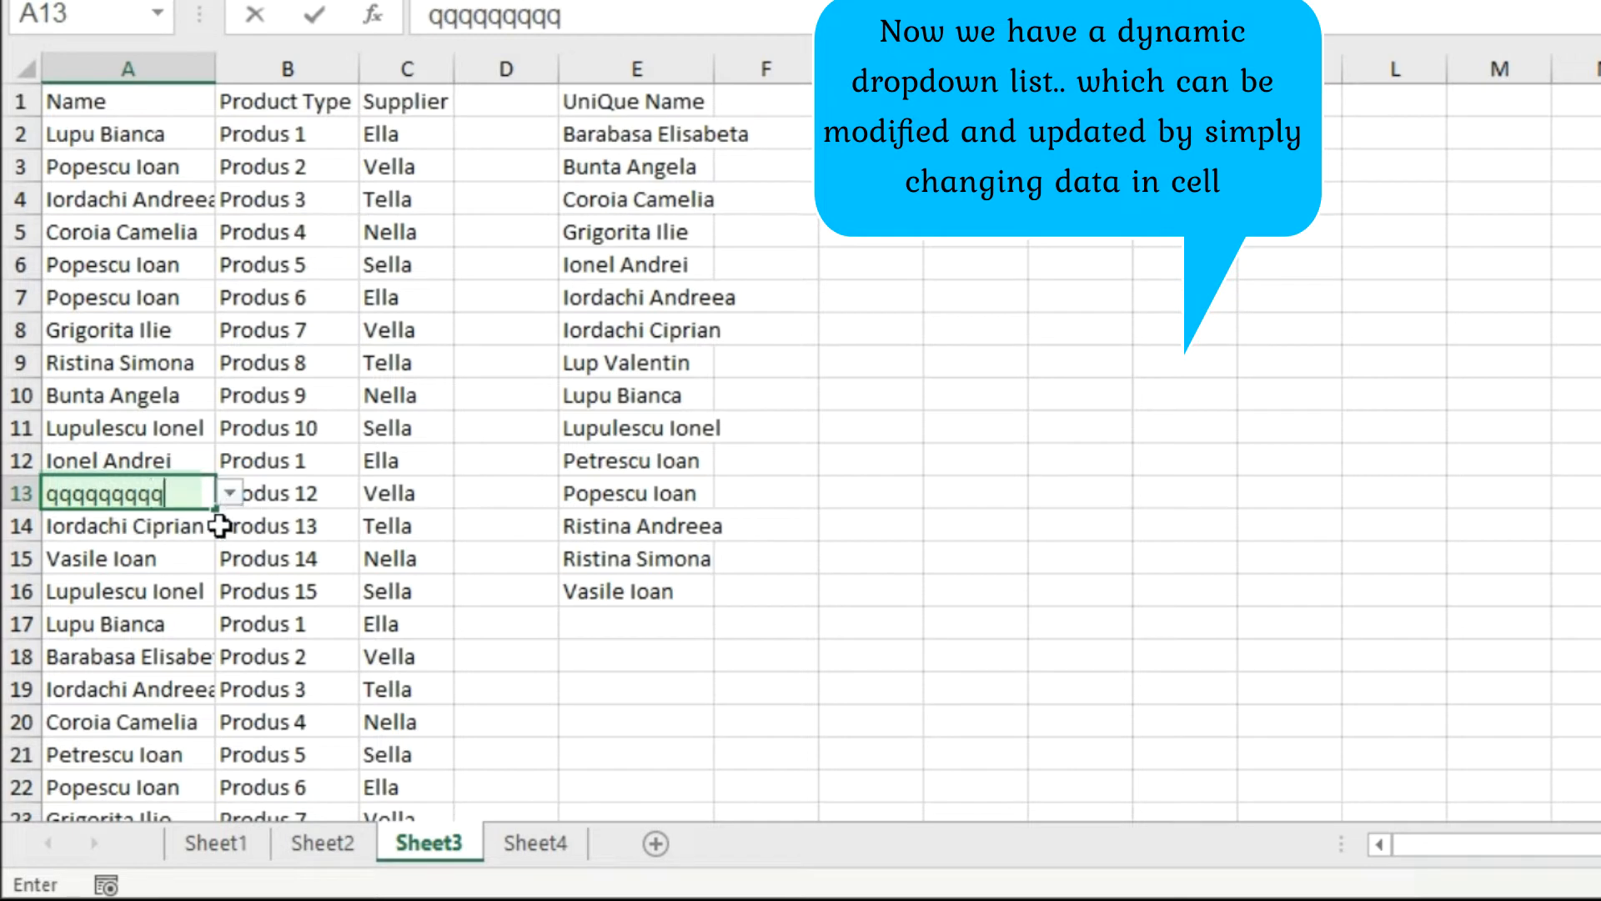
left_click(184, 550)
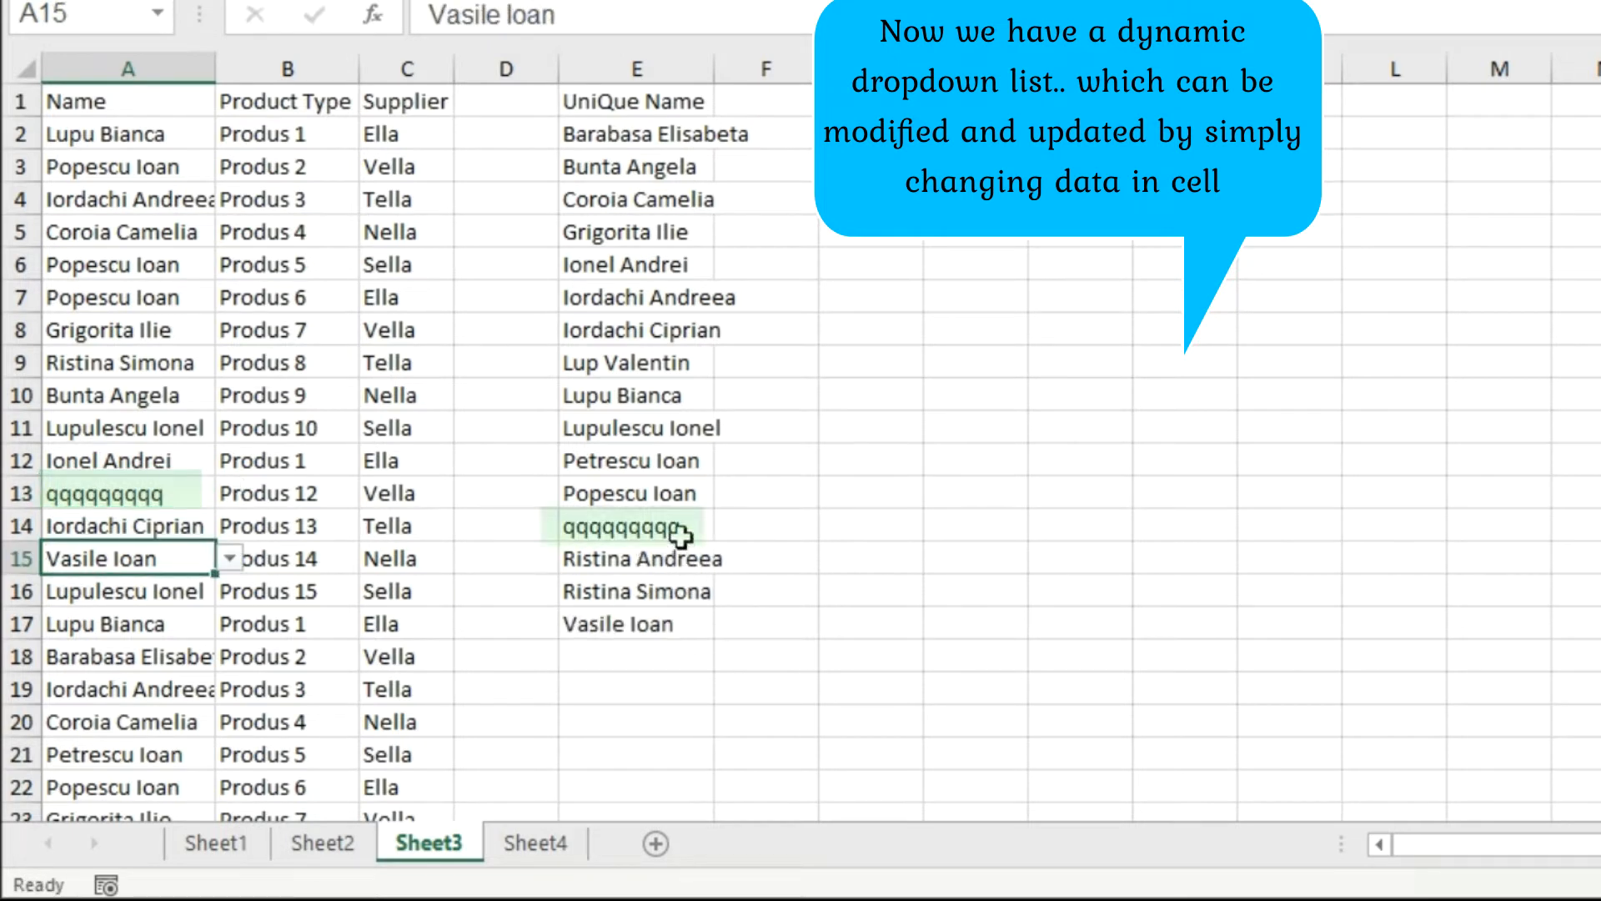
left_click(227, 558)
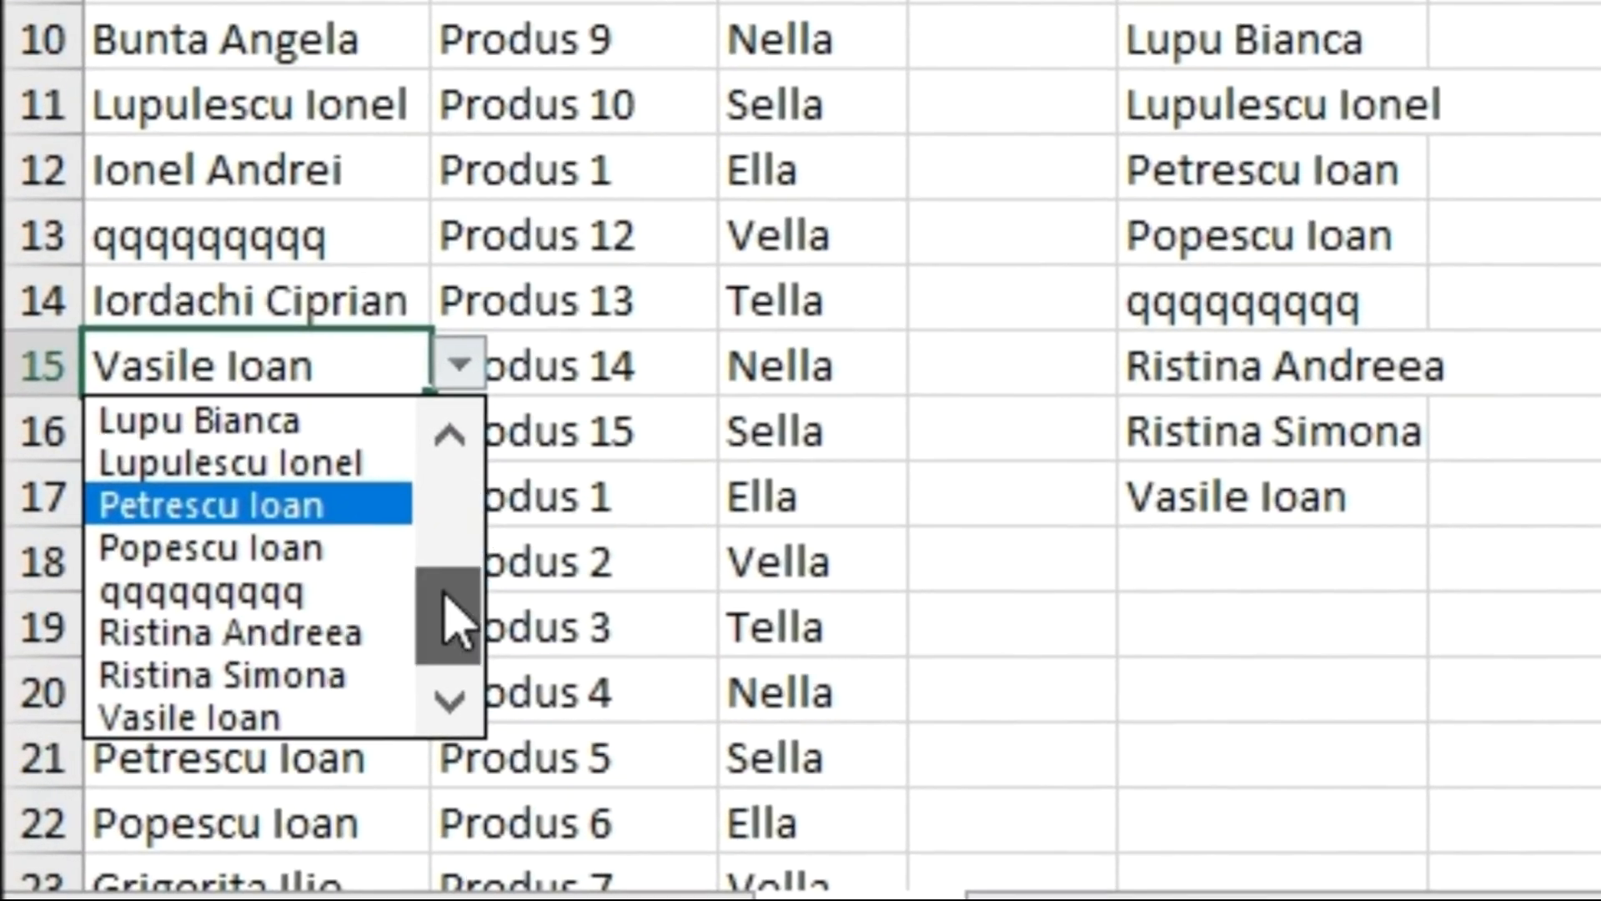
left_click_drag(444, 595, 439, 669)
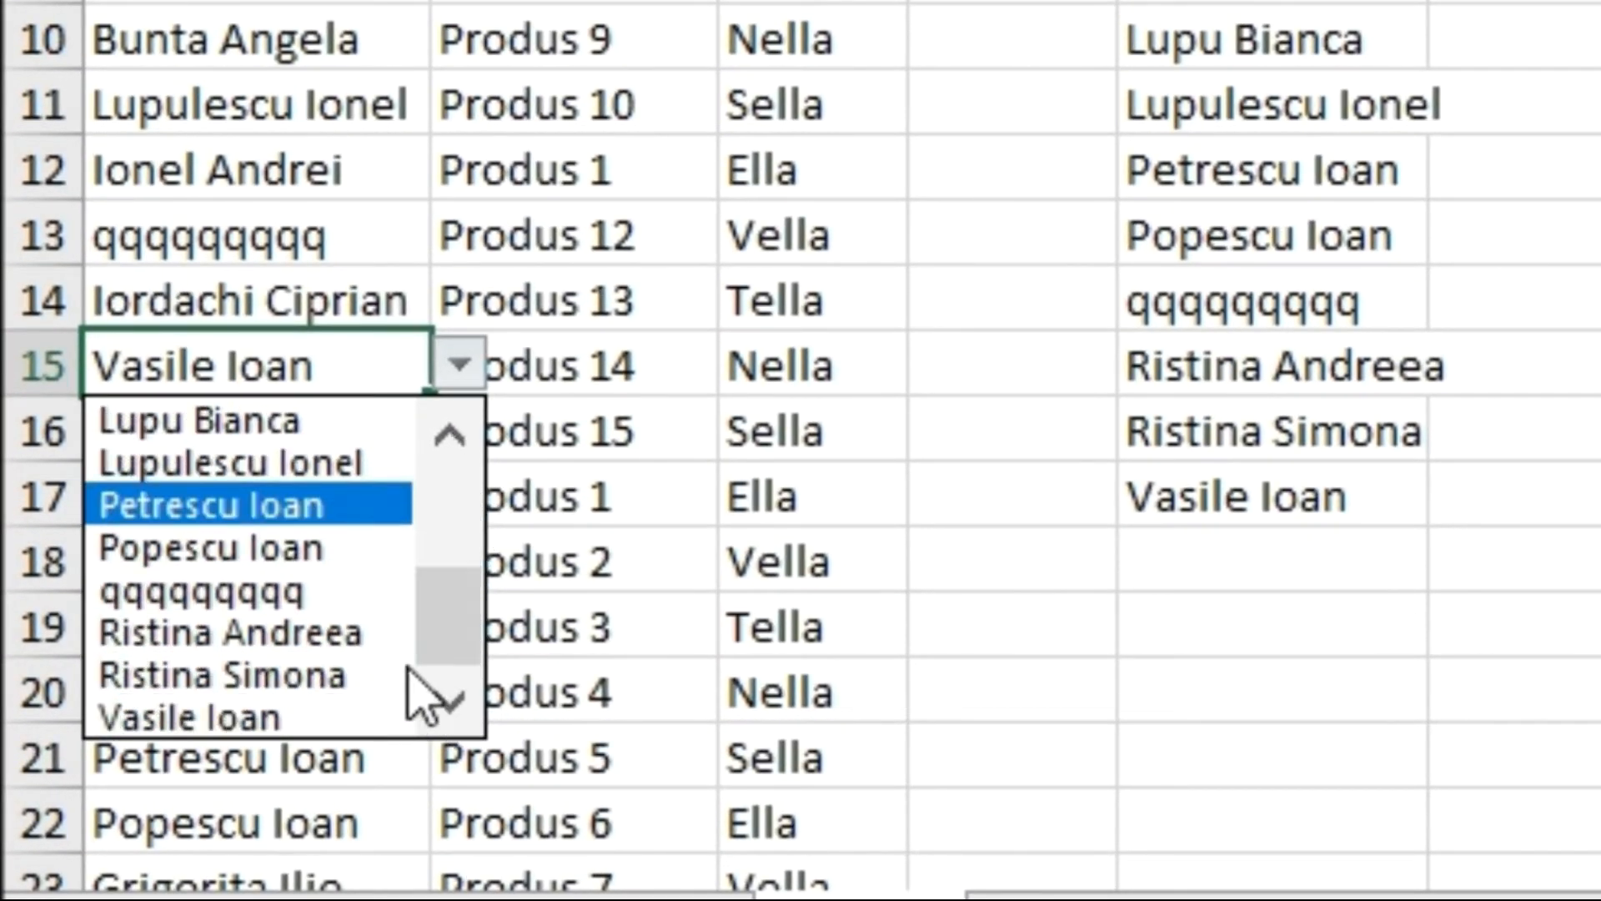
left_click(372, 592)
left_click(304, 498)
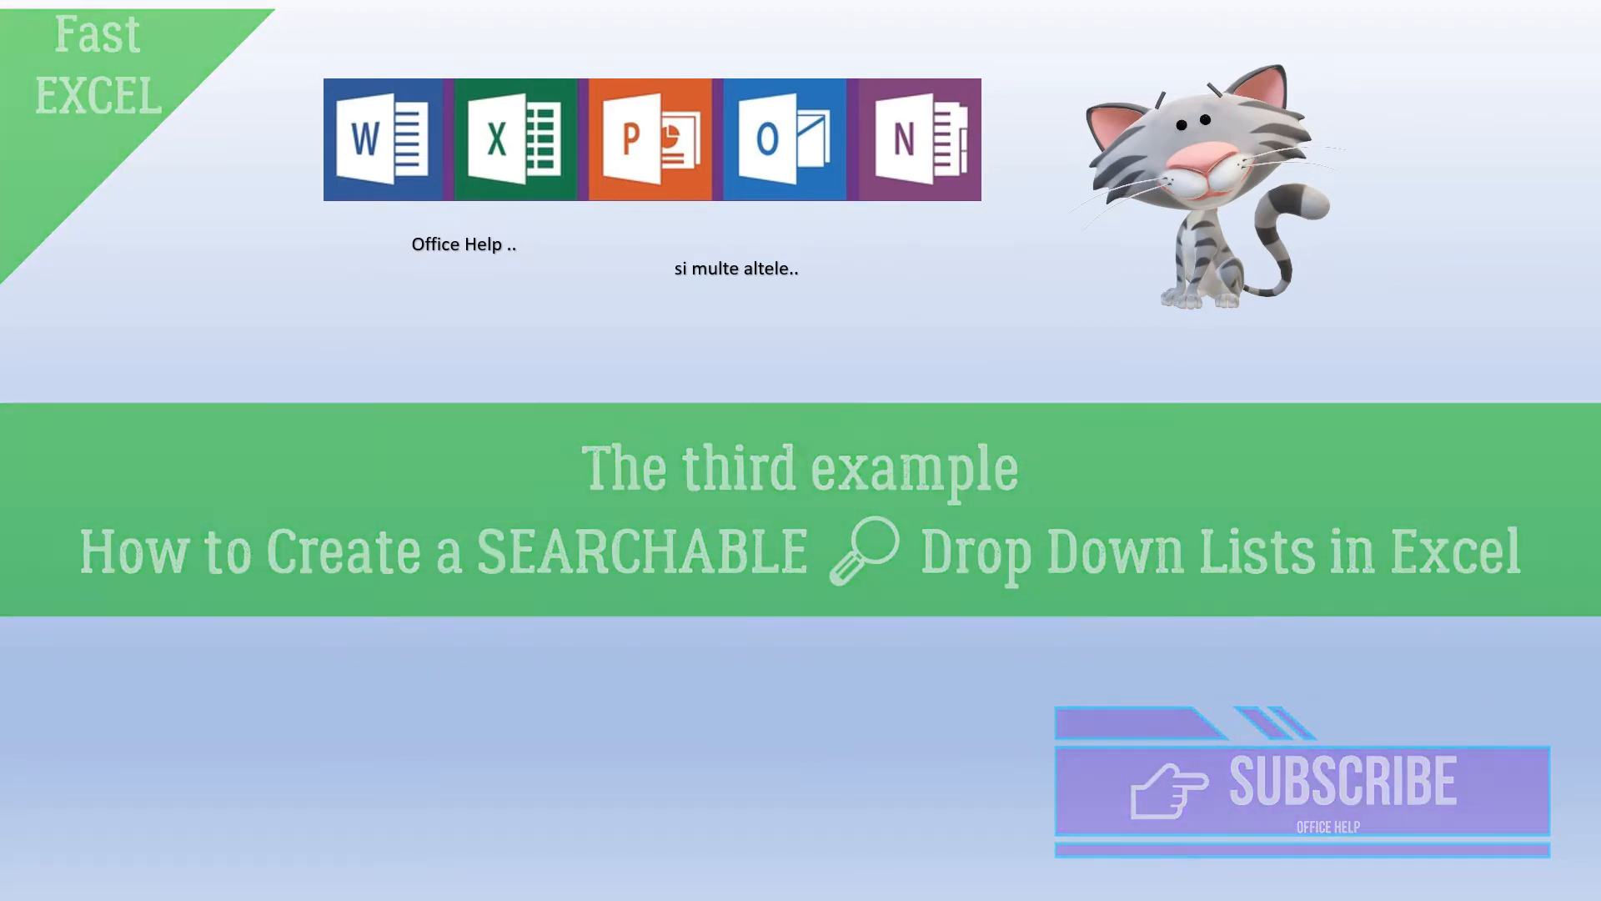
- Enter the search text ior in cell A3 and choose the fourth matching name from its drop-down list
left_click(150, 346)
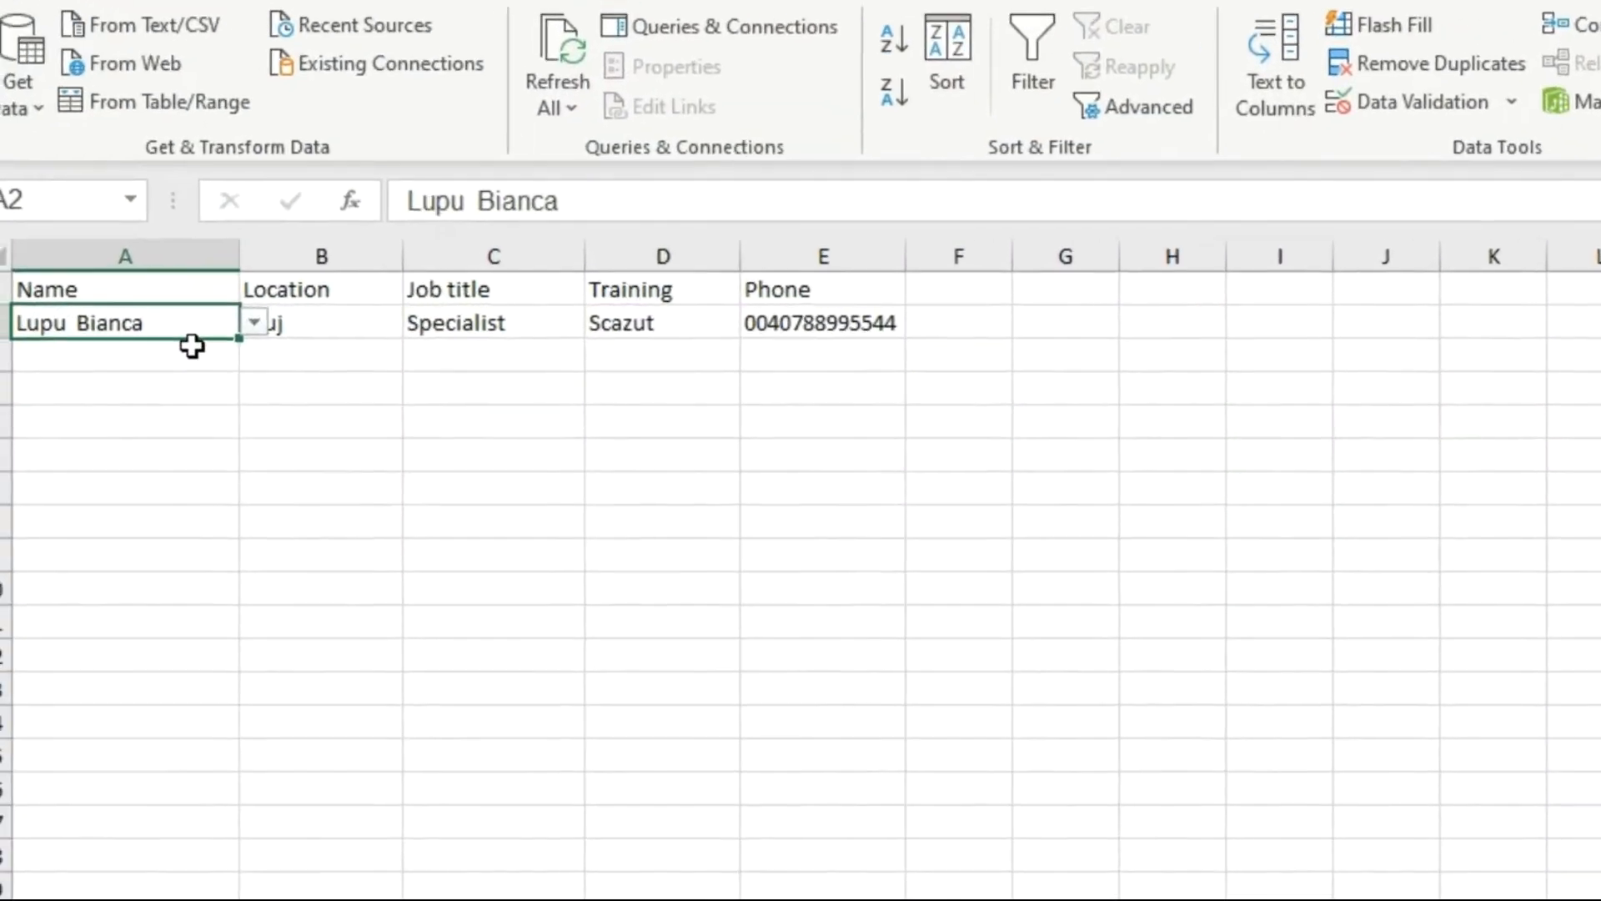
left_click(193, 348)
left_click(321, 365)
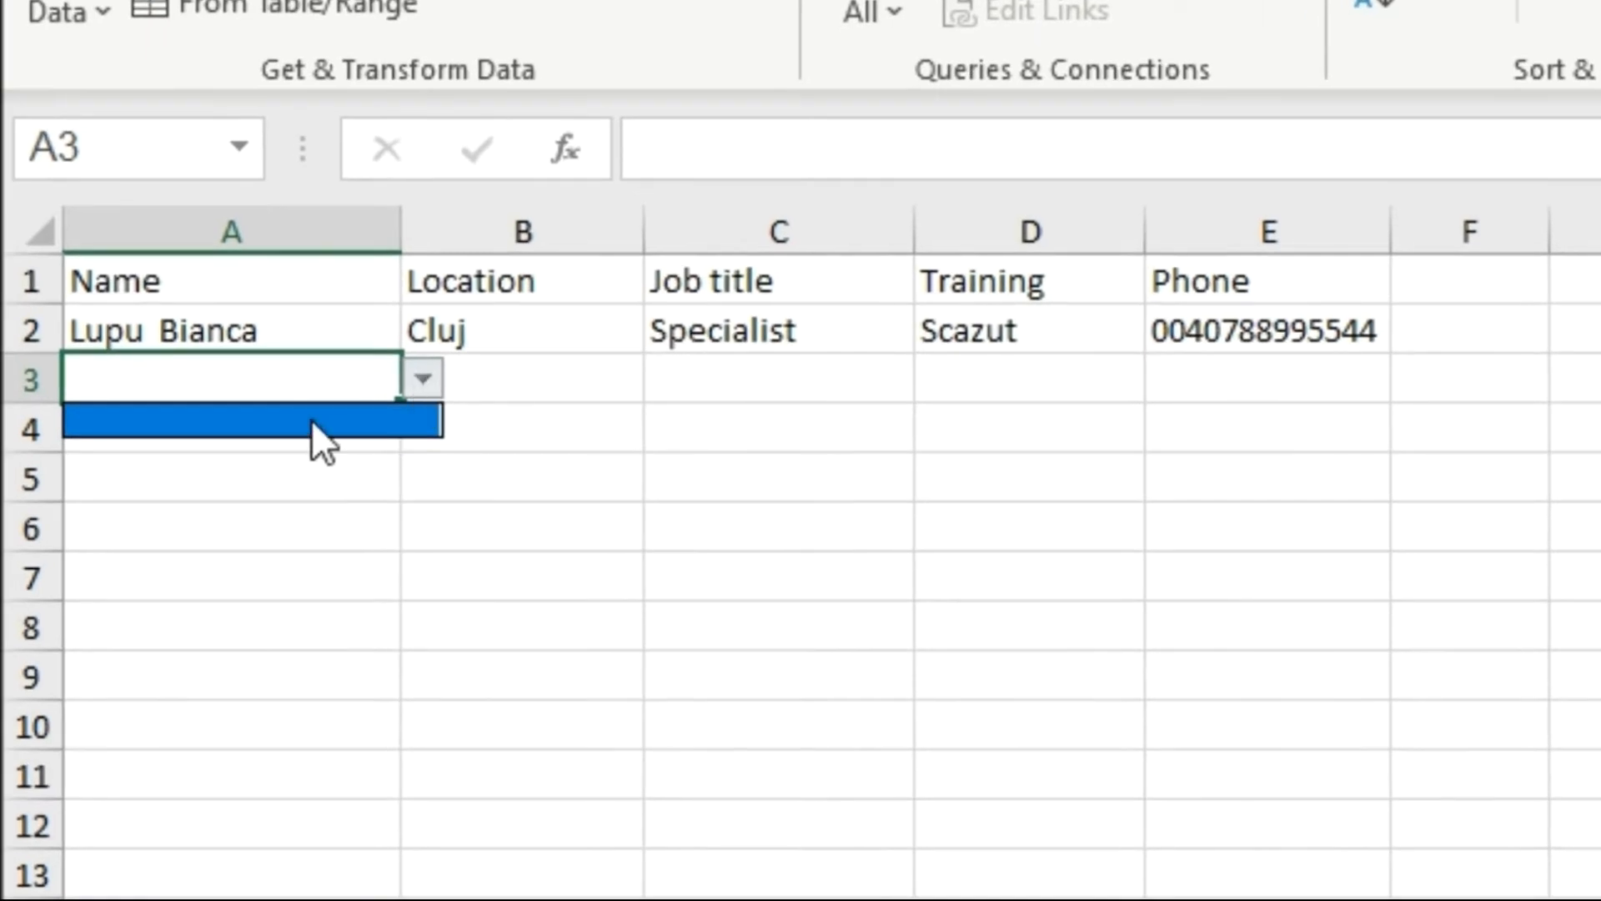
left_click(422, 378)
left_click(423, 380)
left_click(423, 380)
type("ior")
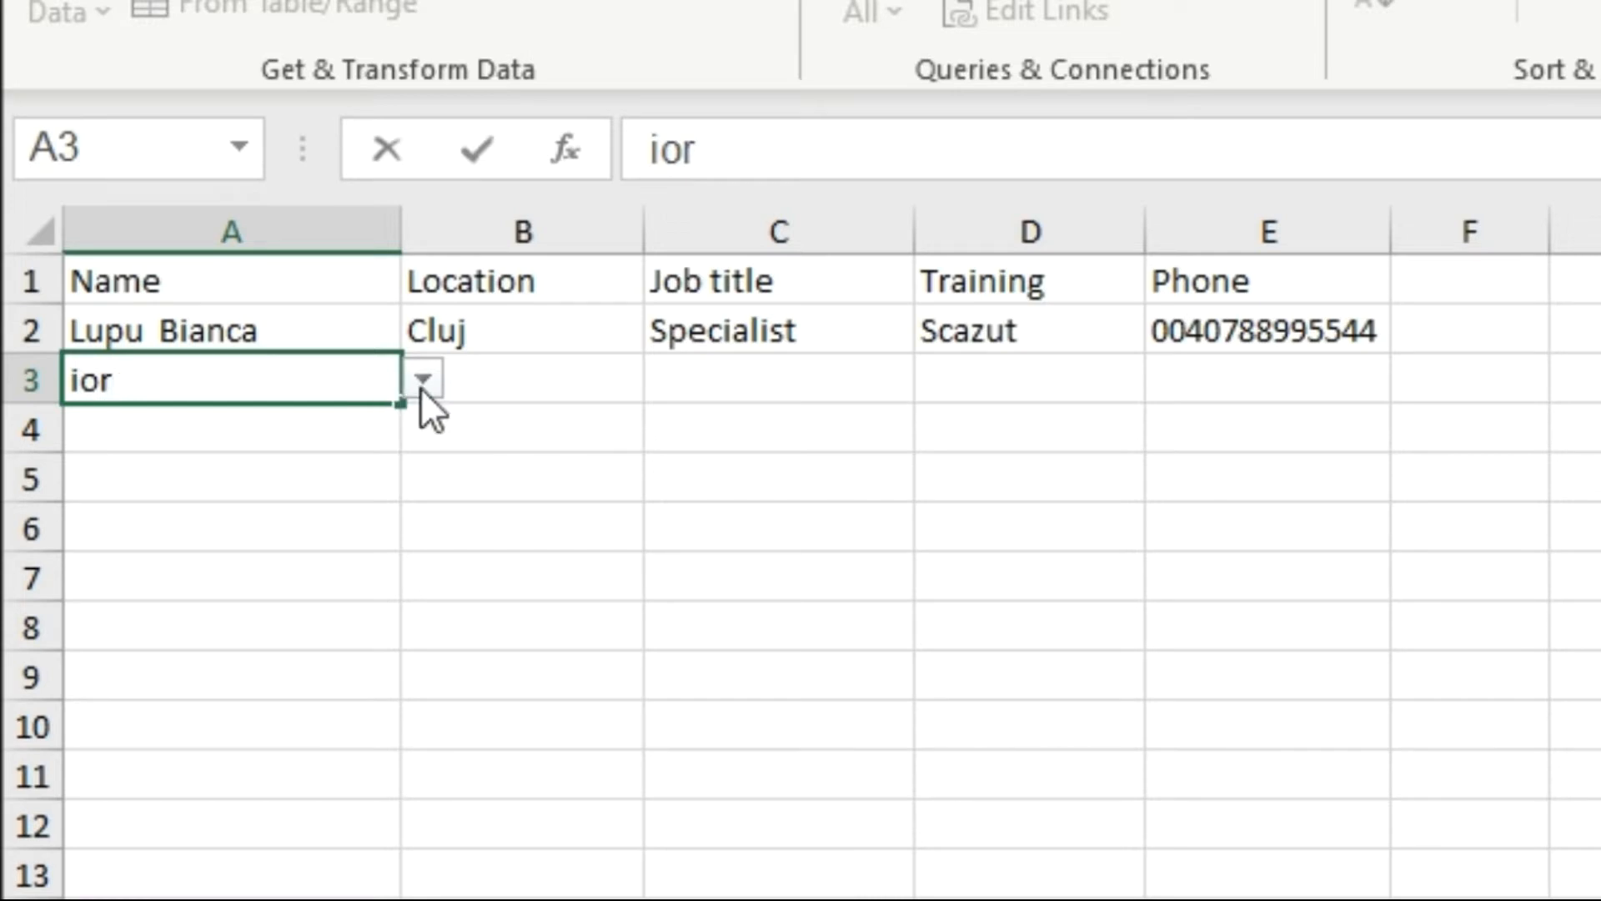
left_click(423, 379)
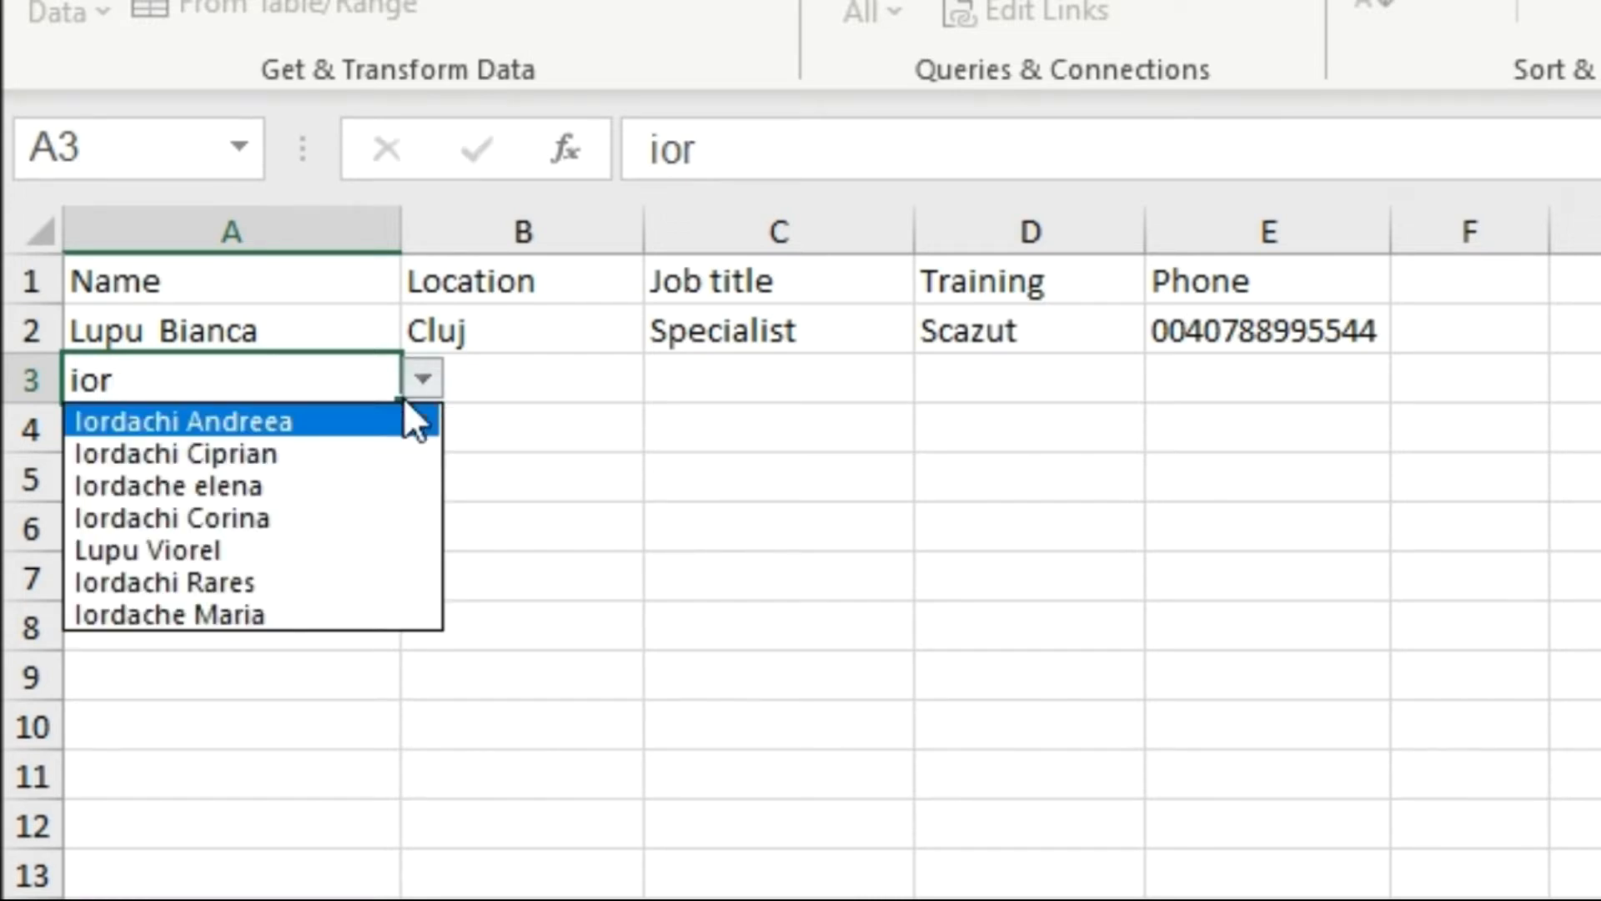
left_click(300, 516)
- Test the drop-down list of cell A4 with the search text zzz and clear the cell
left_click(296, 429)
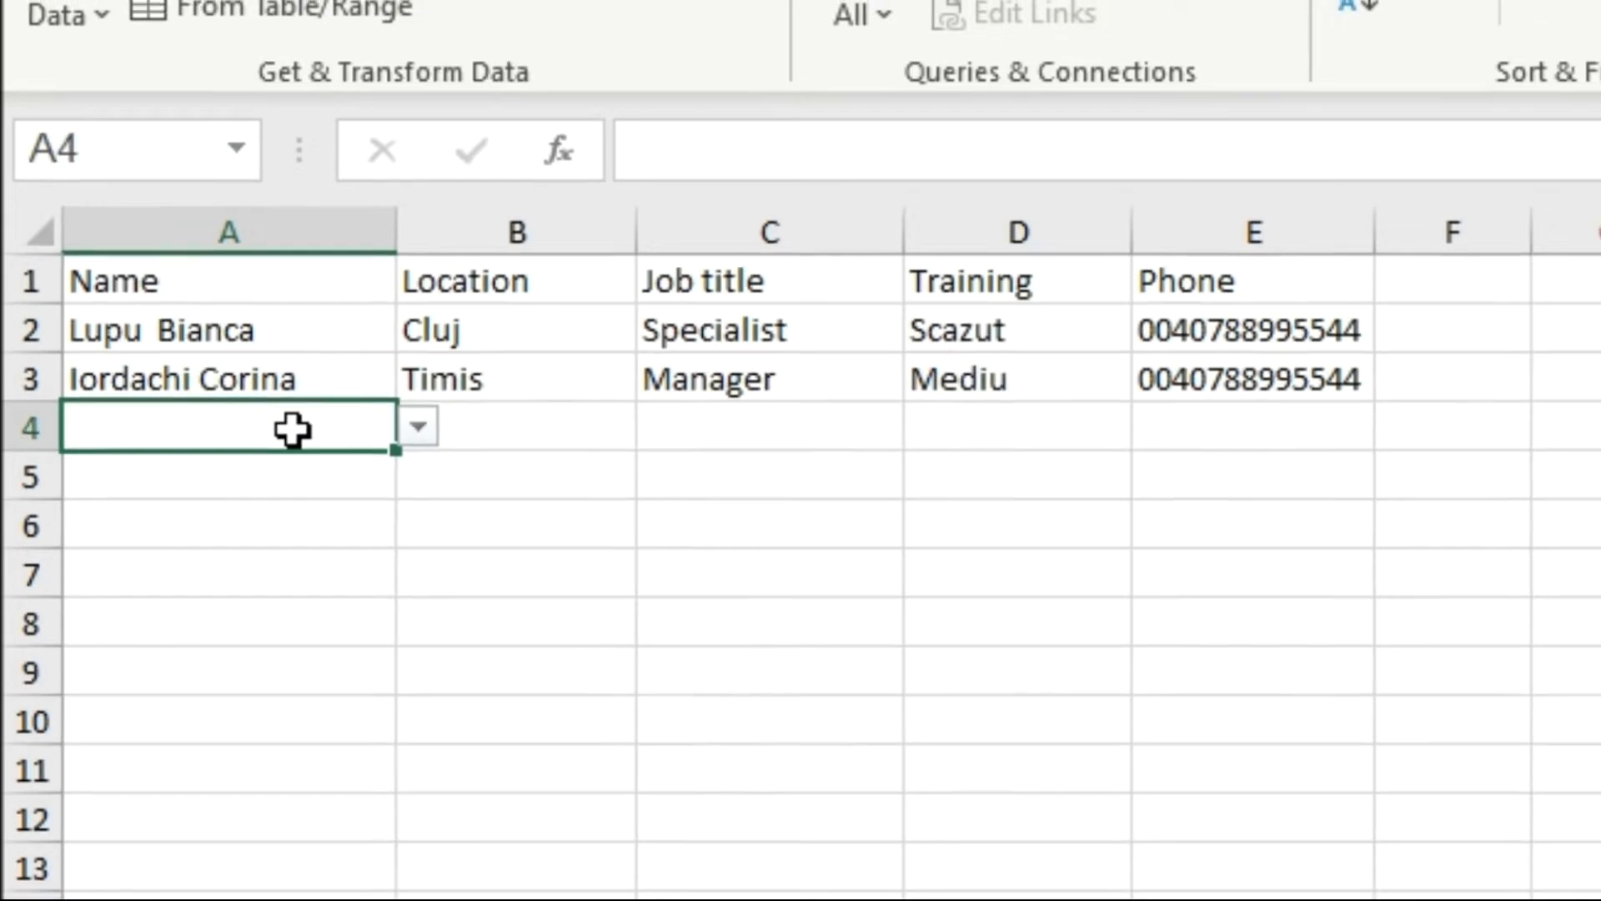
type("zzz")
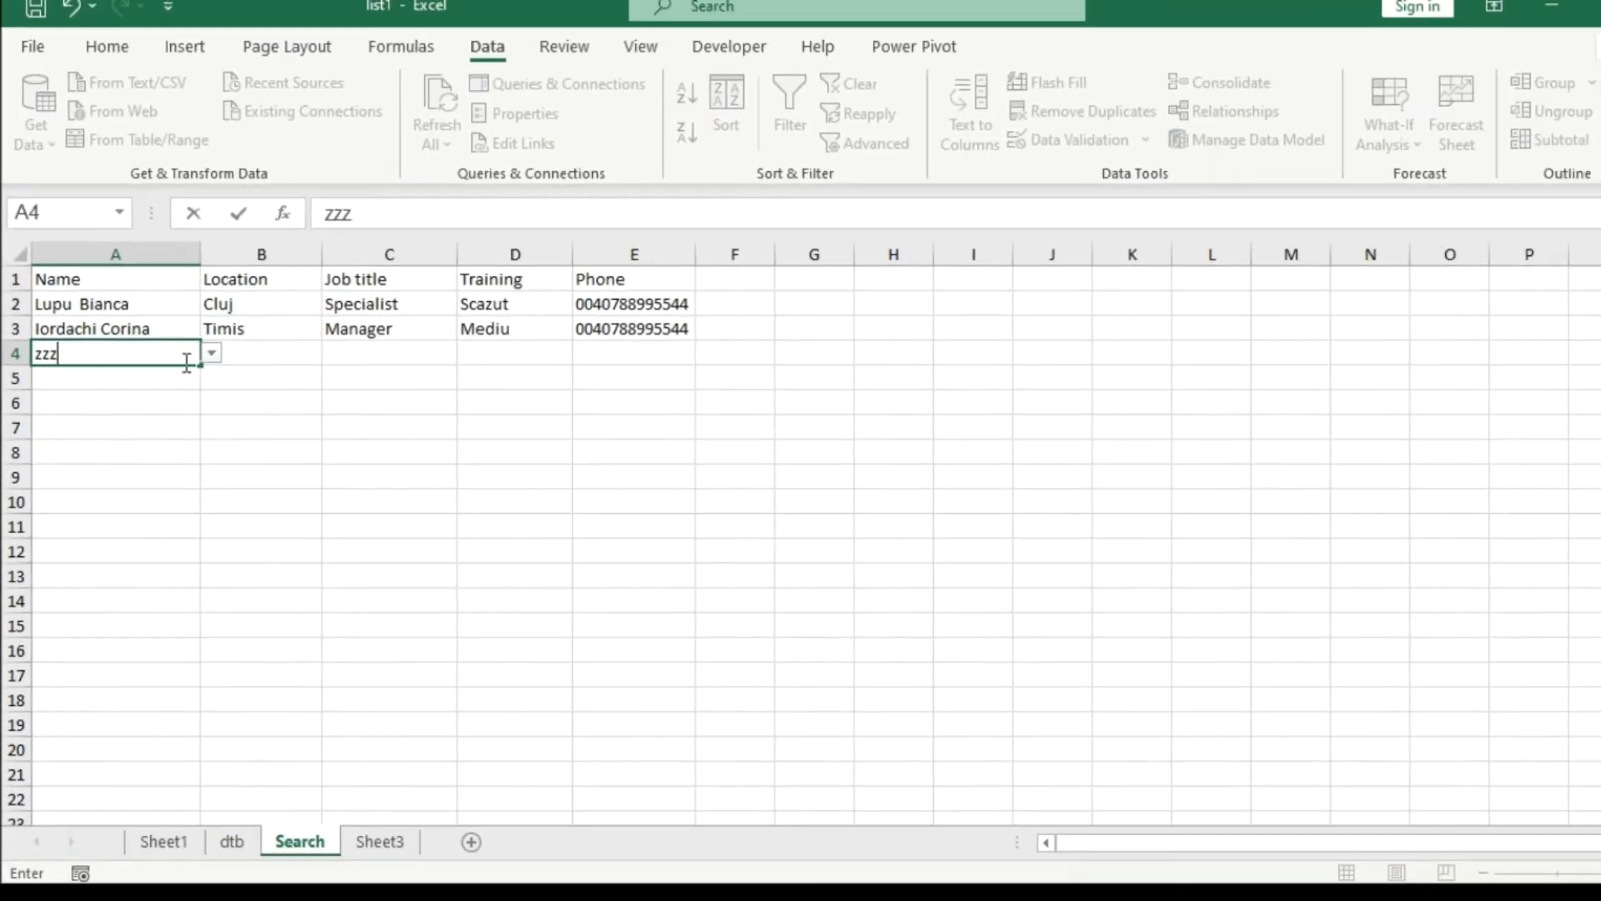
key("Return")
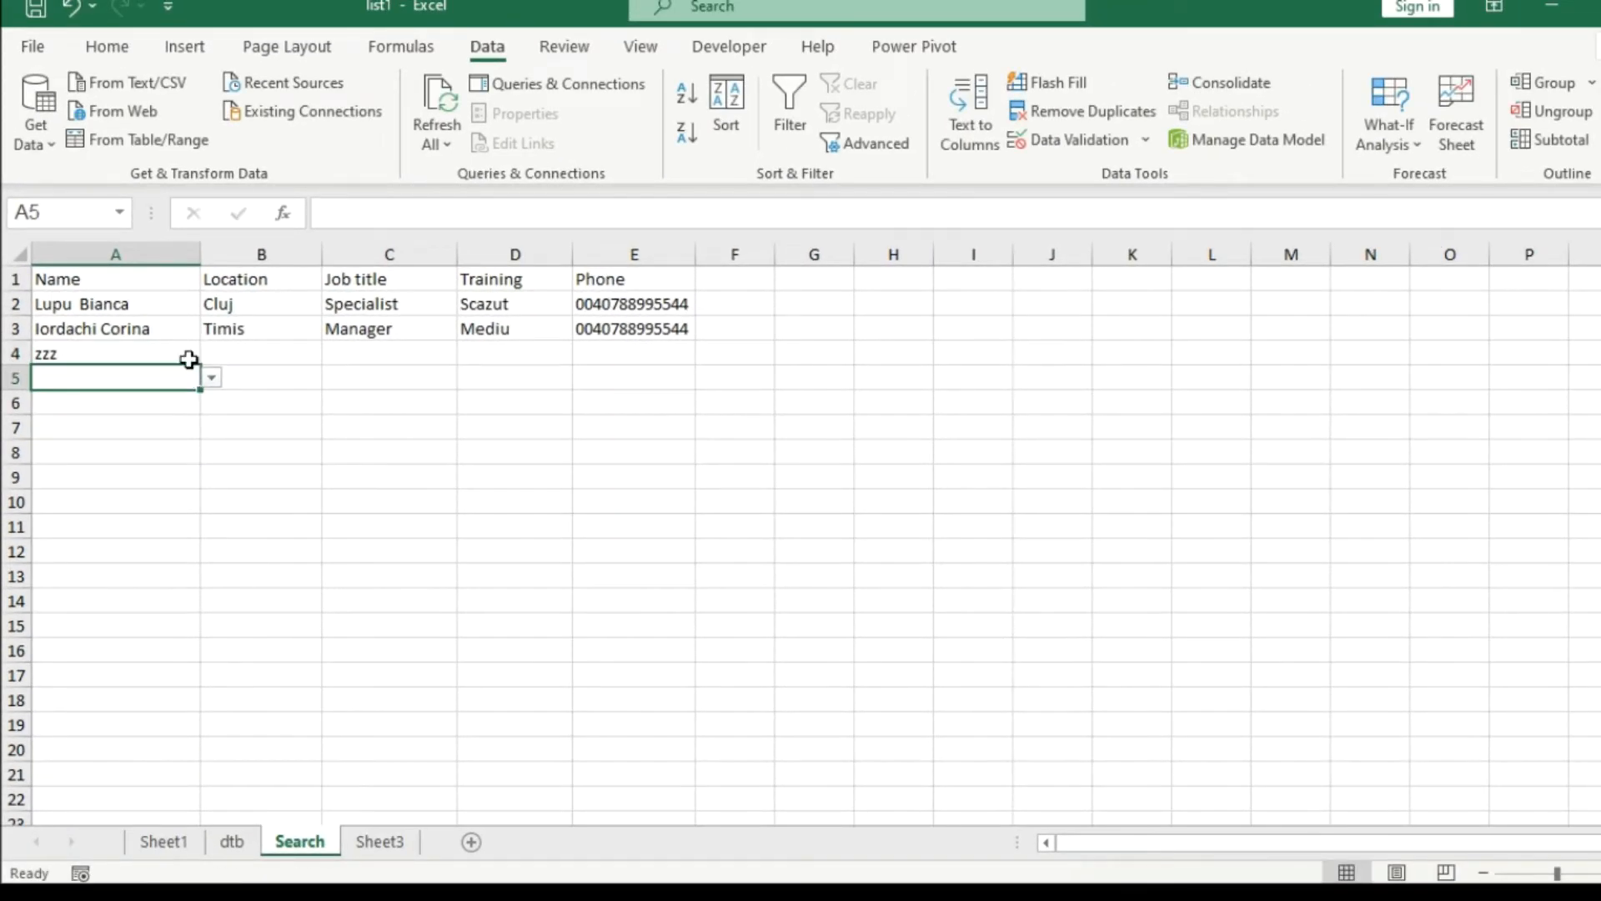
left_click(187, 358)
left_click(212, 355)
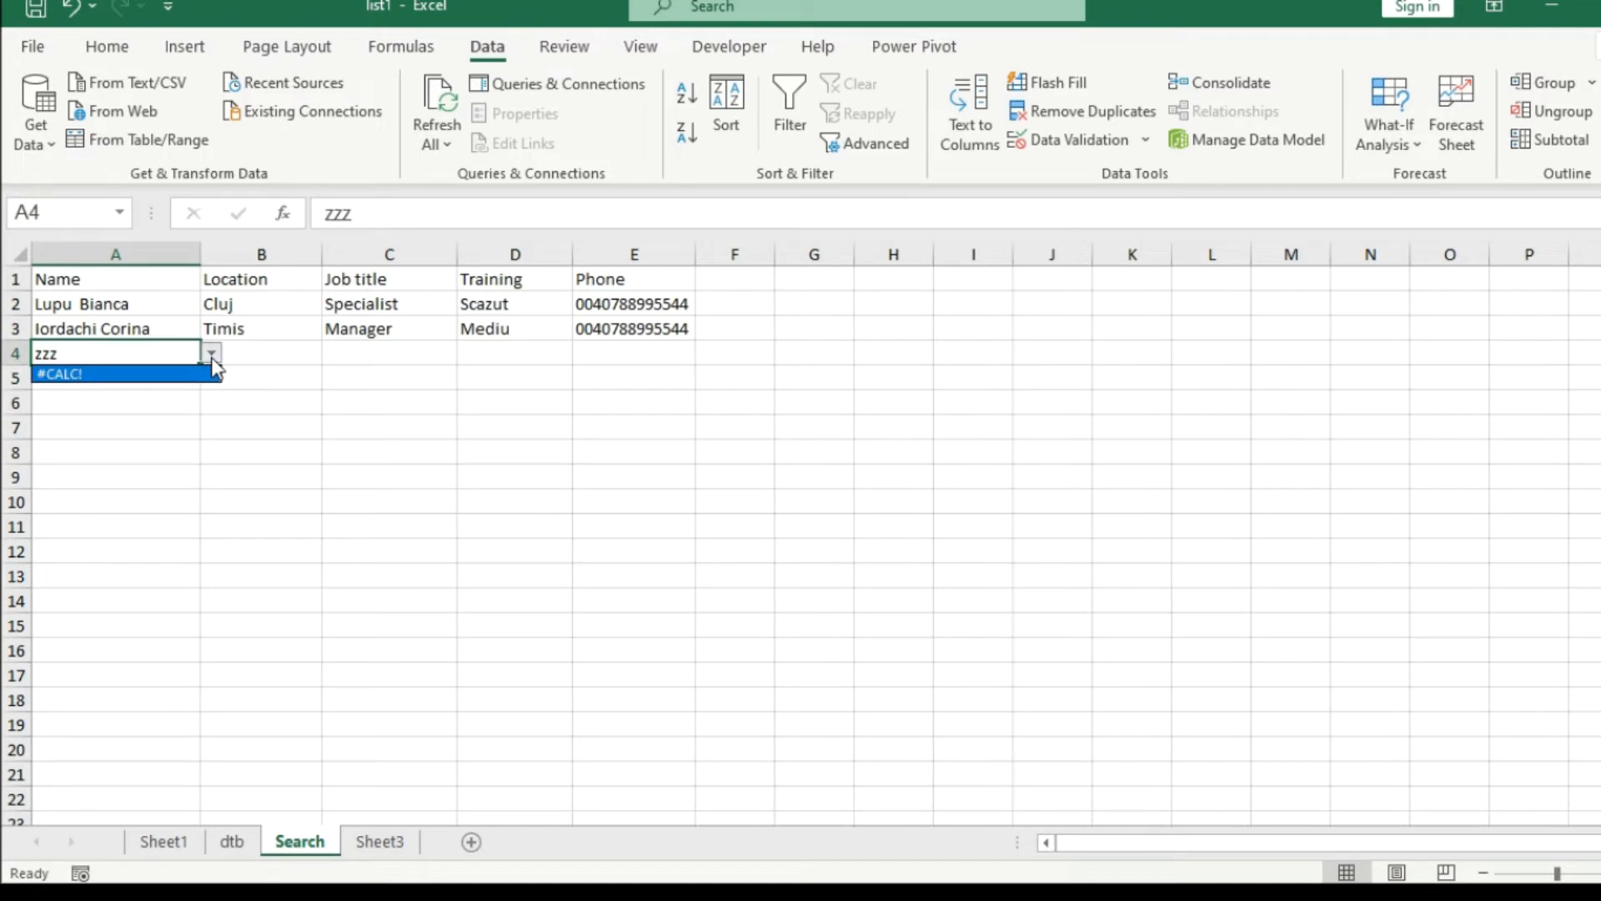
left_click(211, 355)
key("BackSpace")
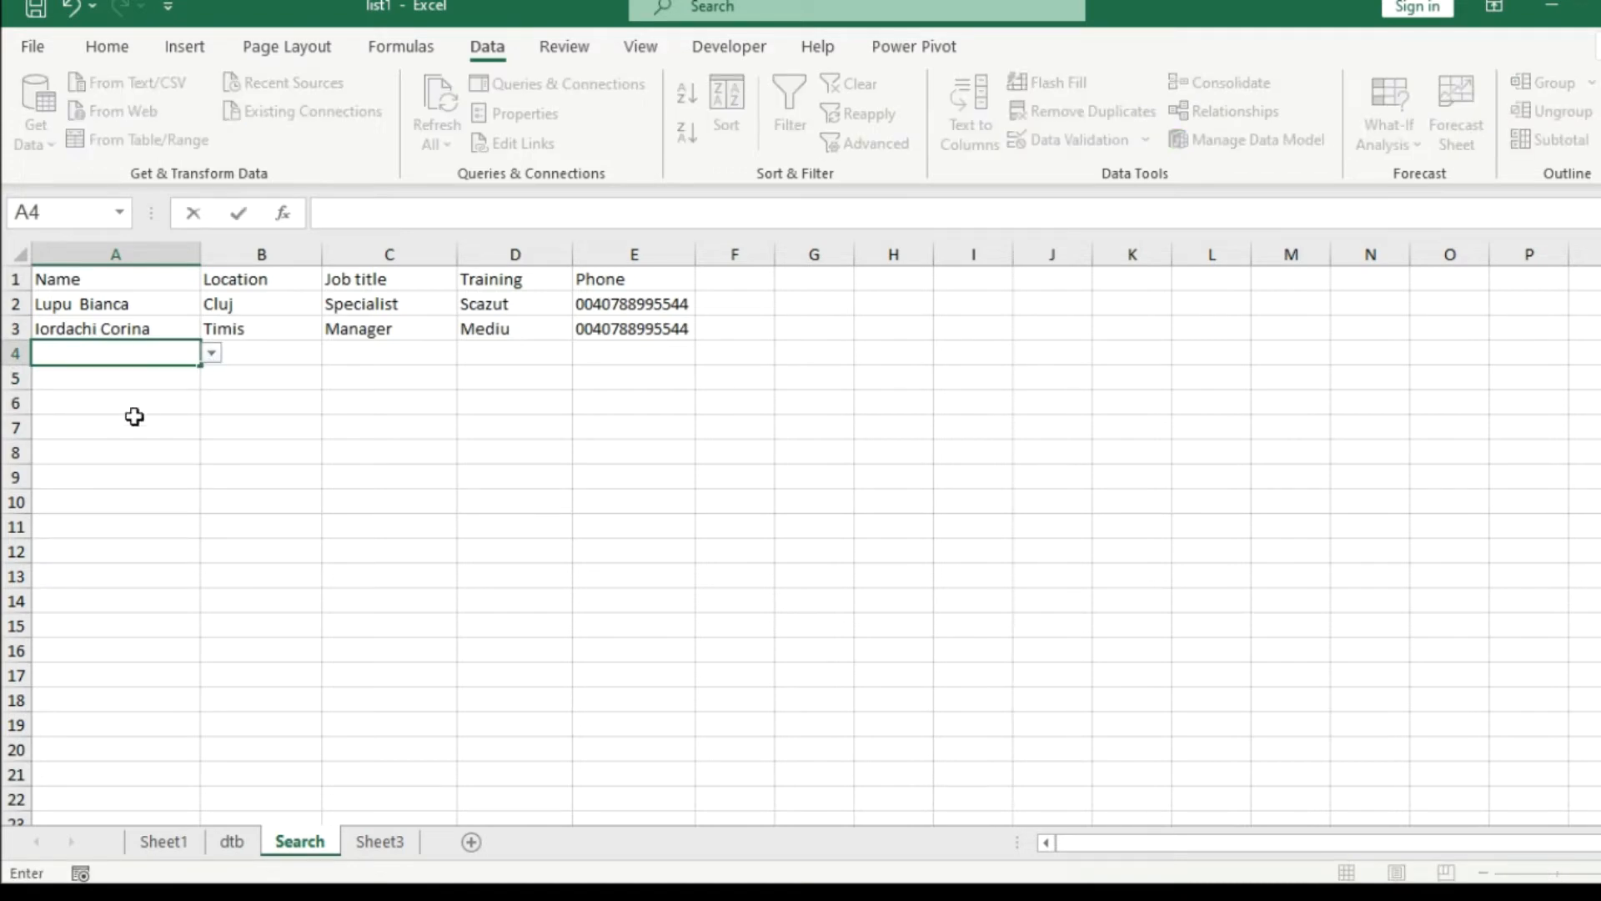
- Add a record in row 26 of the dtb sheet with zzzzzz as Name and zzzz as Location, Job title and Training
left_click(232, 842)
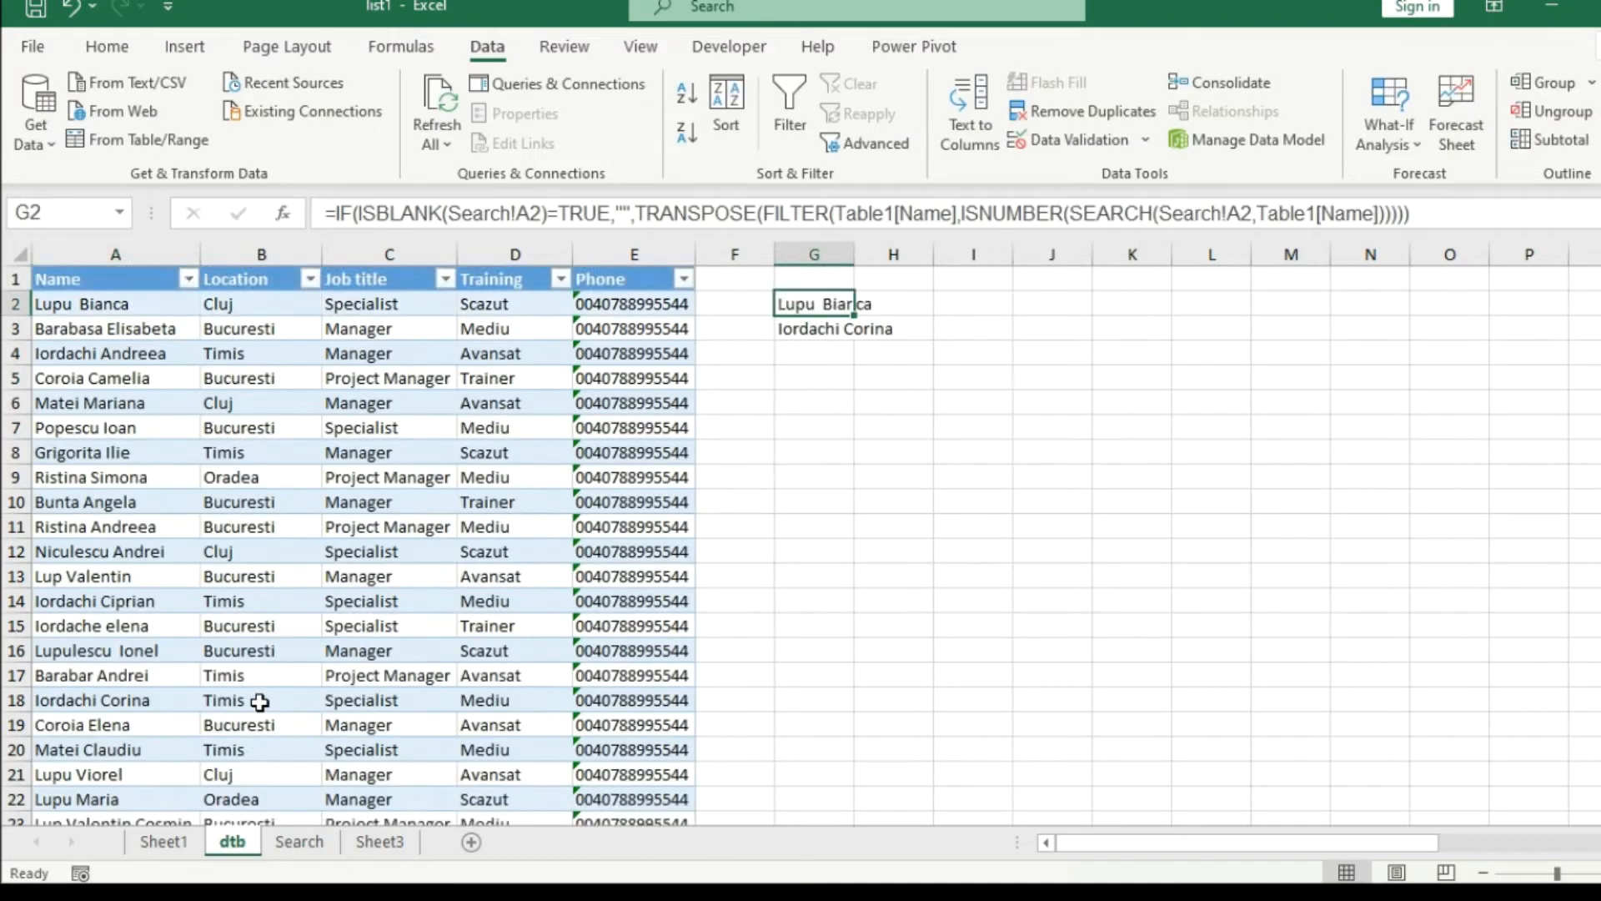
left_click(131, 603)
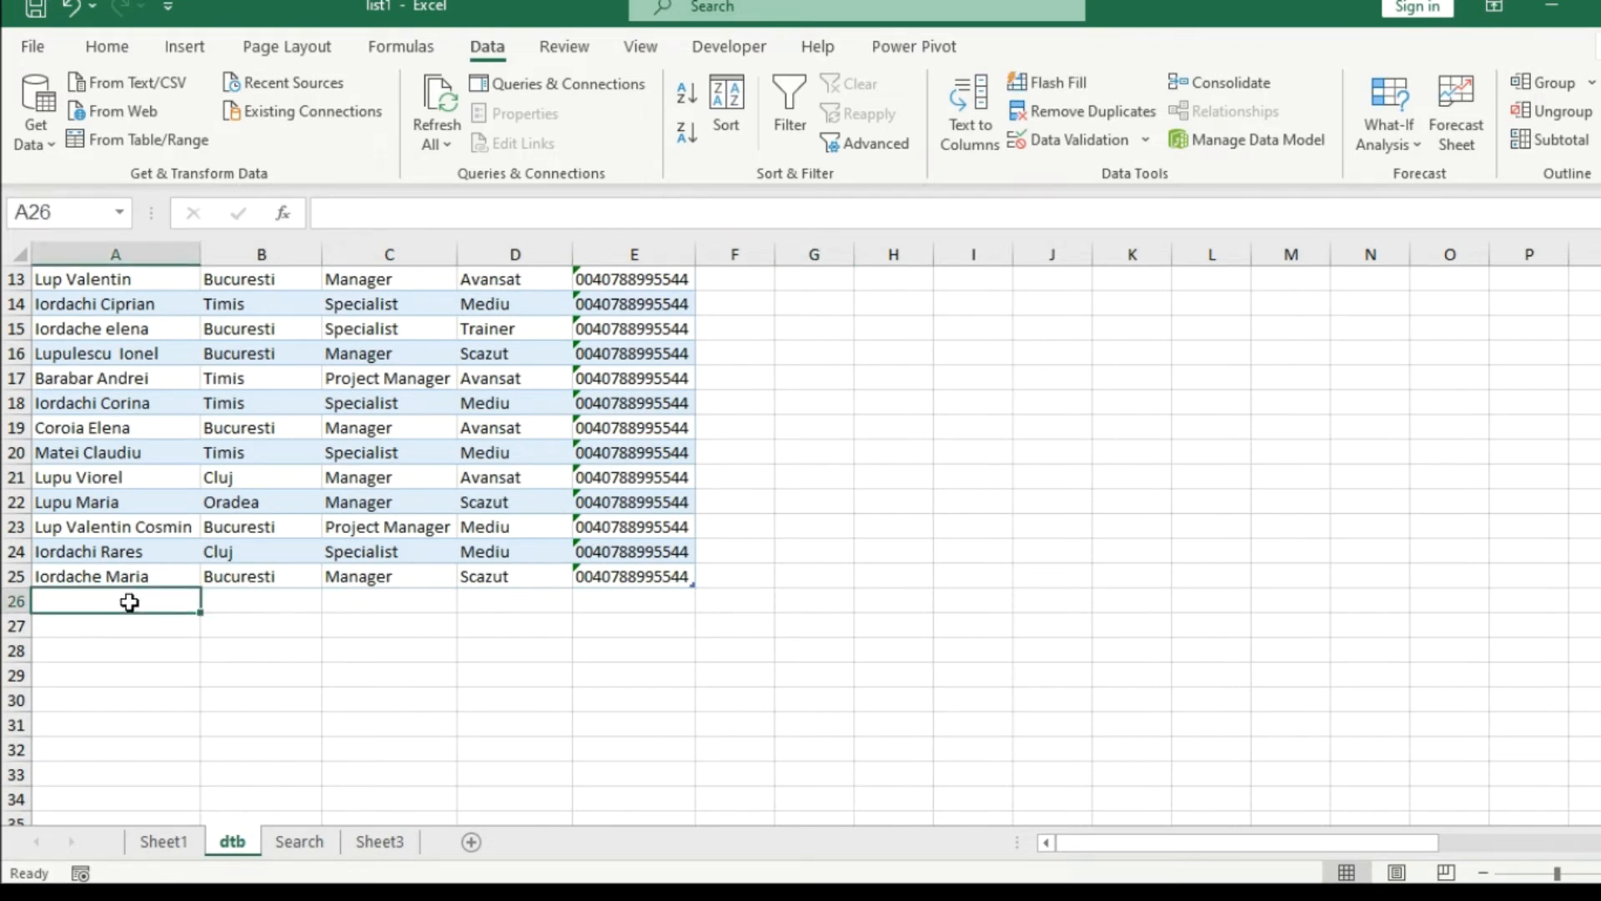
type("zzzzzz")
left_click(255, 598)
type("zzzz")
left_click(415, 602)
type("zzzz")
left_click(503, 601)
type("z")
left_click(624, 603)
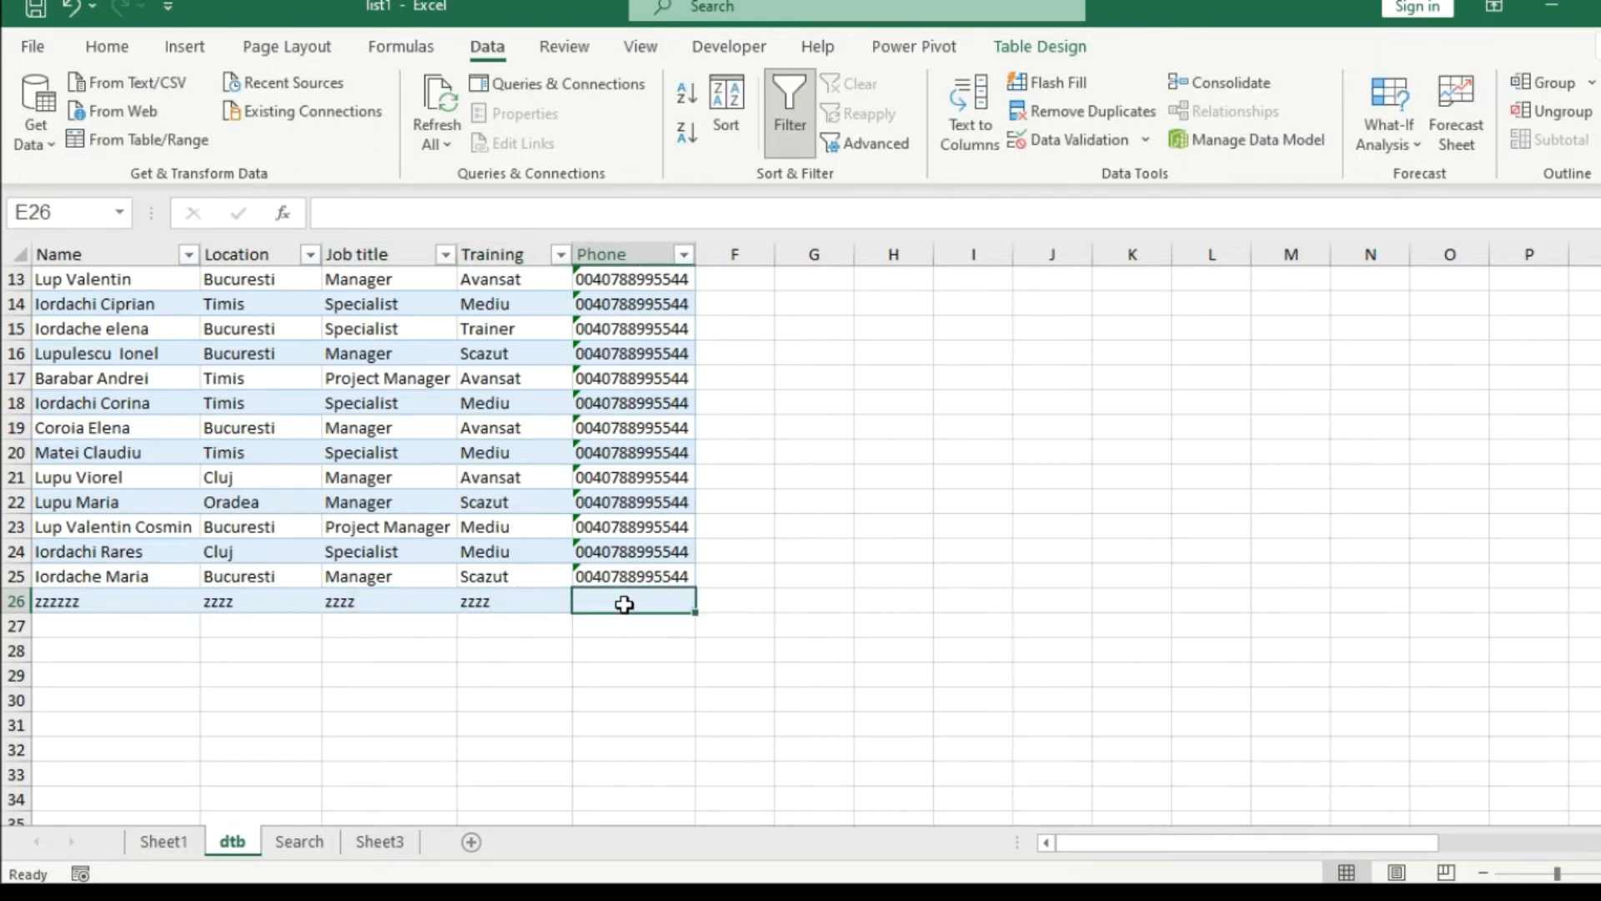
- Search for zzz in cell A4 of the Search sheet and choose the matching entry from its drop-down list
left_click(300, 842)
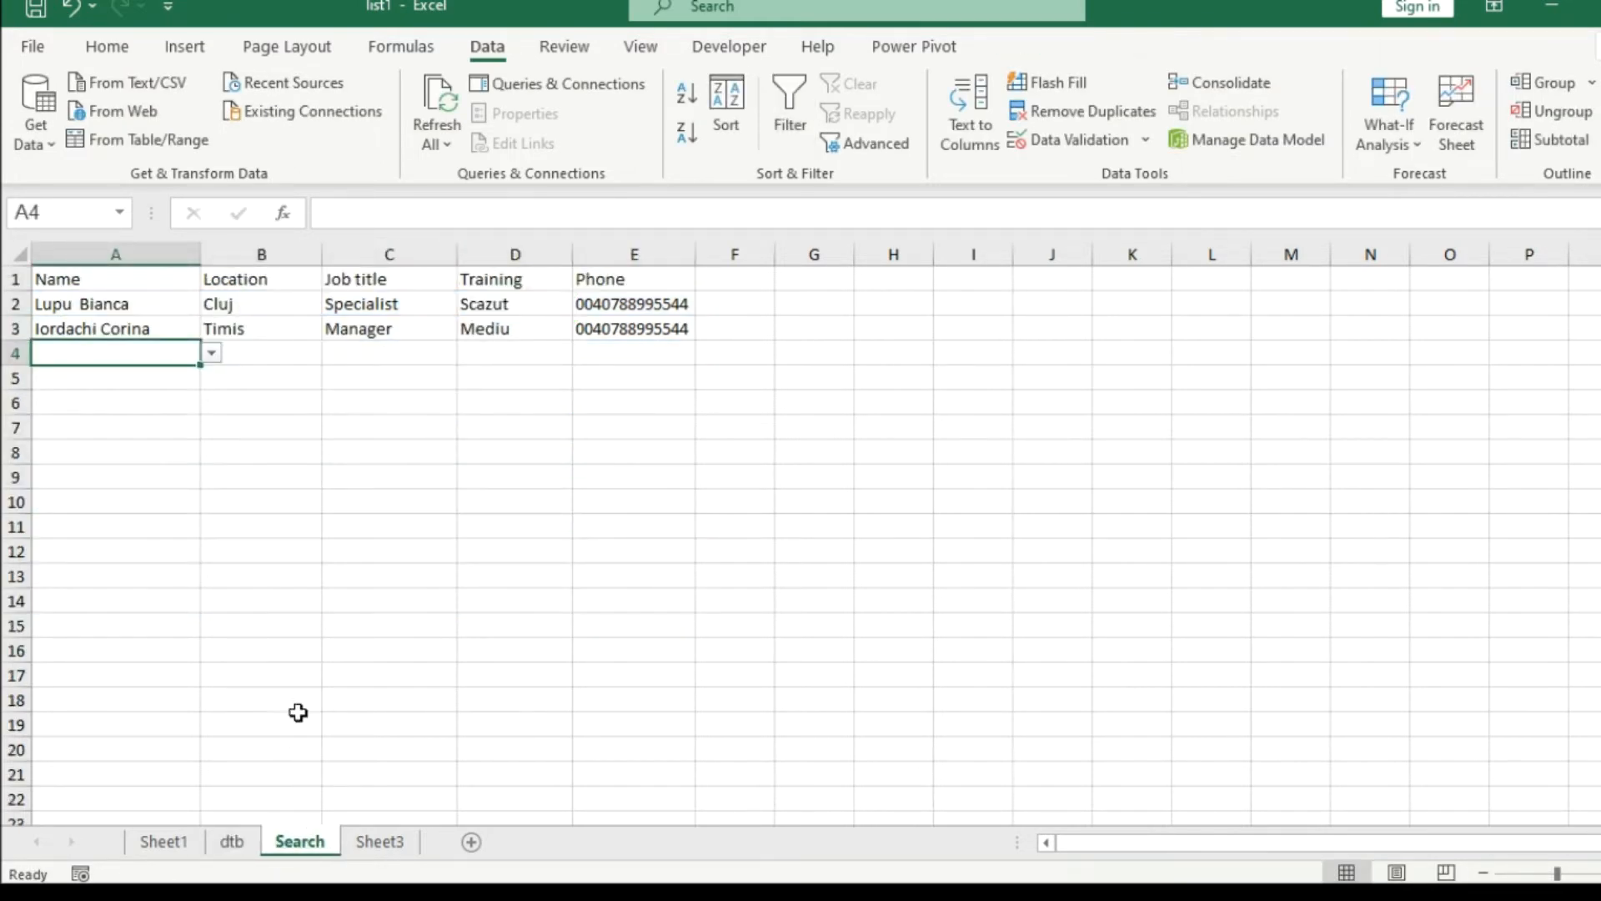
type("zz")
type("z")
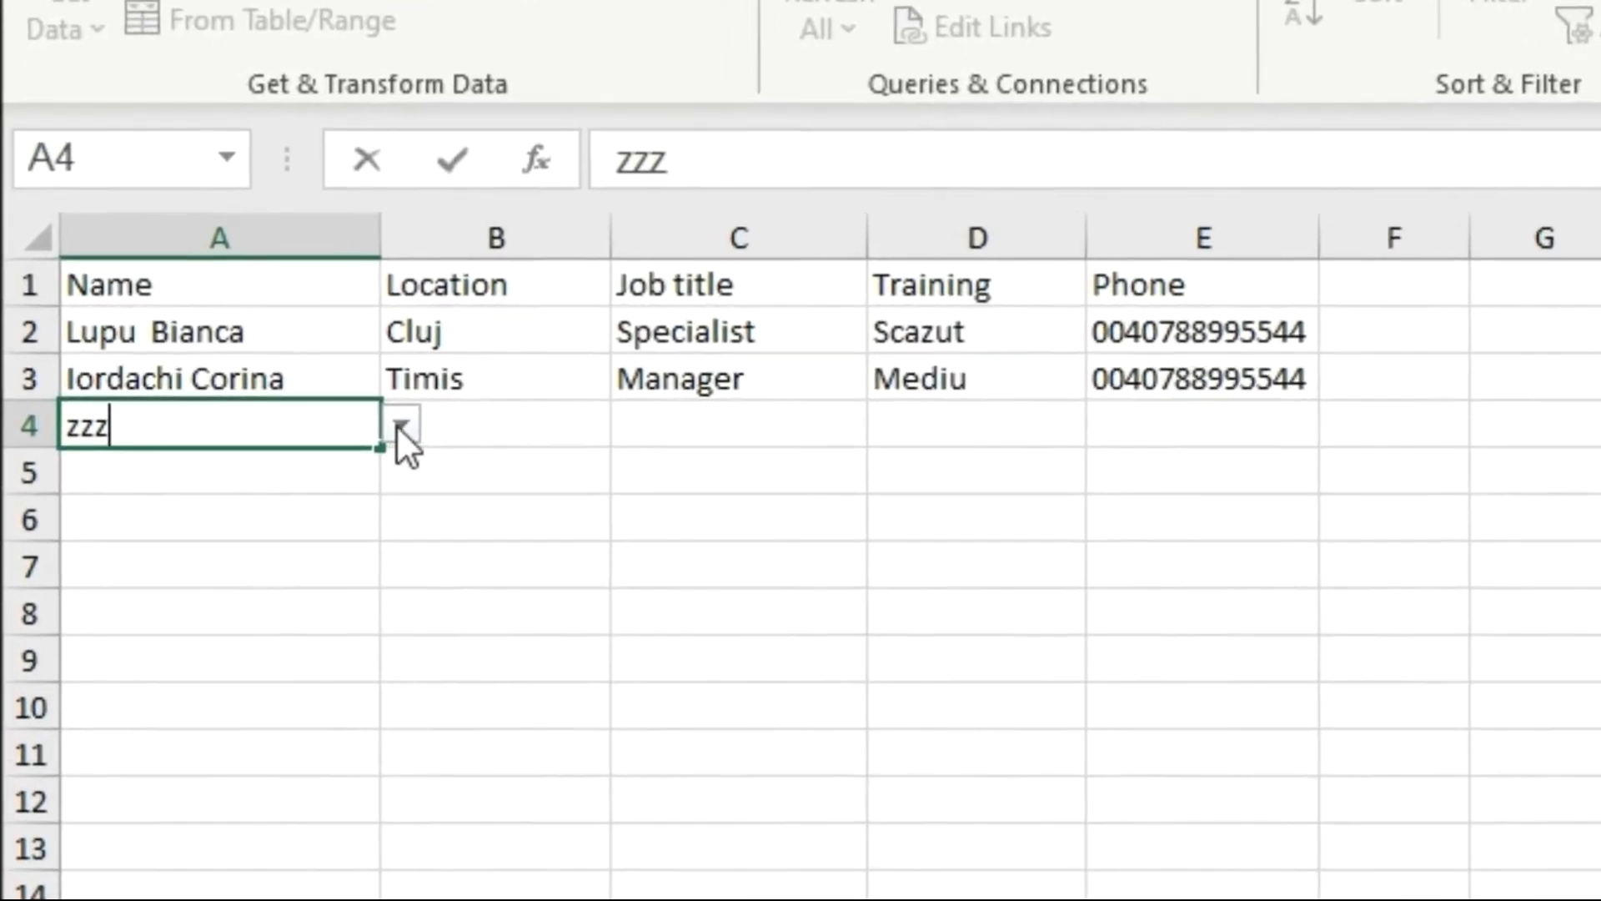
left_click(348, 405)
left_click(307, 475)
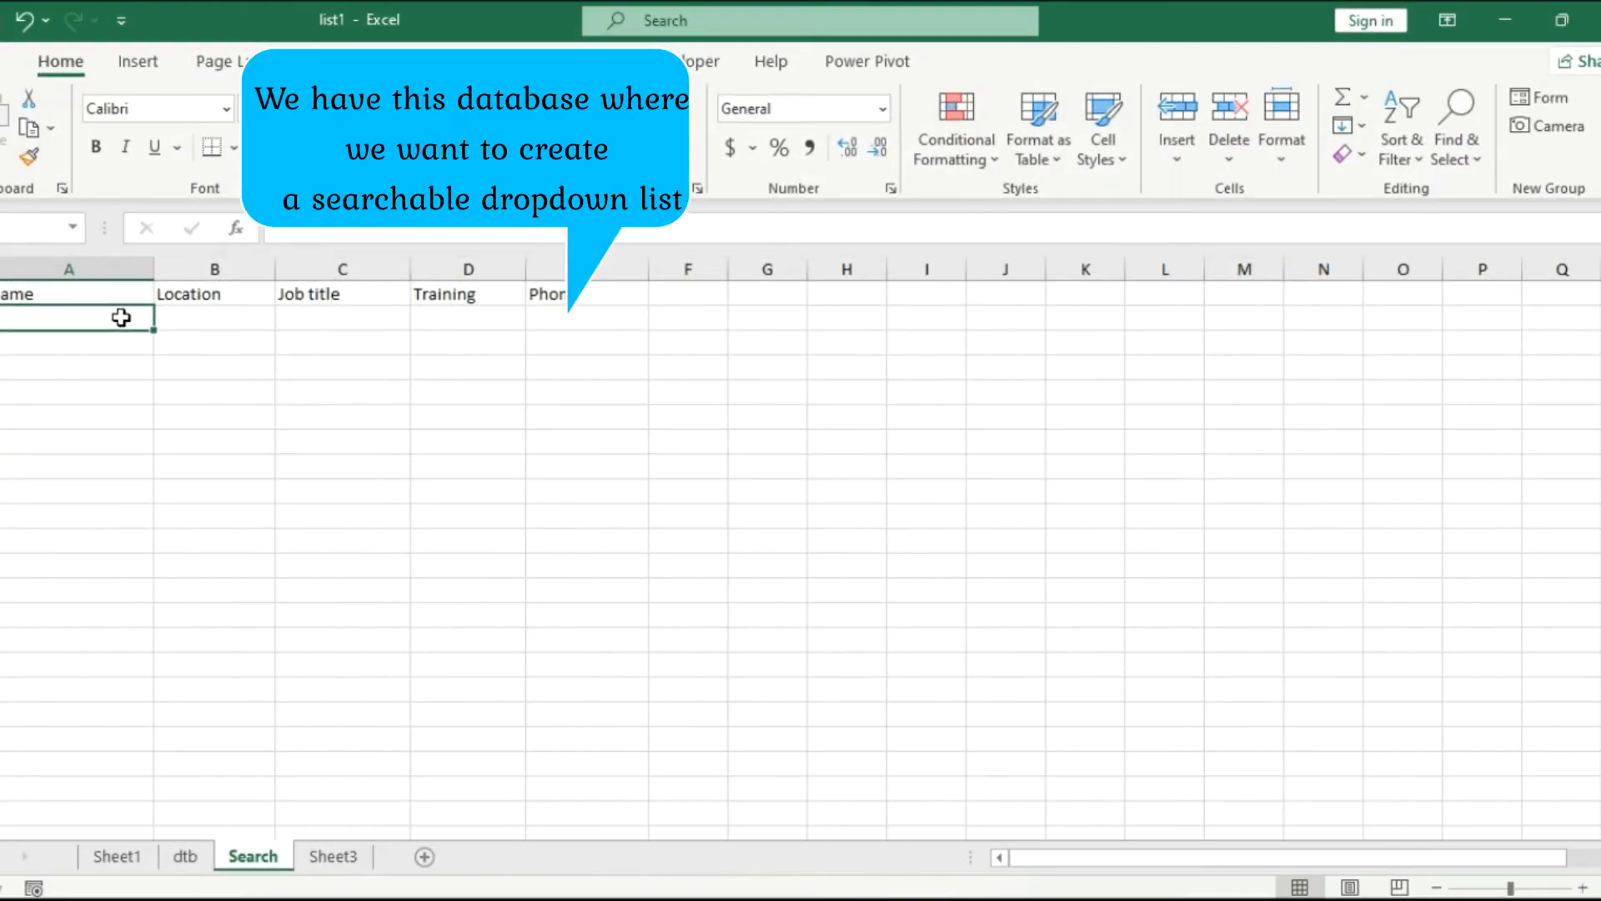
- Convert the data range A1:E25 on the dtb sheet into a table with headers
left_click(188, 858)
left_click(779, 322)
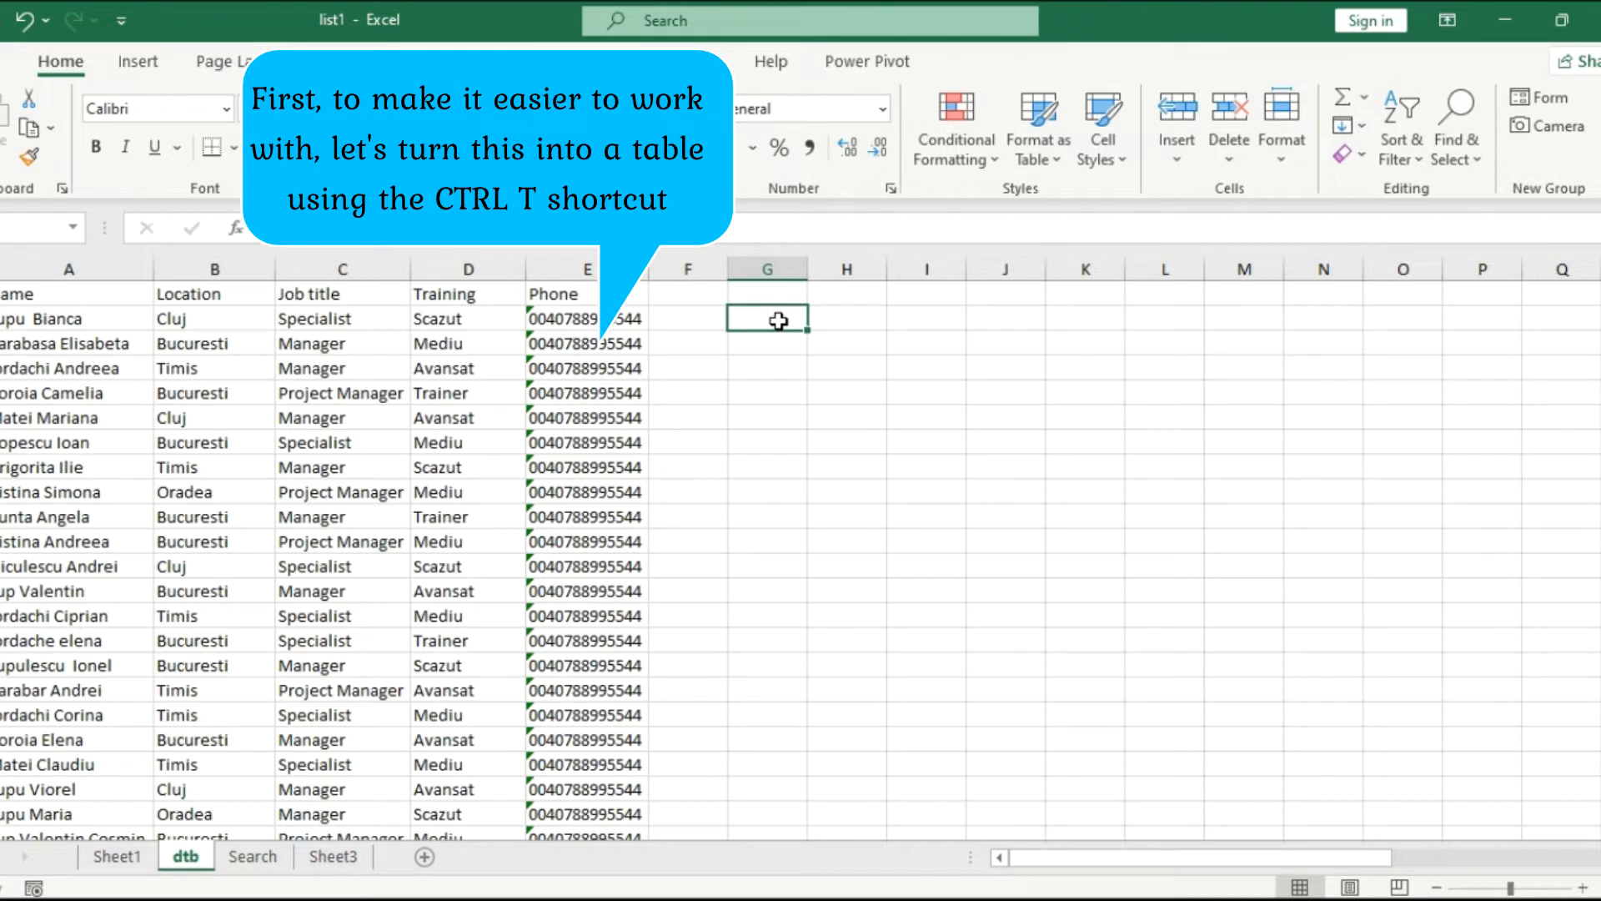
left_click(324, 390)
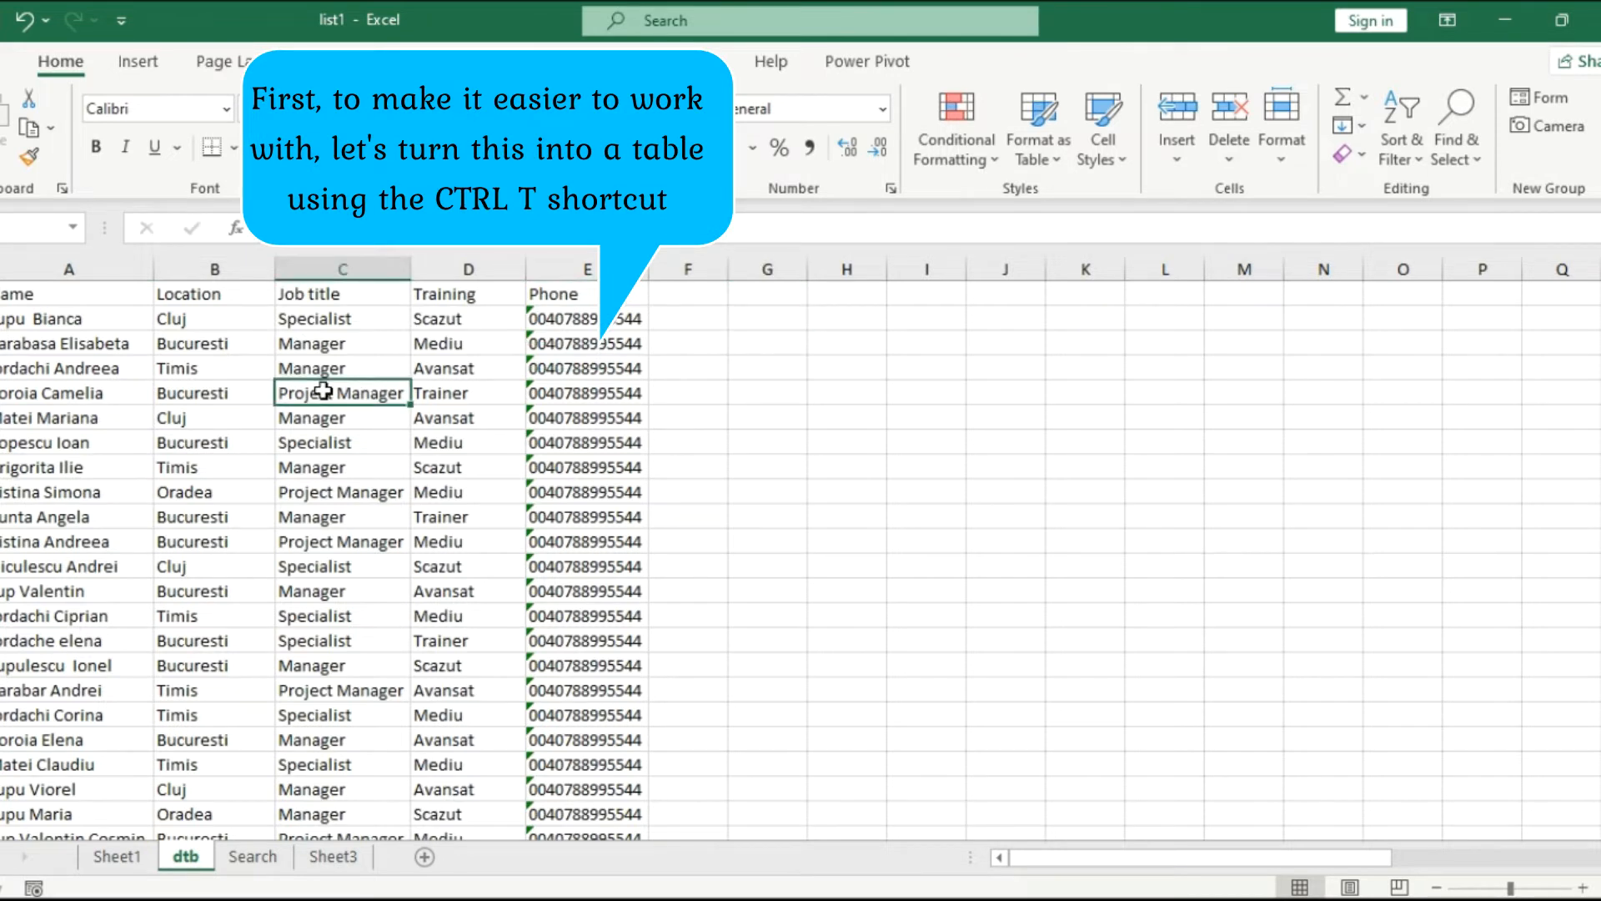
key("ctrl+t")
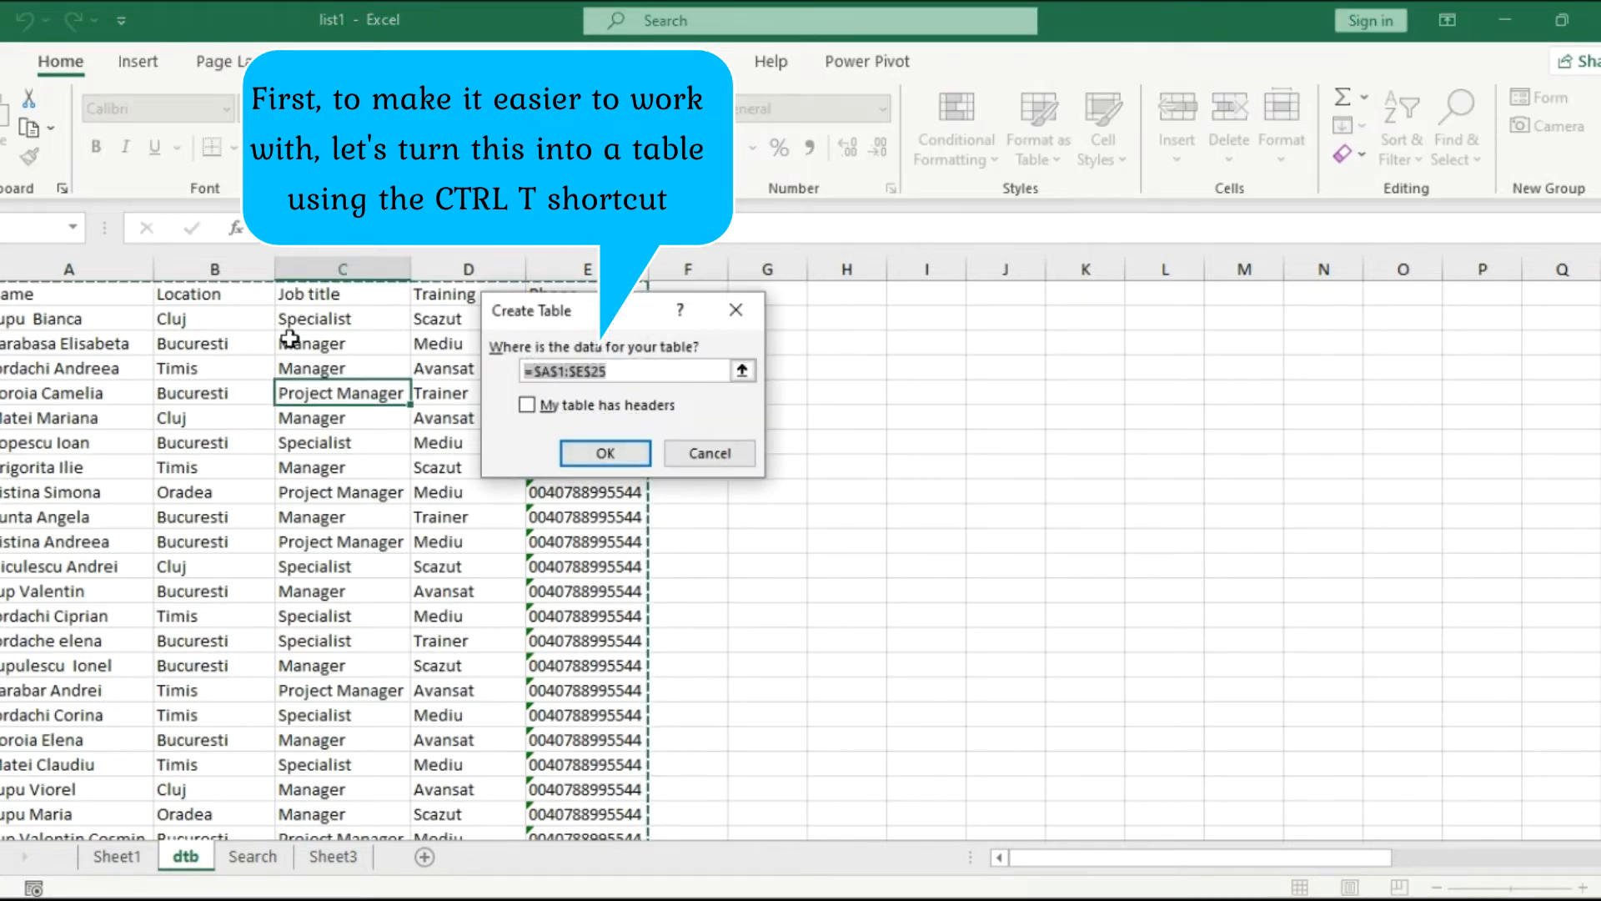
left_click(527, 405)
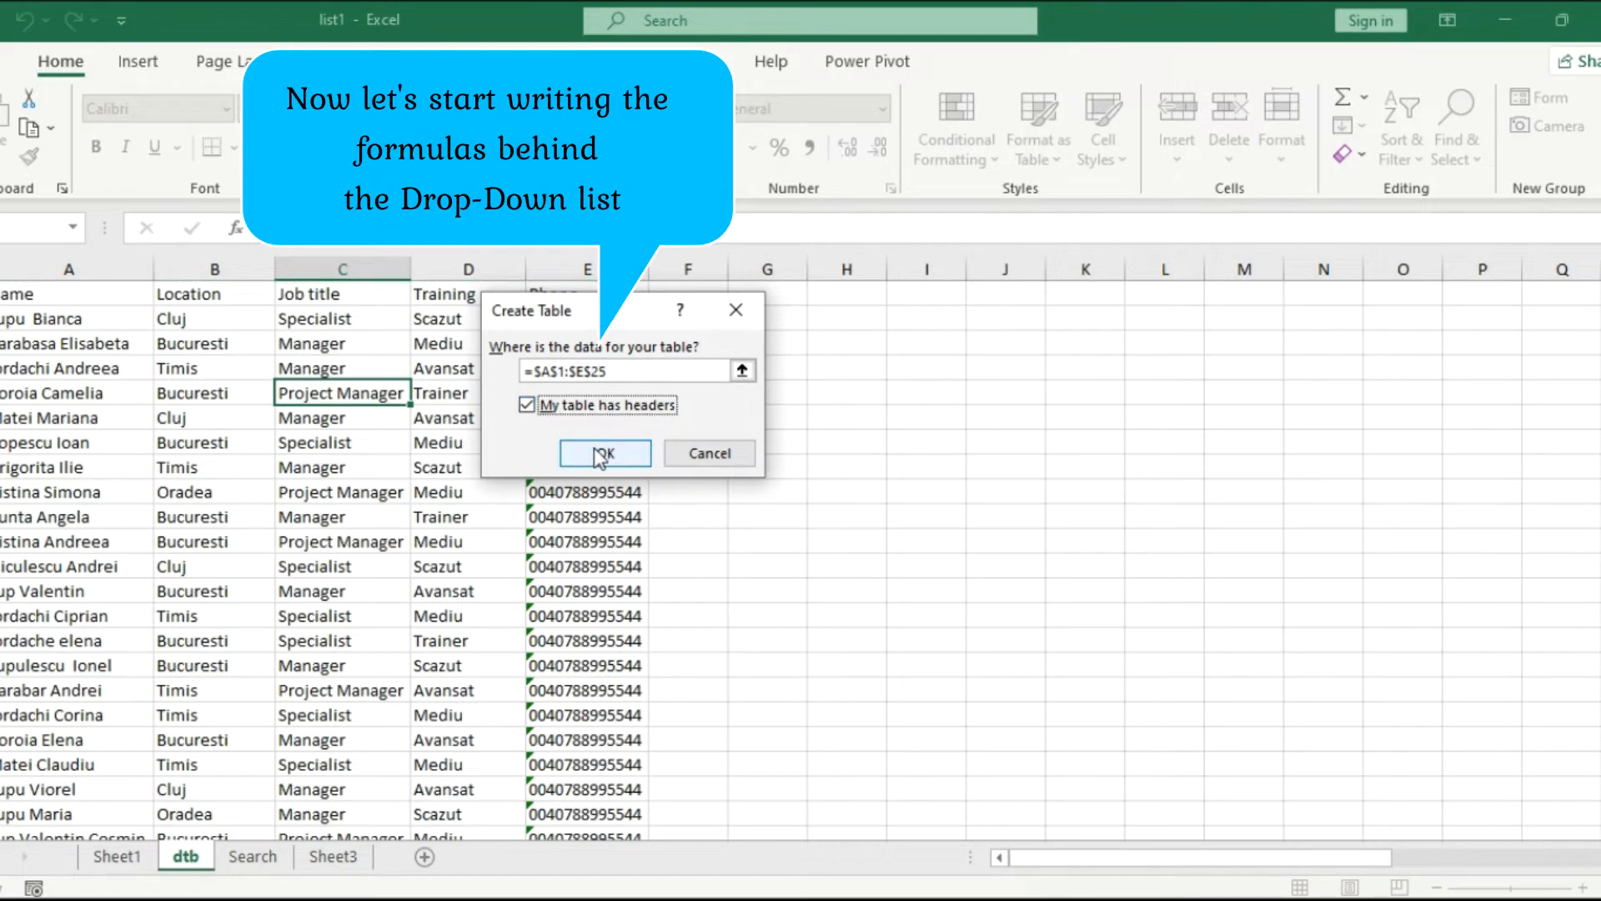
left_click(583, 453)
scroll(565, 422, "down", 5)
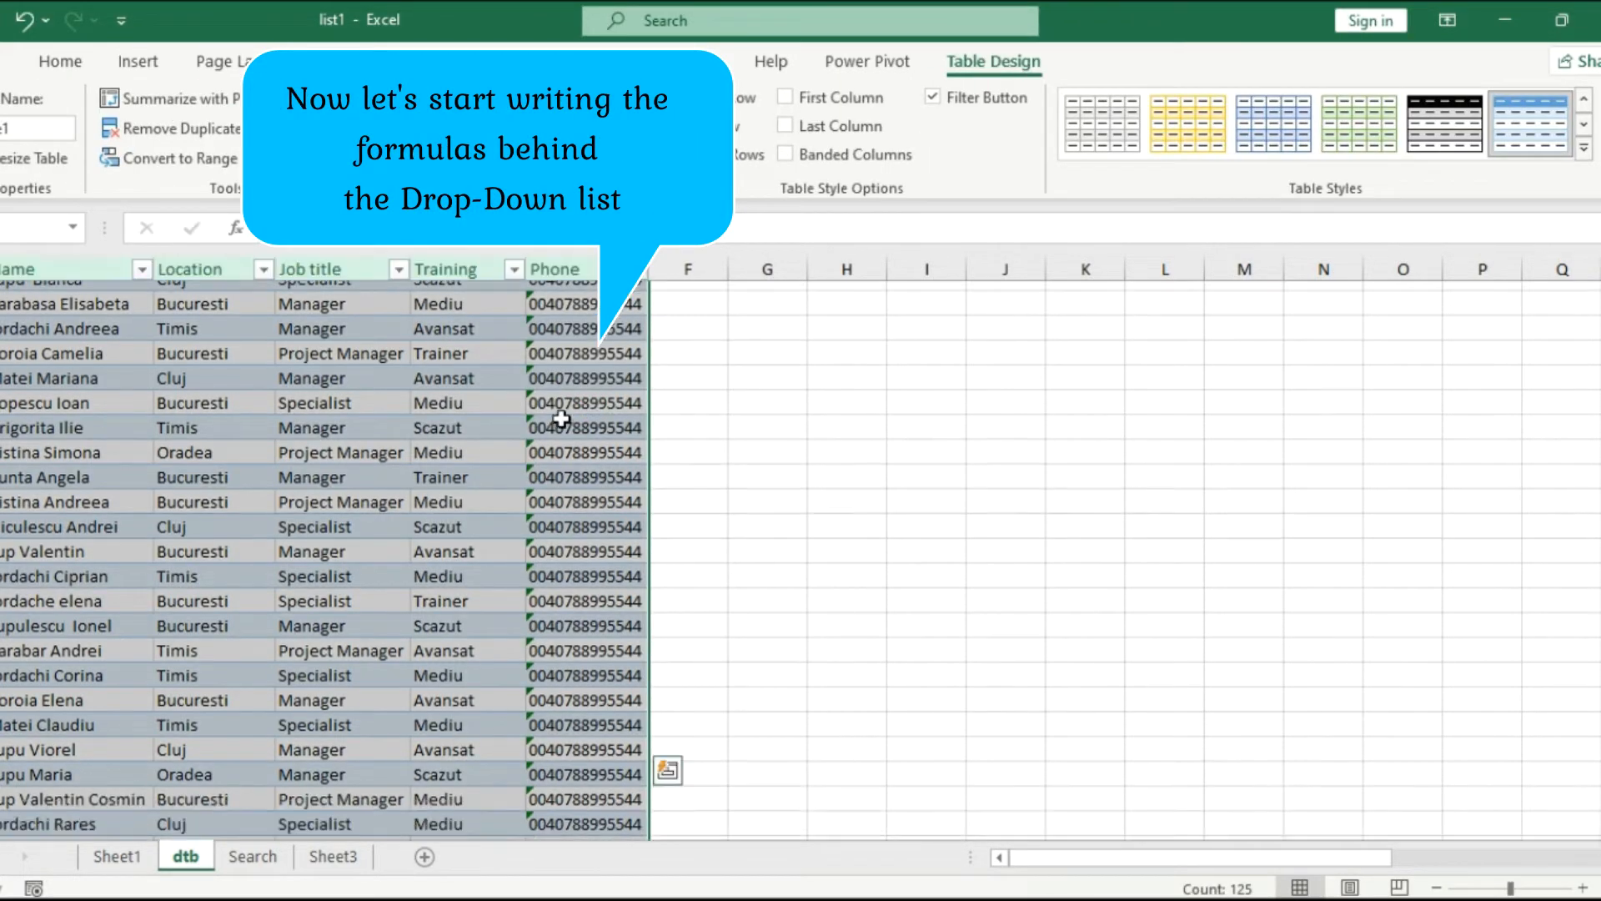
scroll(561, 418, "up", 5)
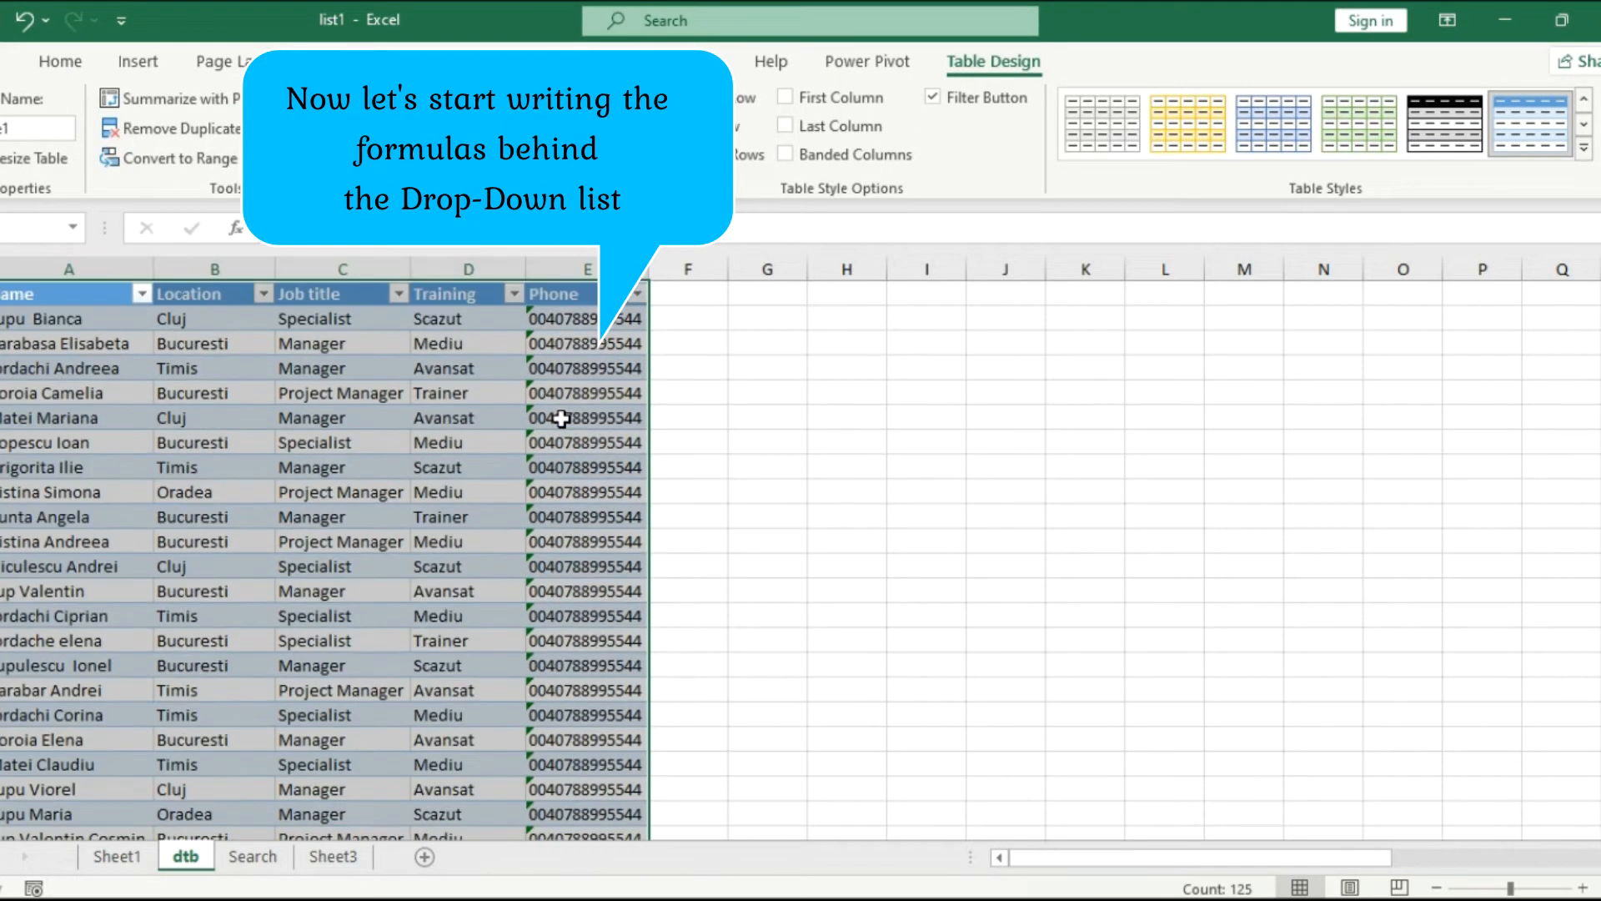
- Start a SEARCH formula in cell G2 of the dtb sheet with Search!A2 as the text to find
left_click(713, 338)
left_click(765, 321)
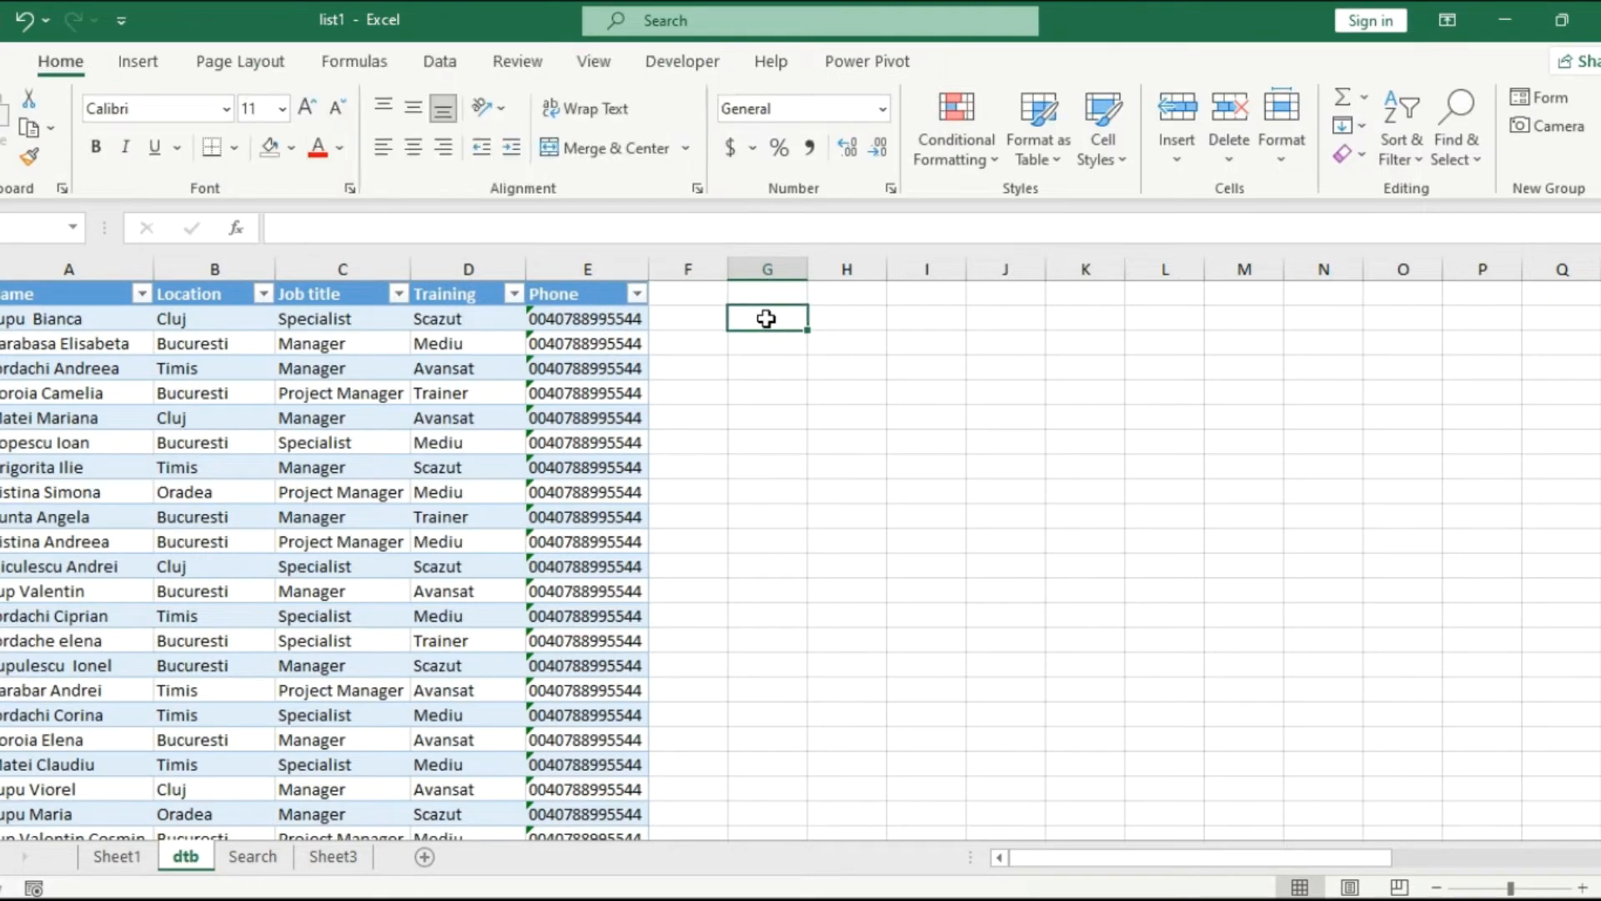
type("=")
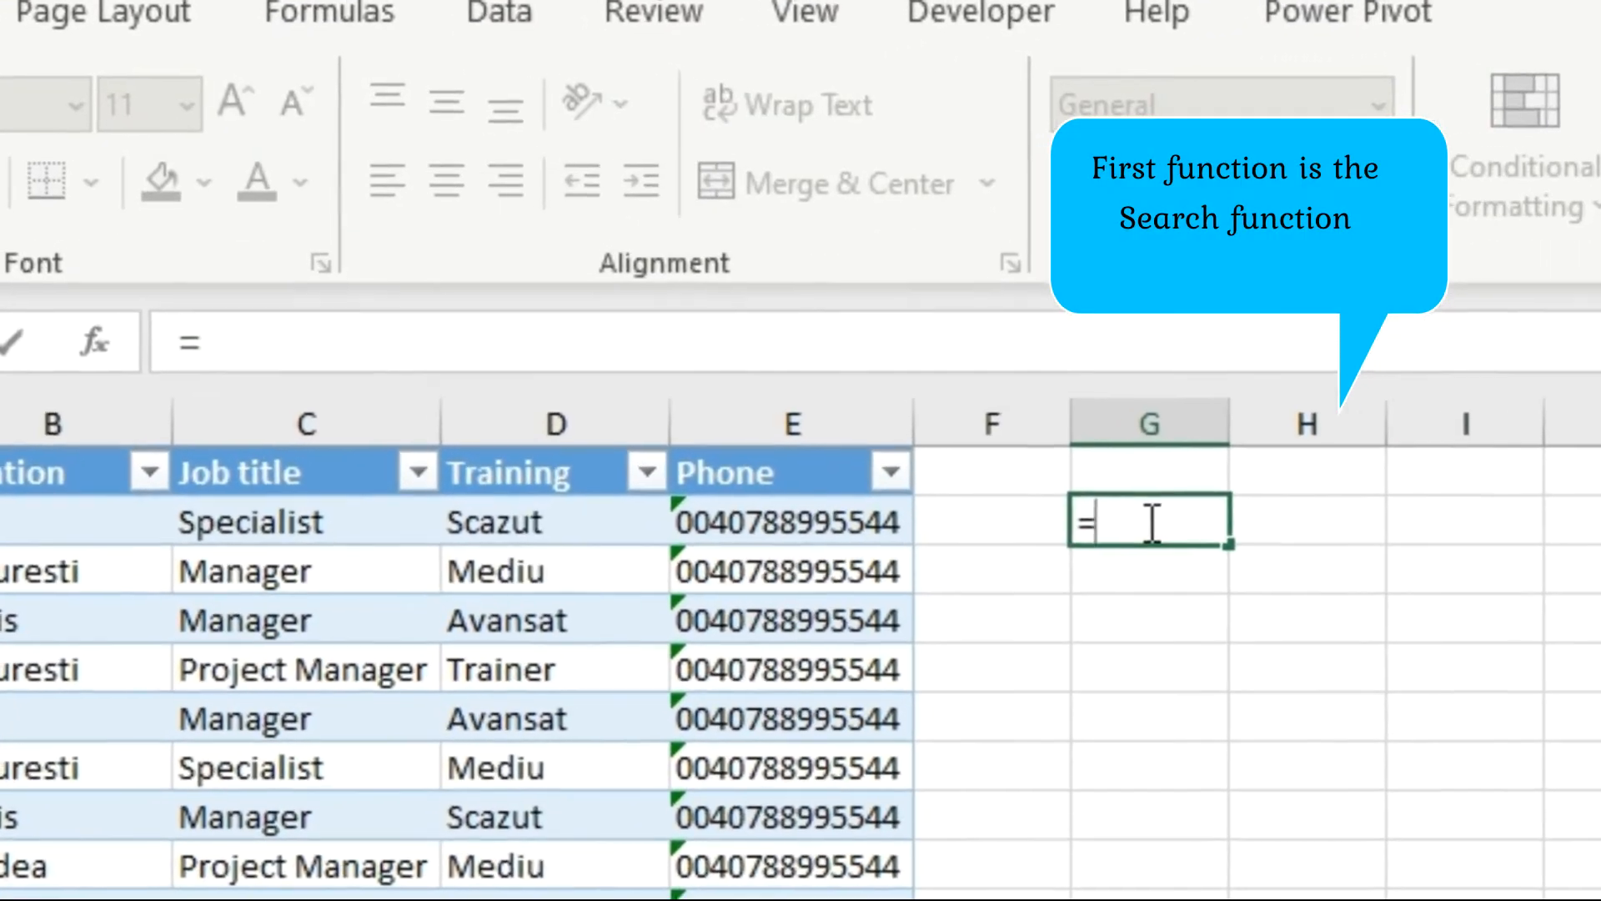
type("sea")
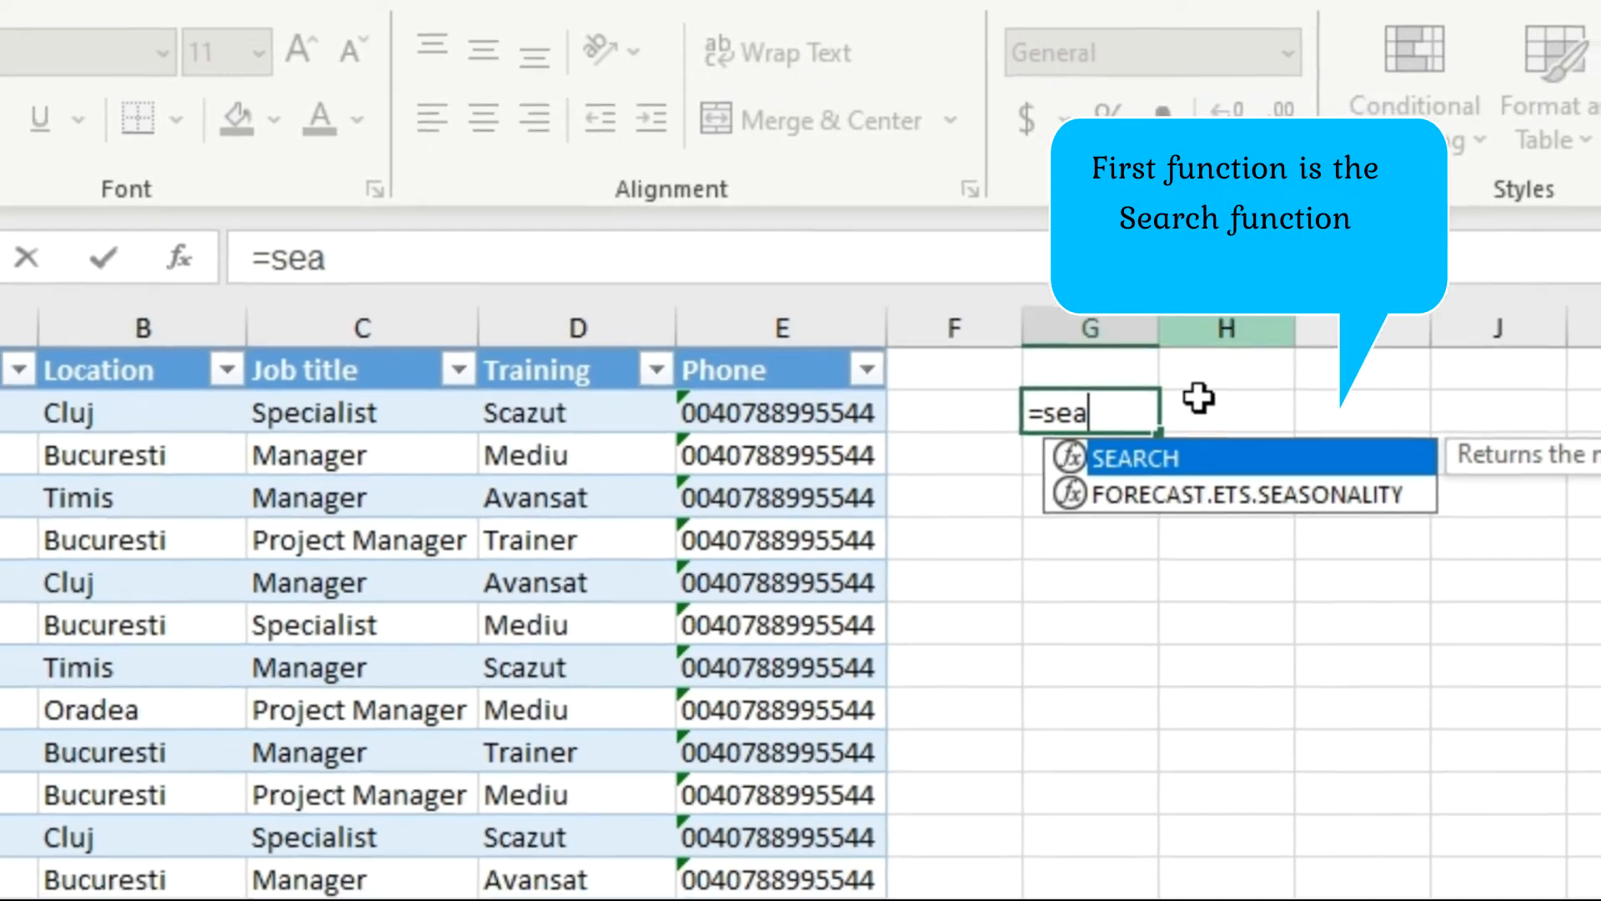
key("Tab")
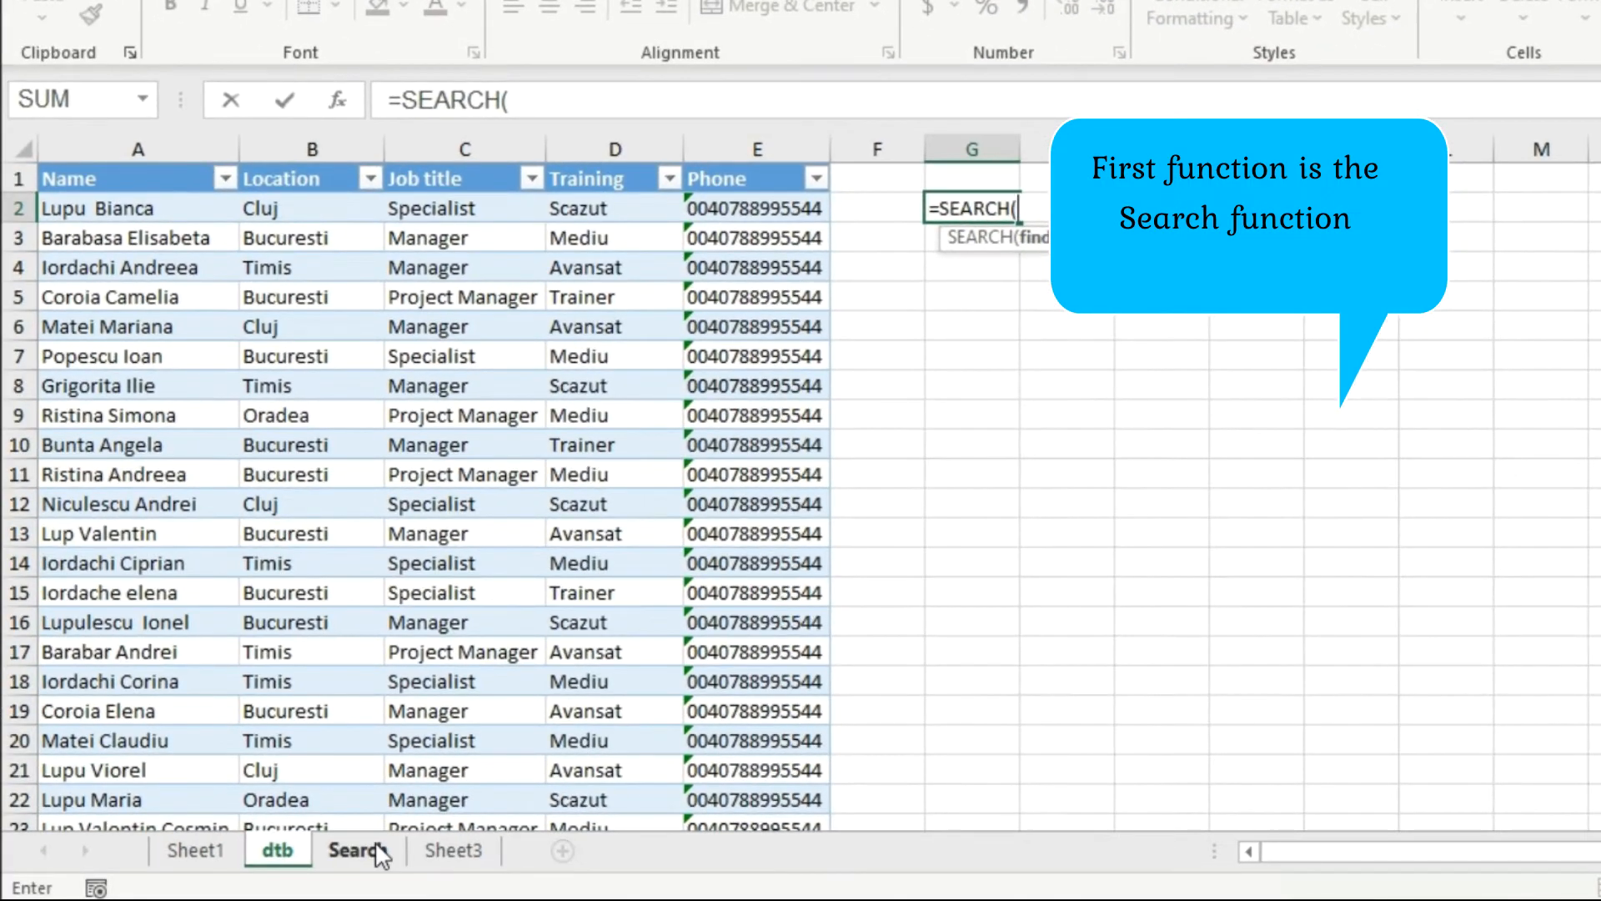
left_click(373, 849)
left_click(172, 218)
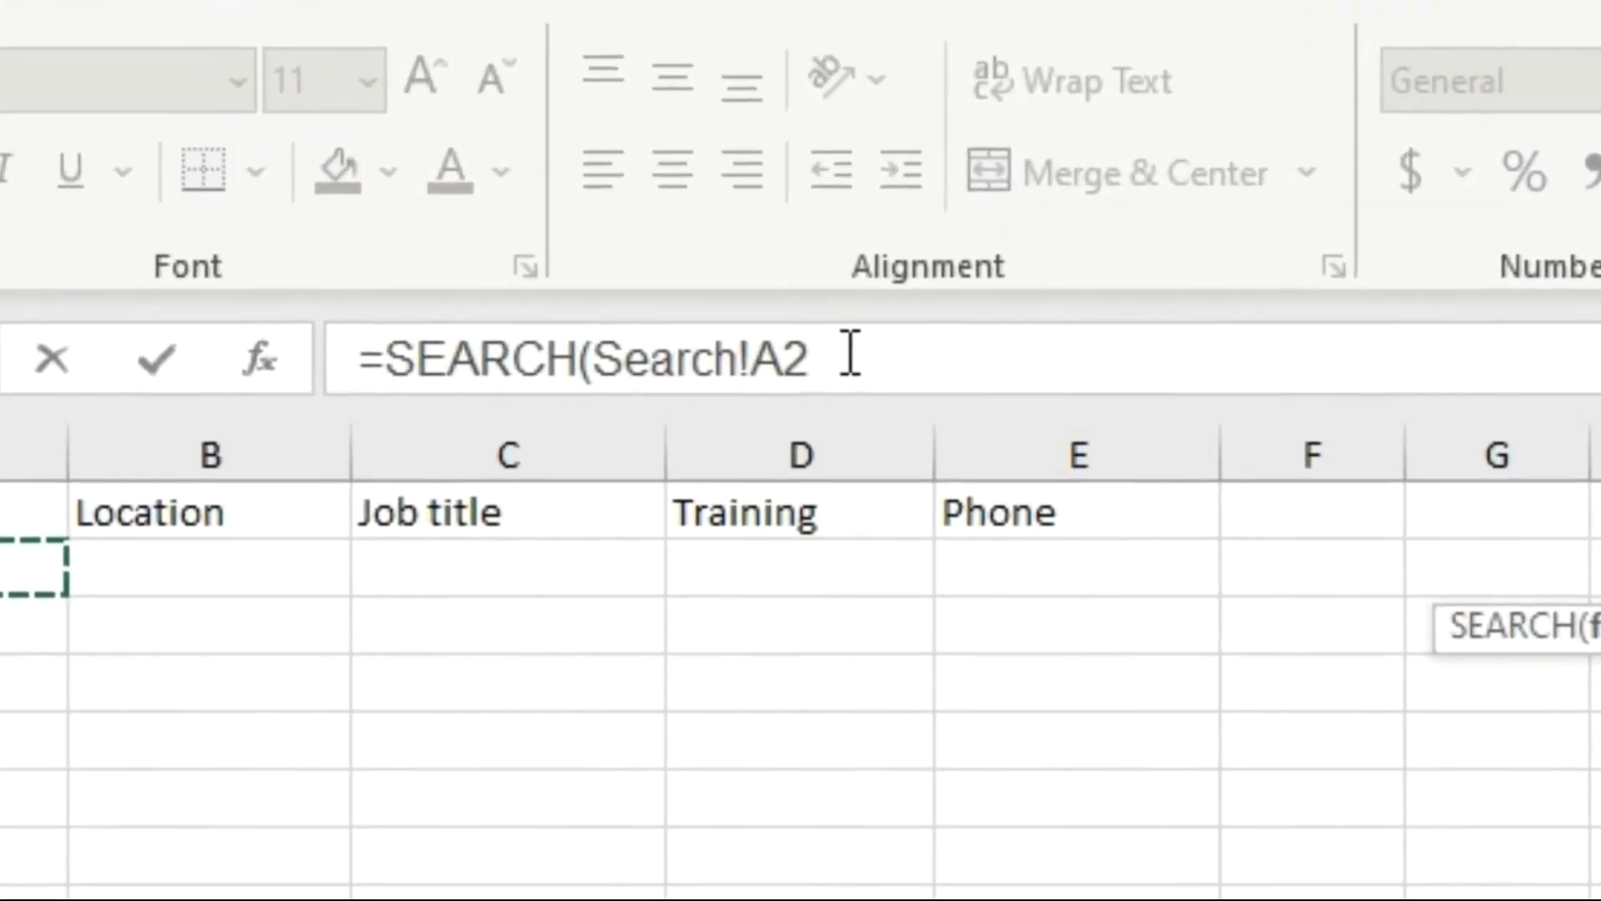
left_click(741, 220)
- Set the whole Name column of the dtb table, Table1[Name], as the SEARCH formula's within_text argument
type(",")
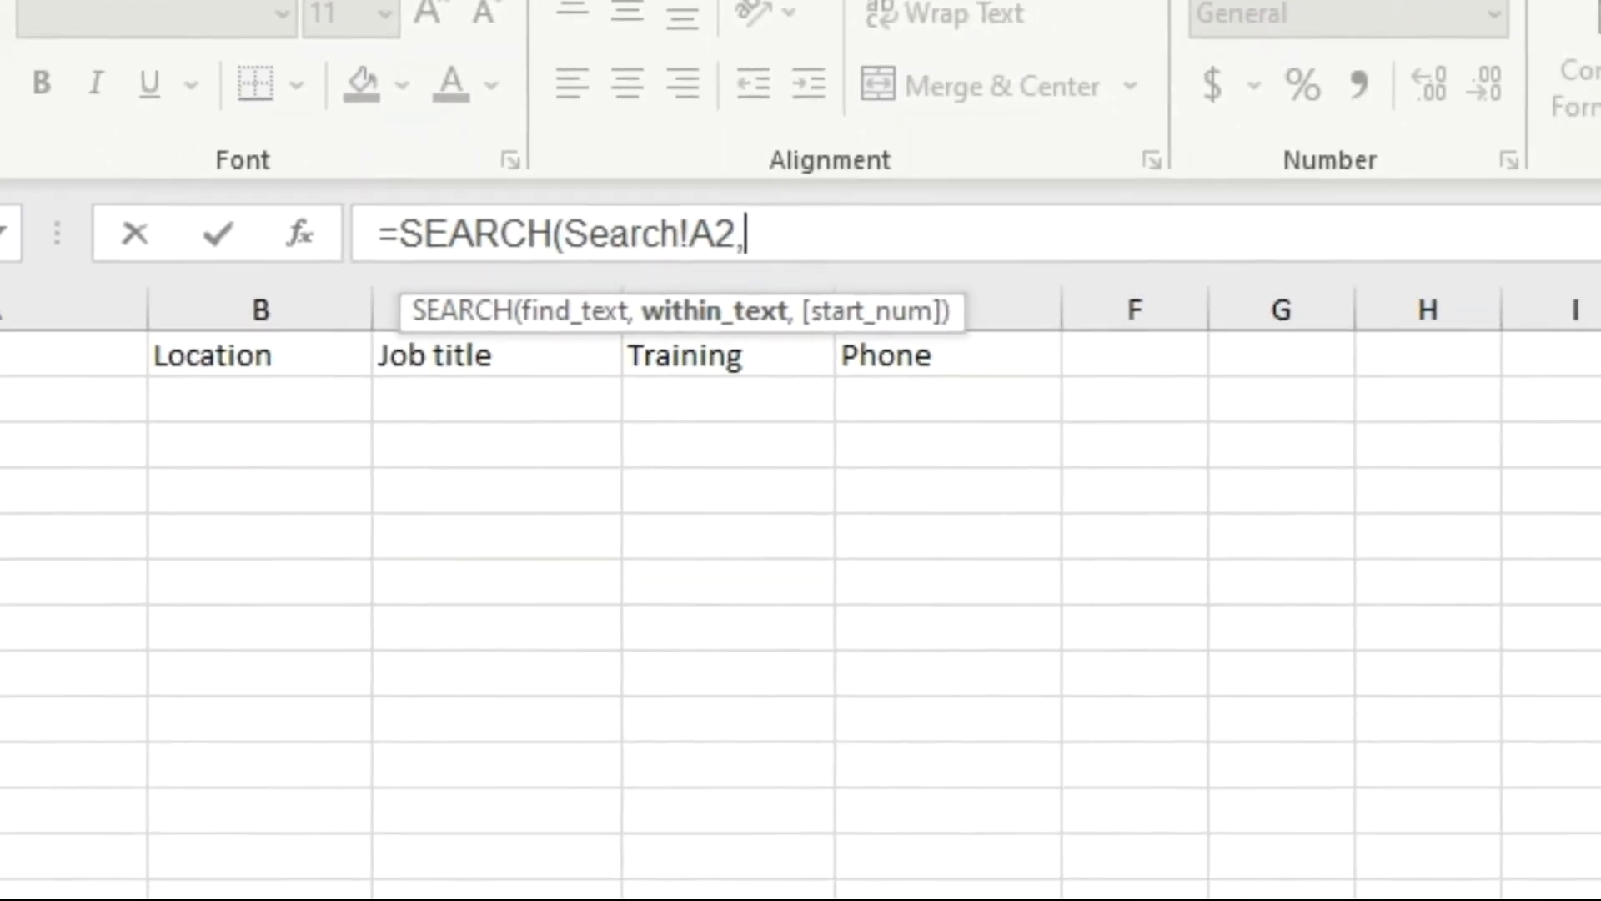
key("ctrl+Page_Up")
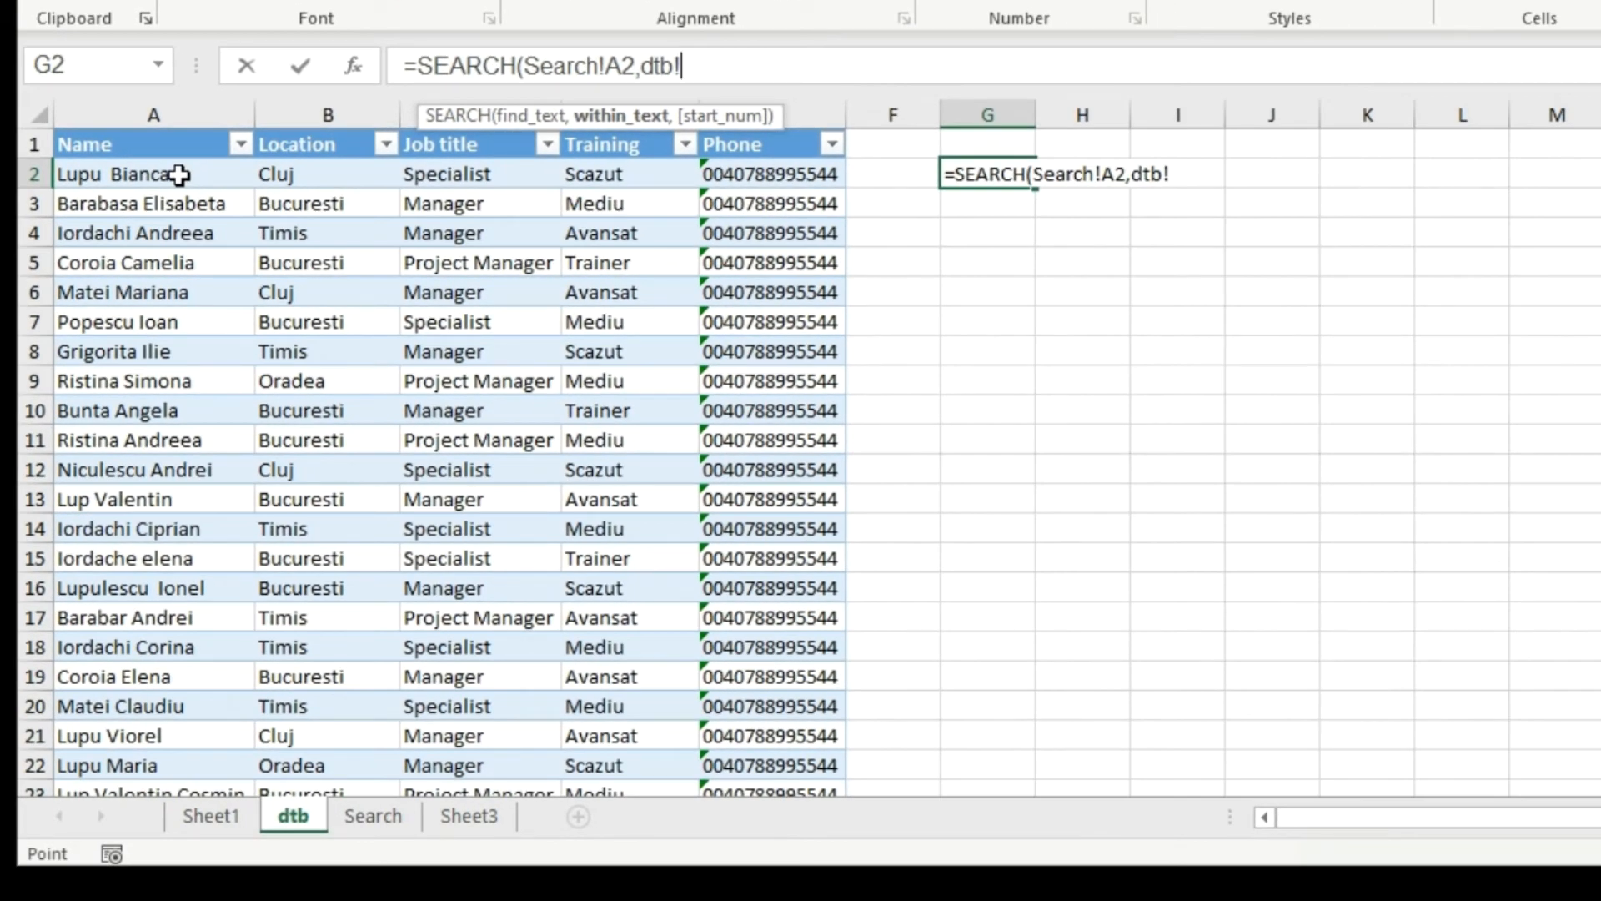
left_click(179, 174)
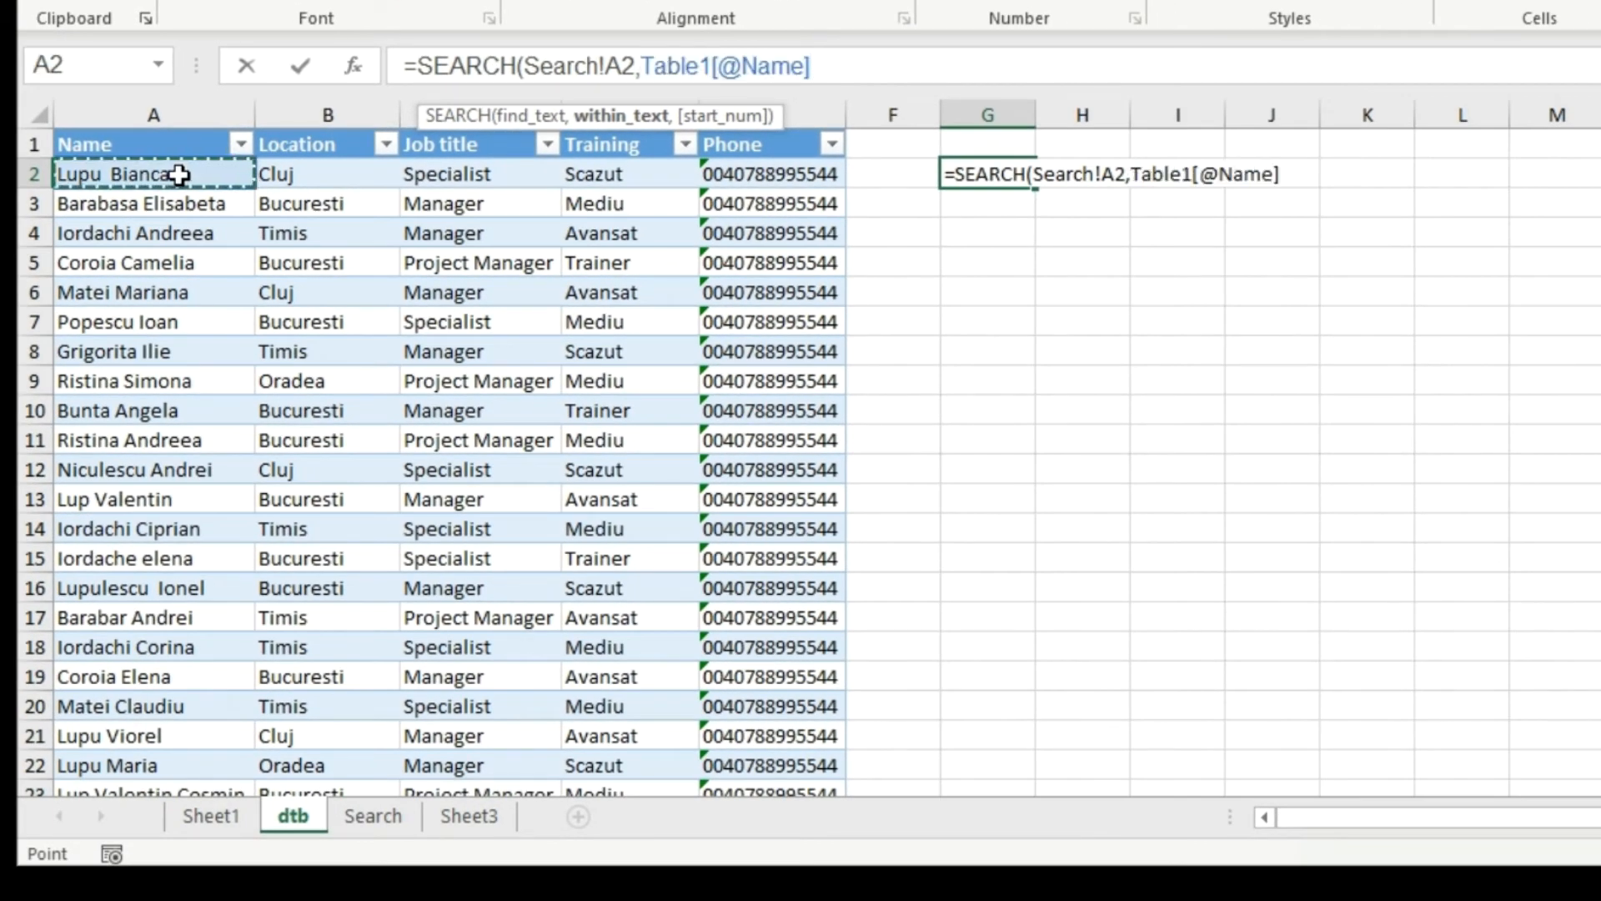
key("ctrl+shift+Down")
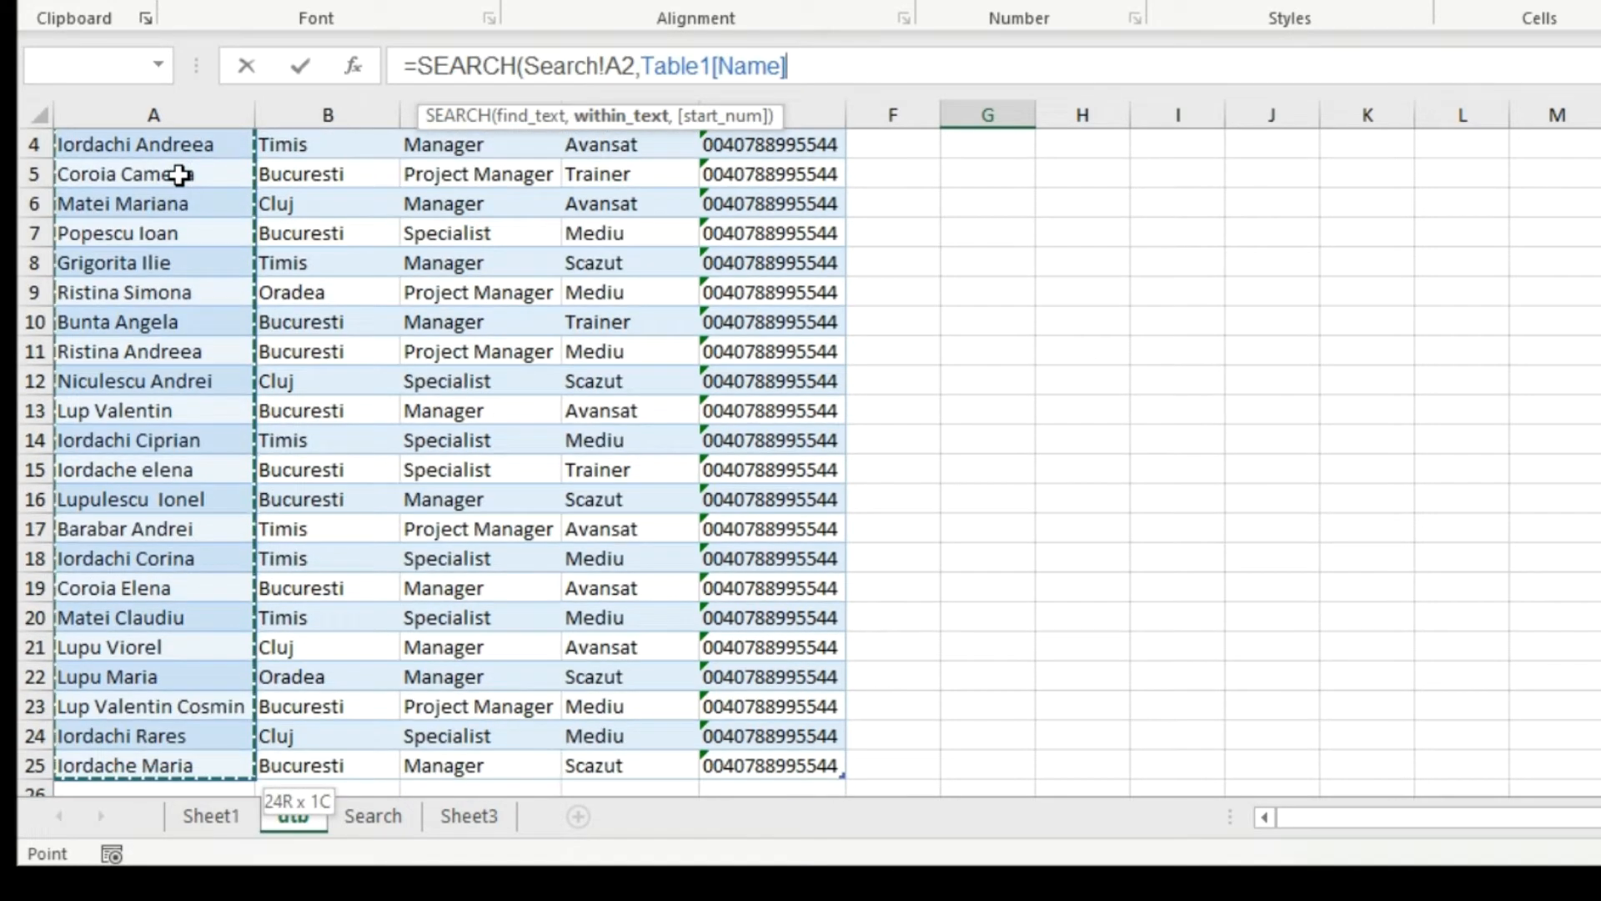
- Close and enter the formula =SEARCH(Search!A2,Table1[Name]) in cell G2 of the dtb sheet
left_click(850, 68)
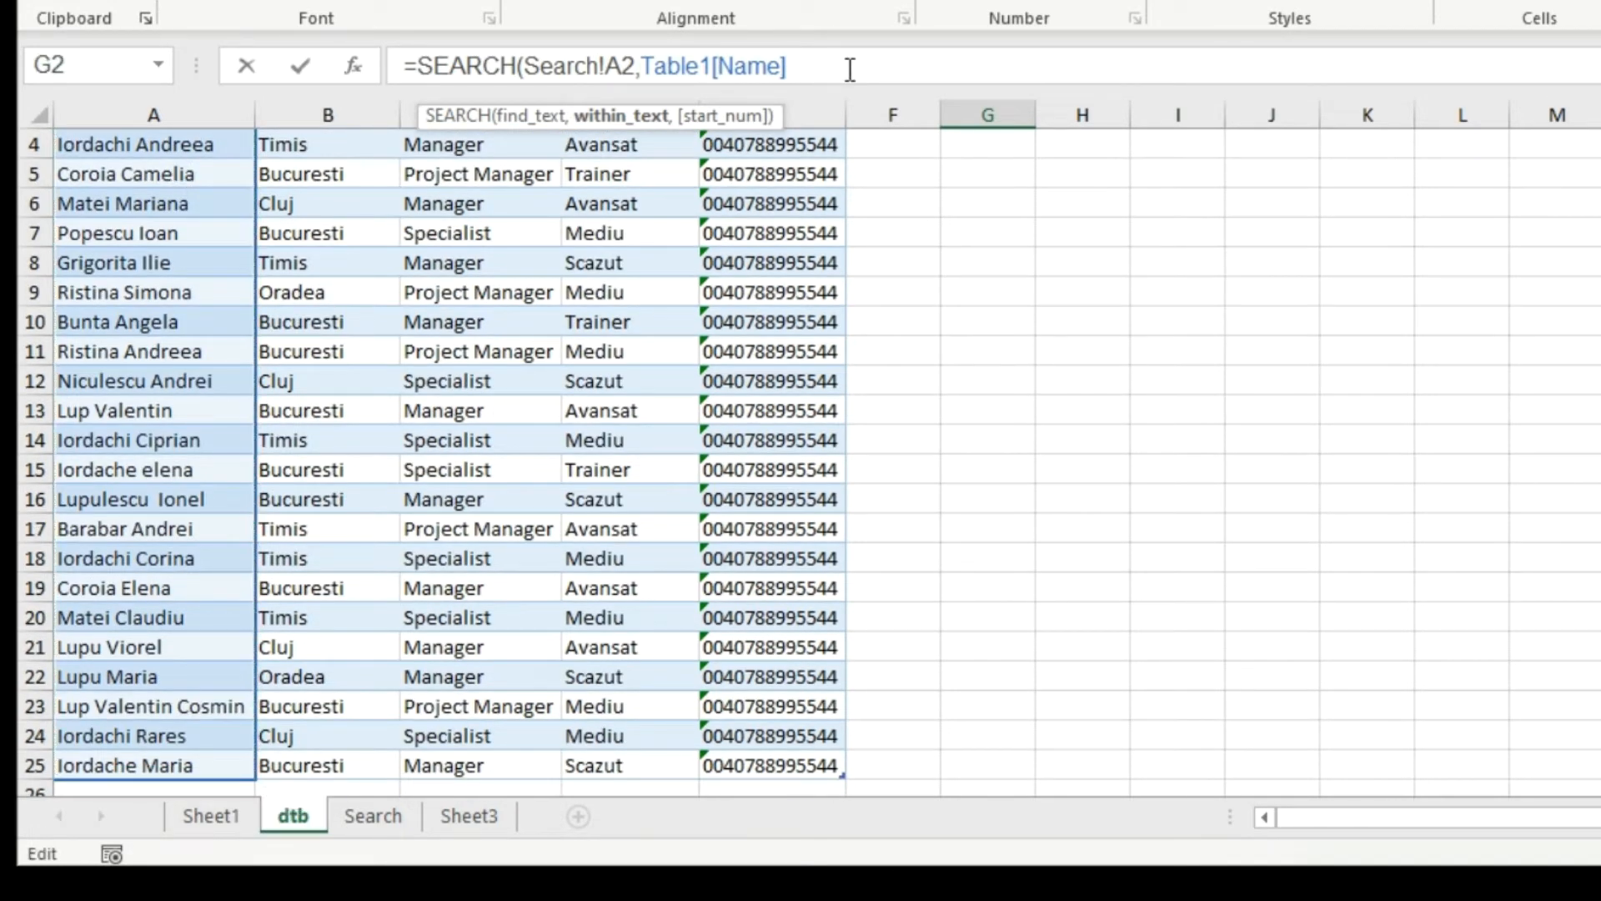
type(")")
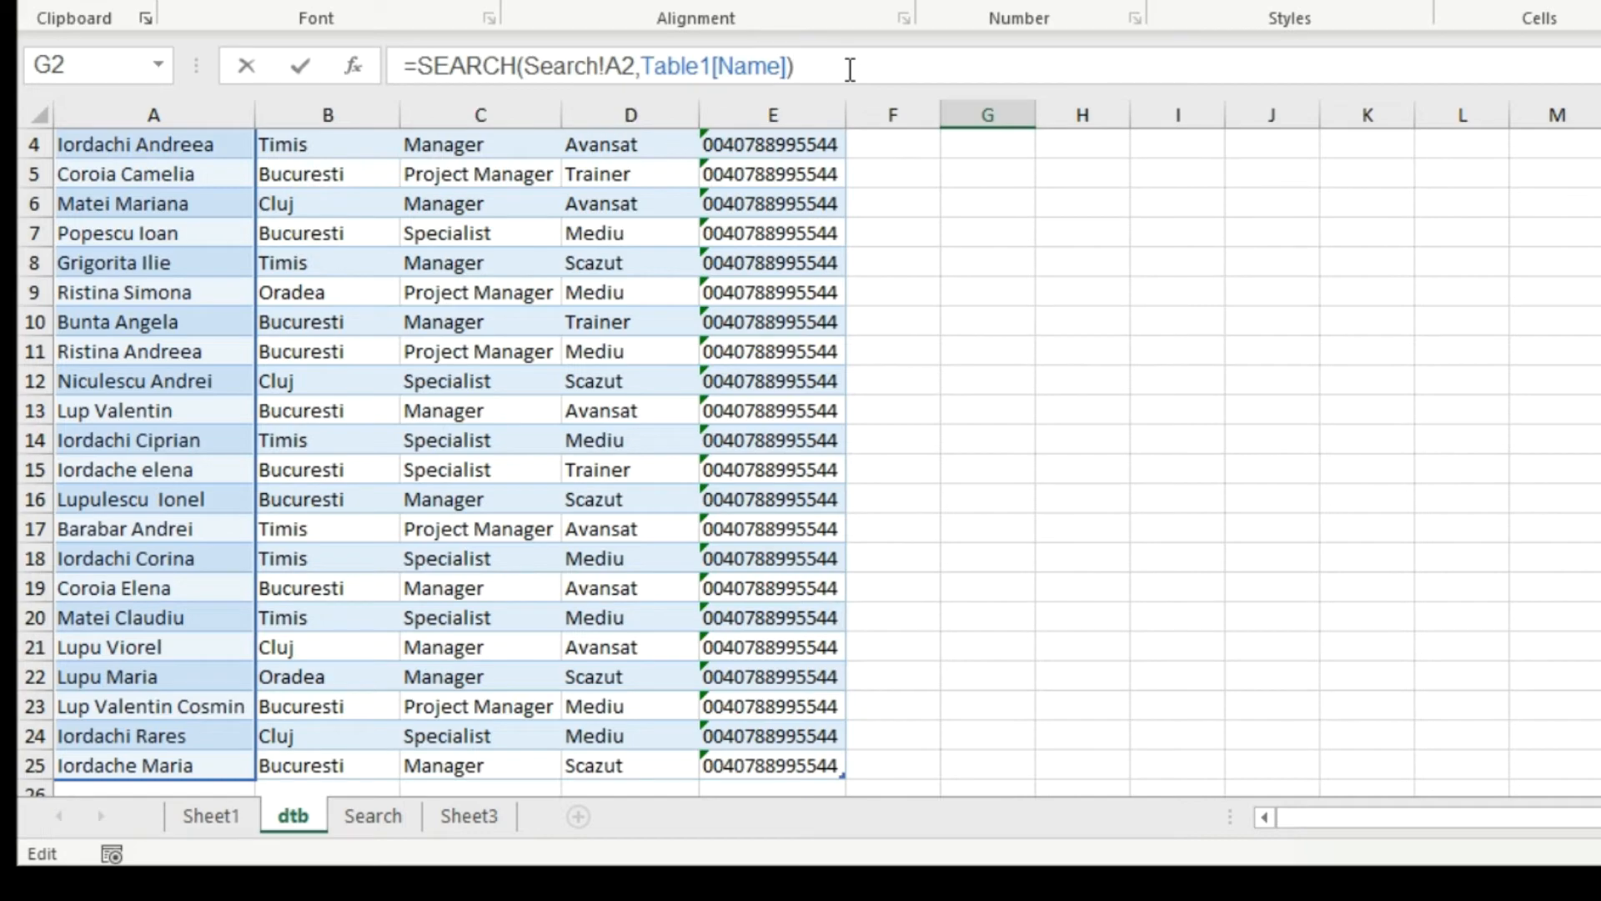
key("Return")
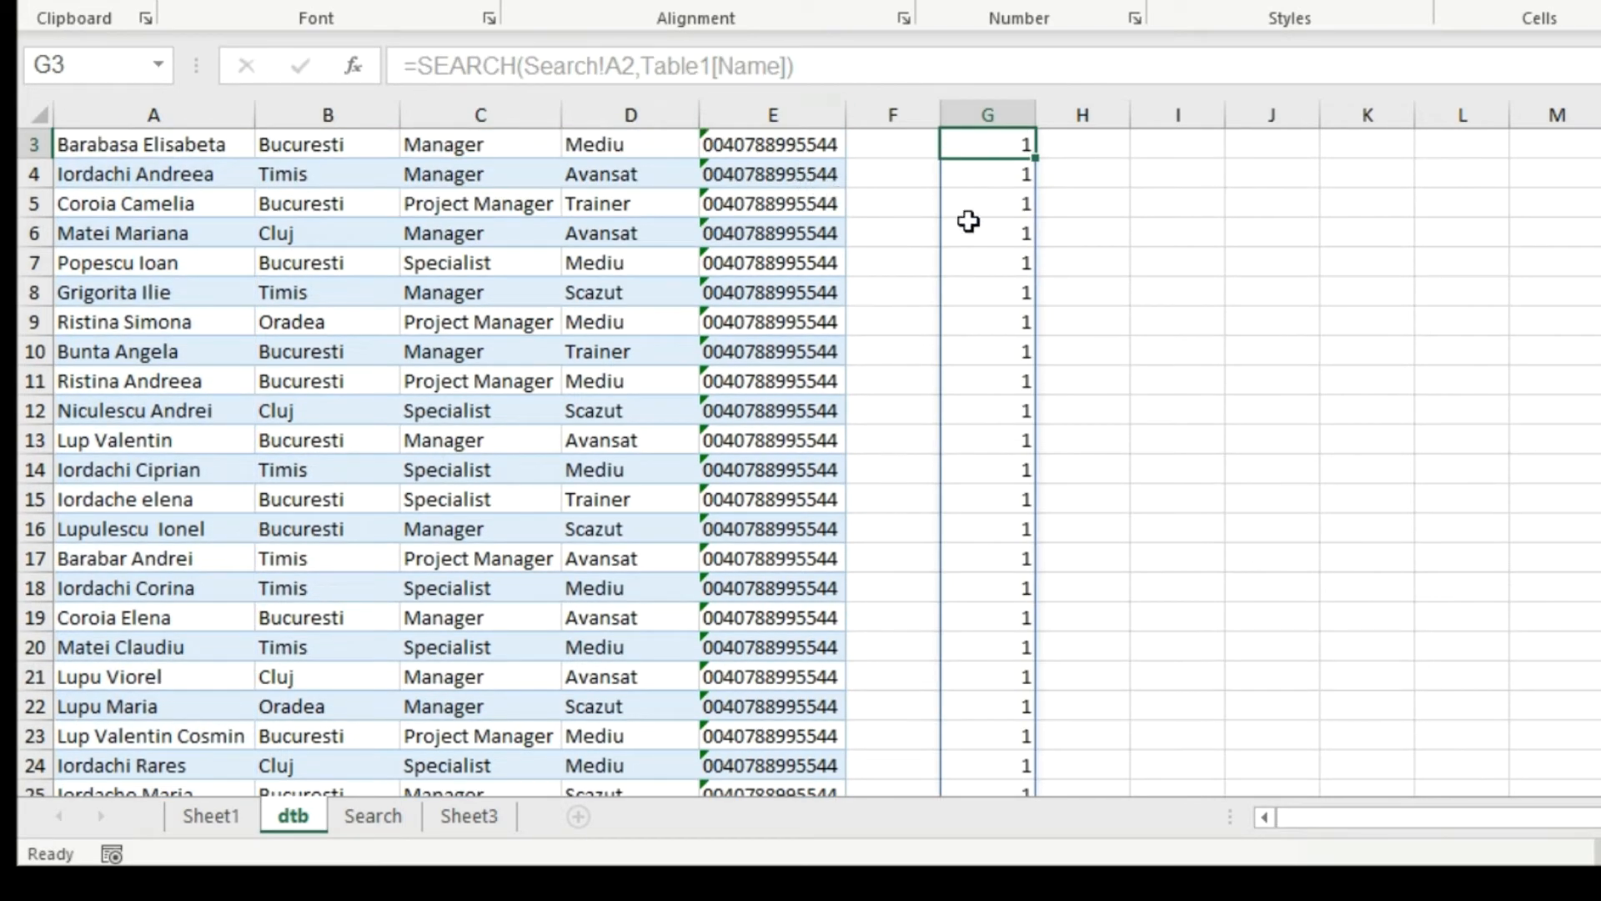
- Wrap the SEARCH formula in cell G2 in ISNUMBER, making it =ISNUMBER(SEARCH(Search!A2,Table1[Name]))
scroll(981, 223, "up", 1)
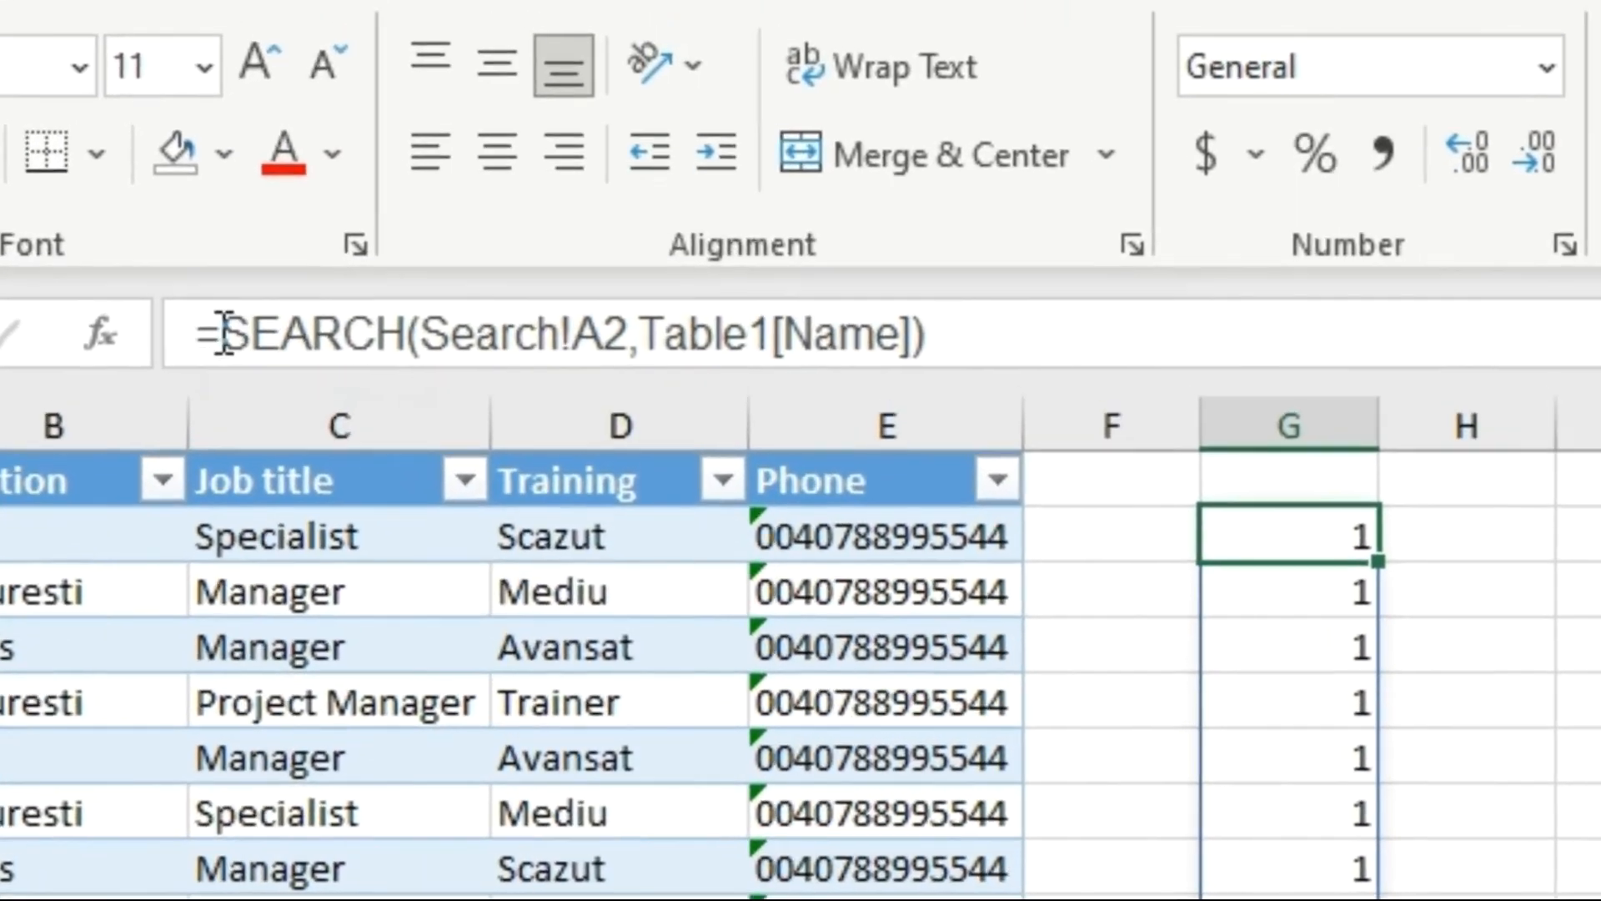
left_click(276, 259)
type("i")
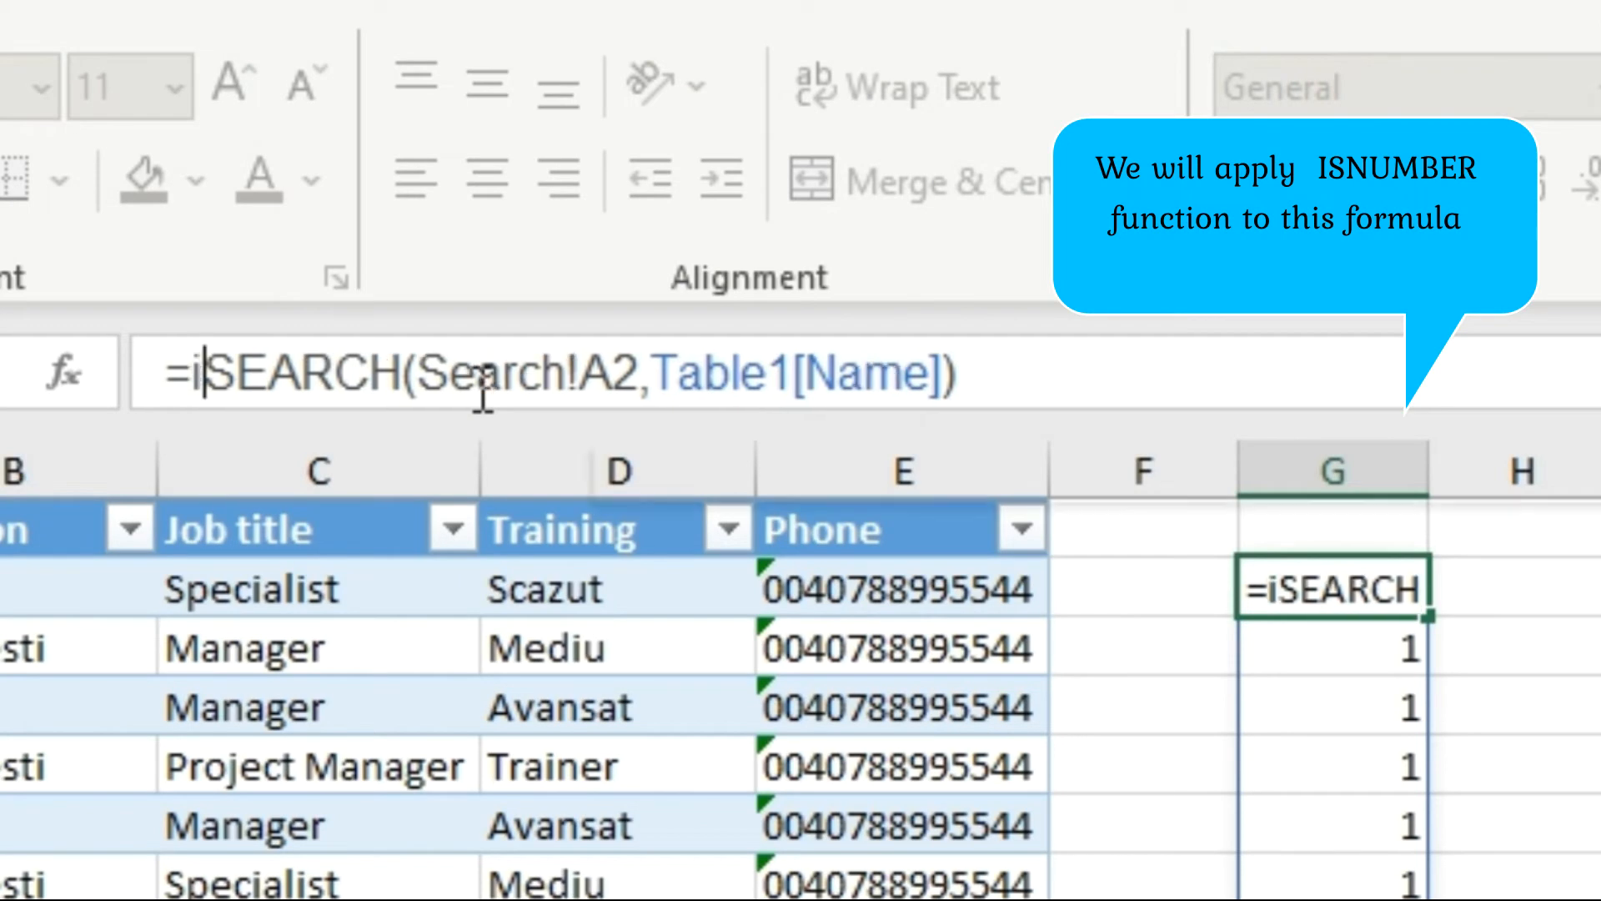
type("sn")
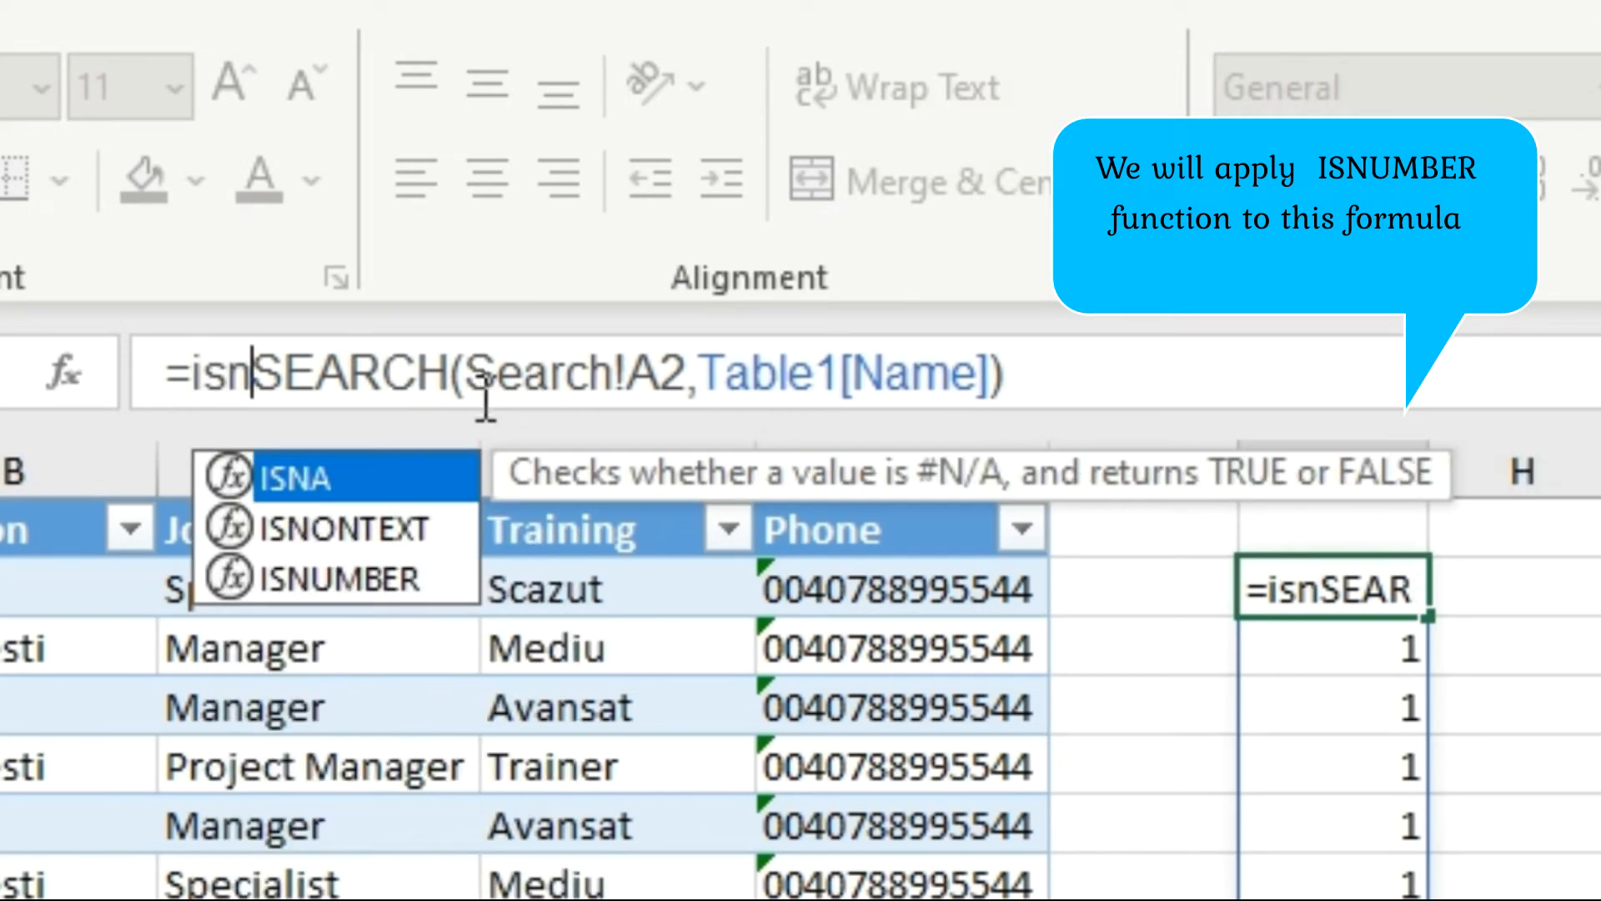
double_click(417, 583)
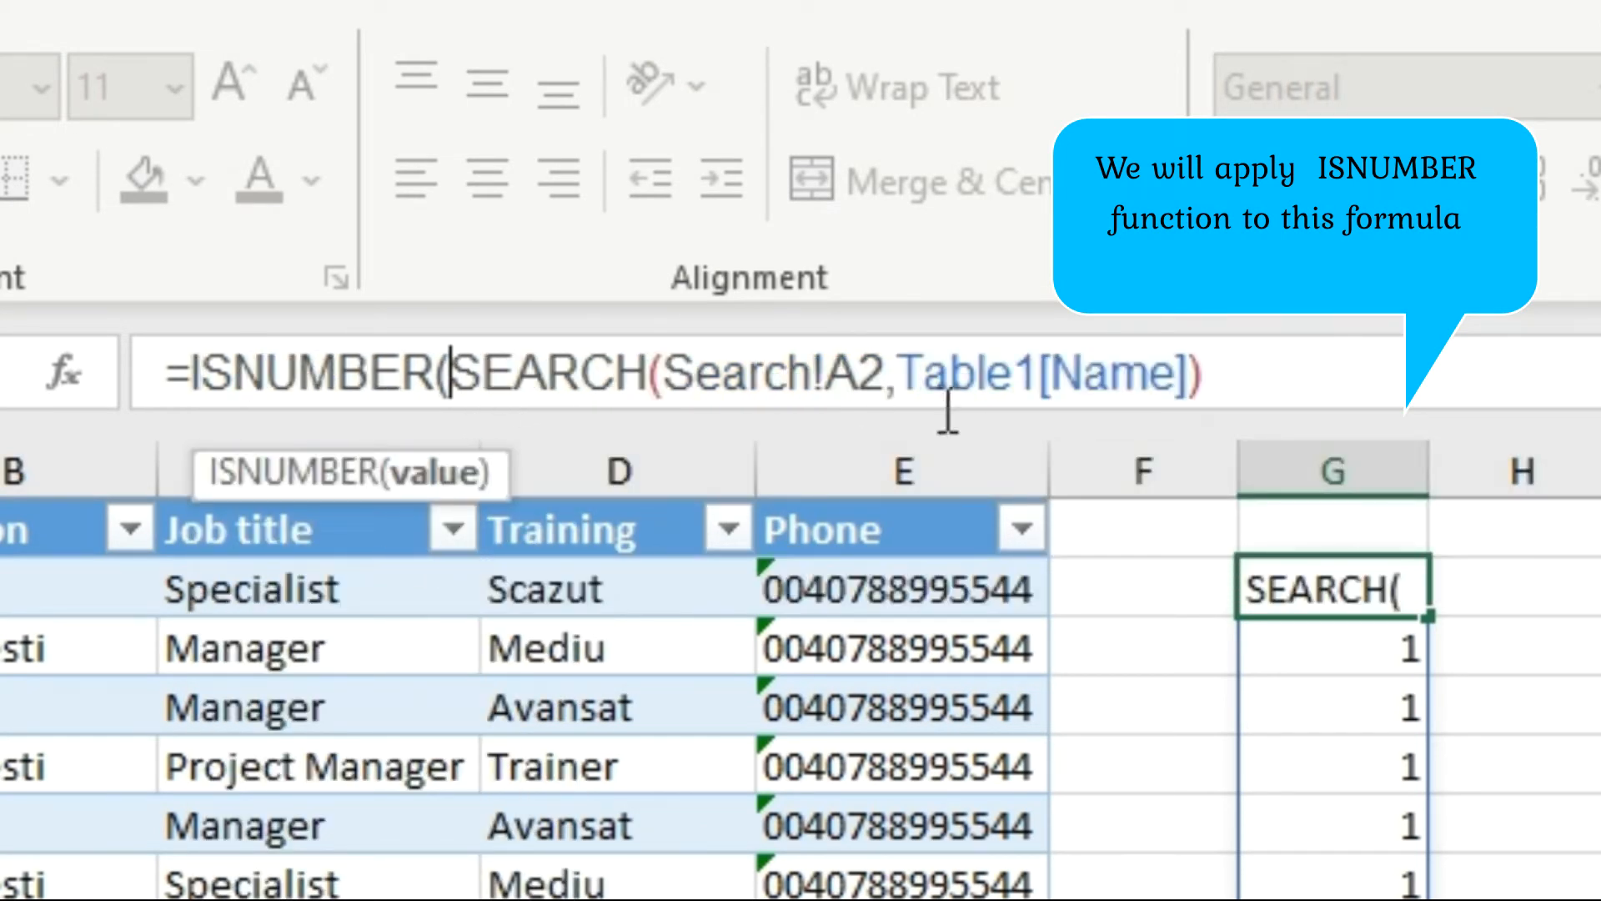
left_click(1339, 375)
type("))")
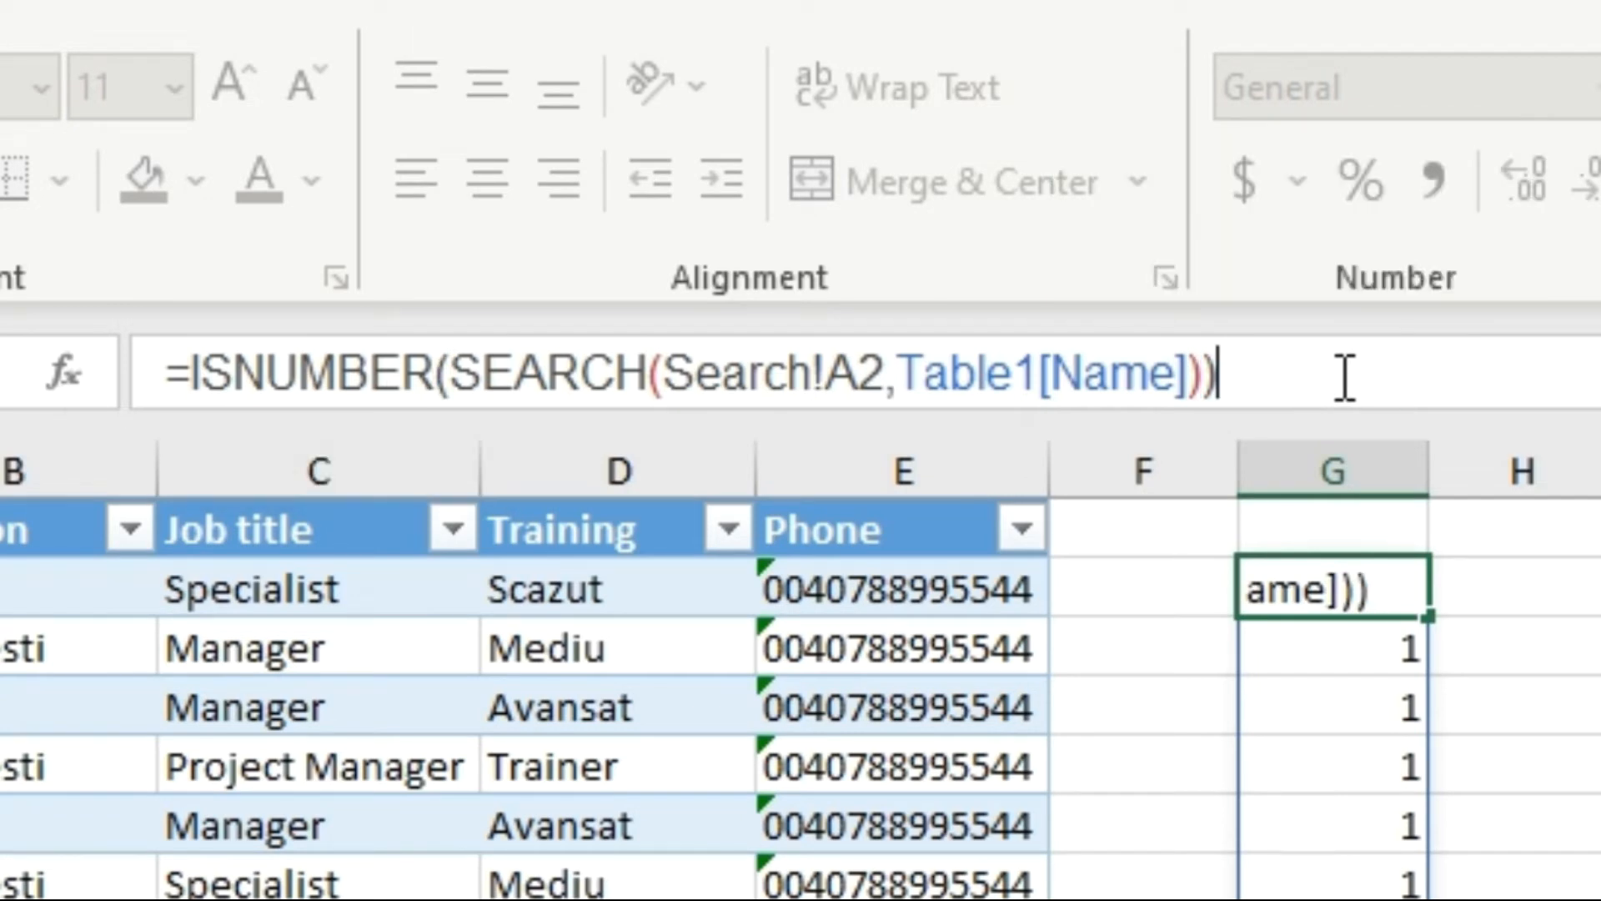
key("Return")
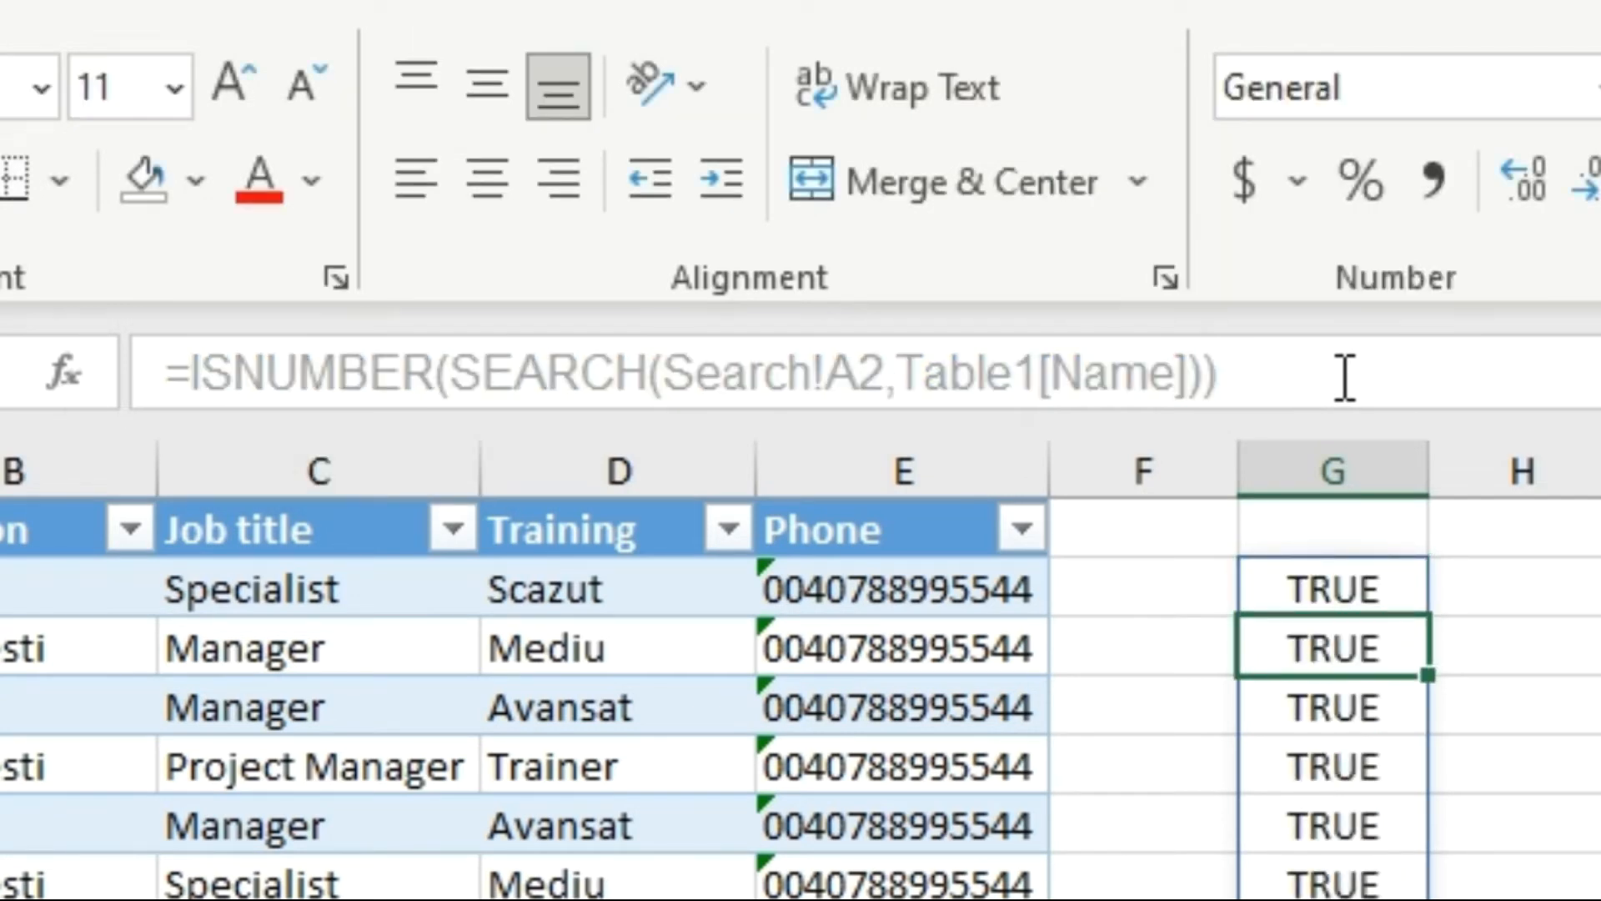
- Wrap the G2 formula in FILTER, with Table1[Name] as the array and the existing ISNUMBER test as the include argument
left_click(1345, 590)
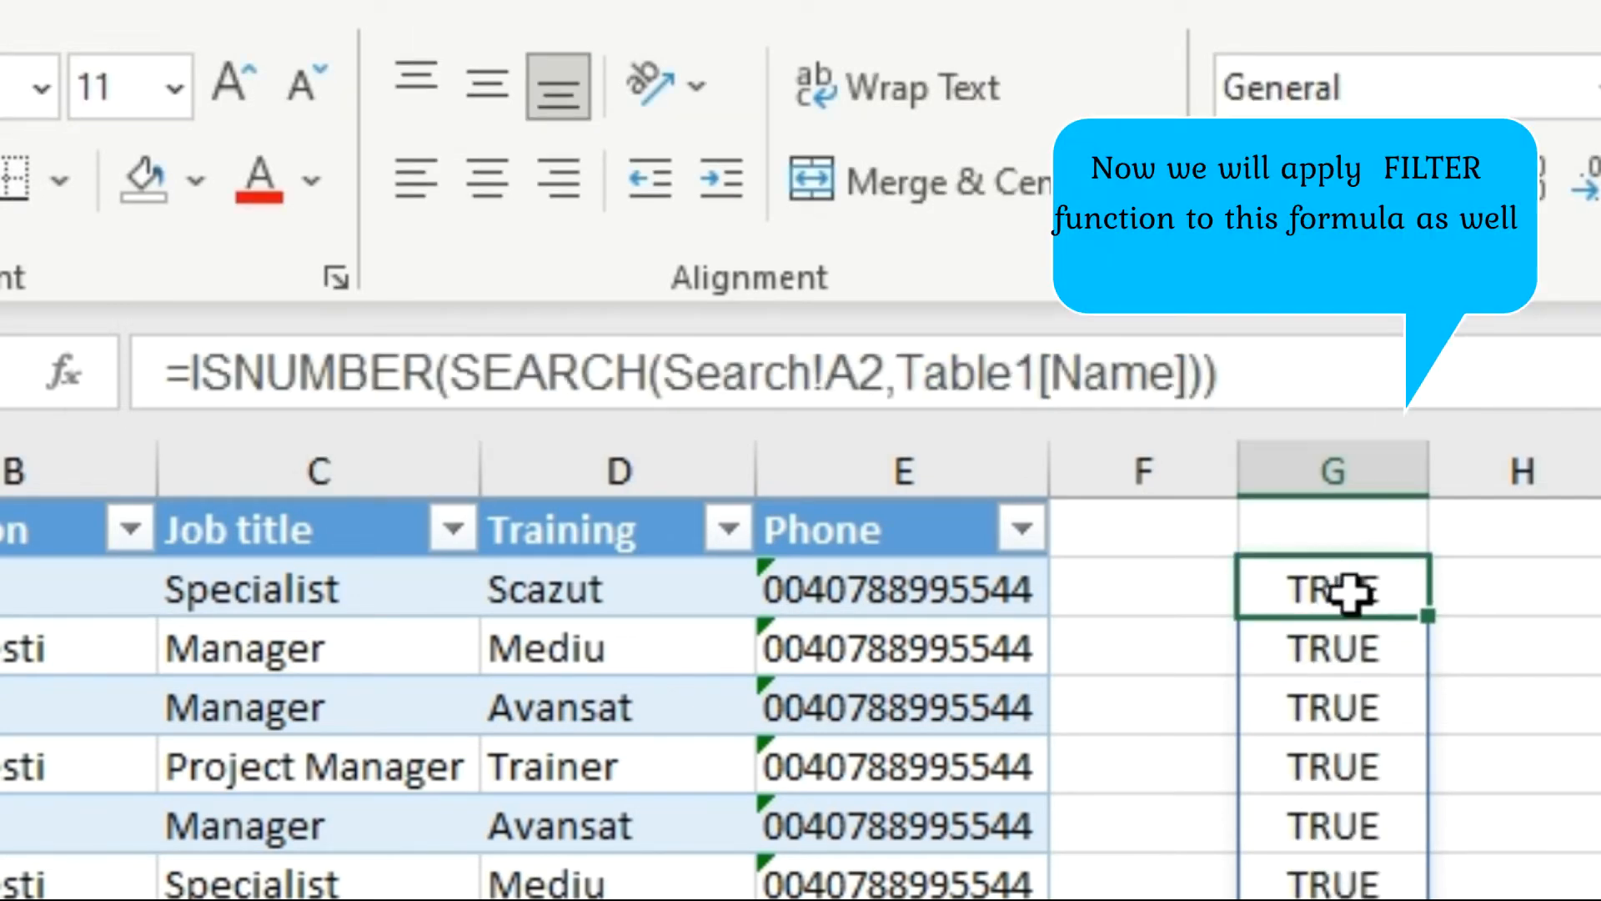
left_click(194, 374)
type("filt")
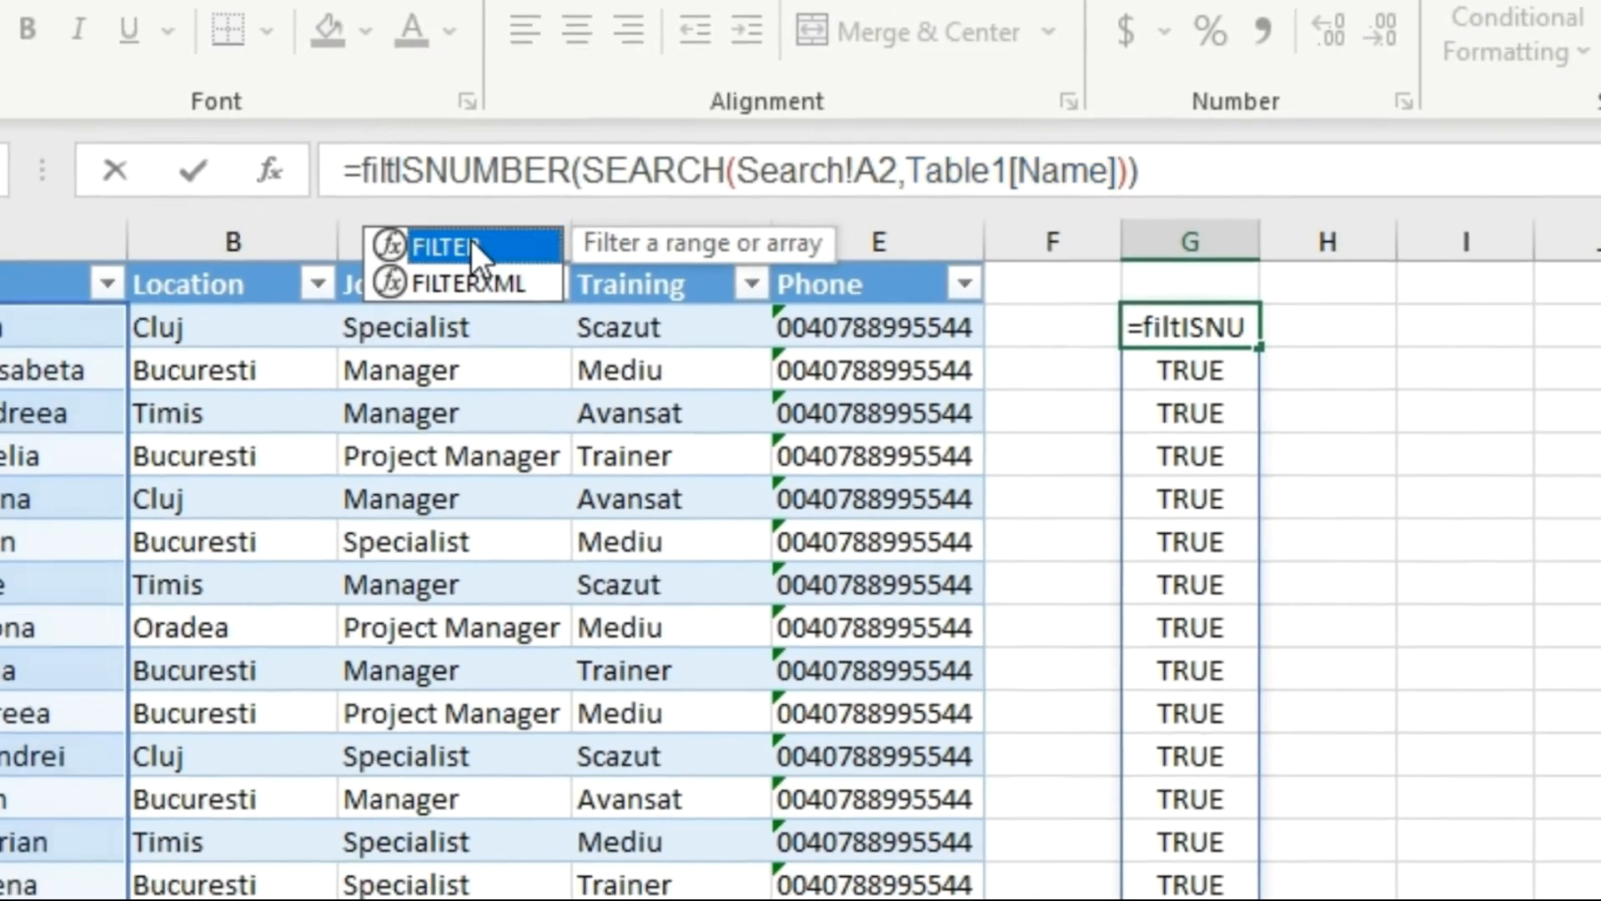
key("Tab")
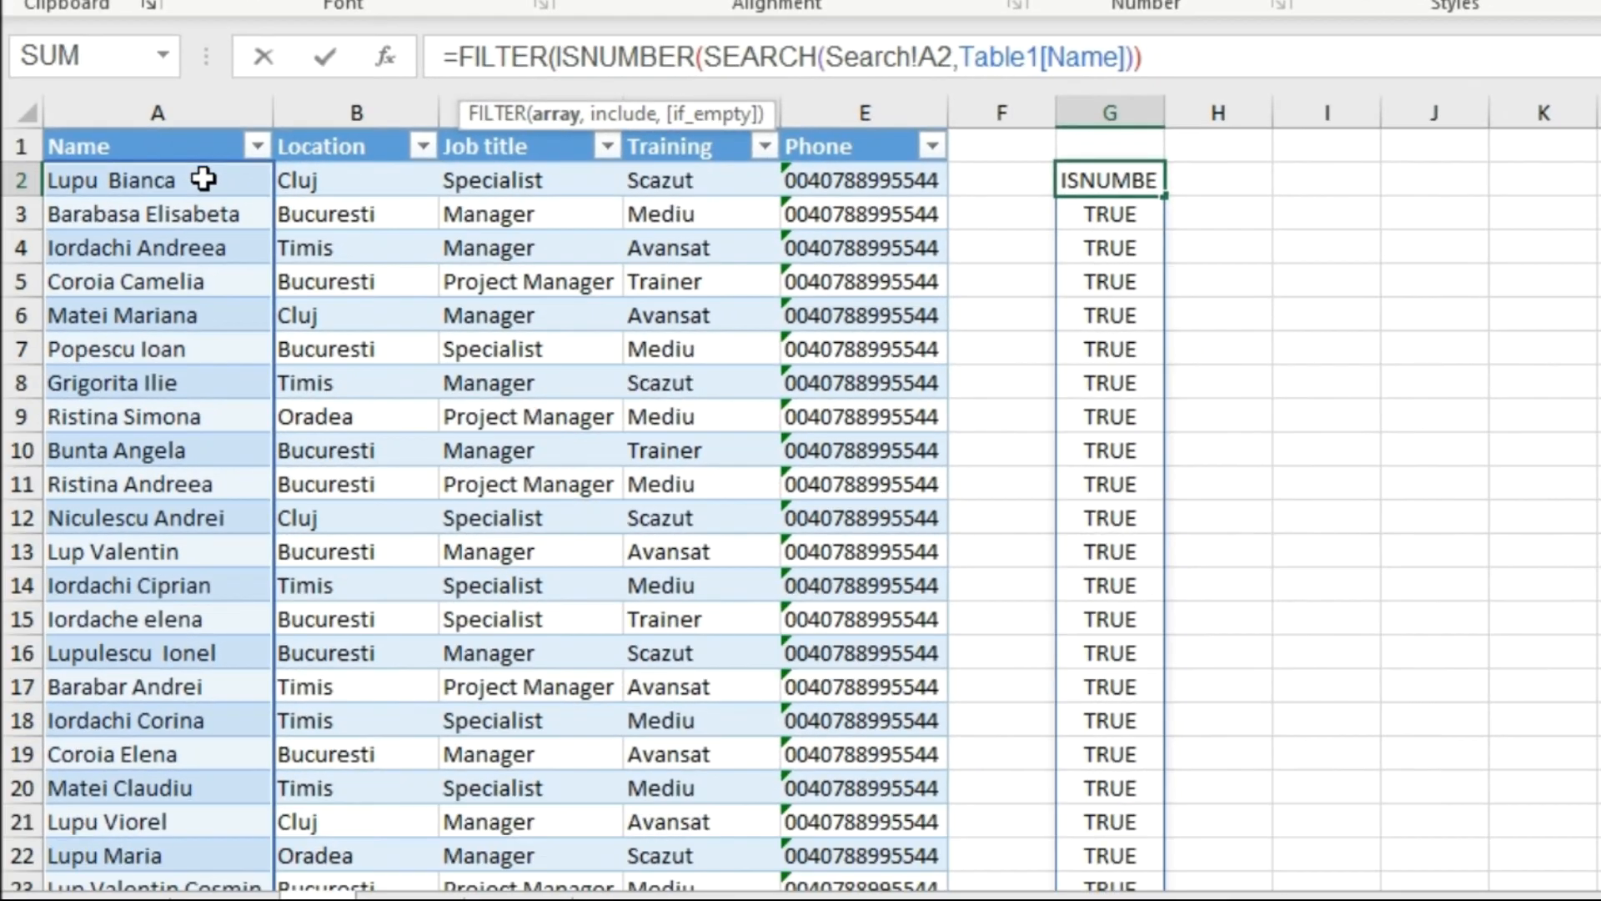
left_click(156, 214)
key("ctrl+shift+Down")
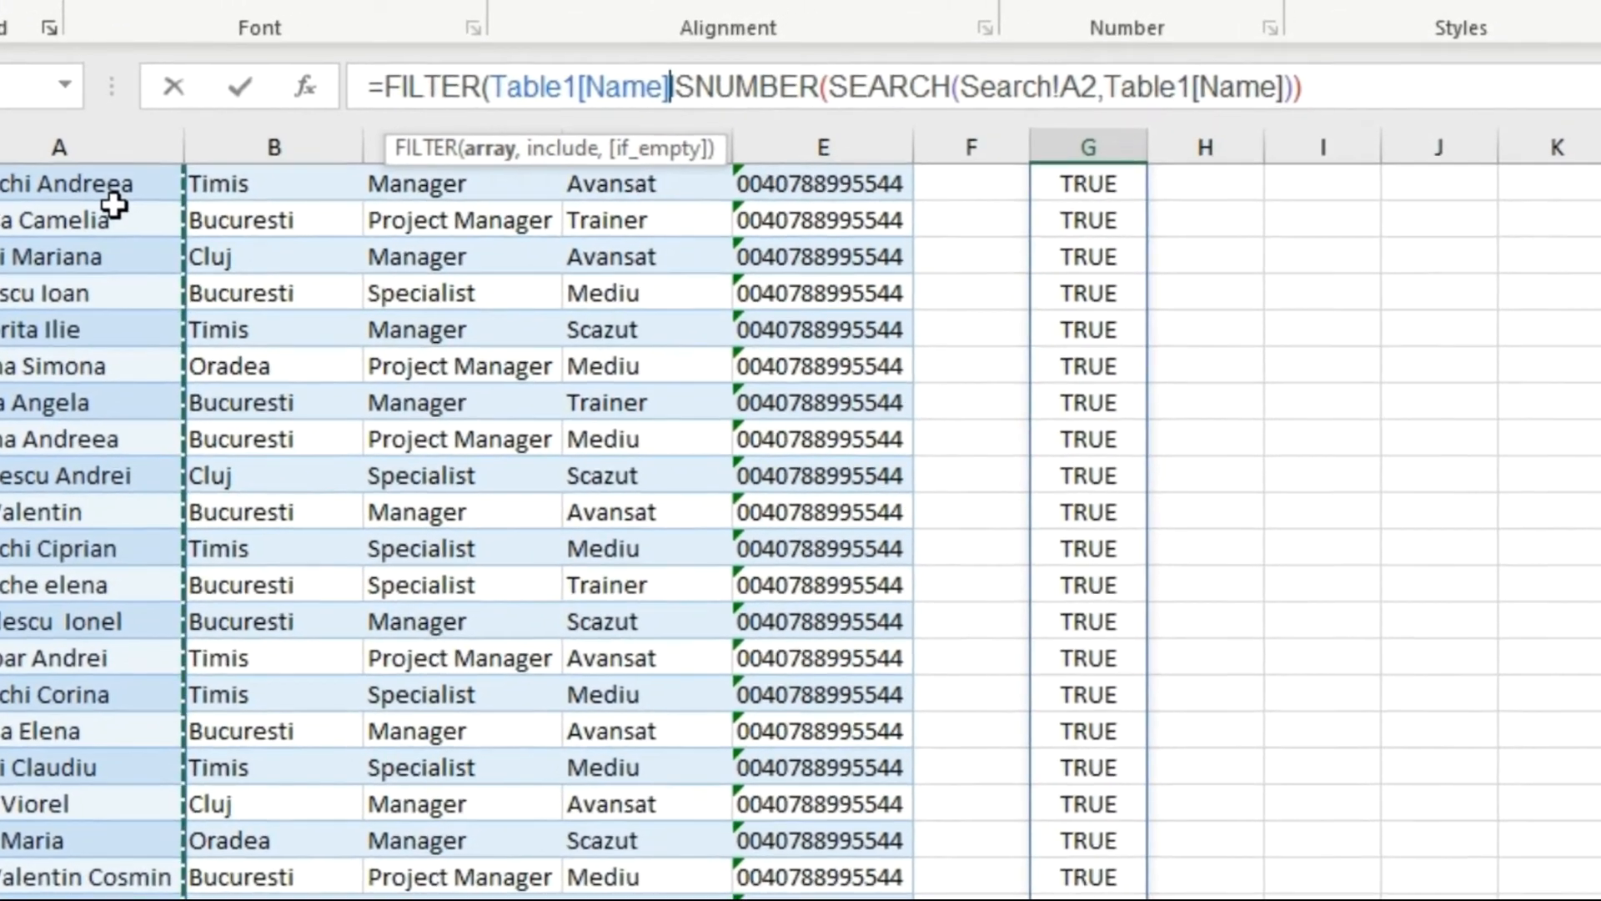
type(",")
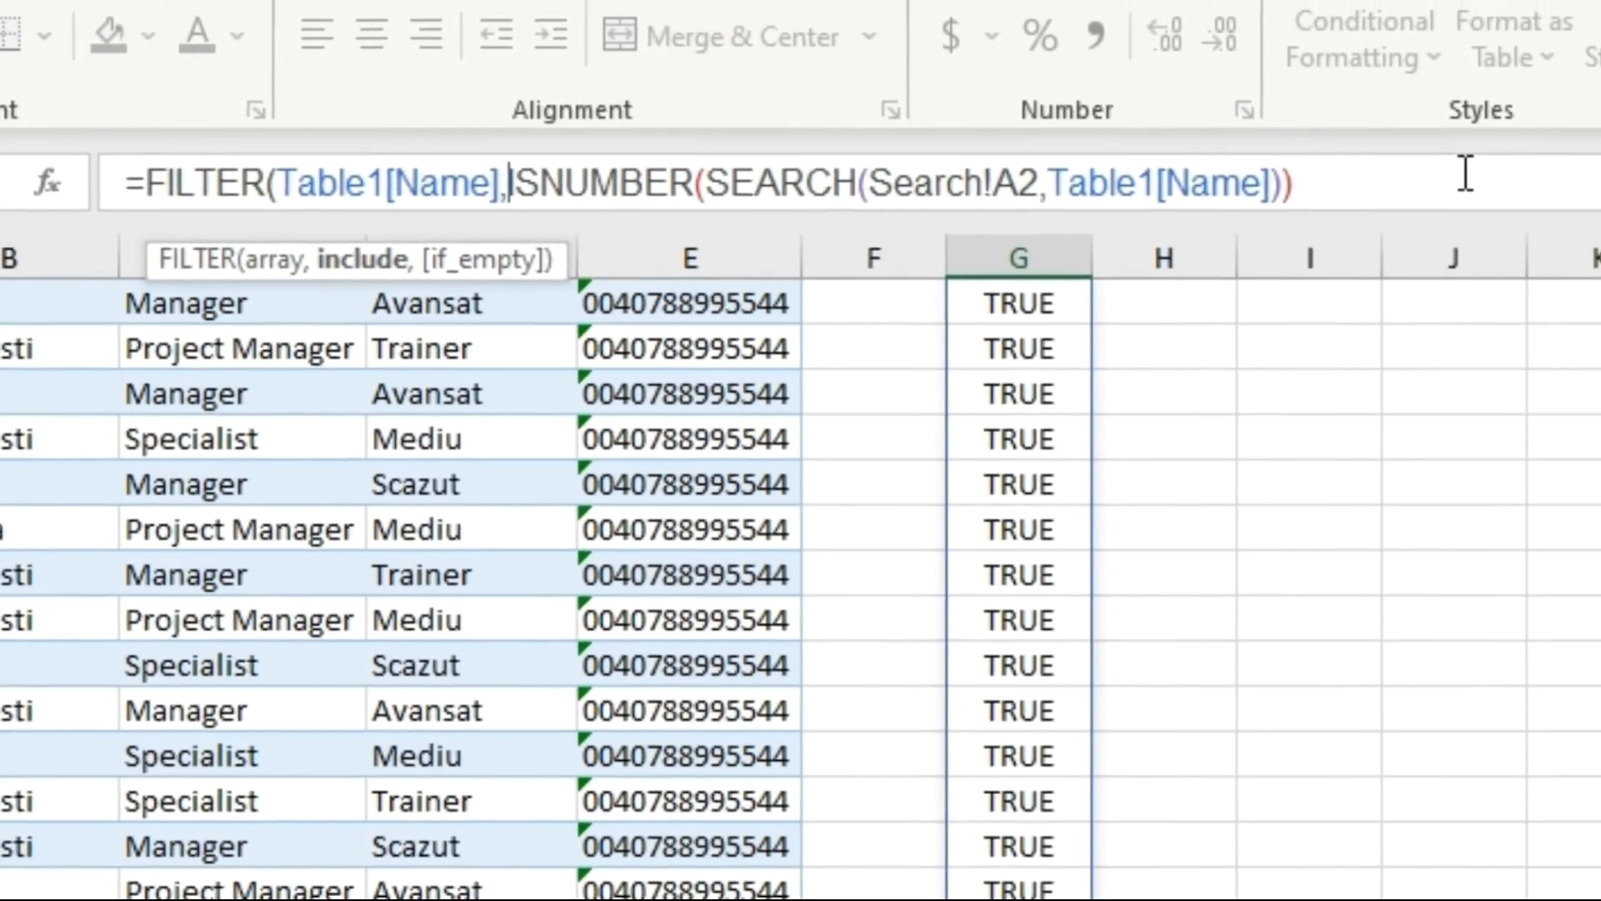
left_click(1466, 191)
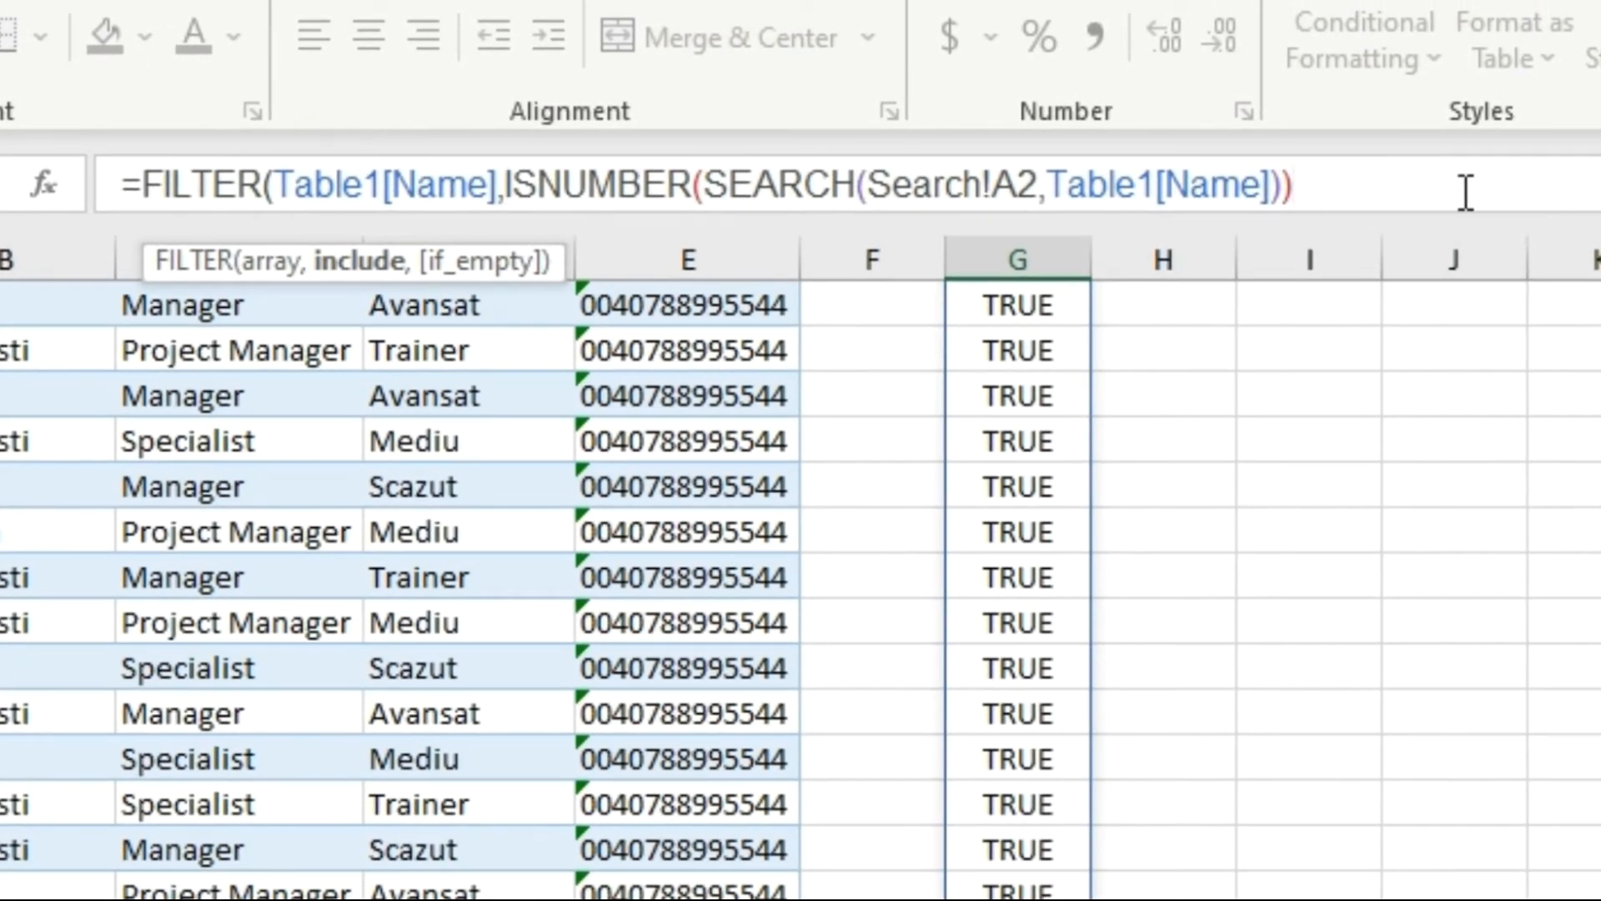
type(")")
key("Return")
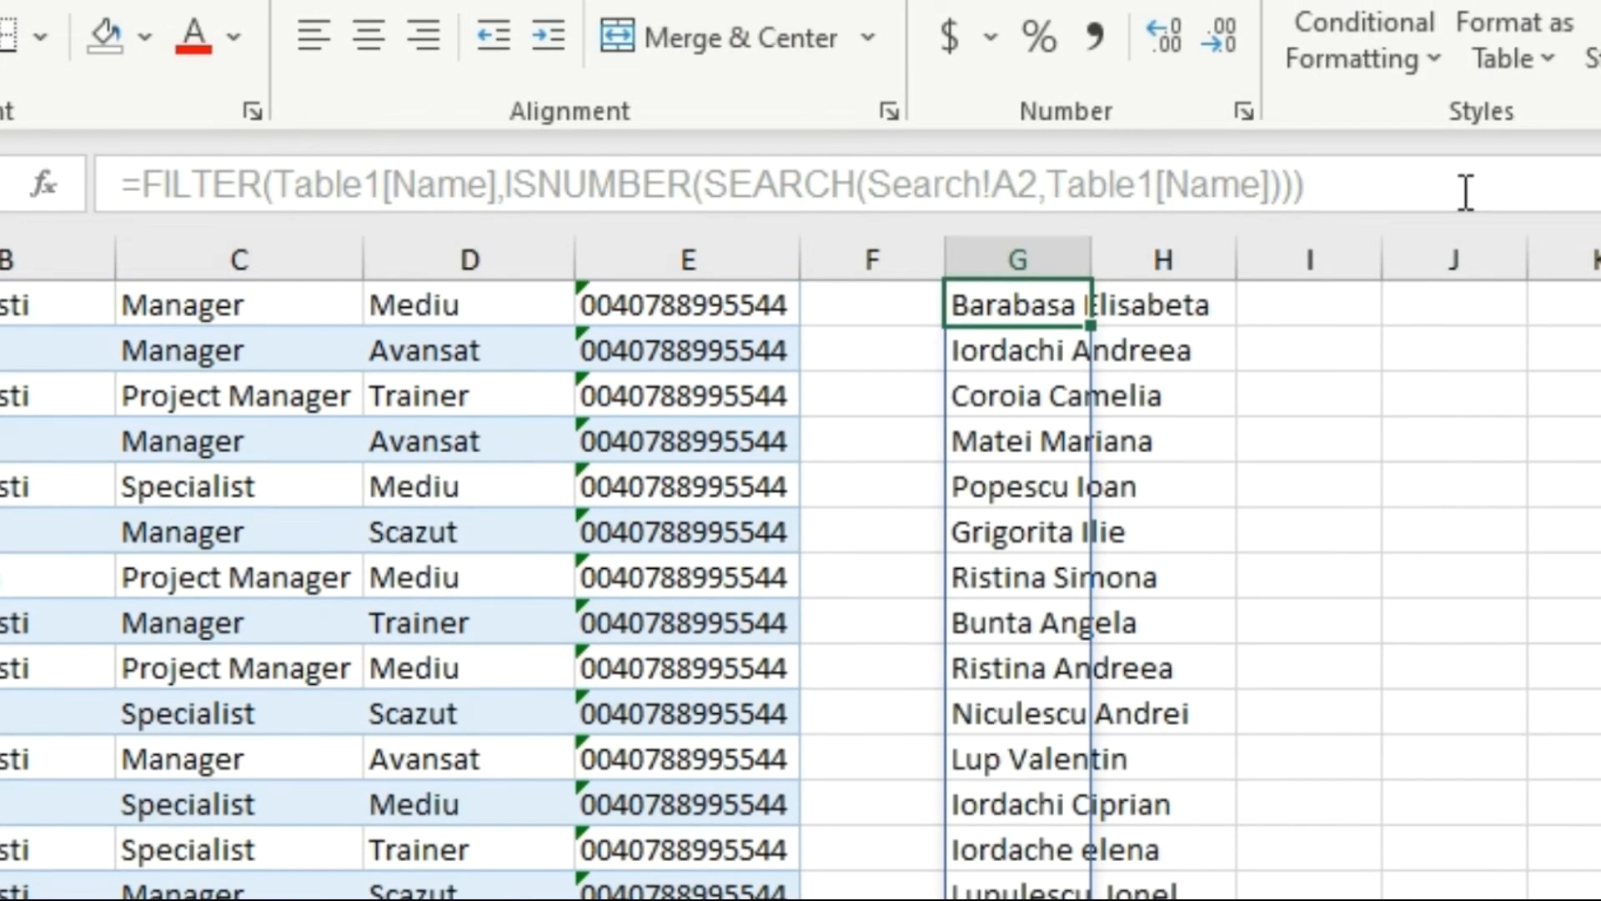
- Wrap the whole FILTER formula in cell G2 in TRANSPOSE so the matching names spread horizontally
scroll(1060, 363, "up", 1)
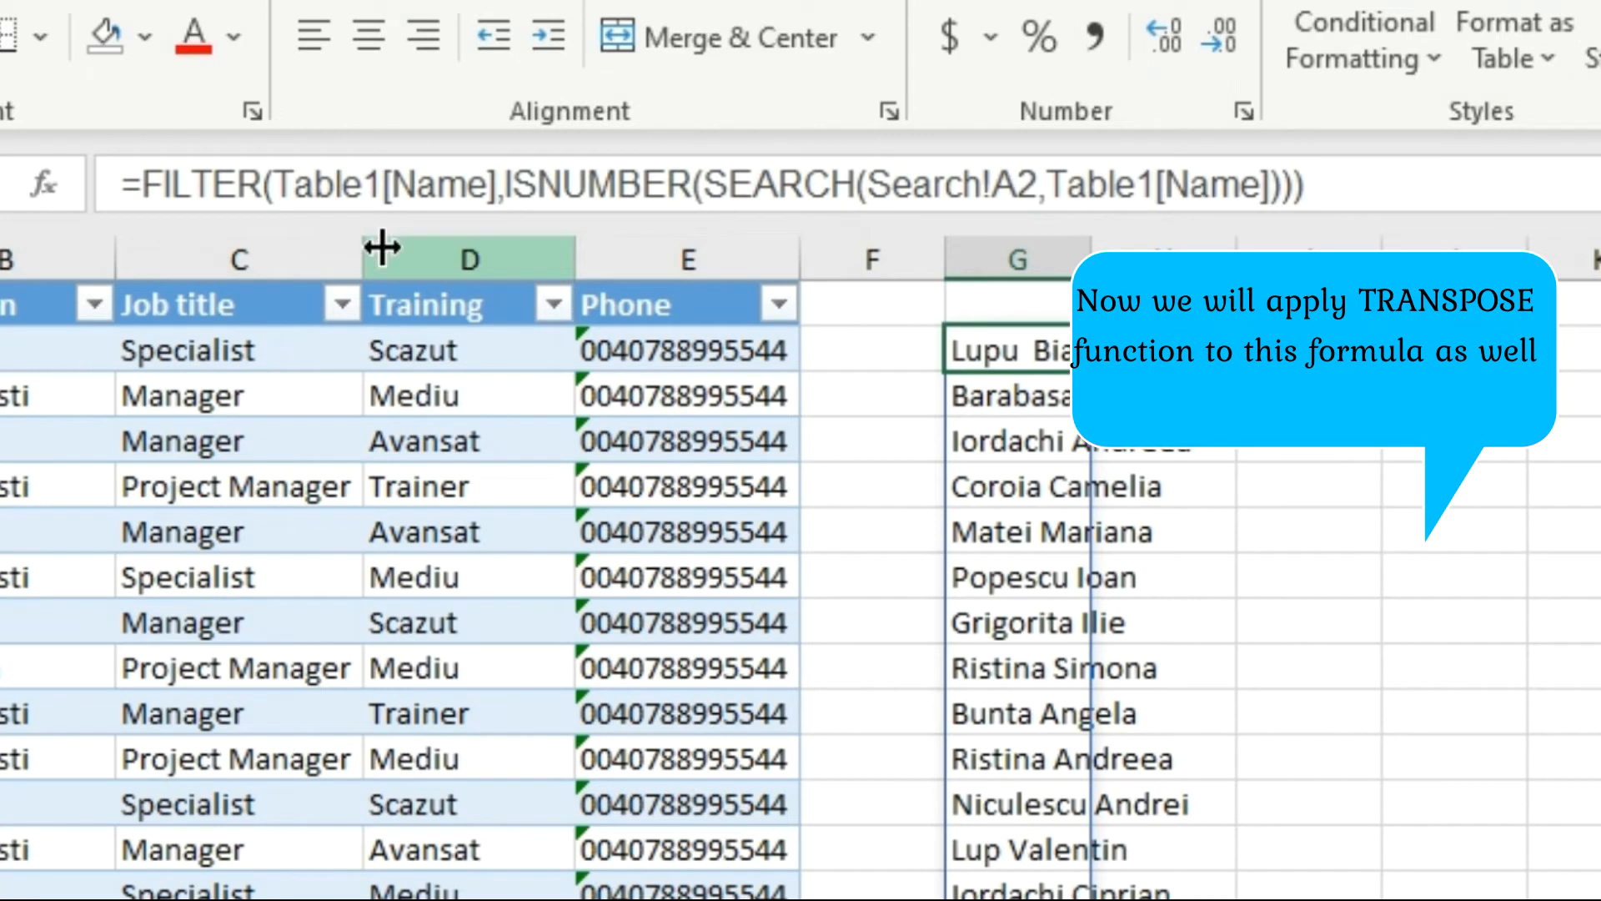
left_click(142, 183)
type("tr")
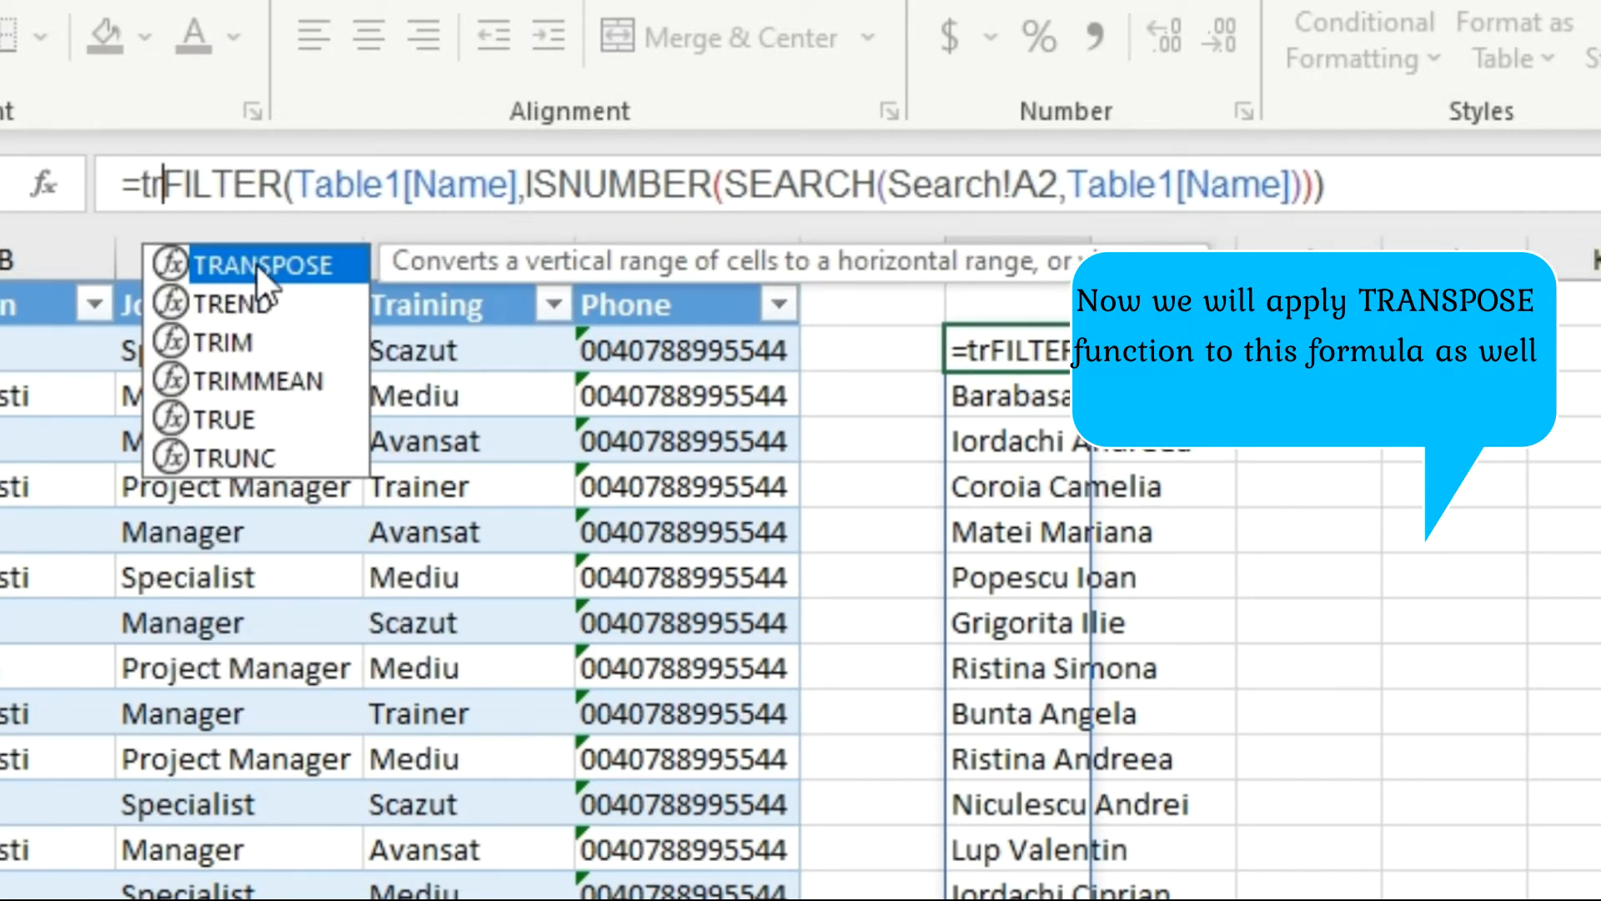
double_click(257, 266)
key("End")
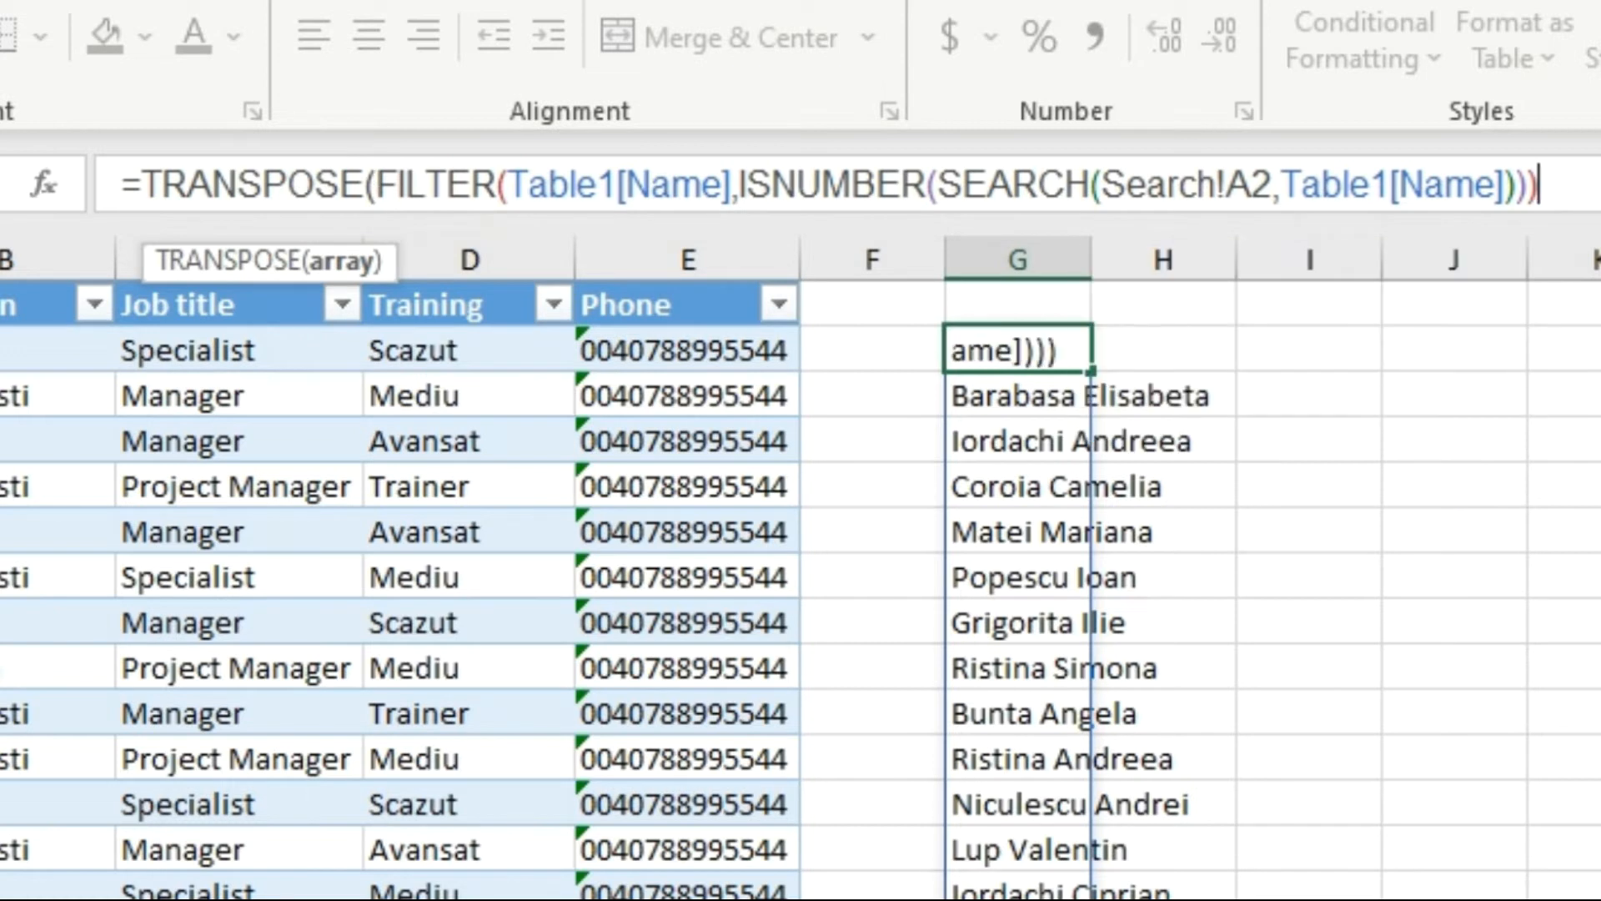
type(")")
key("Return")
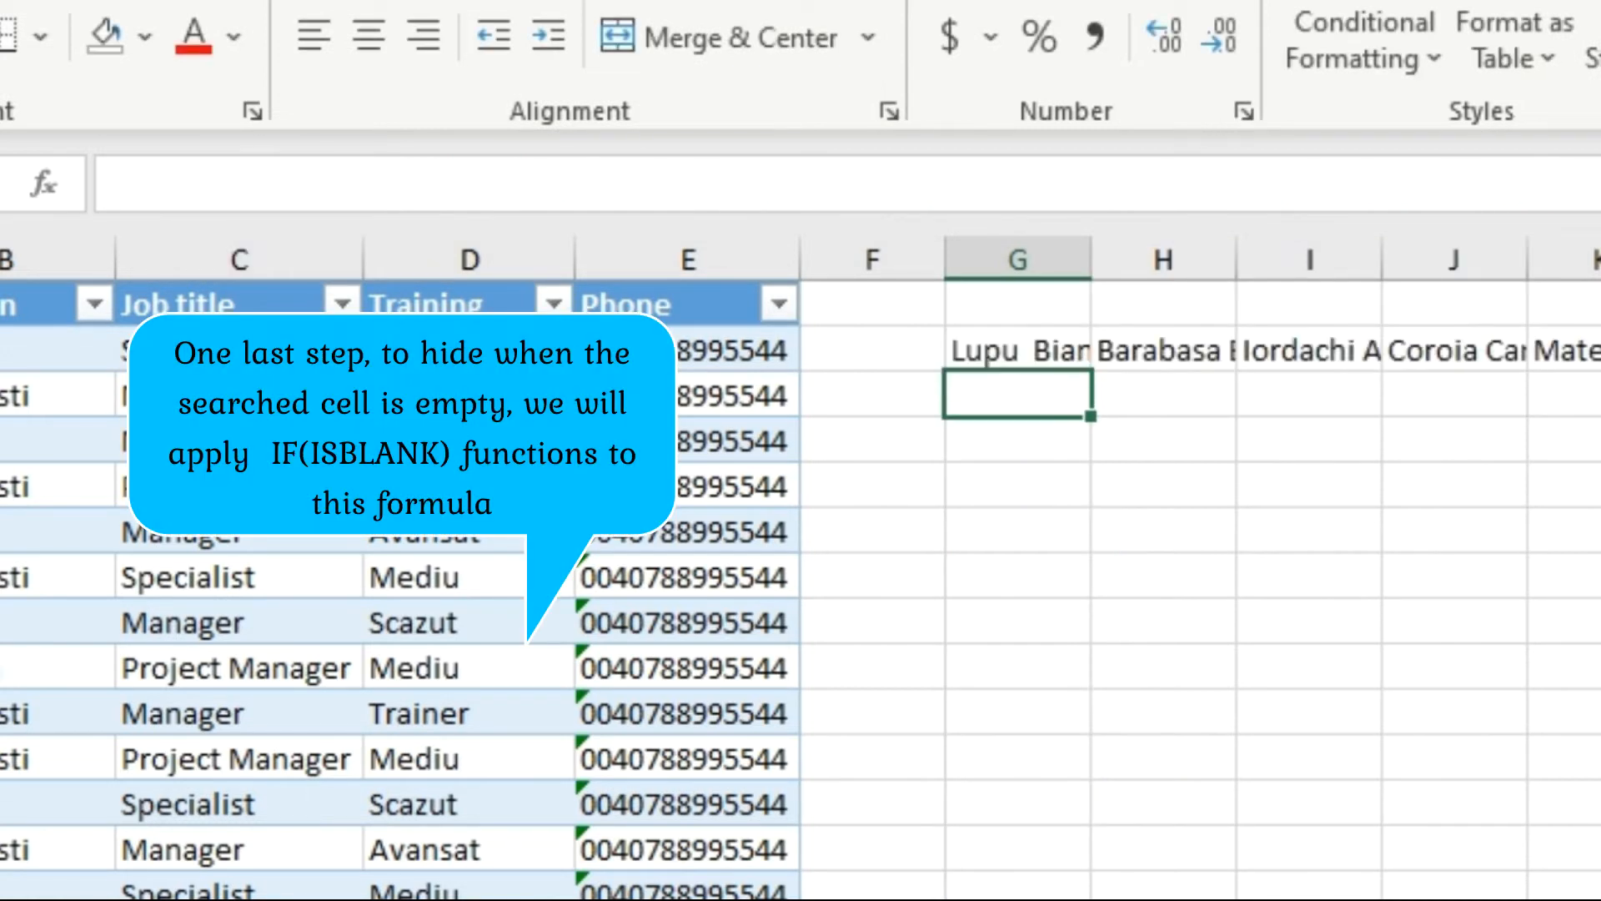
- Insert an IF function before TRANSPOSE in the G2 formula, with ISBLANK(Search!A2) starting its logical test
left_click(1058, 352)
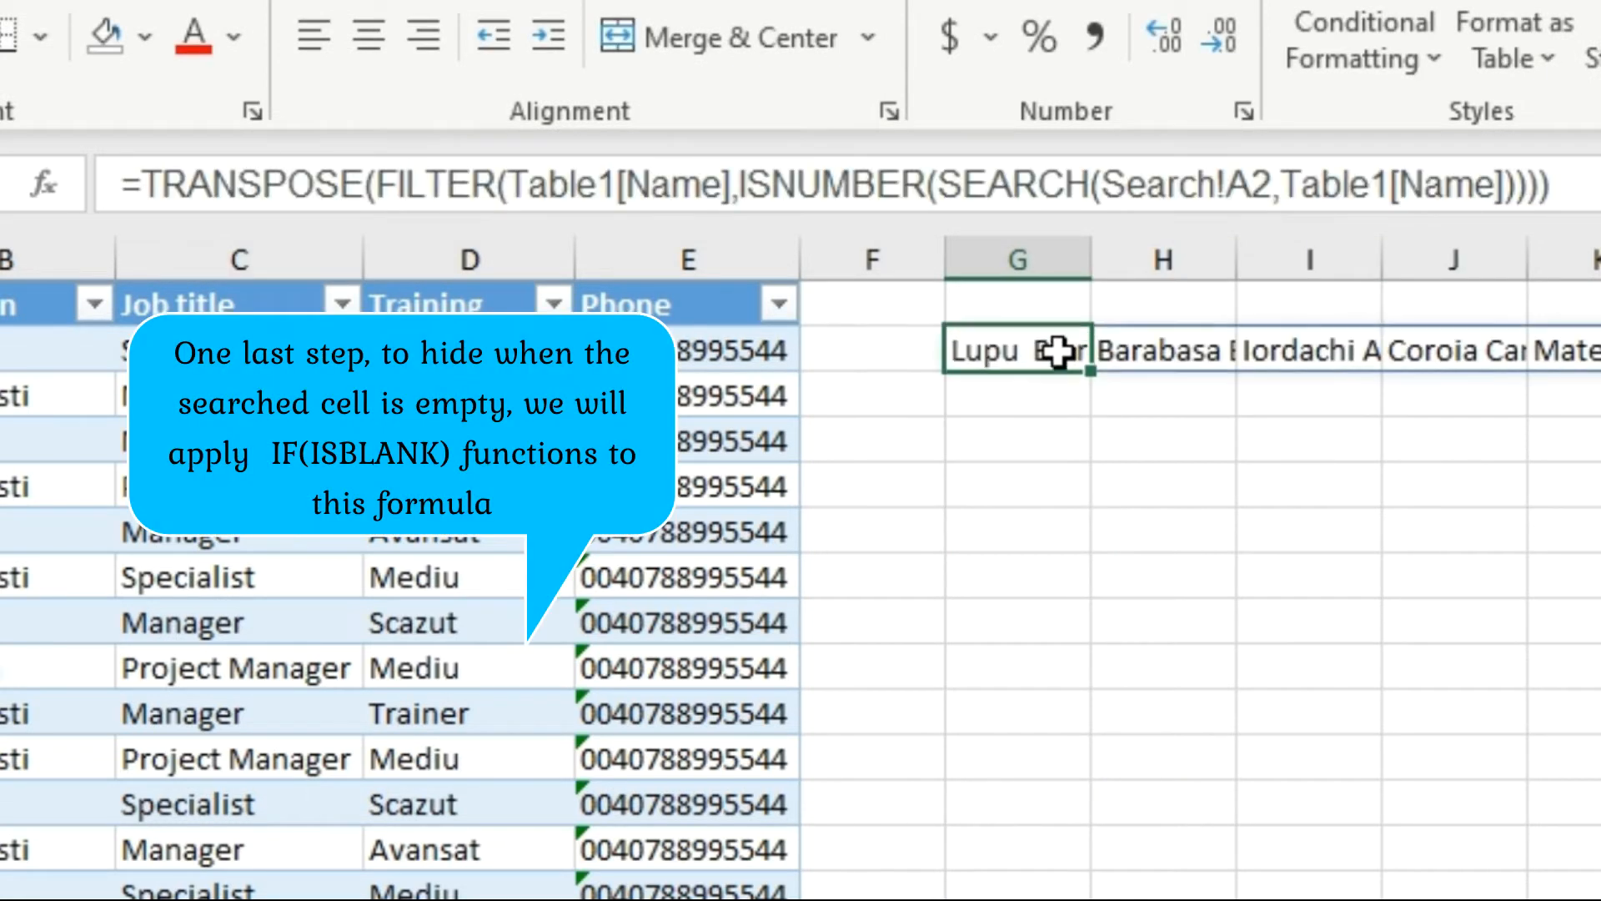
left_click(136, 185)
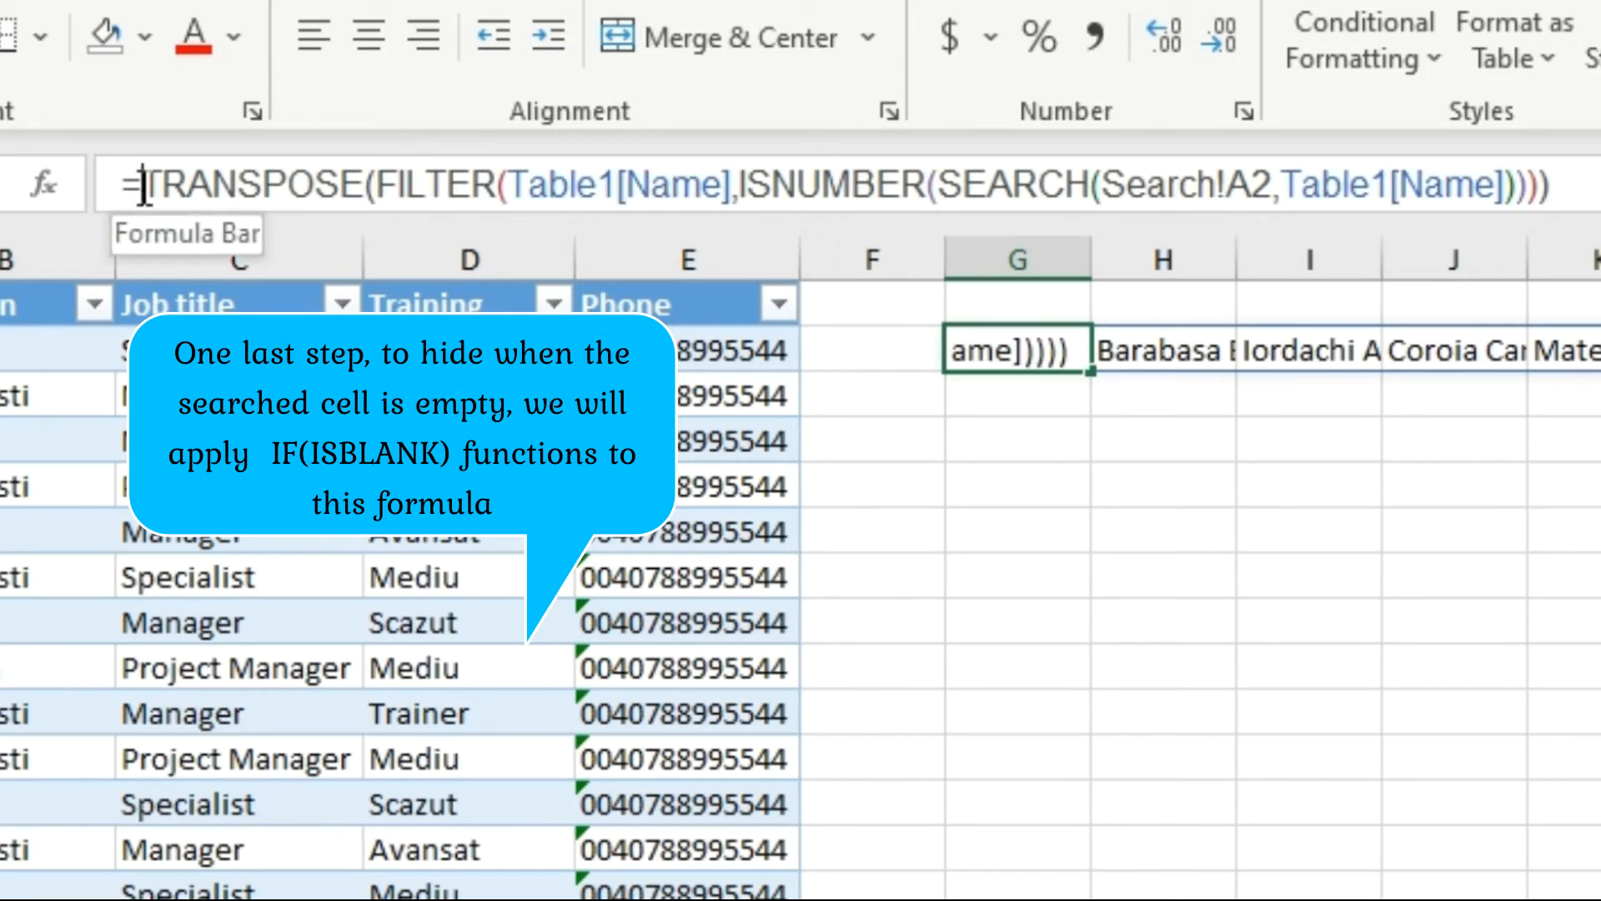
type("if")
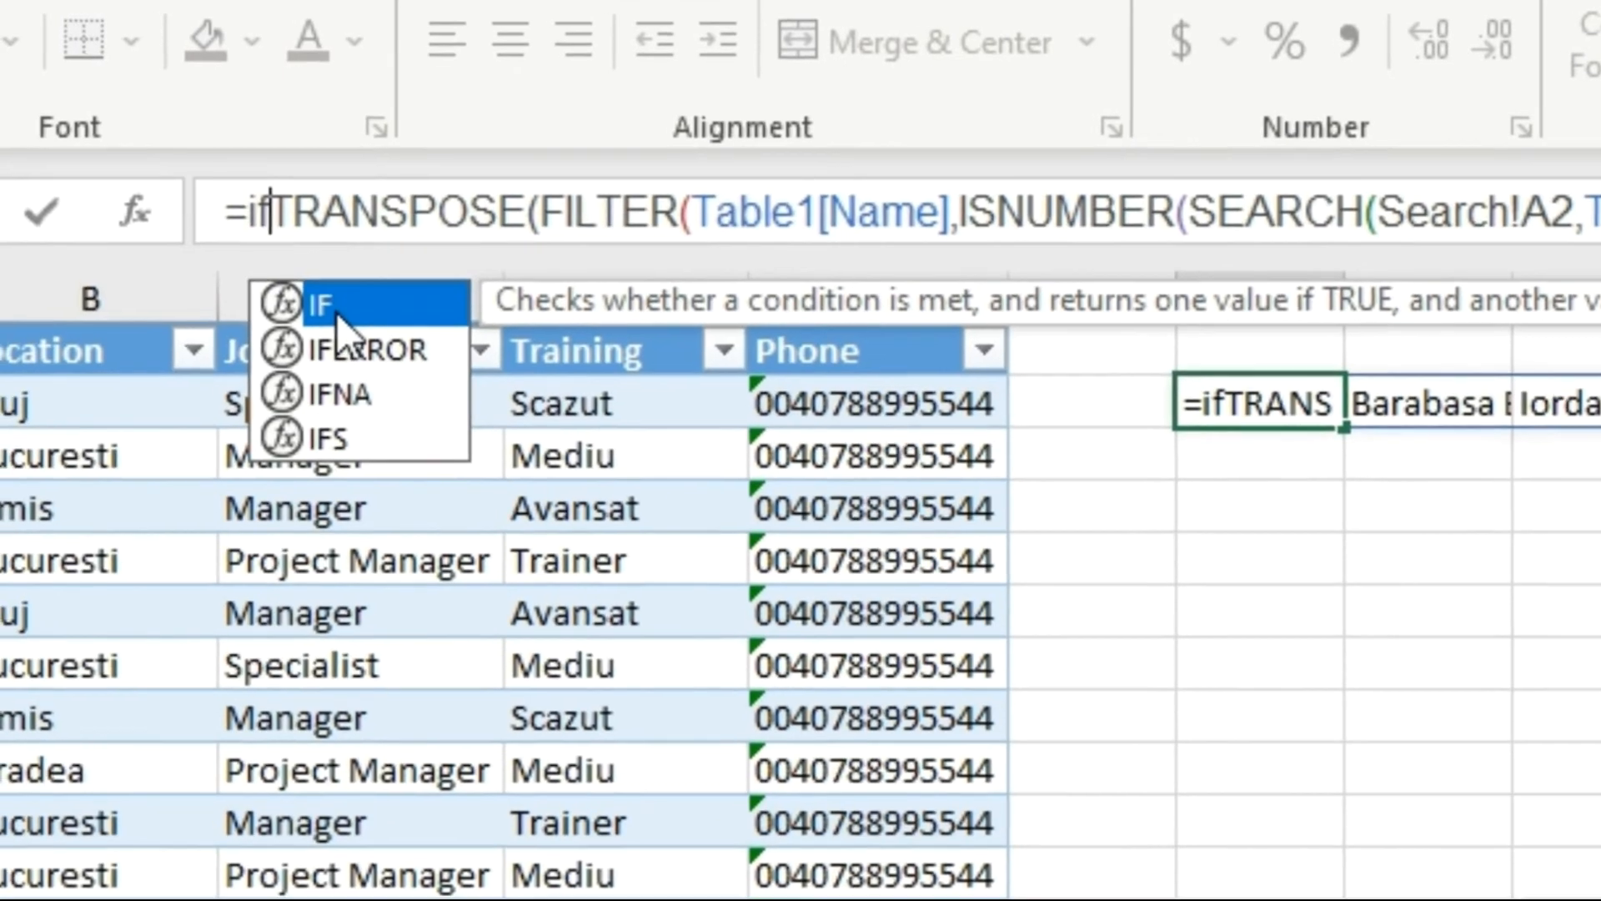
key("Tab")
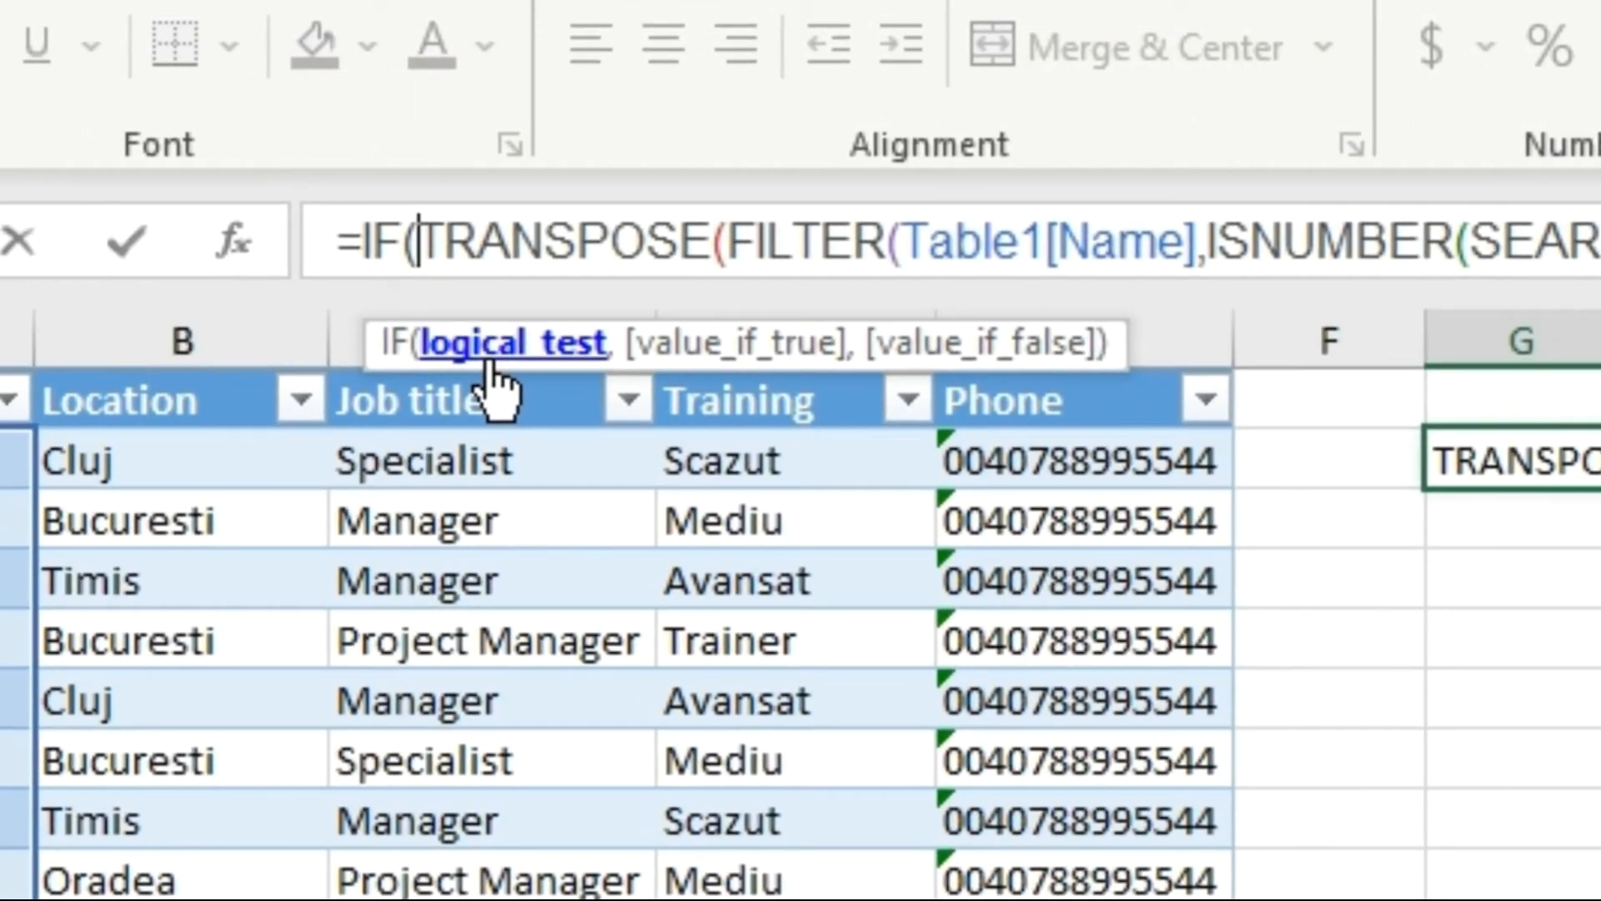
type("is")
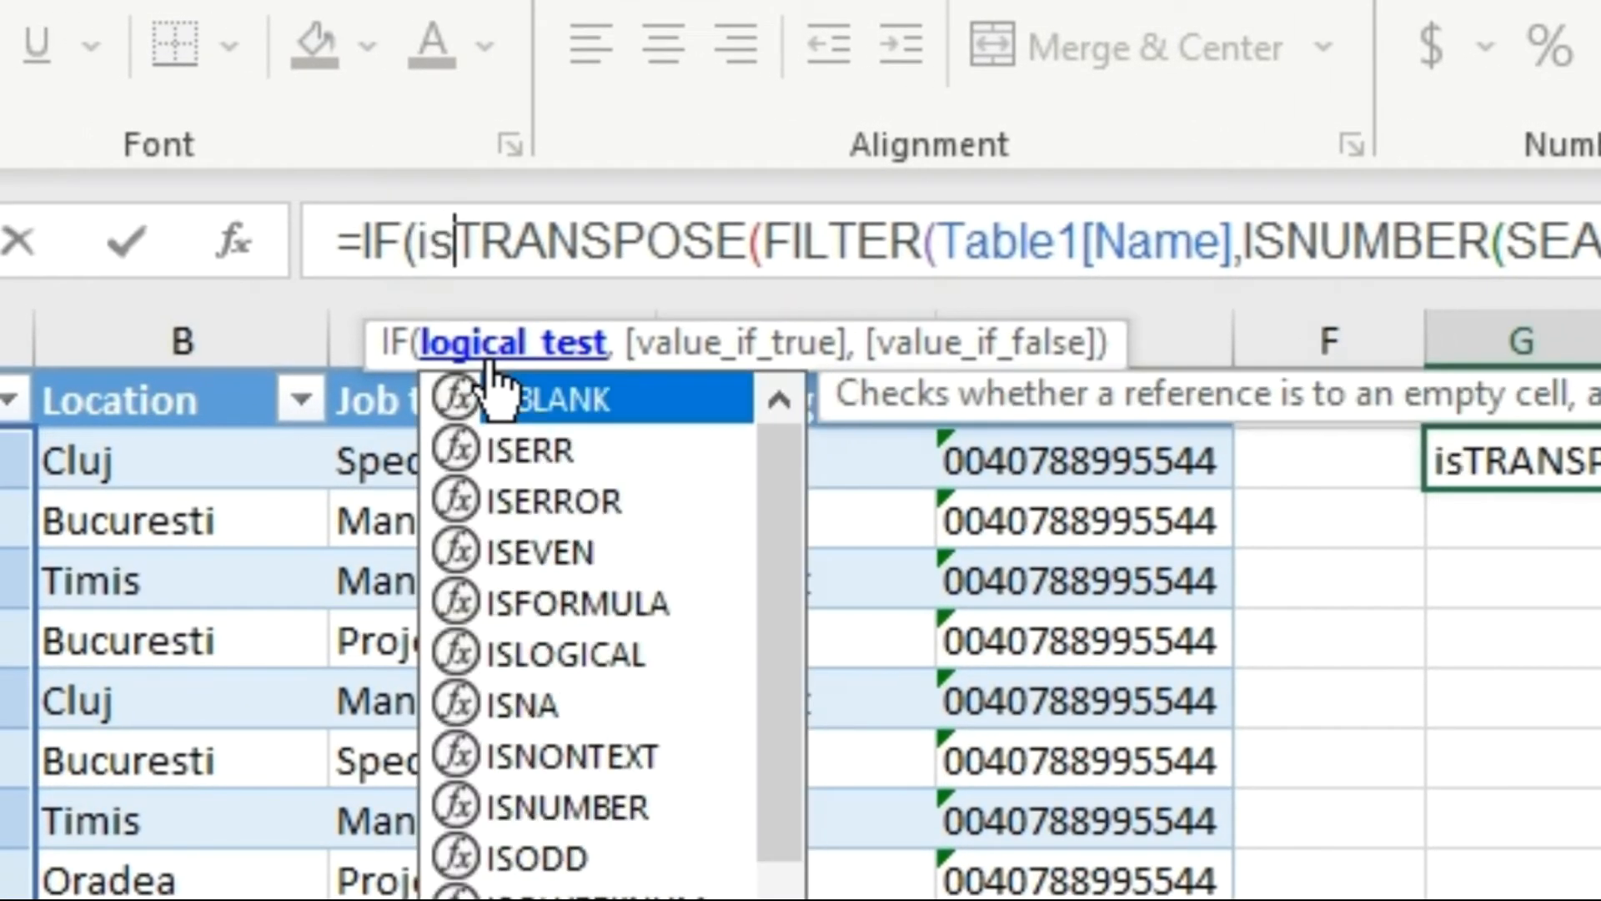
double_click(497, 398)
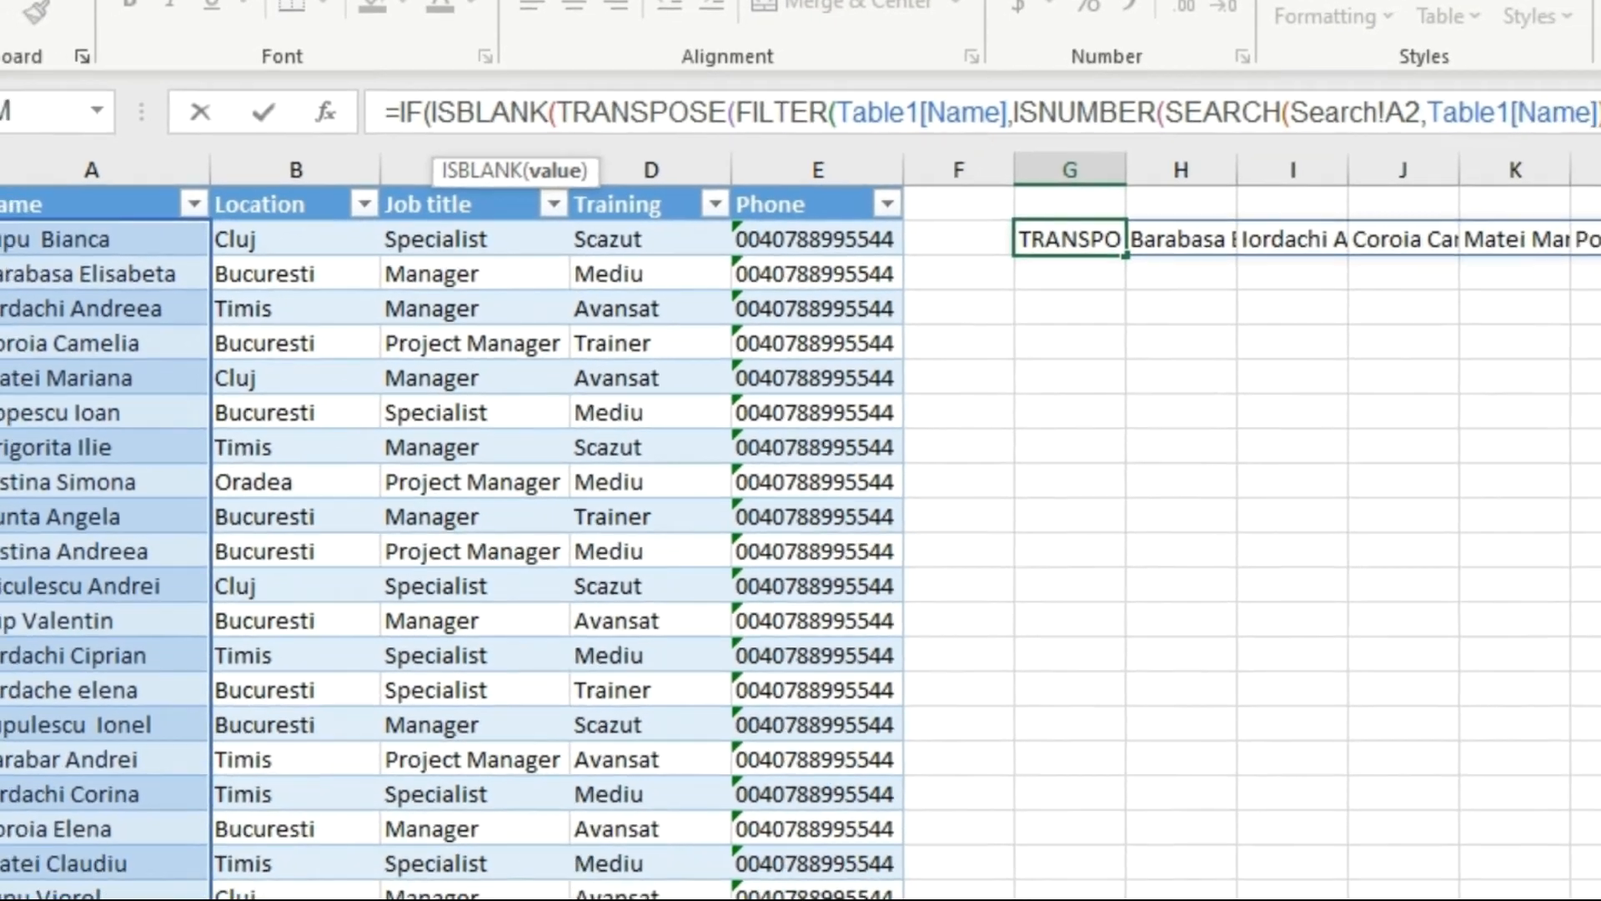
left_click(363, 848)
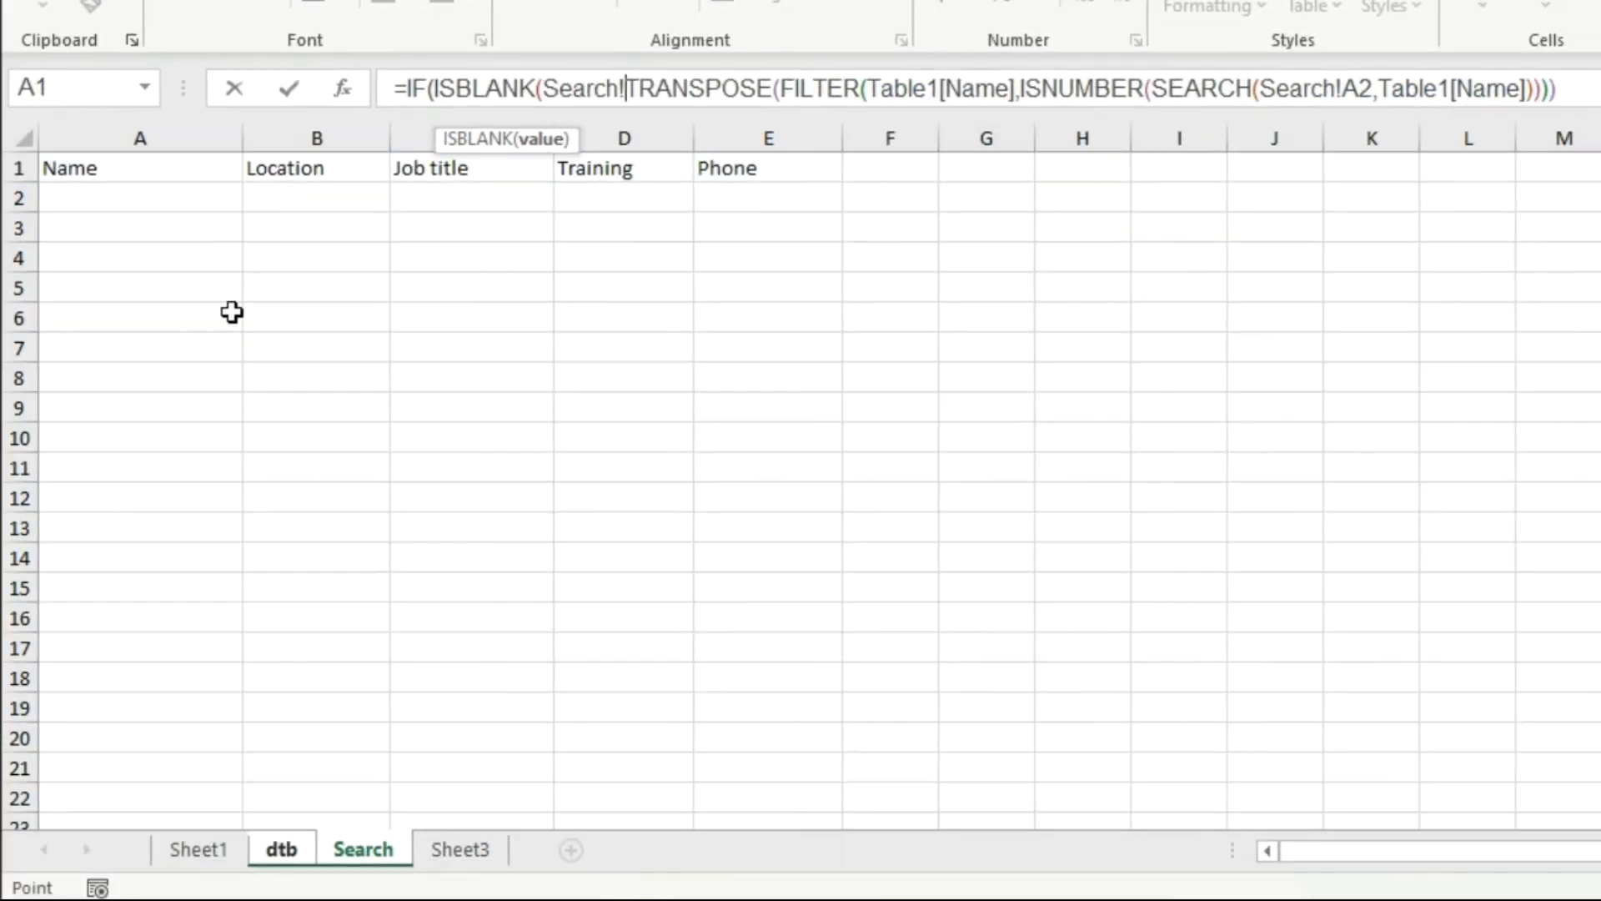
left_click(175, 204)
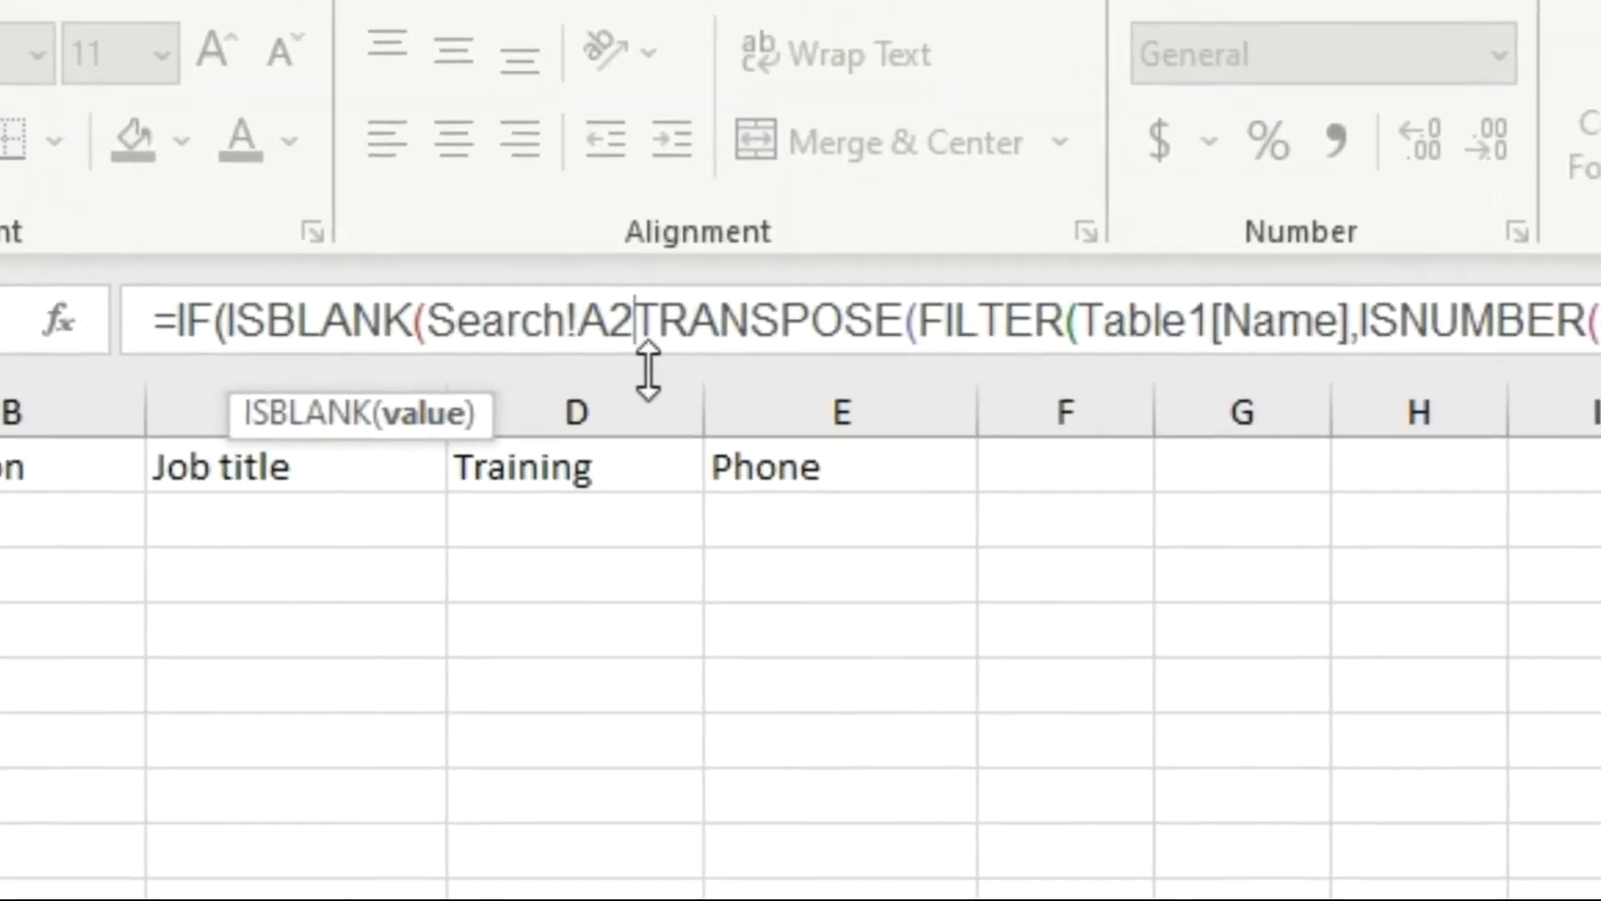
type(")")
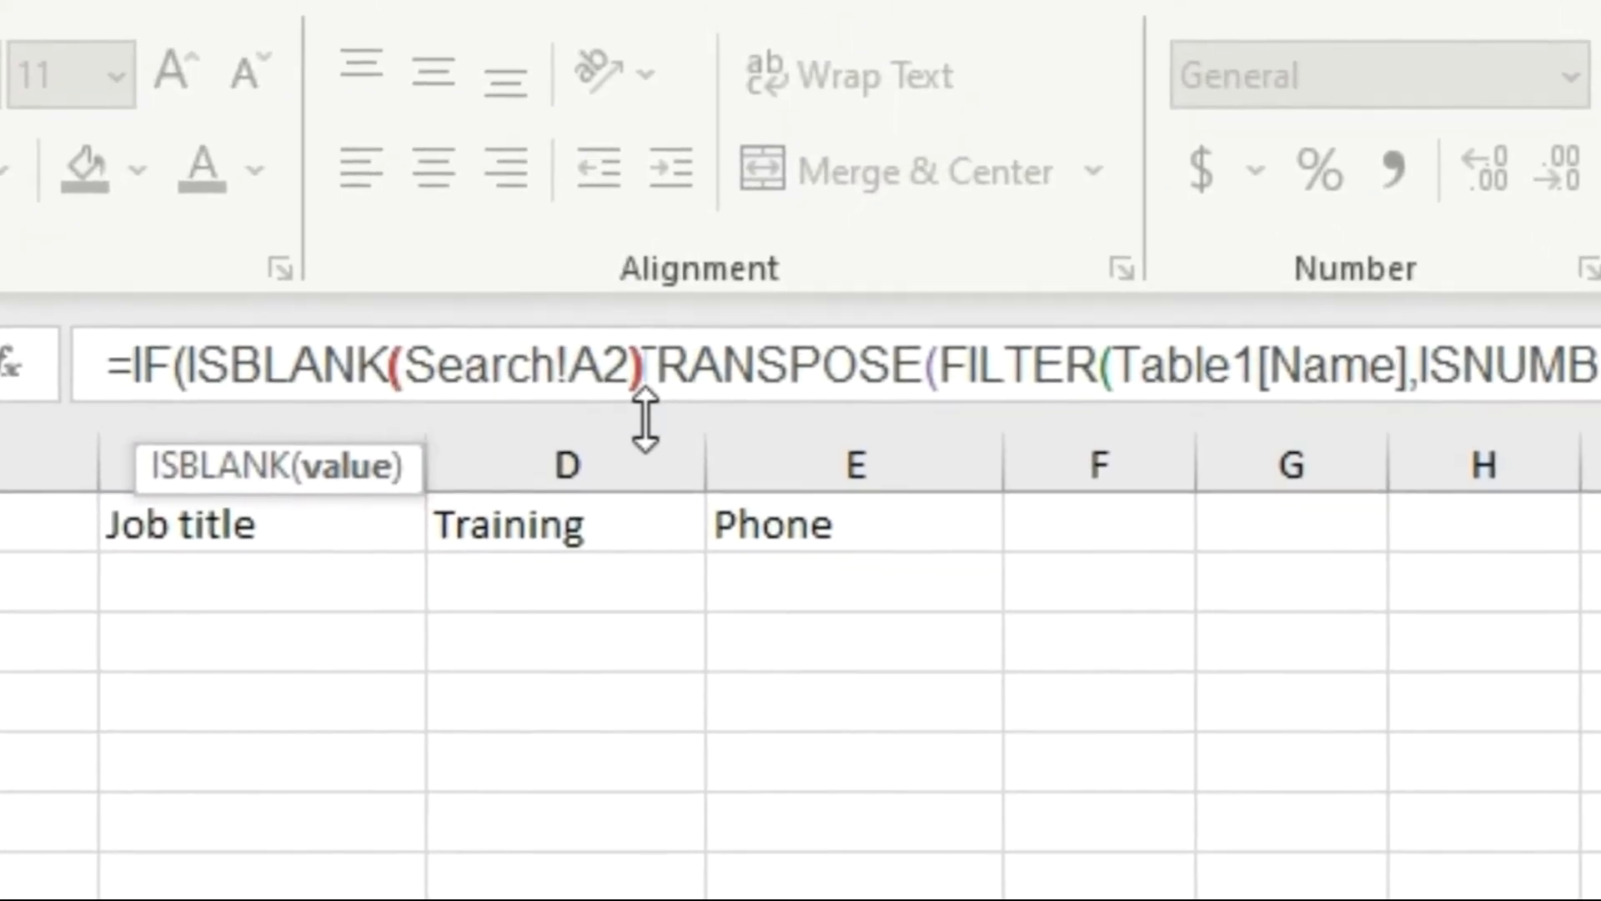
- Complete the IF in G2 with =TRUE as the comparison, "" as the true value and the TRANSPOSE expression as the false value
type("=TR")
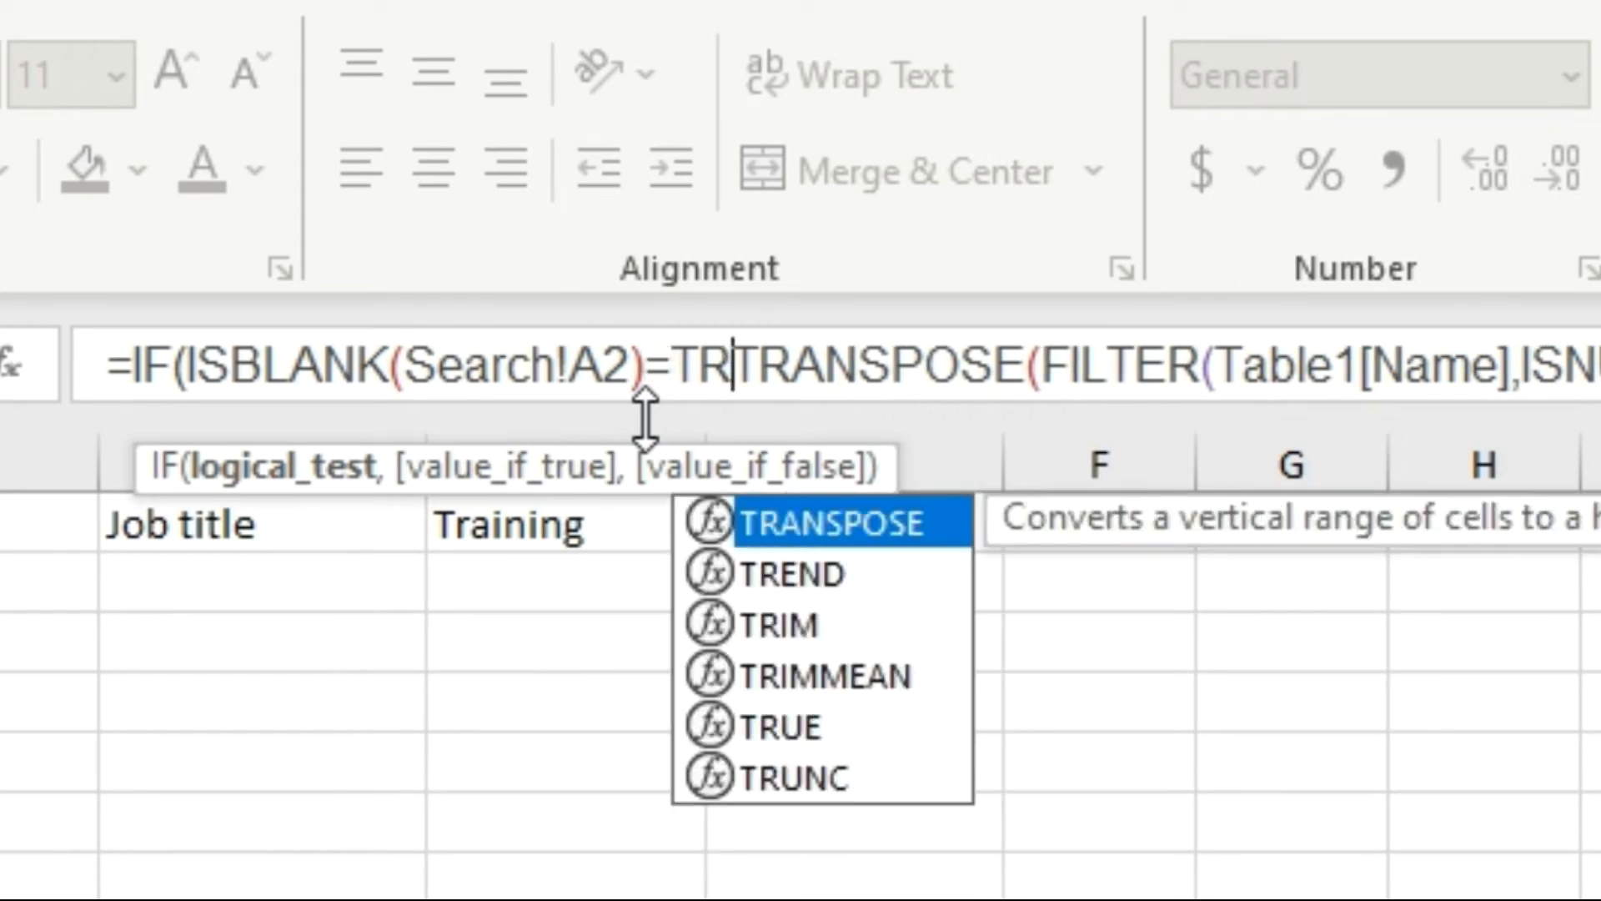
type("UE")
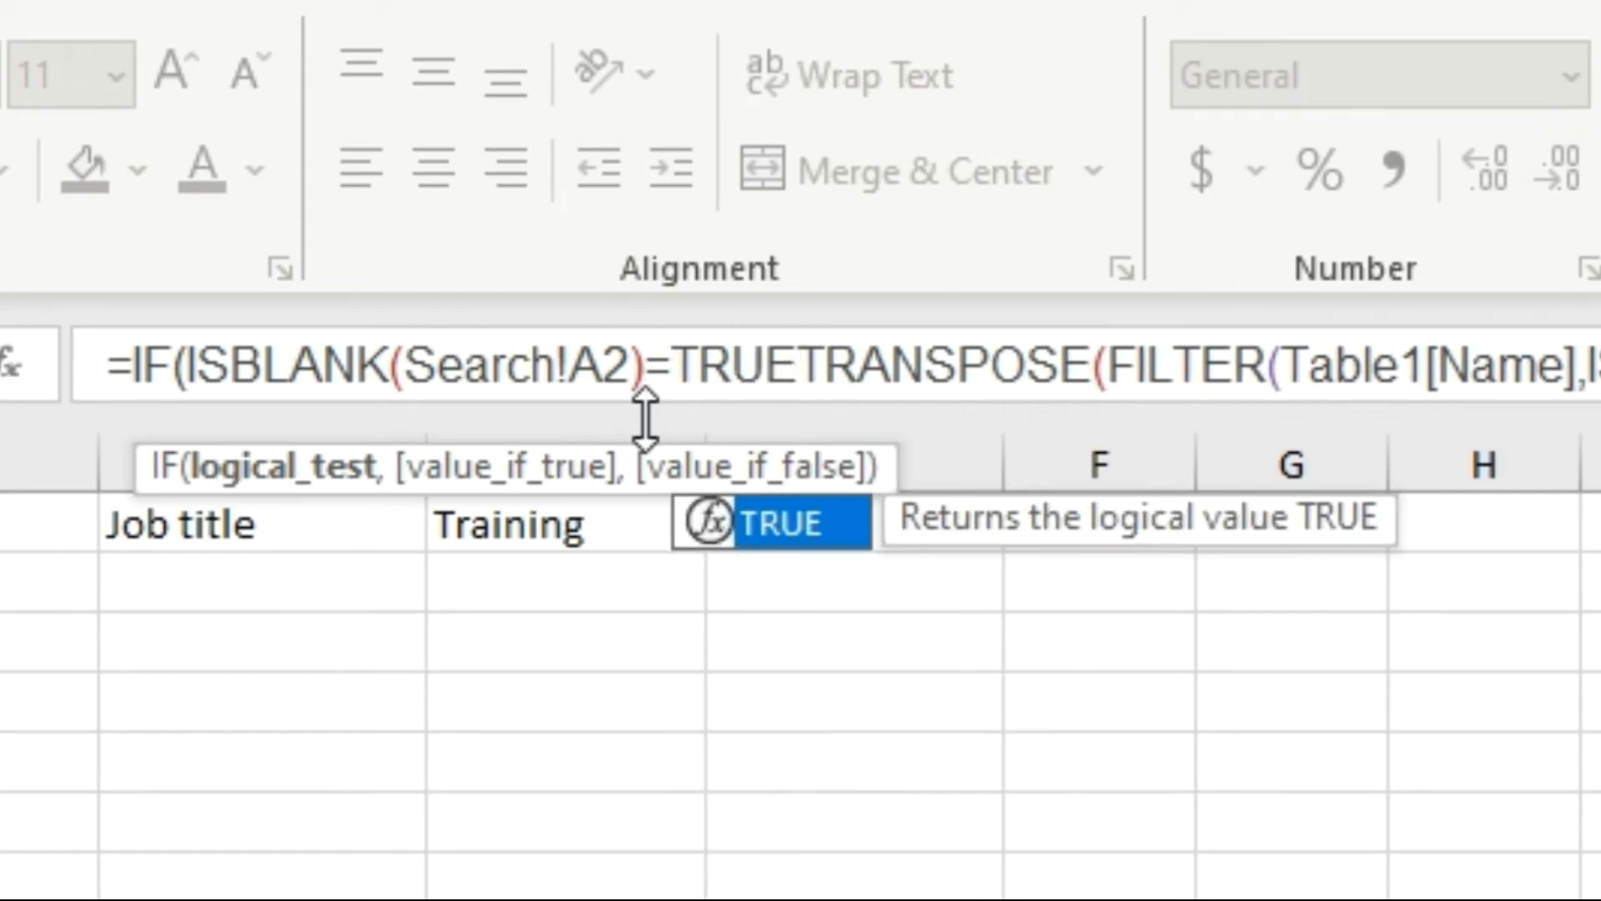
type(",")
type("\"\"")
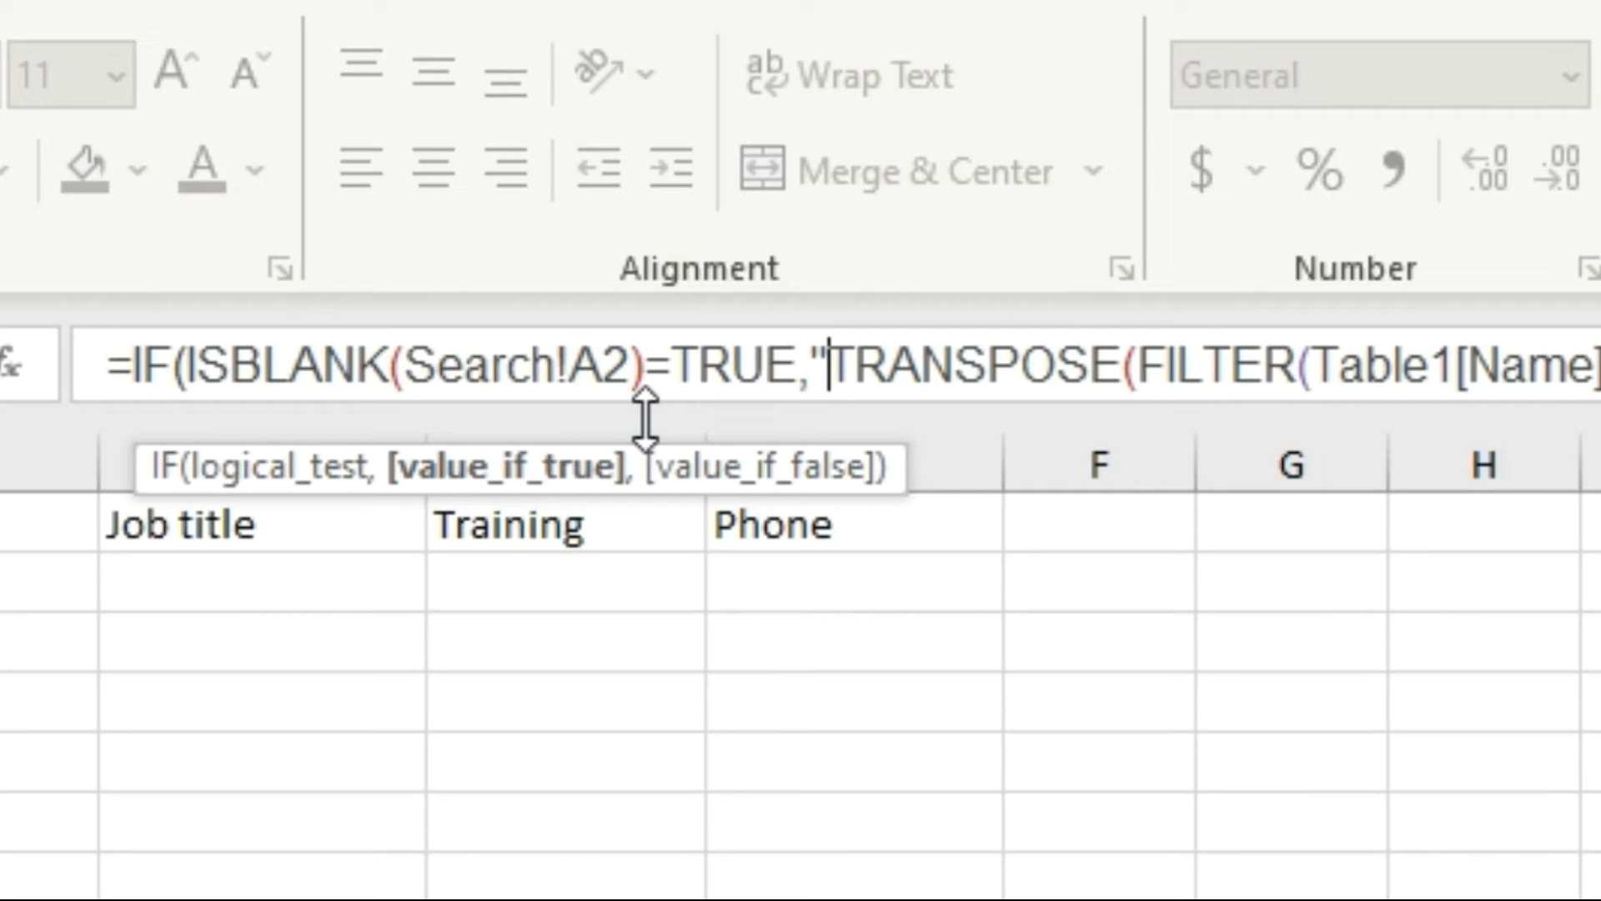
type(",")
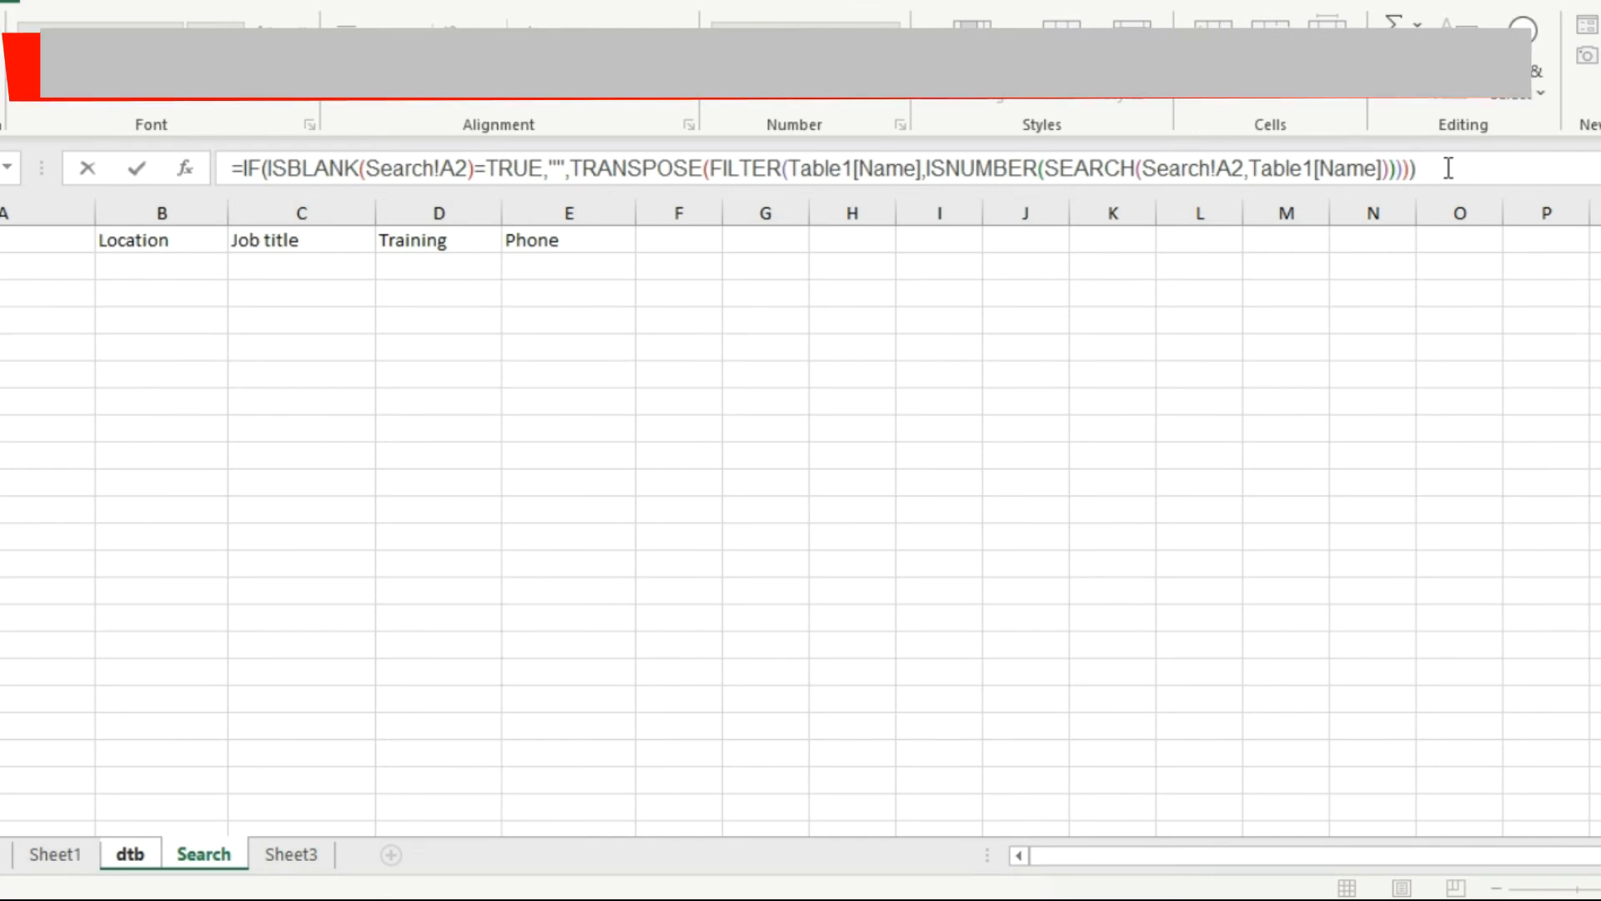
key("Return")
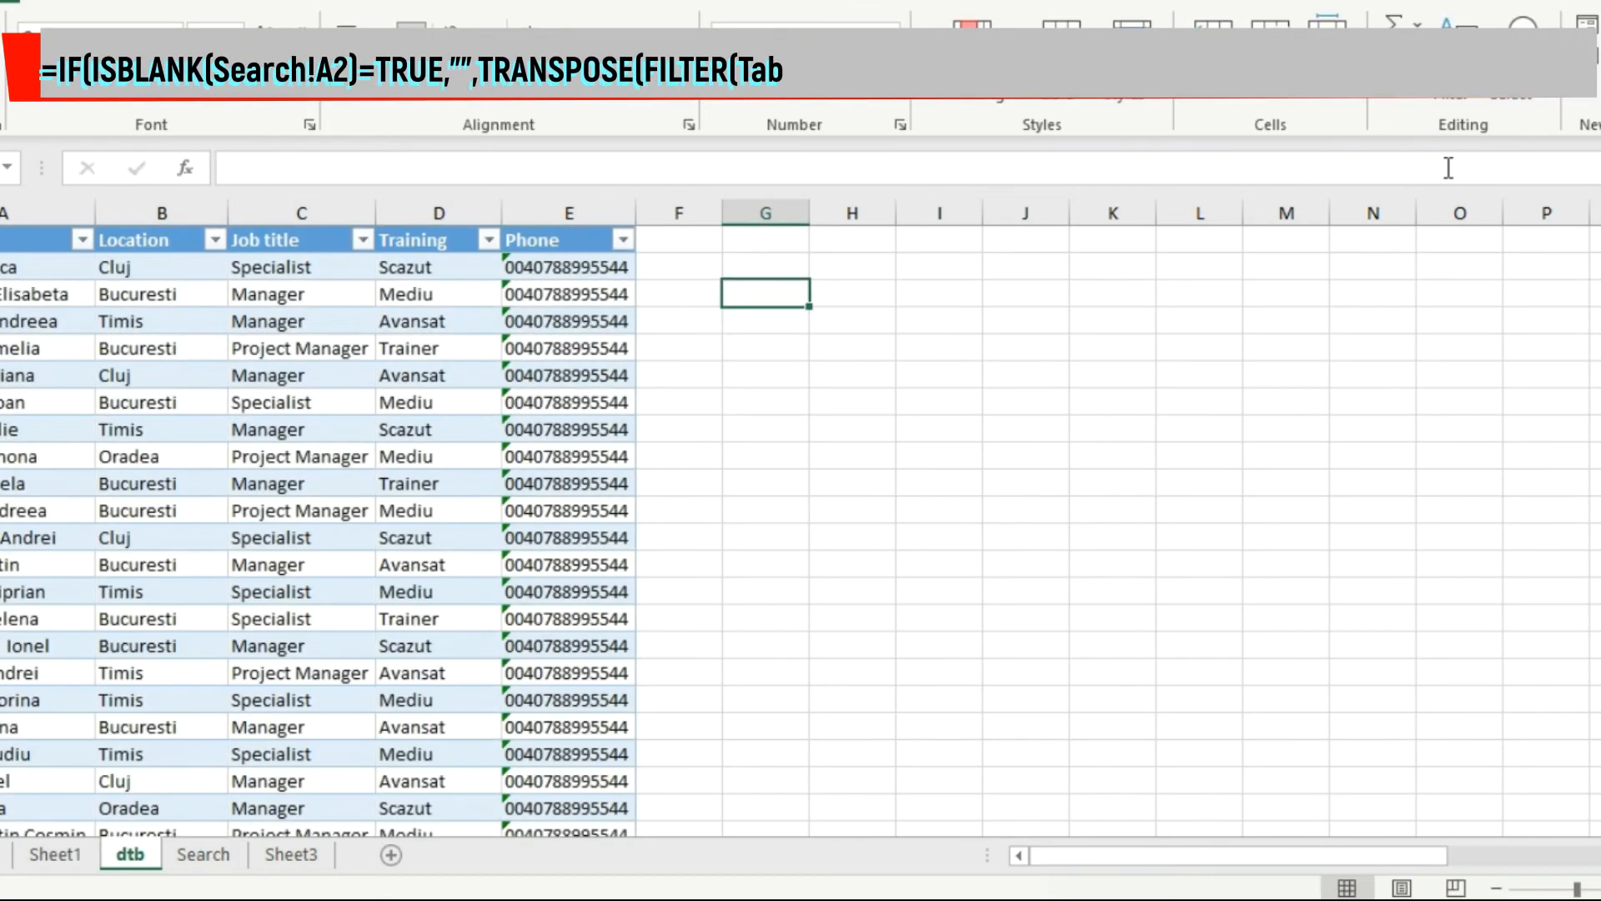
left_click(766, 266)
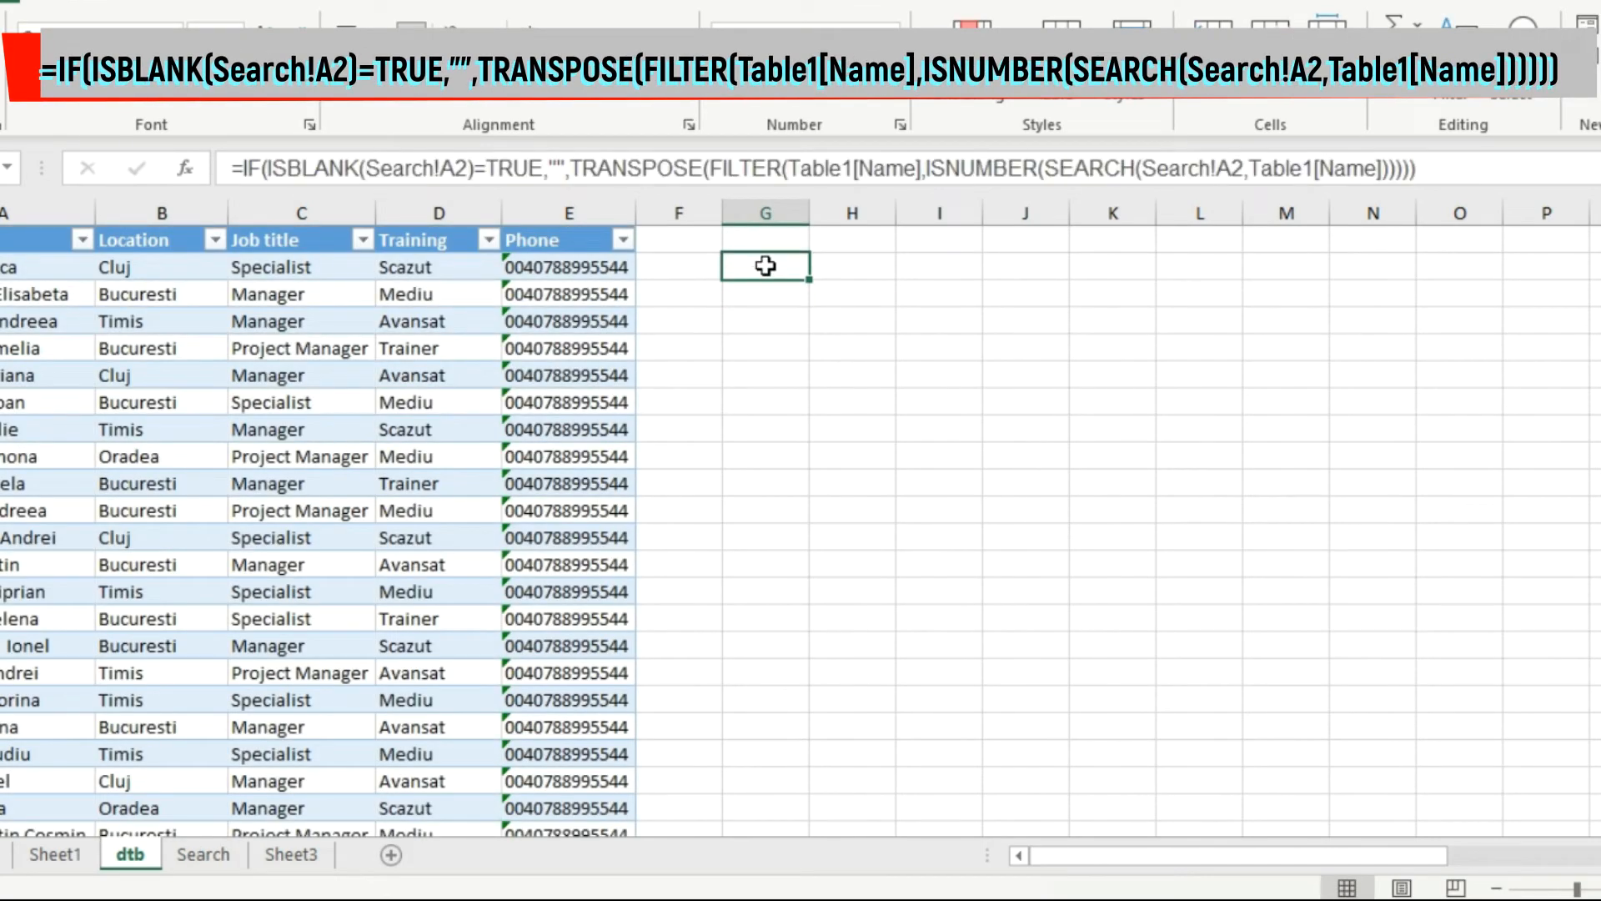
- Copy the G2 formula down column G of the dtb sheet, past the last table row
left_click_drag(802, 278, 803, 815)
scroll(868, 589, "up", 10)
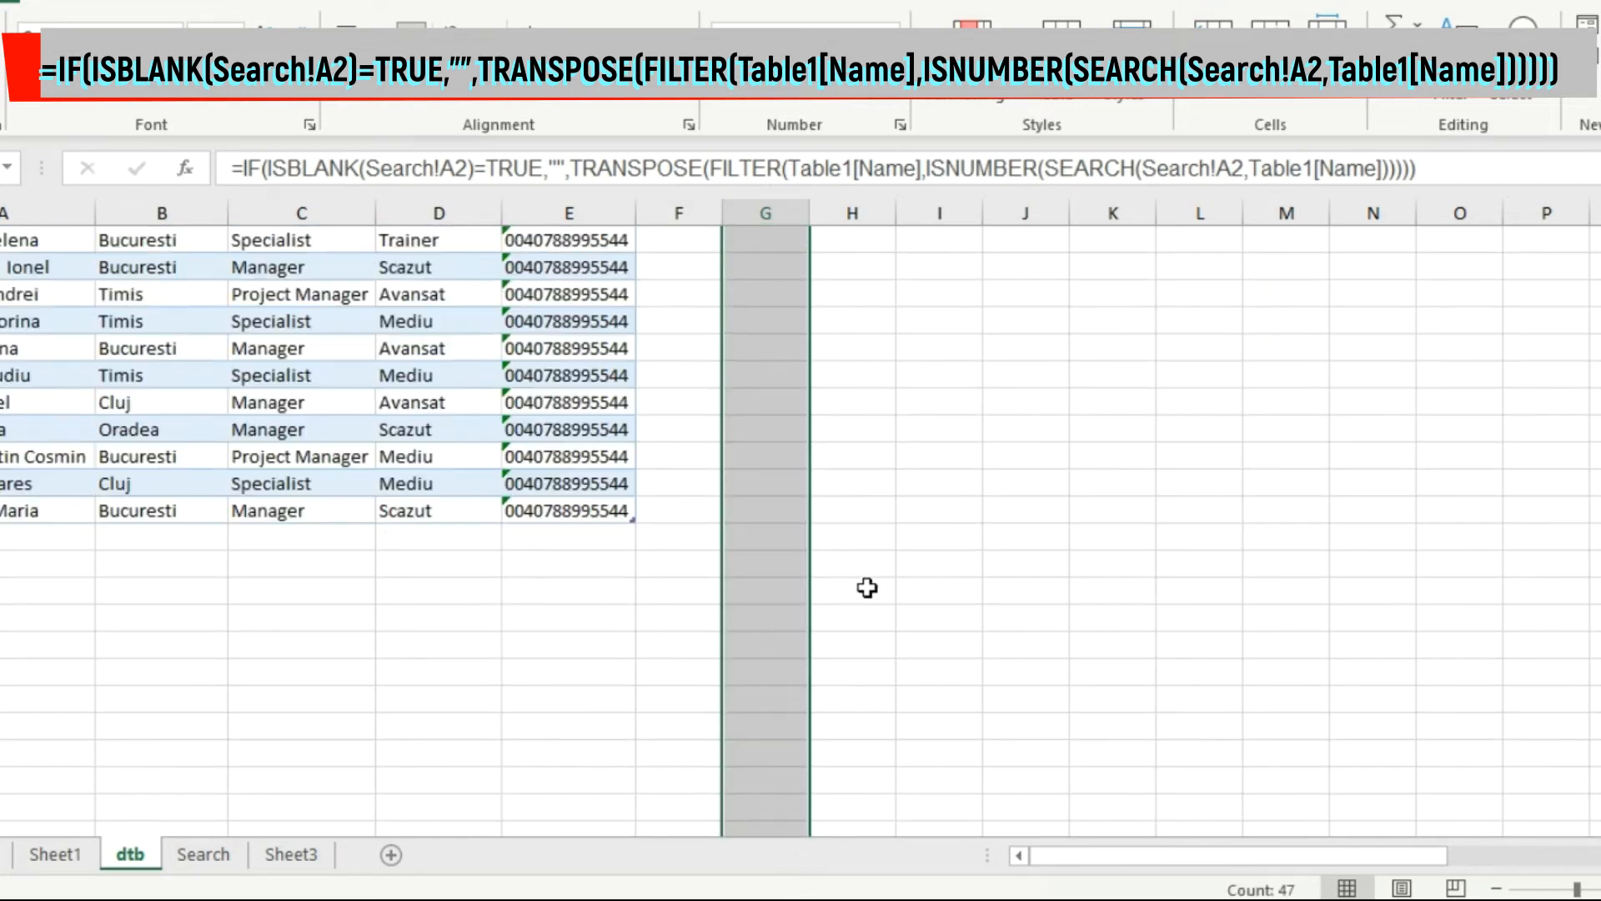
left_click(772, 276)
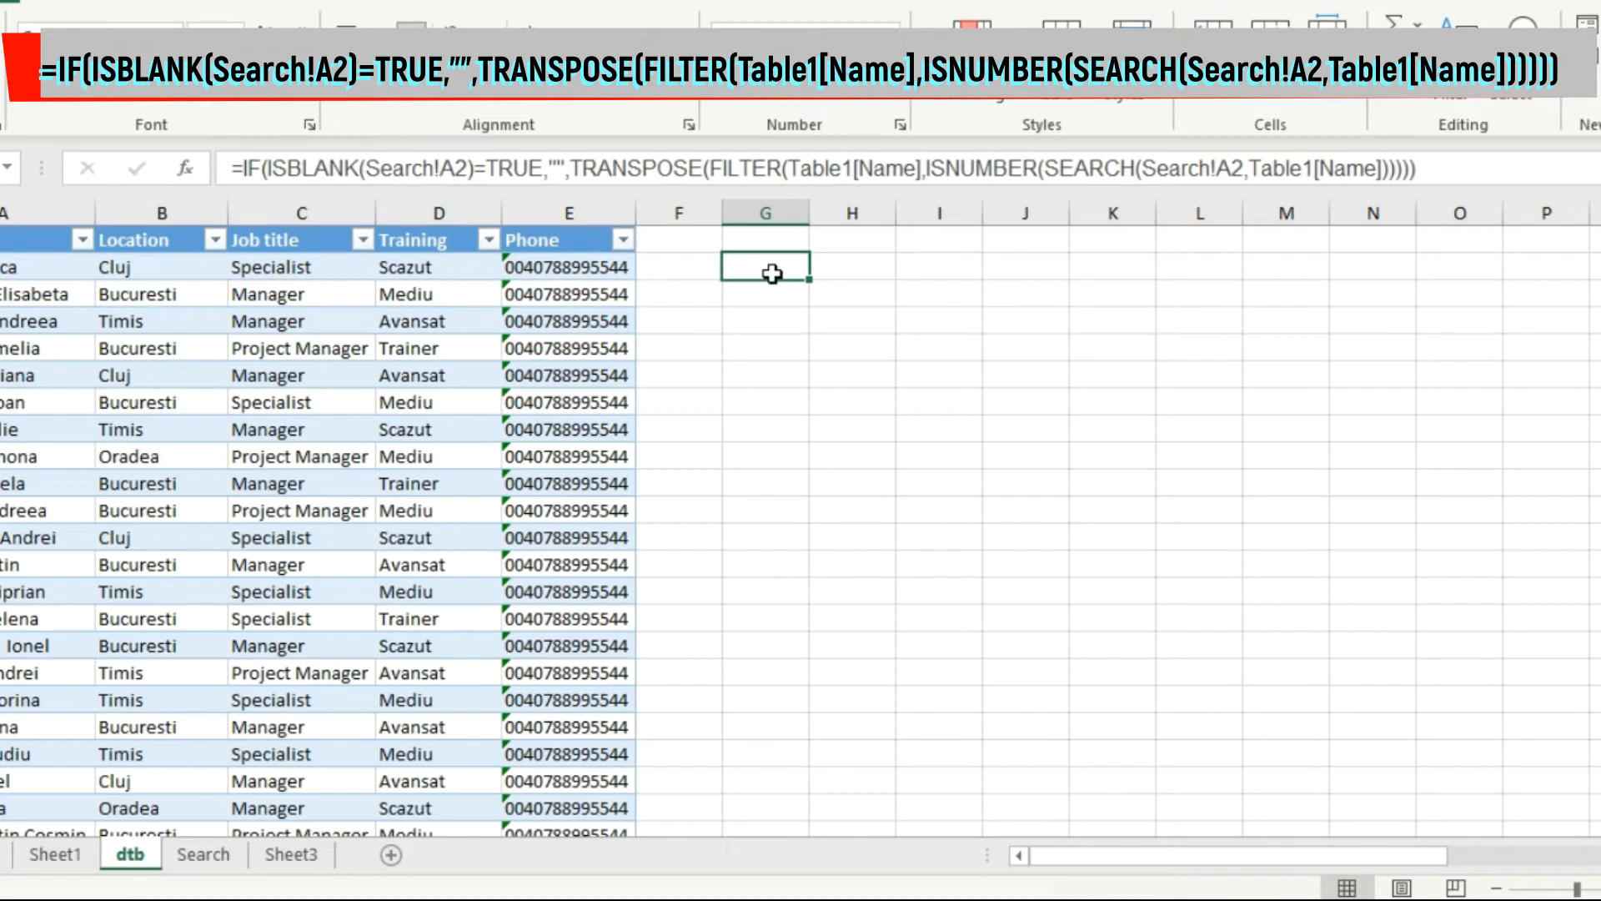
left_click(773, 329)
left_click(774, 265)
left_click(775, 293)
left_click(771, 266)
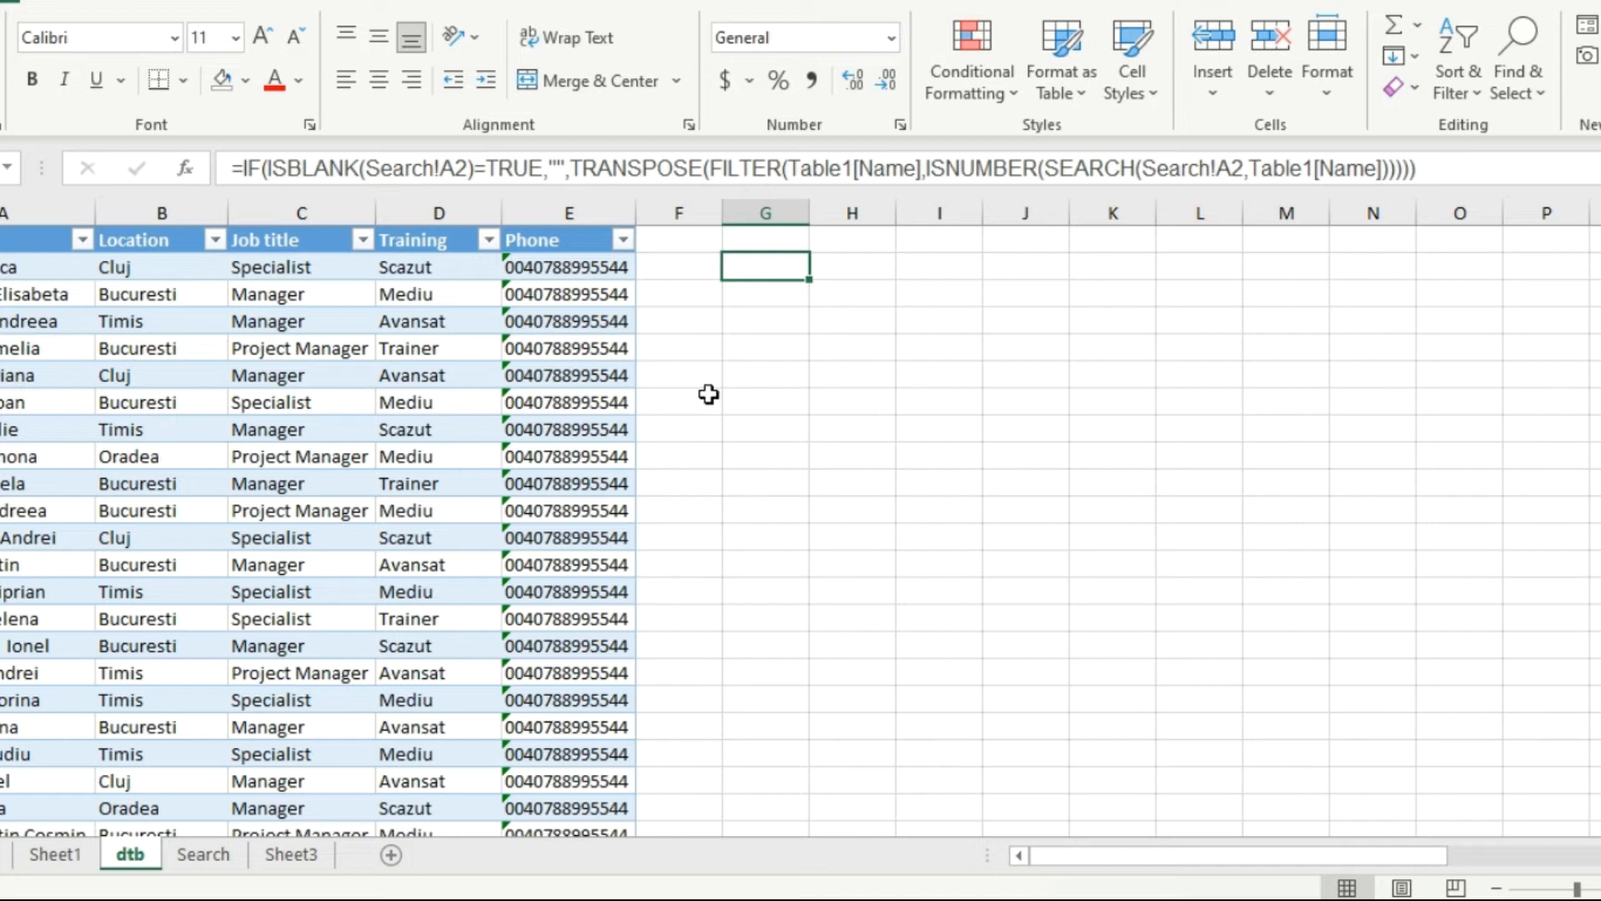
- Start data validation for cell A2 on the Search sheet and allow only a List
left_click(224, 851)
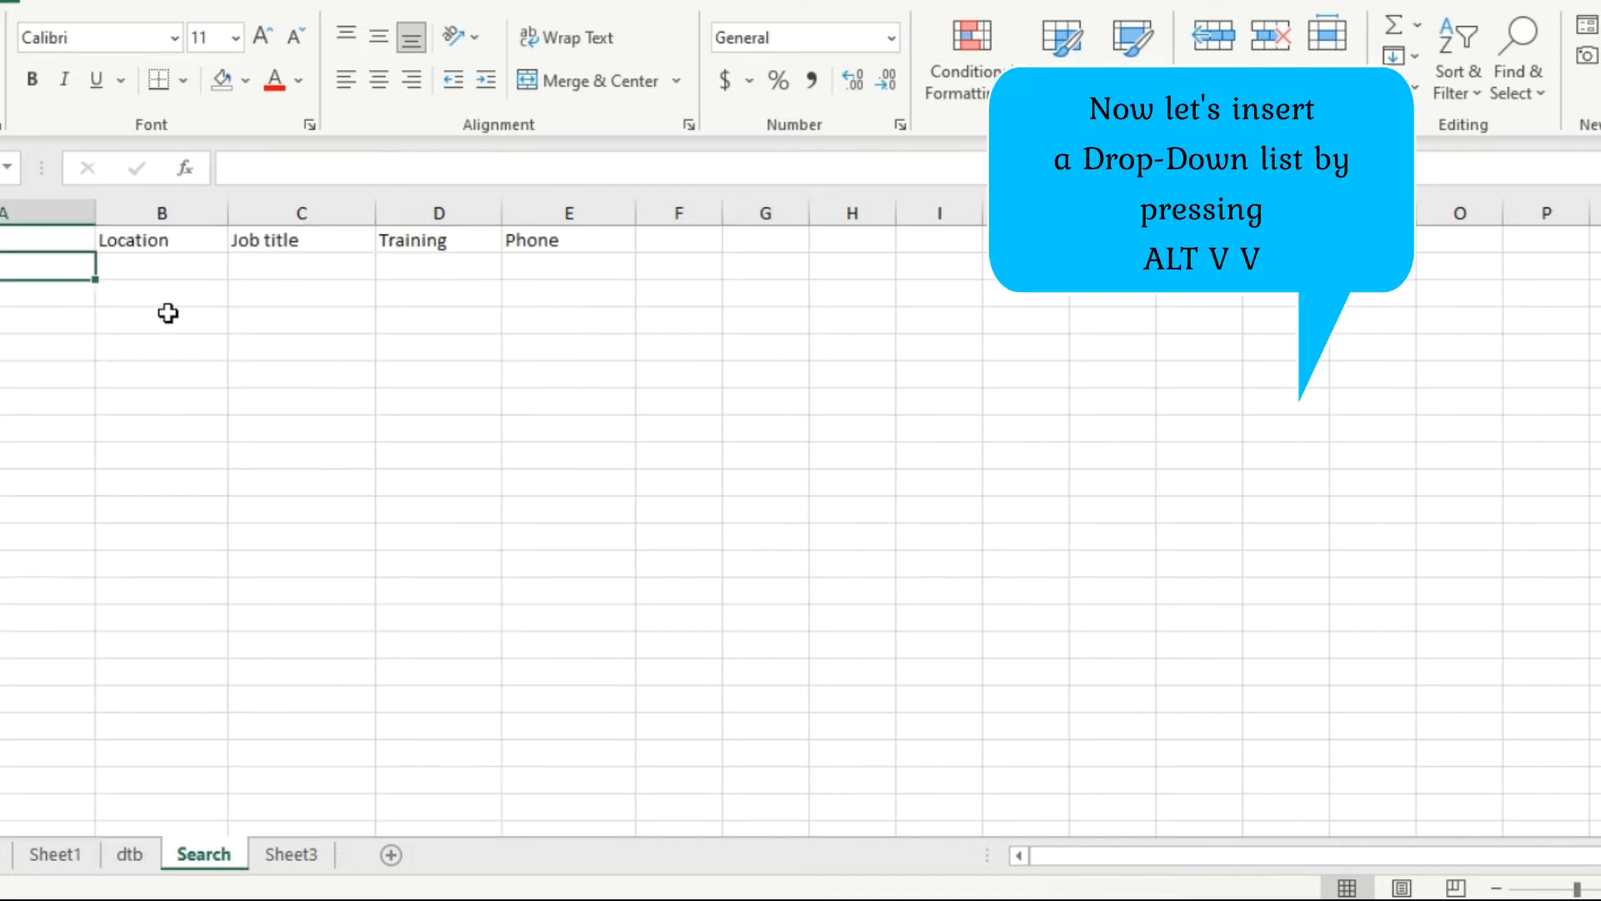
key("alt")
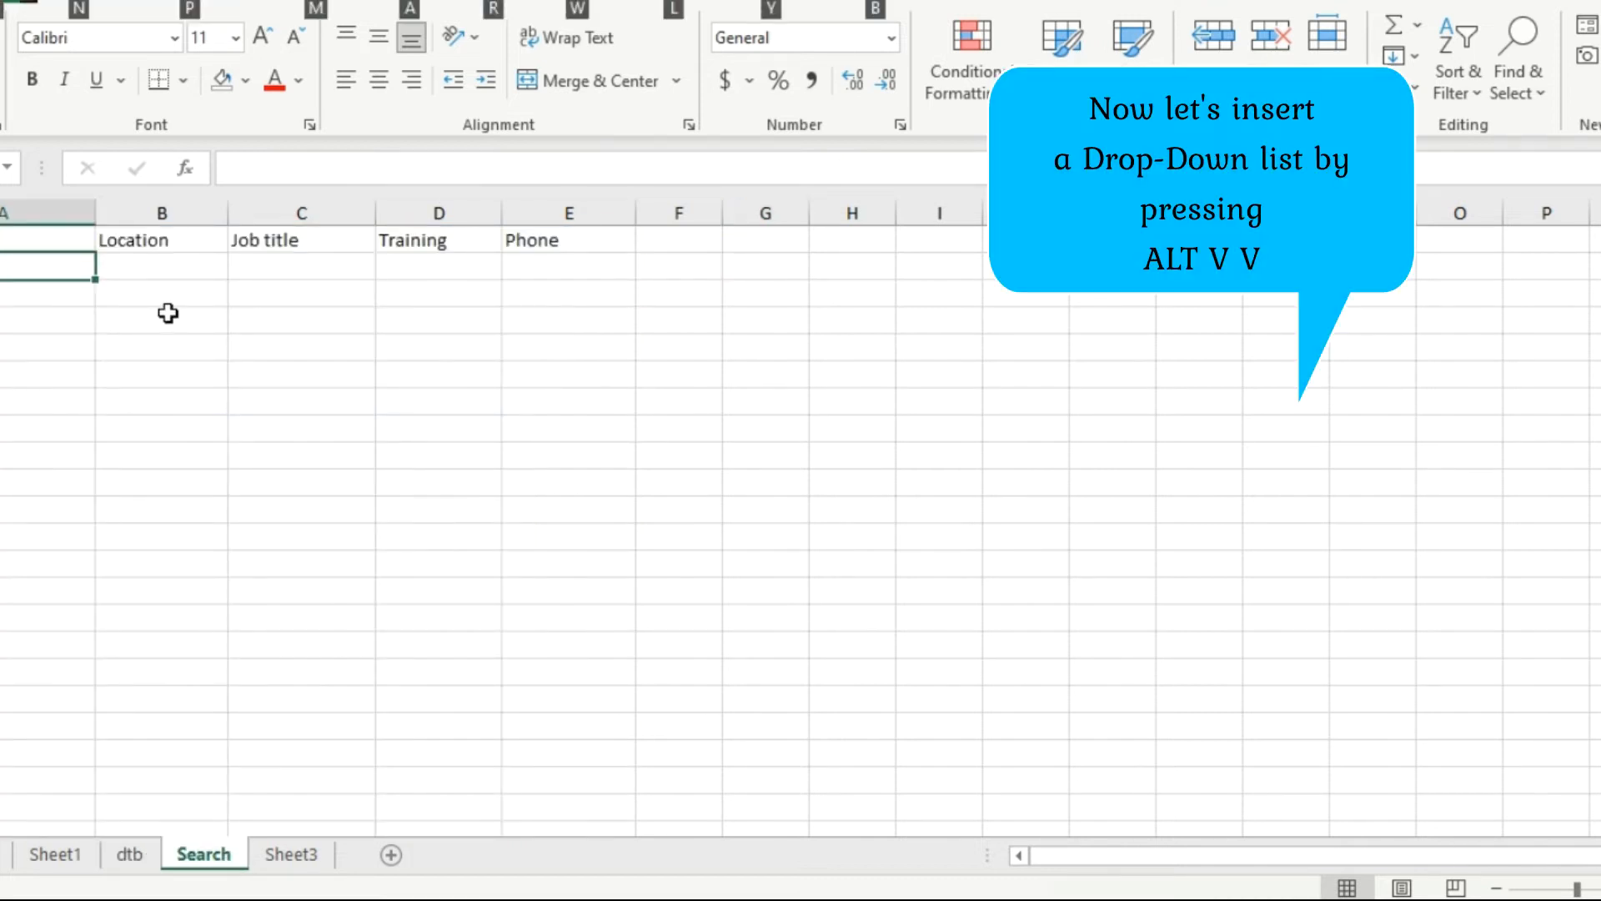
key("a")
key("v")
key("v")
left_click(573, 280)
left_click(534, 356)
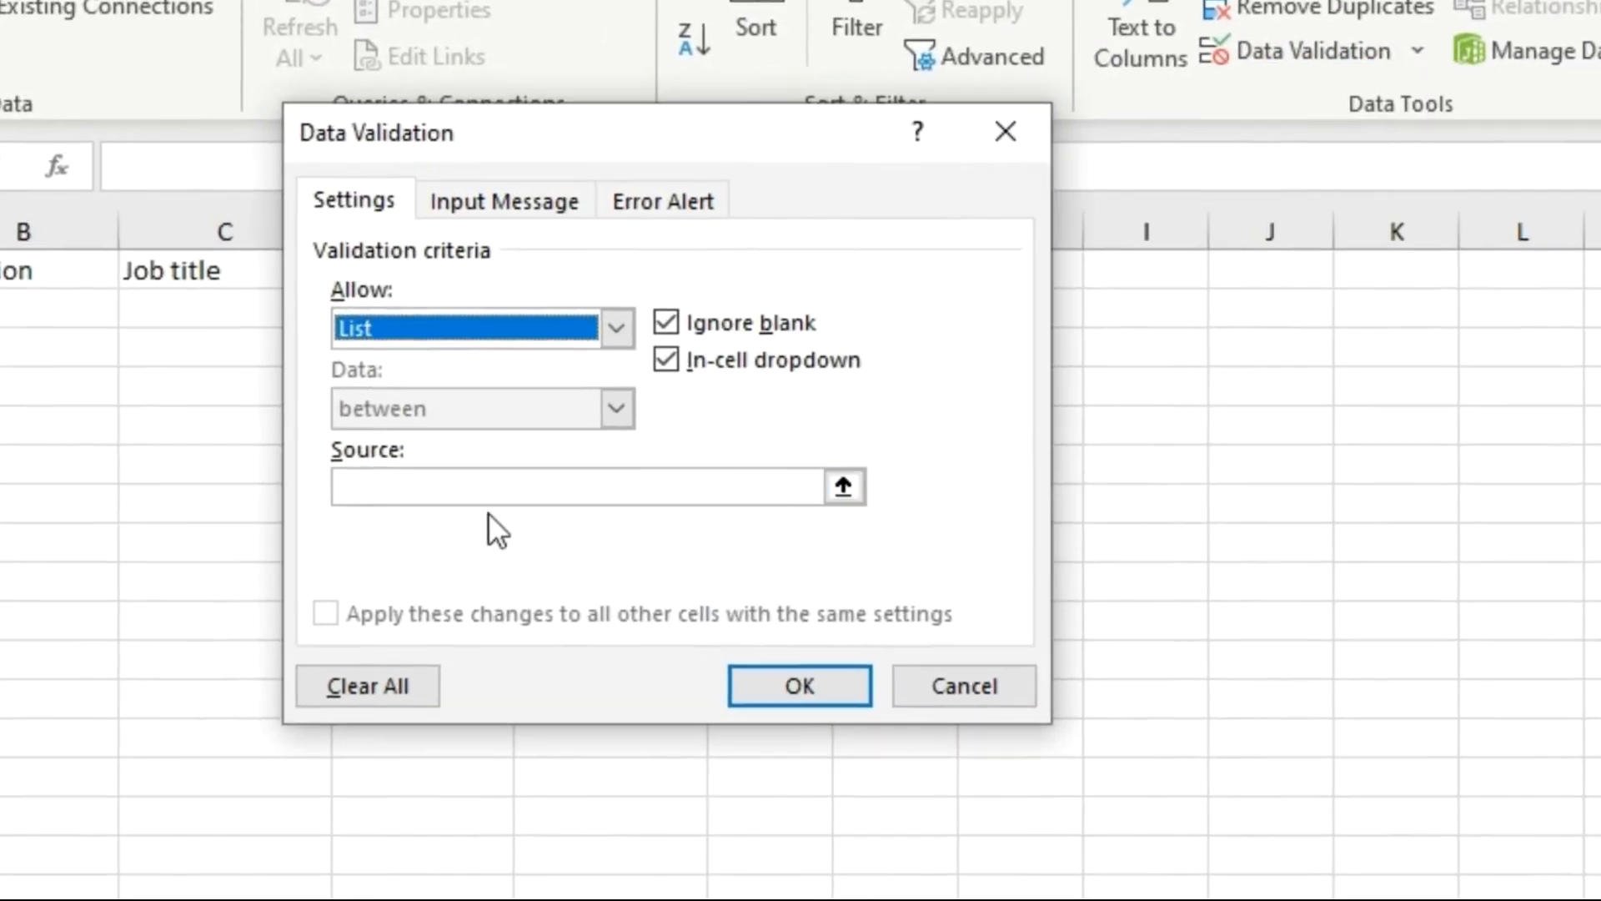
- Set the validation list's source to the spilled range =dtb!$G2#
left_click(843, 487)
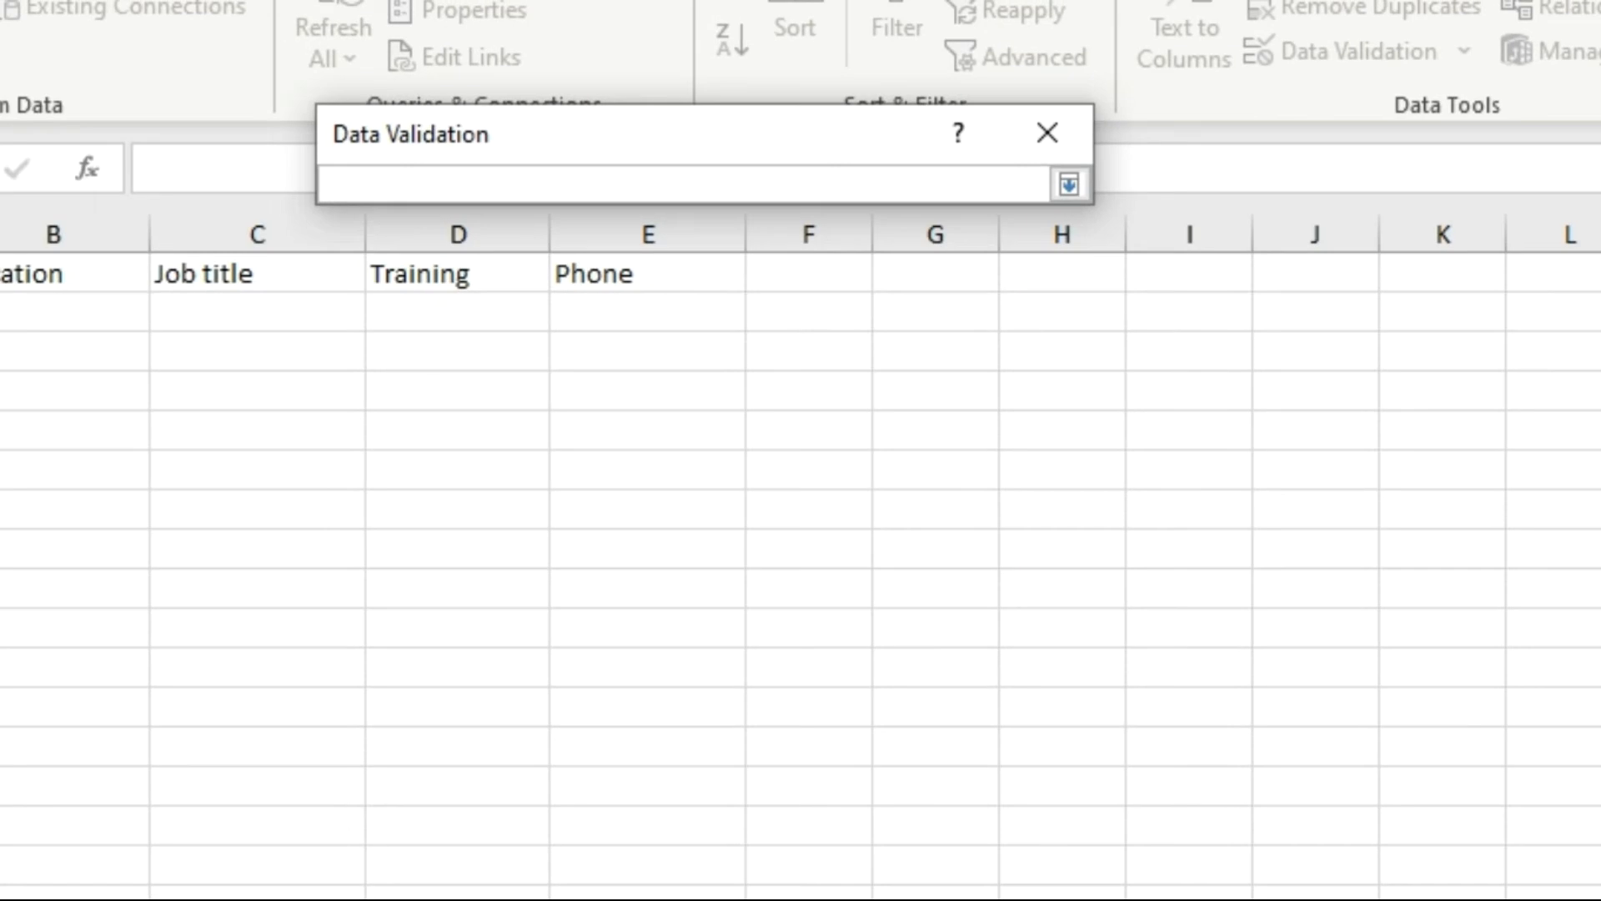
left_click(250, 857)
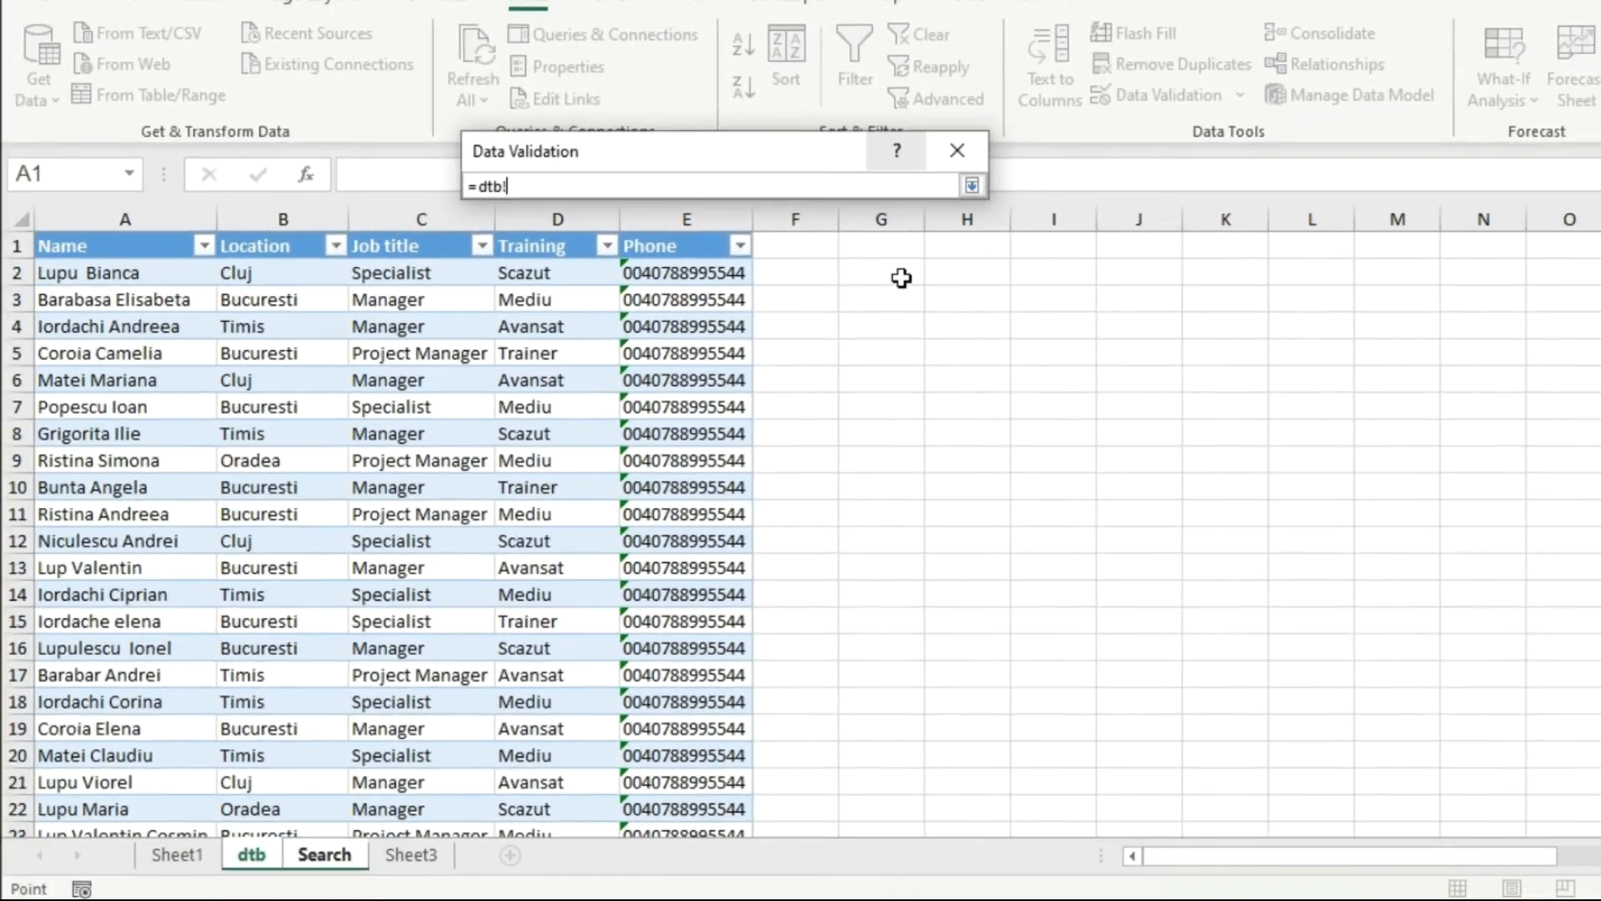
left_click(963, 316)
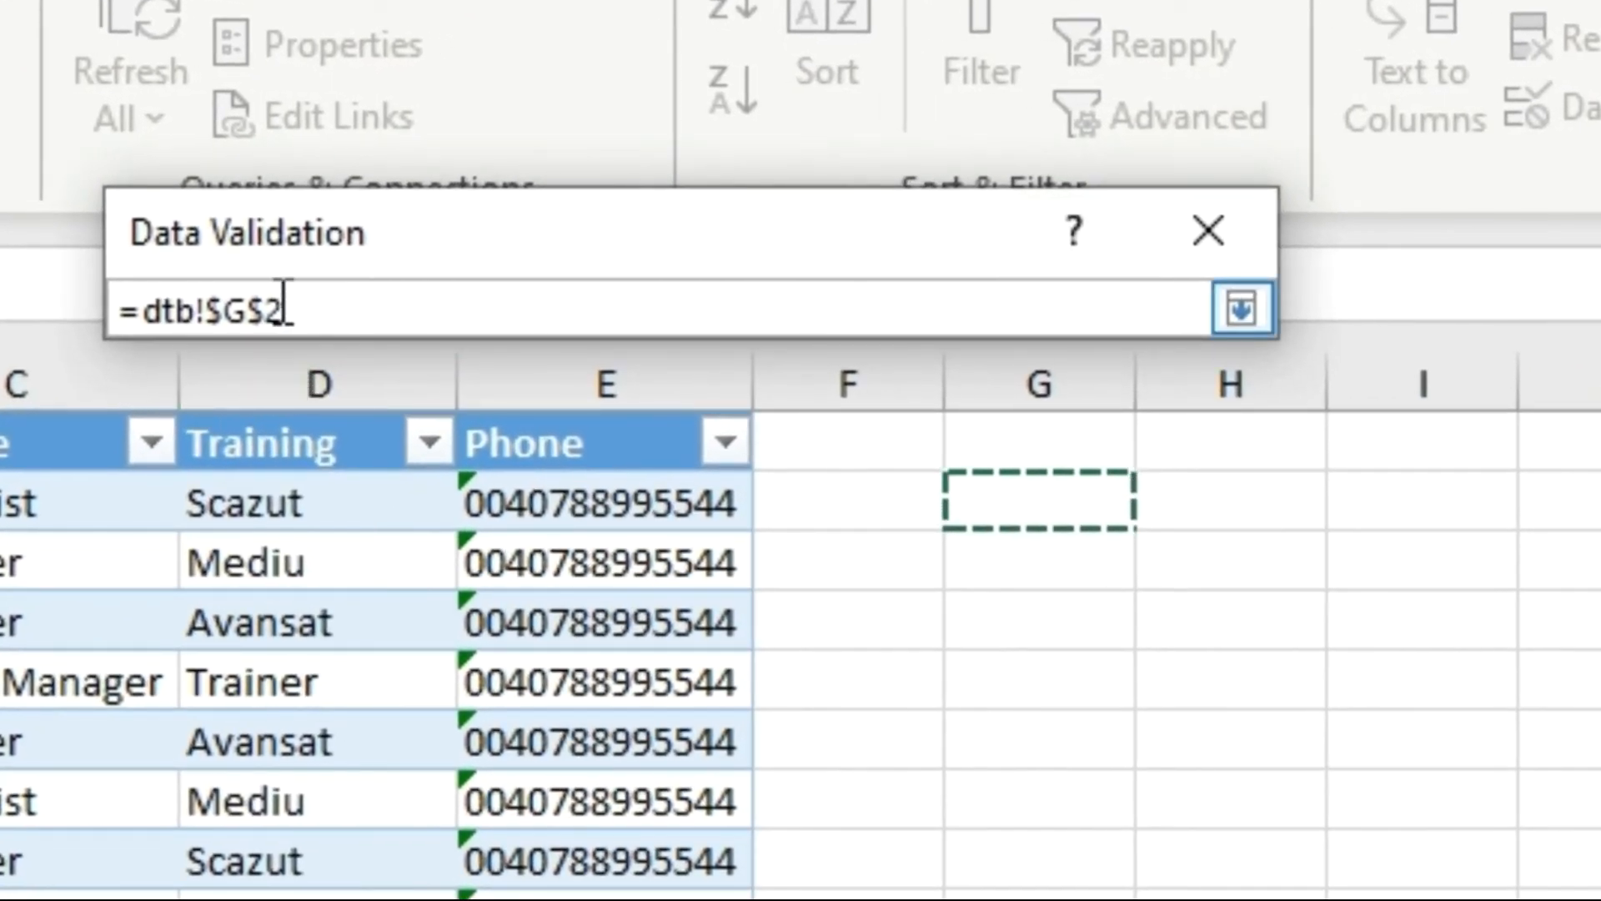
left_click(268, 311)
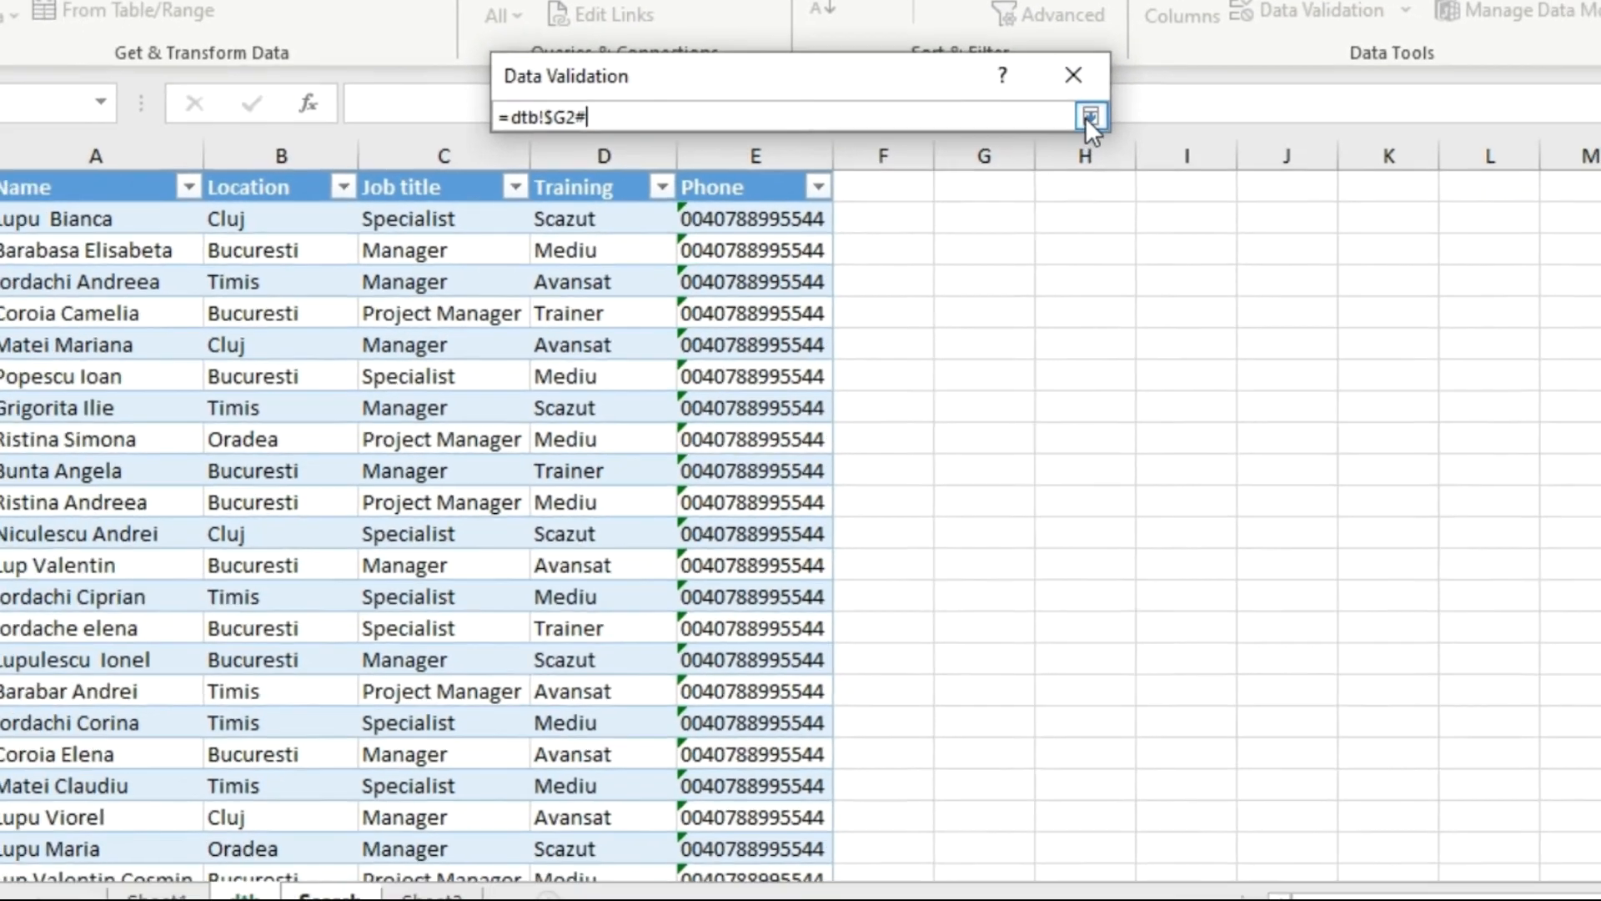
left_click(1090, 117)
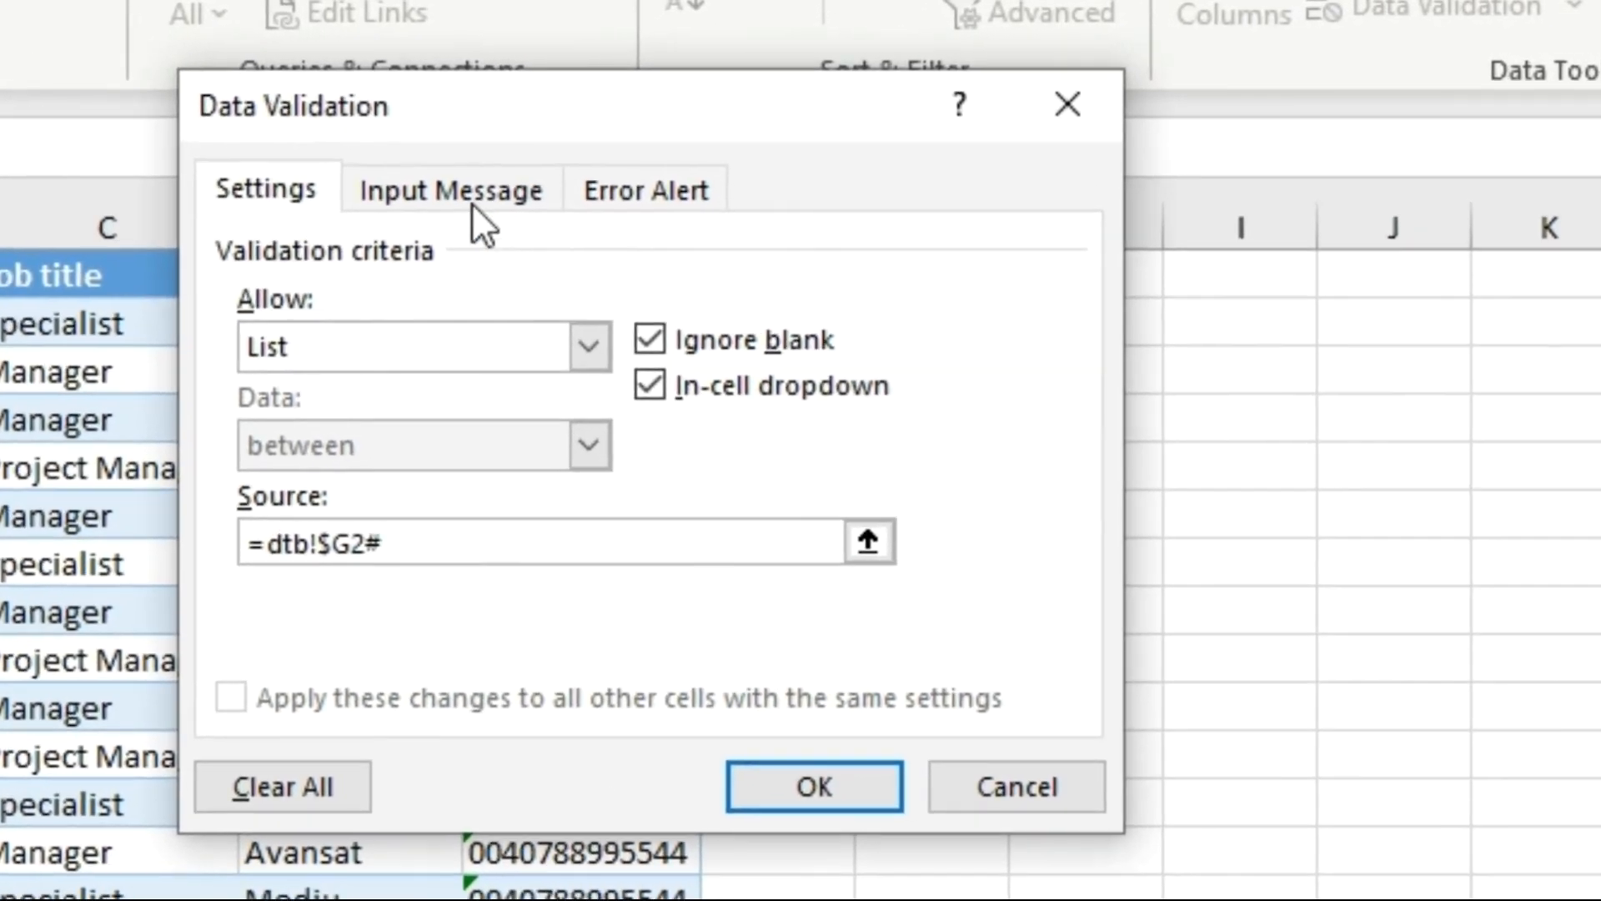
- Turn off the input message and the error alert for A2, and apply the data validation
left_click(506, 174)
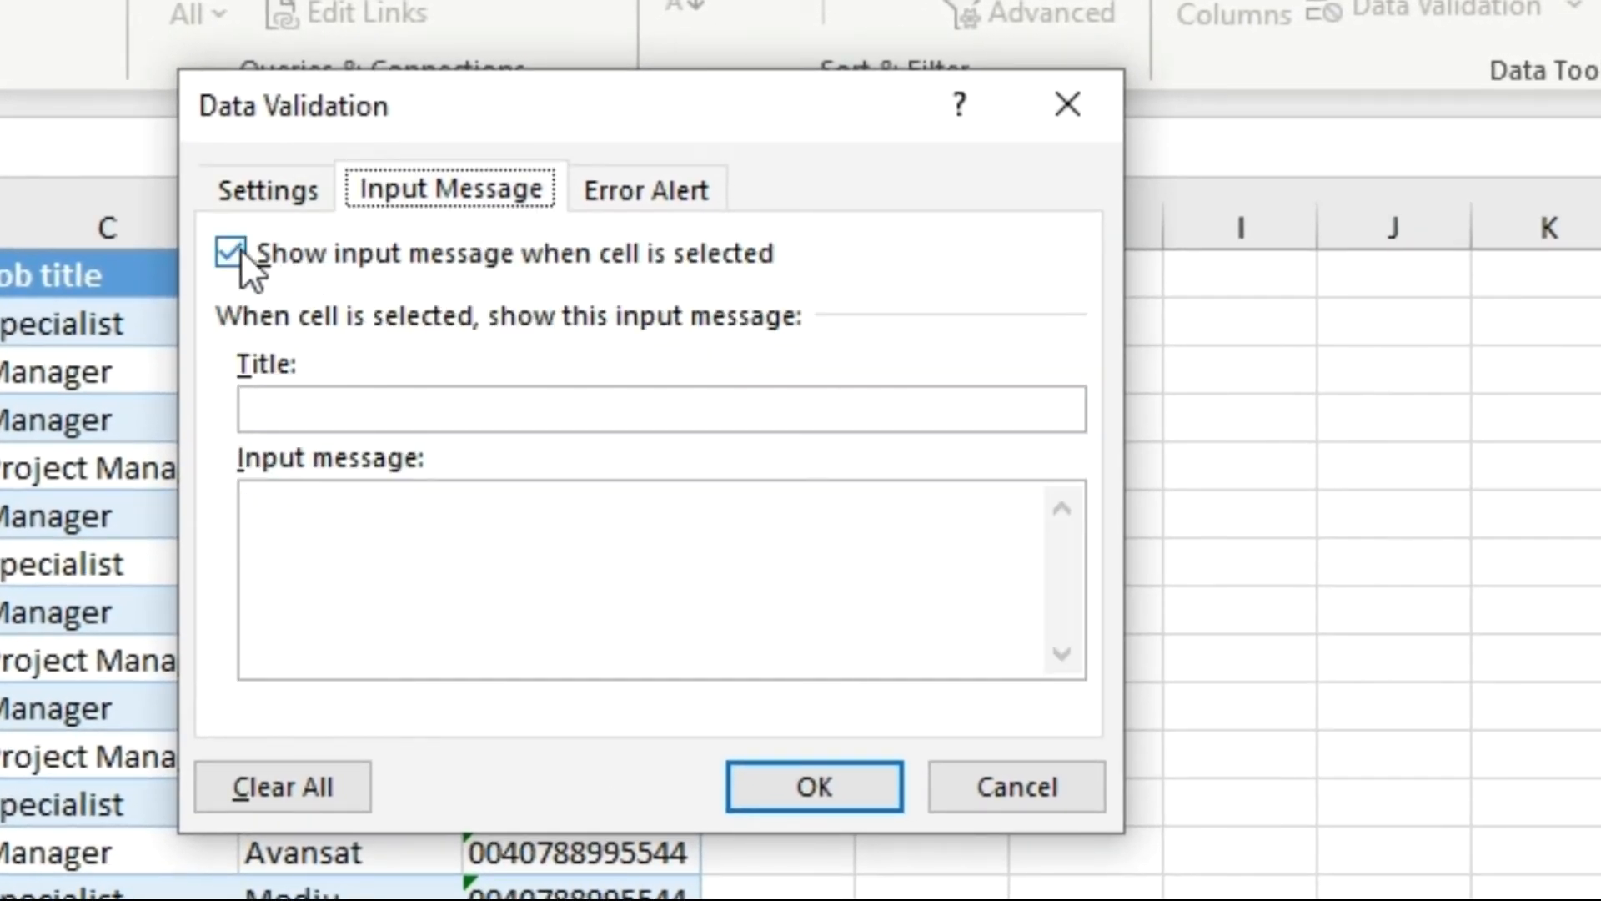
left_click(305, 231)
left_click(636, 207)
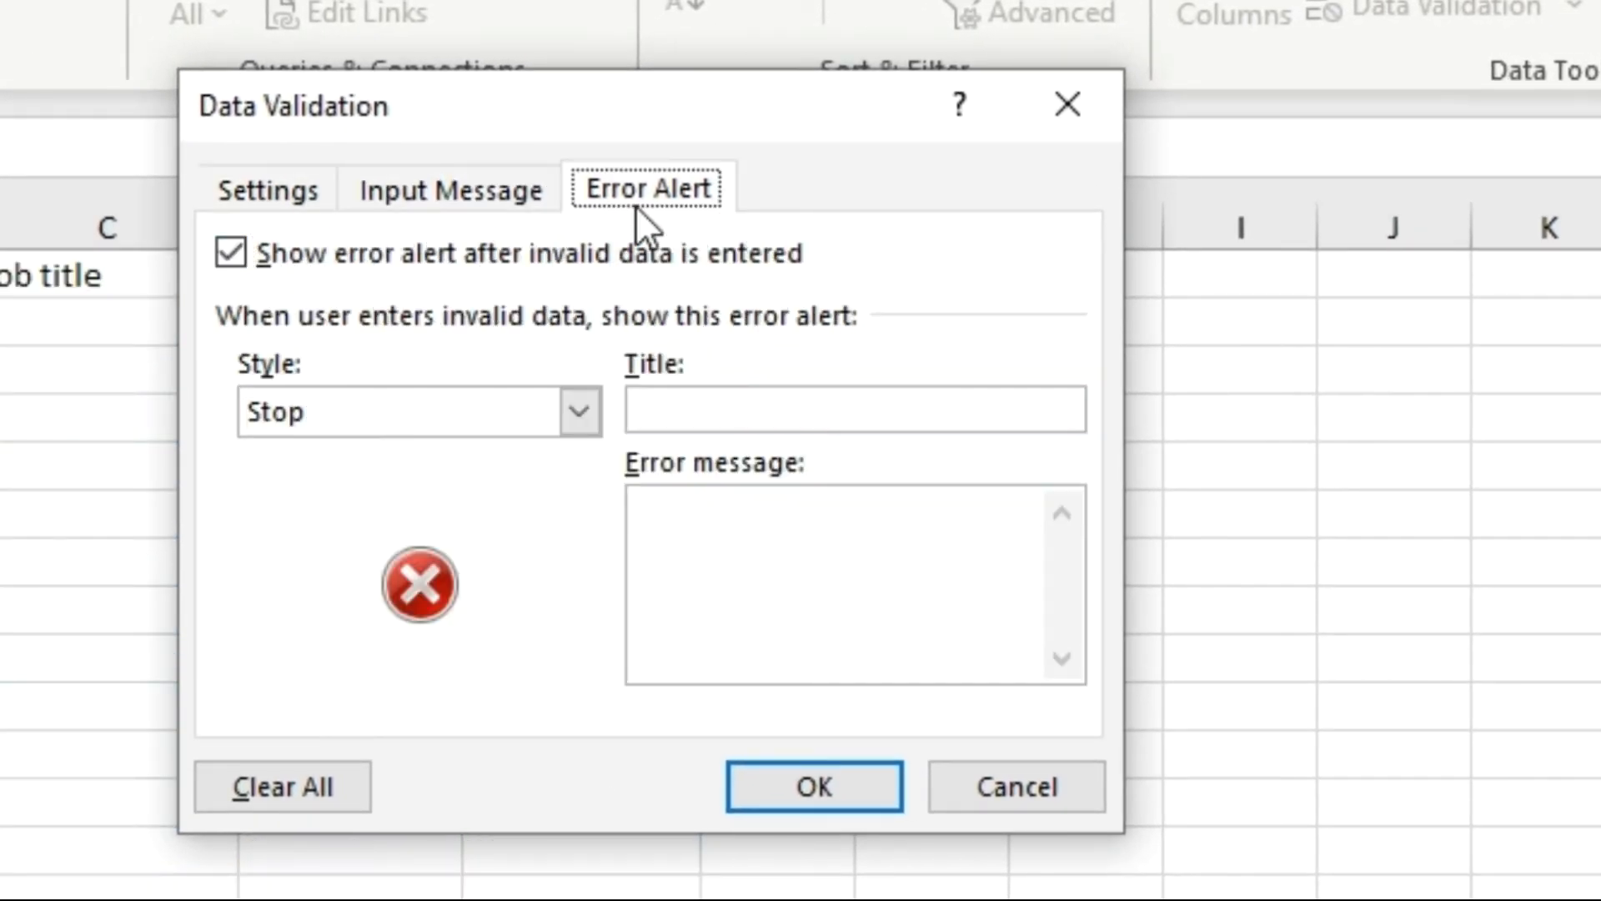
left_click(246, 255)
left_click(814, 784)
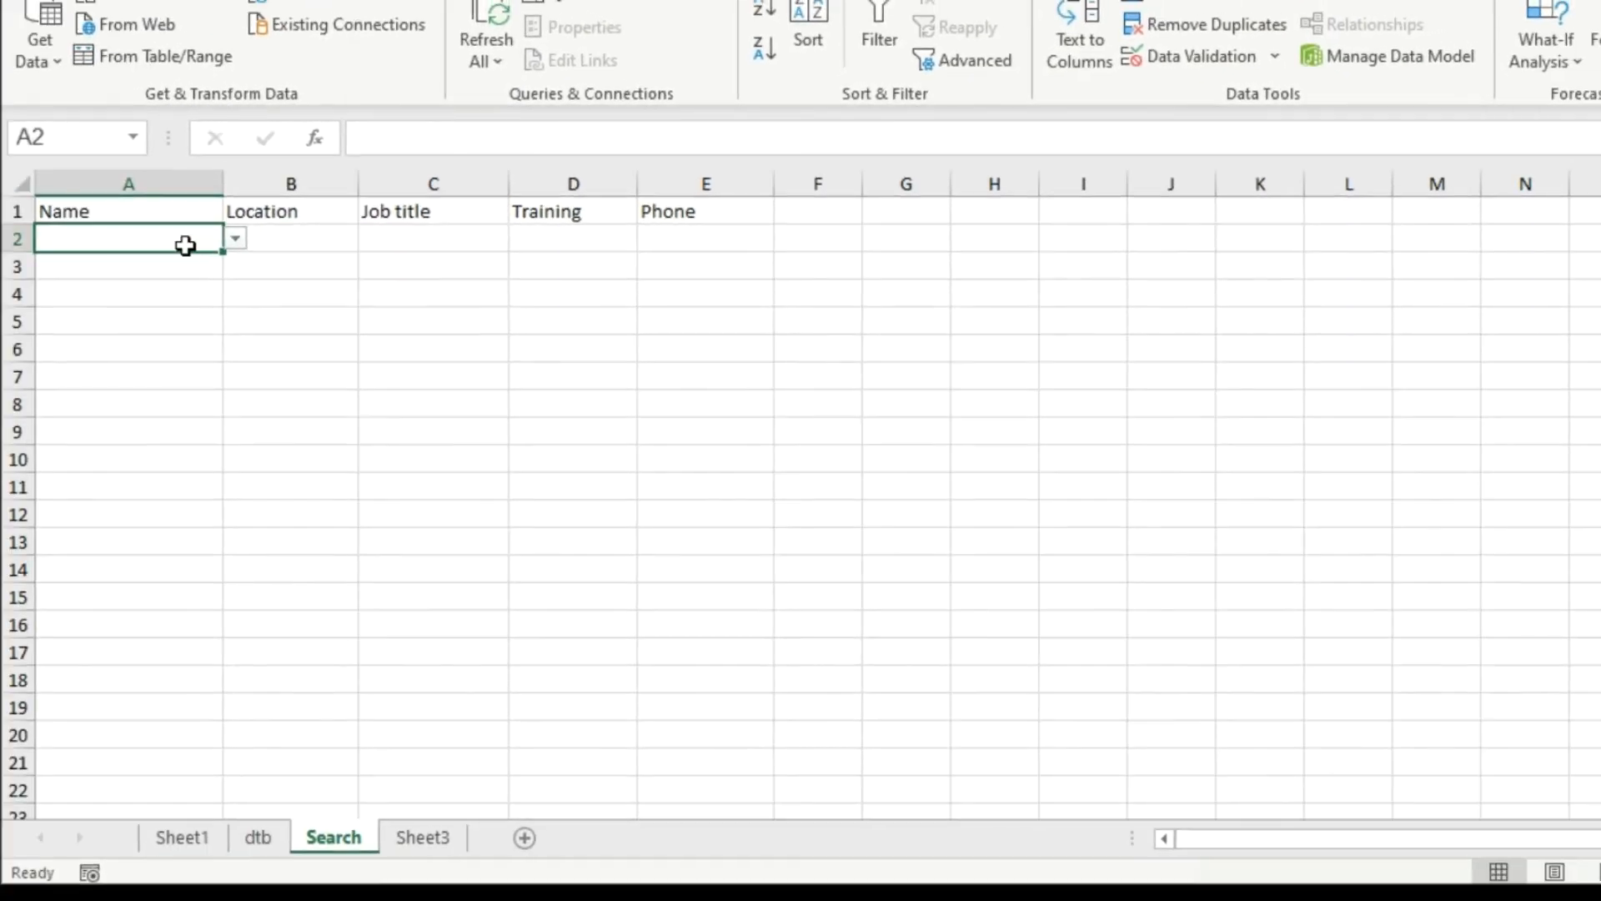
- Copy the drop-down validation from A2 down to A20 on the Search sheet
left_click_drag(222, 254, 258, 740)
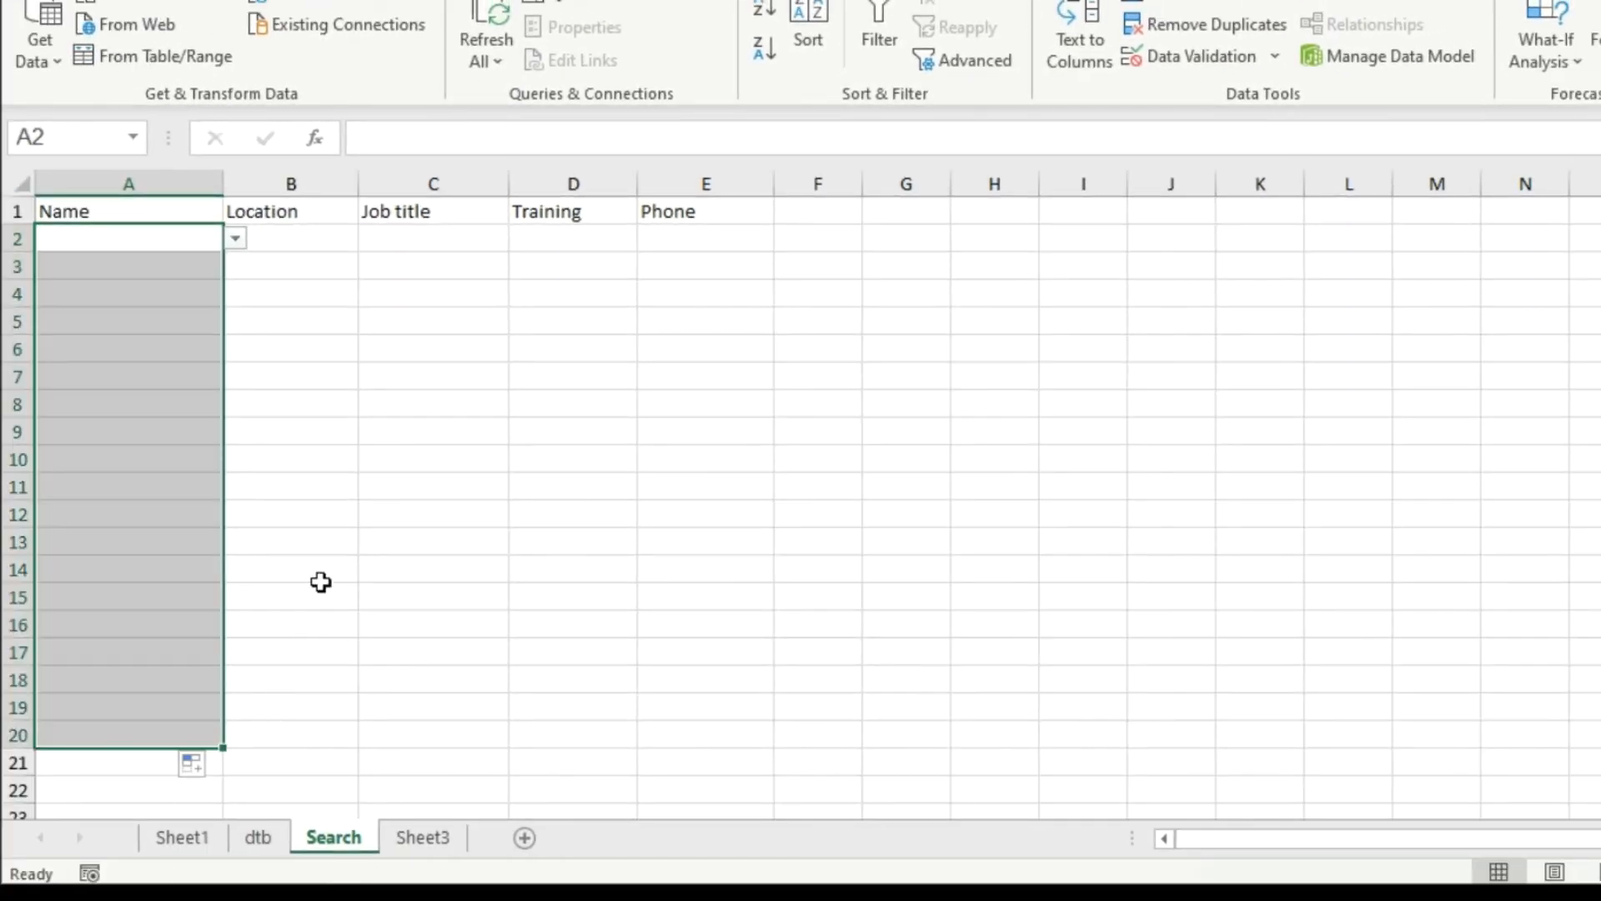
left_click(170, 267)
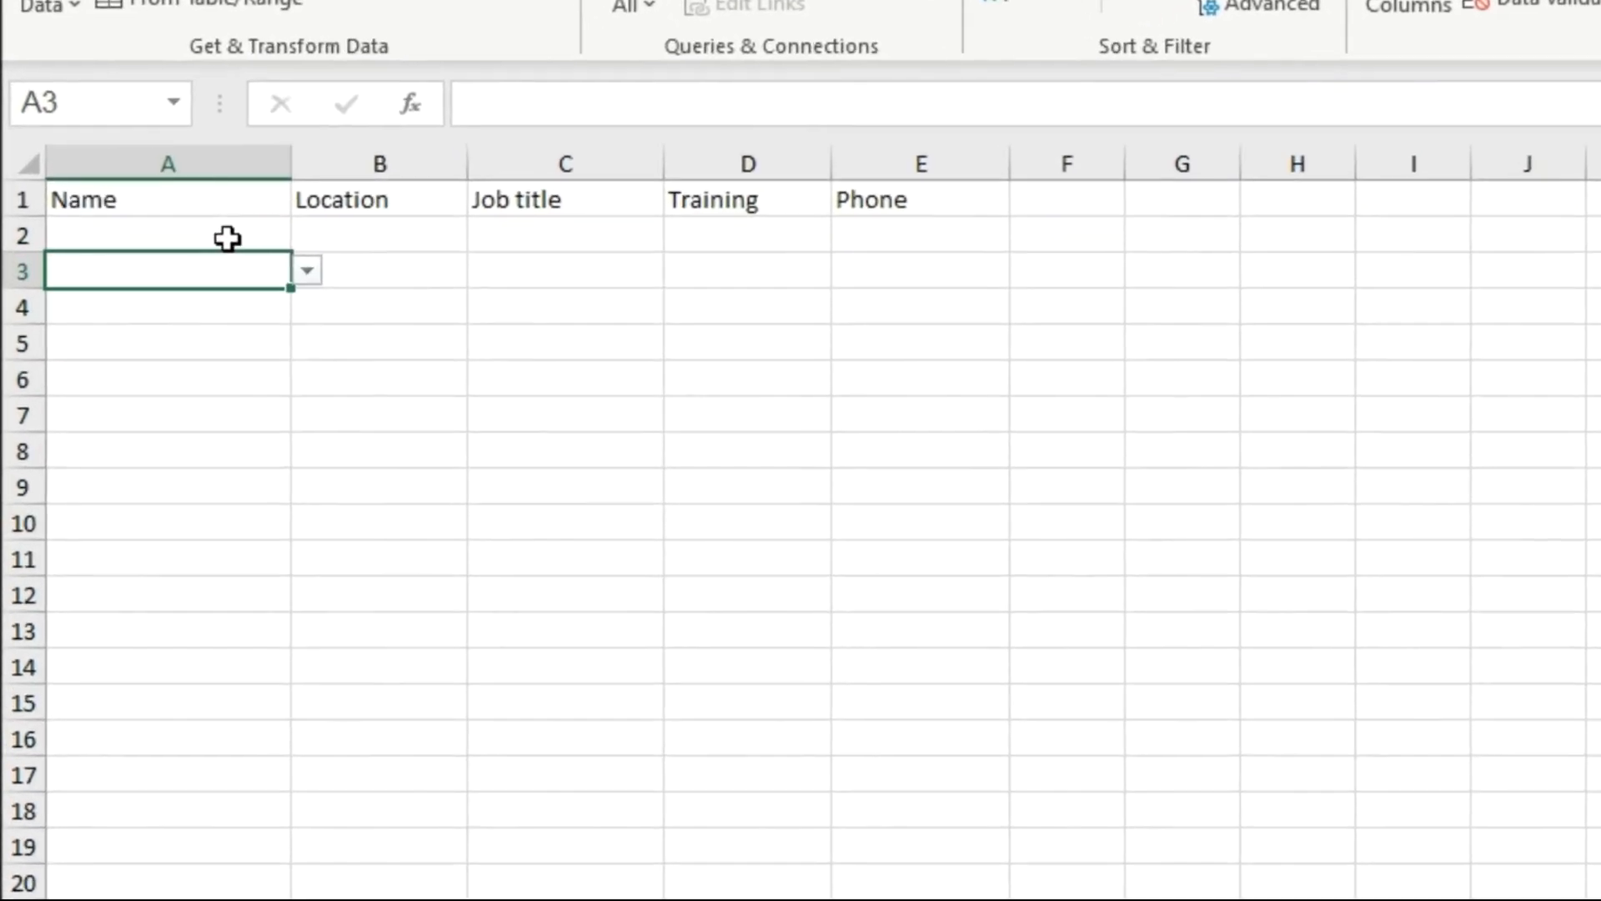
- Enter lup in A2 and choose the first matching name from its drop-down list
left_click(173, 239)
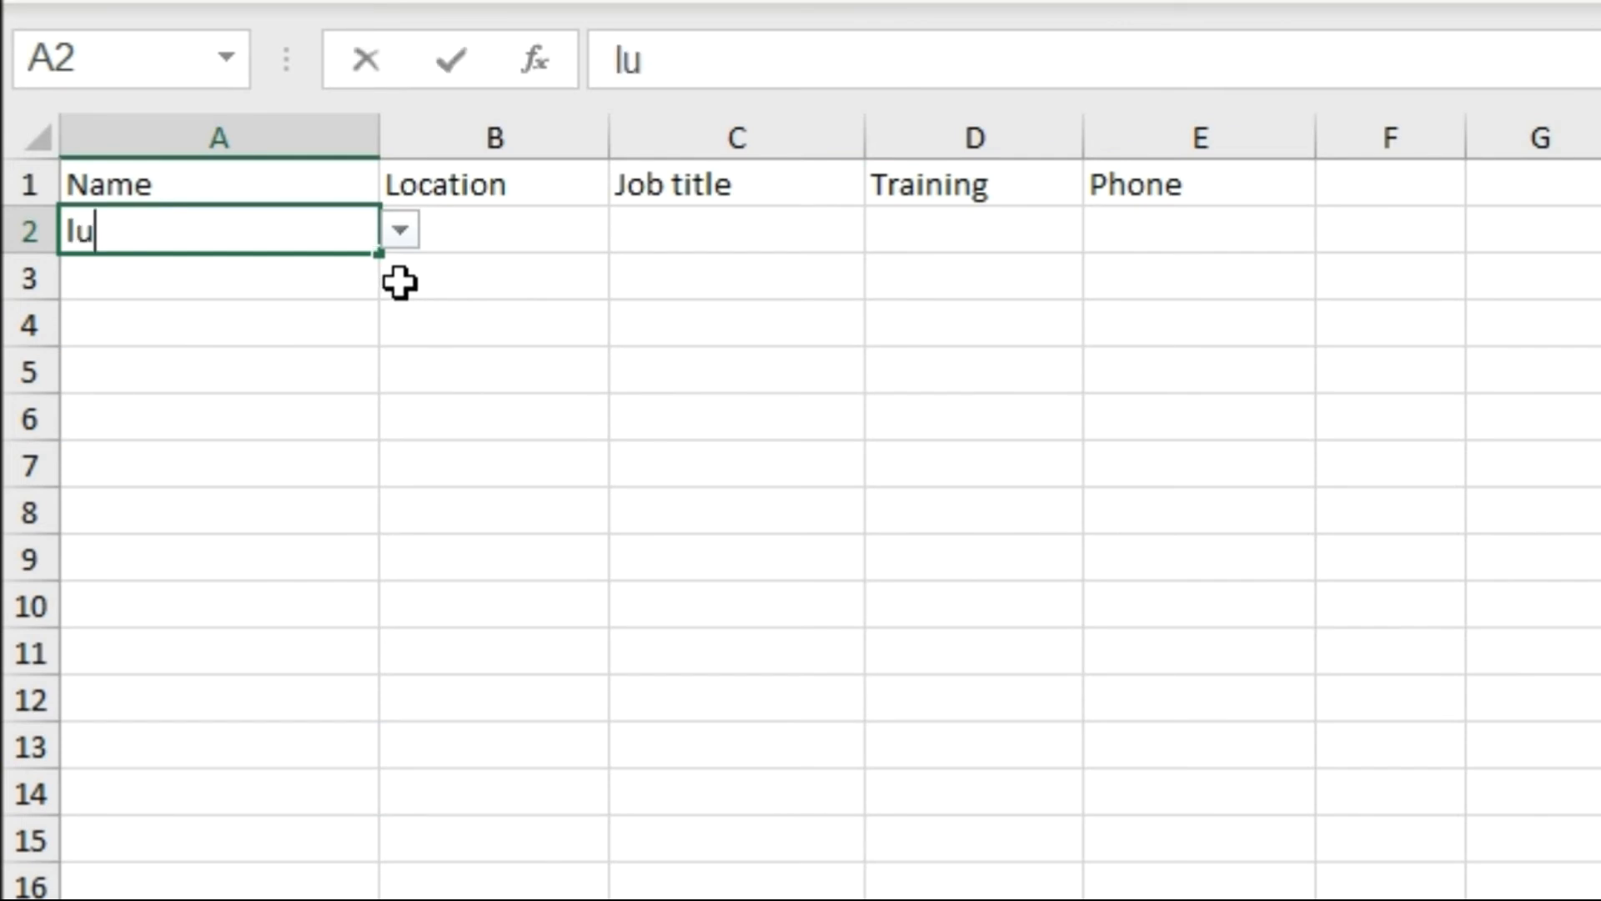
left_click(401, 242)
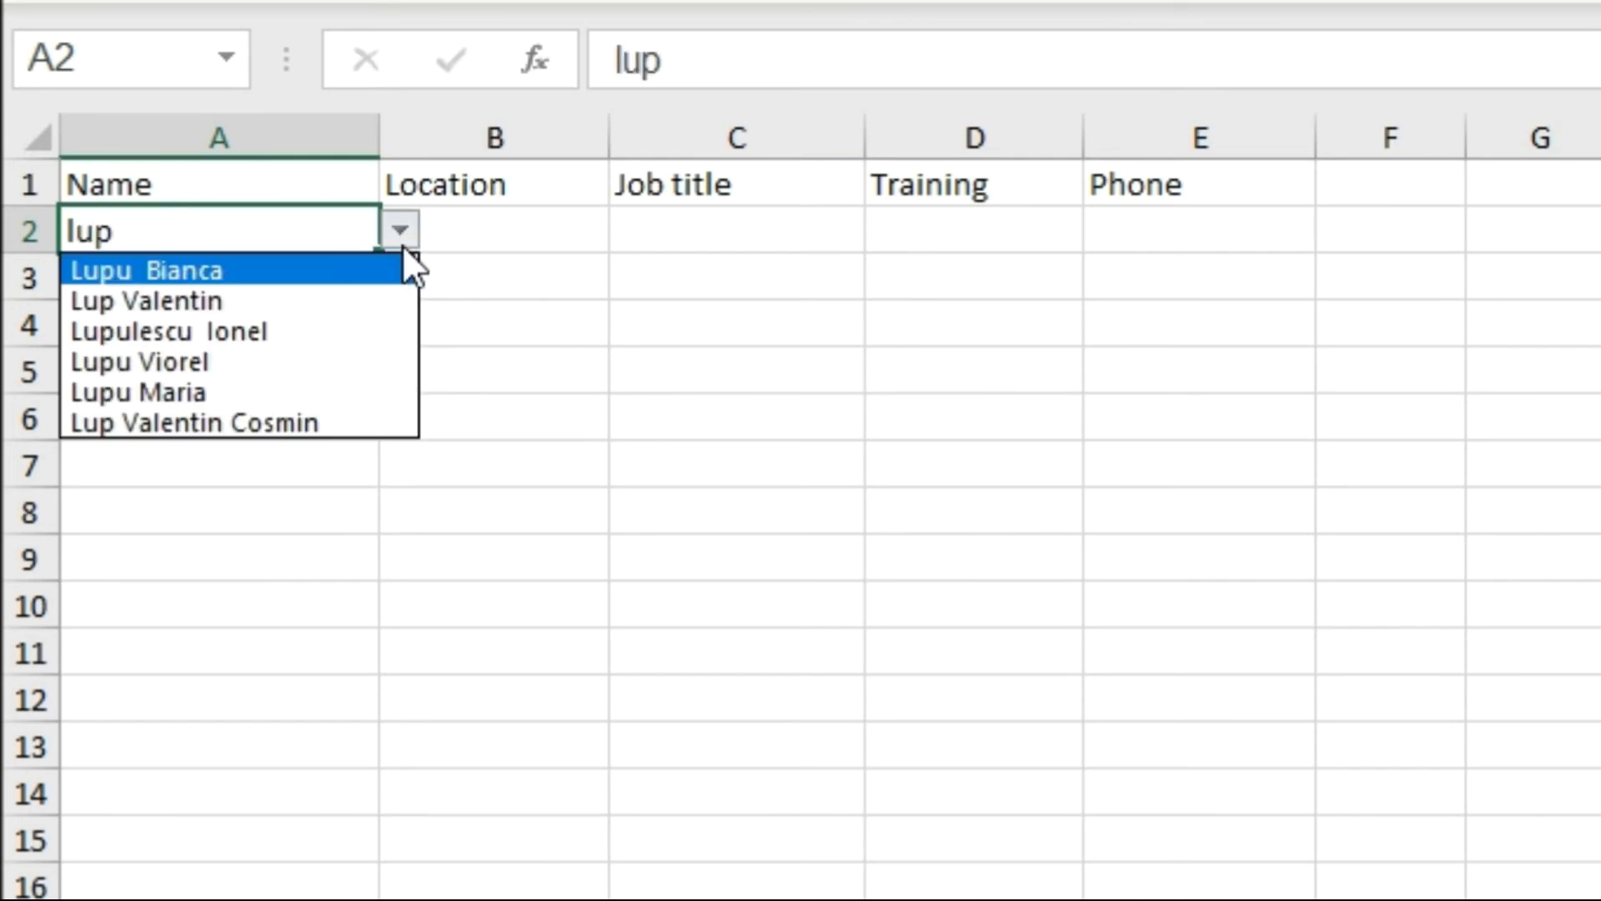
left_click(324, 268)
- Enter ior in A3 and choose the fourth matching name from its drop-down list
left_click(320, 265)
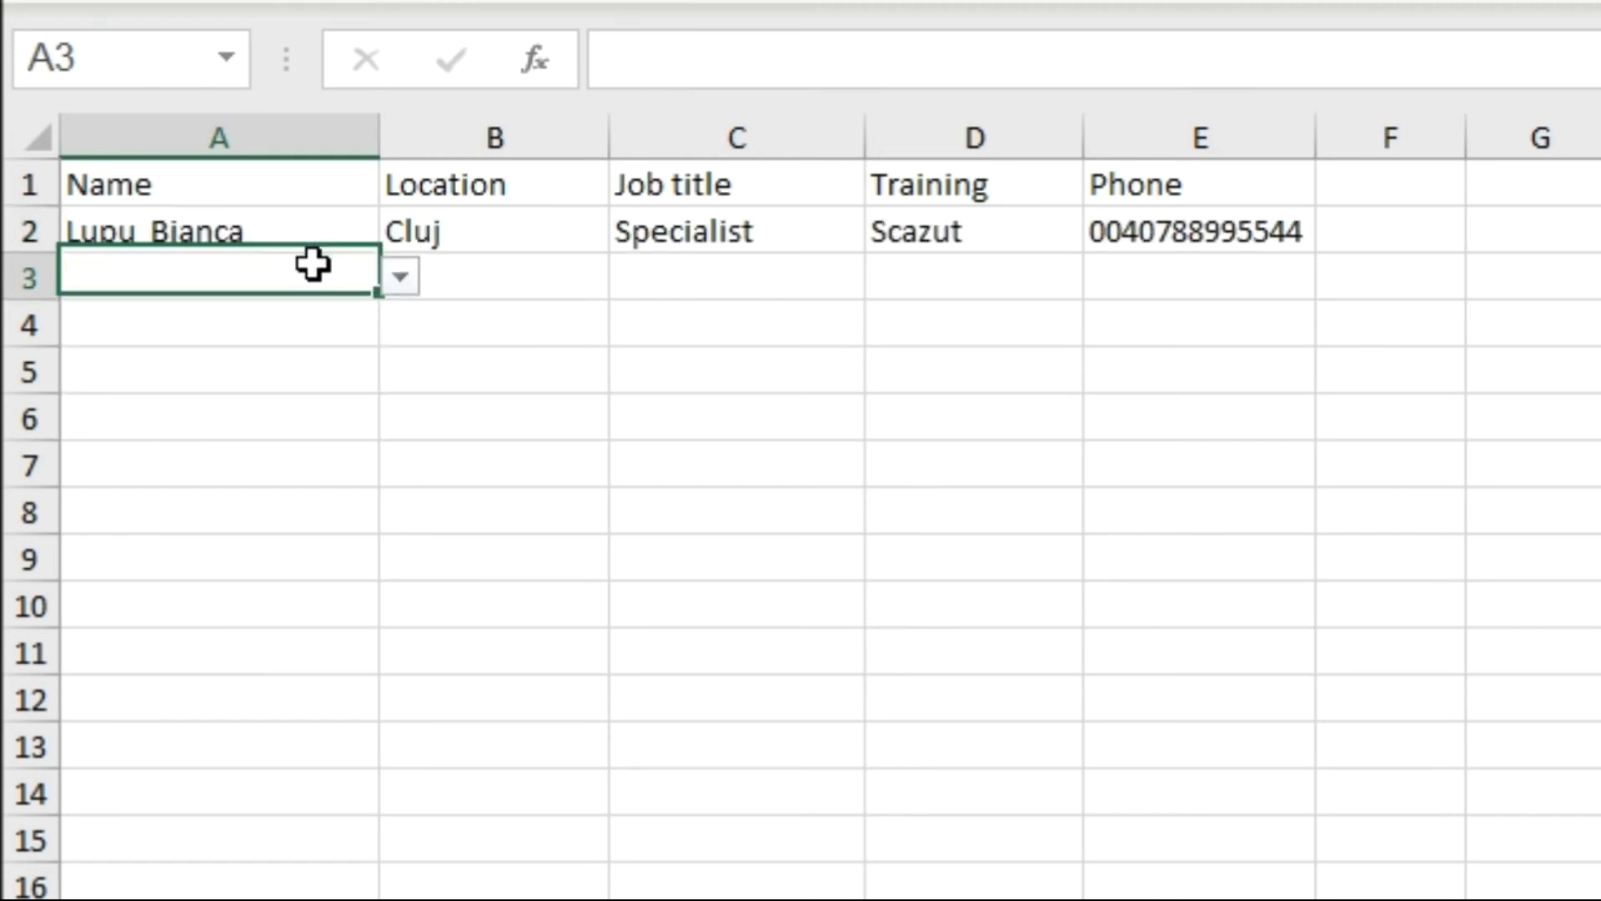
left_click(399, 278)
left_click(400, 277)
left_click(400, 278)
left_click(400, 278)
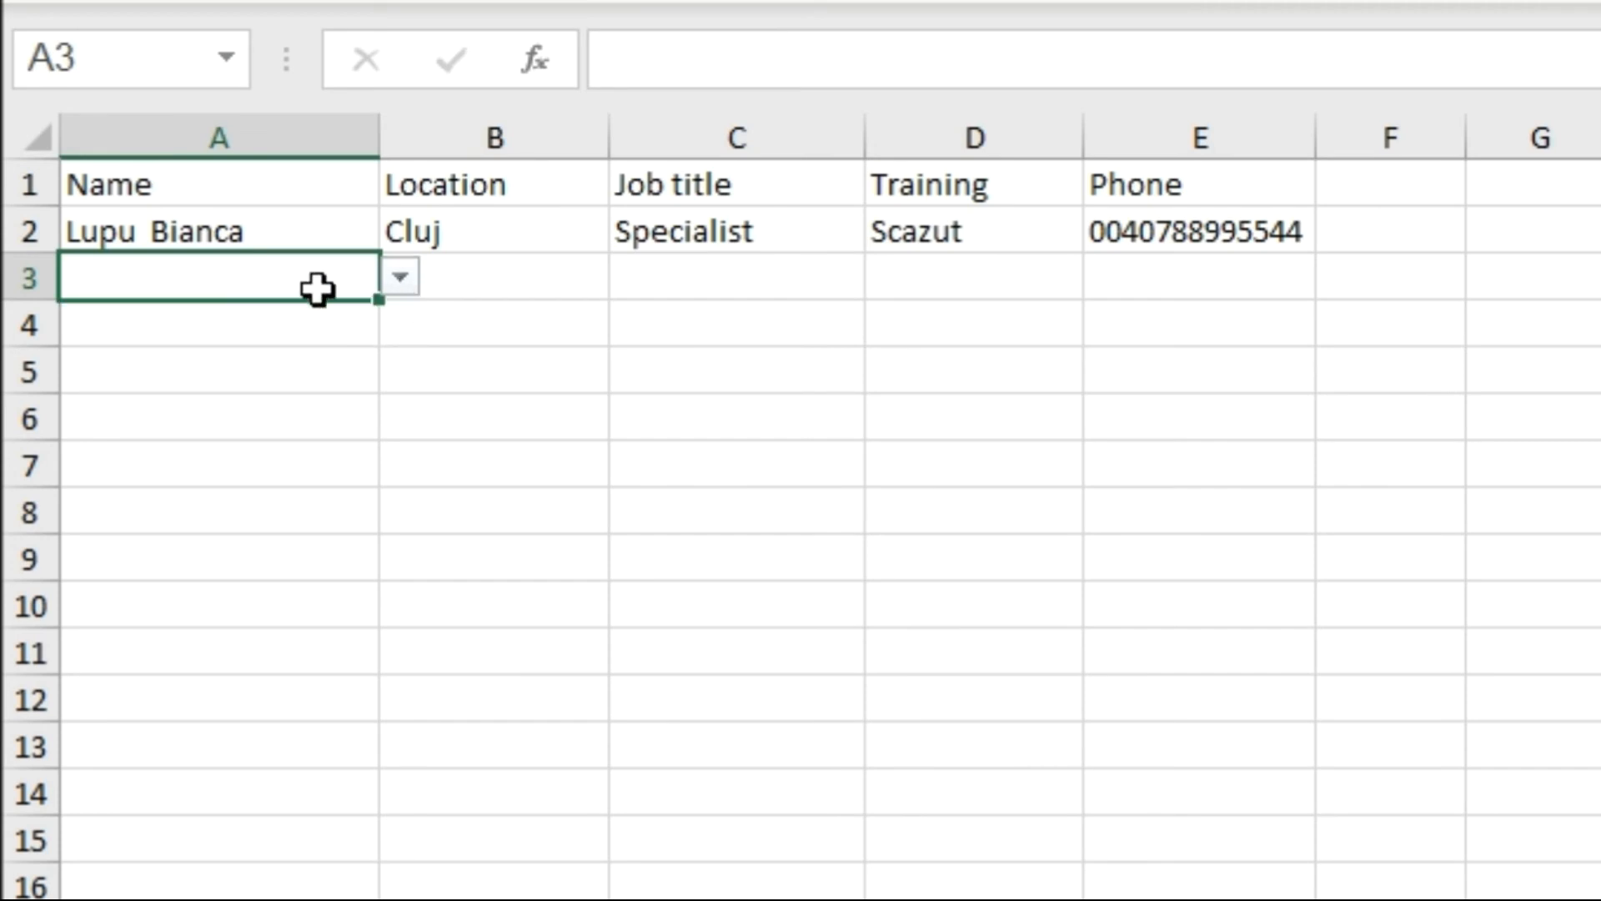
left_click(398, 281)
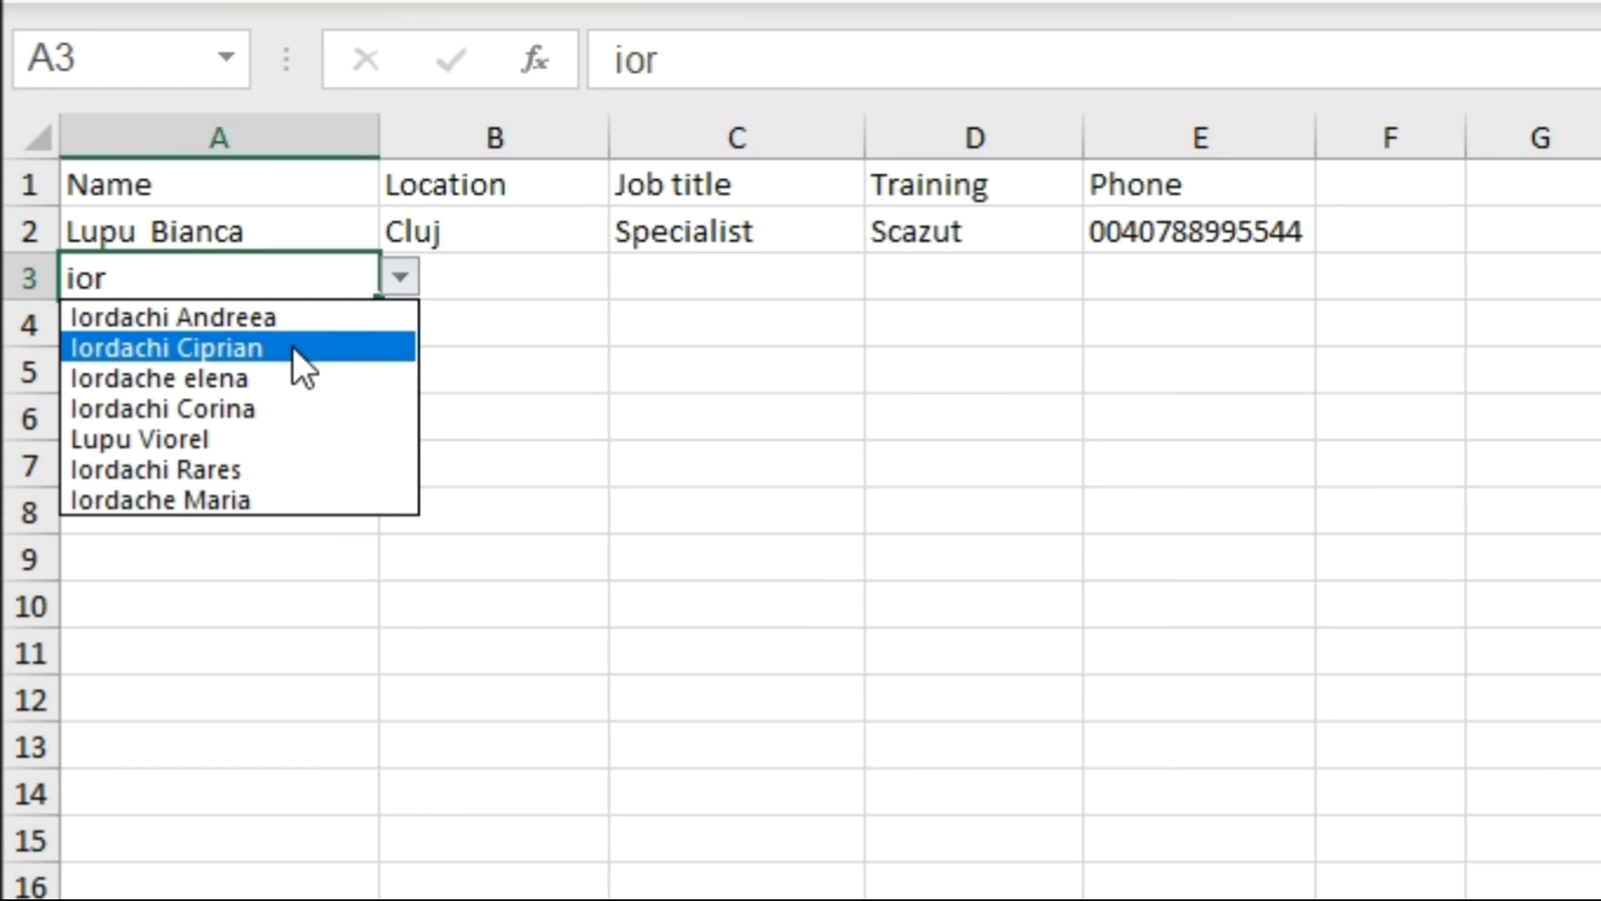
left_click(282, 400)
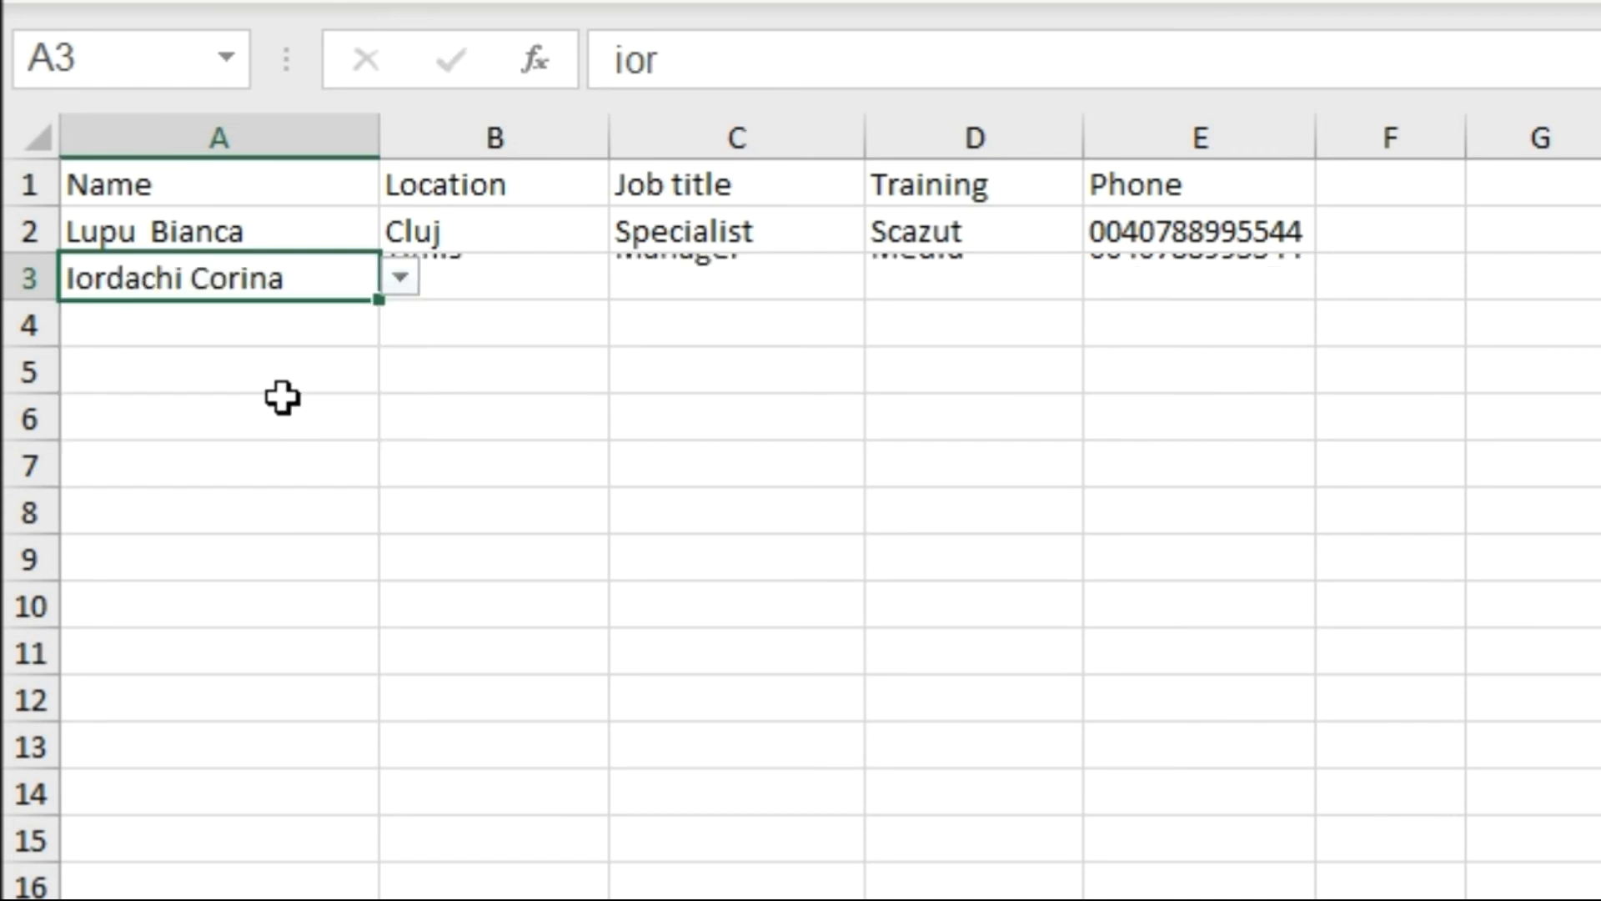
- Try zzz as a search term in A4, check its drop-down list, and clear the entry
left_click(279, 326)
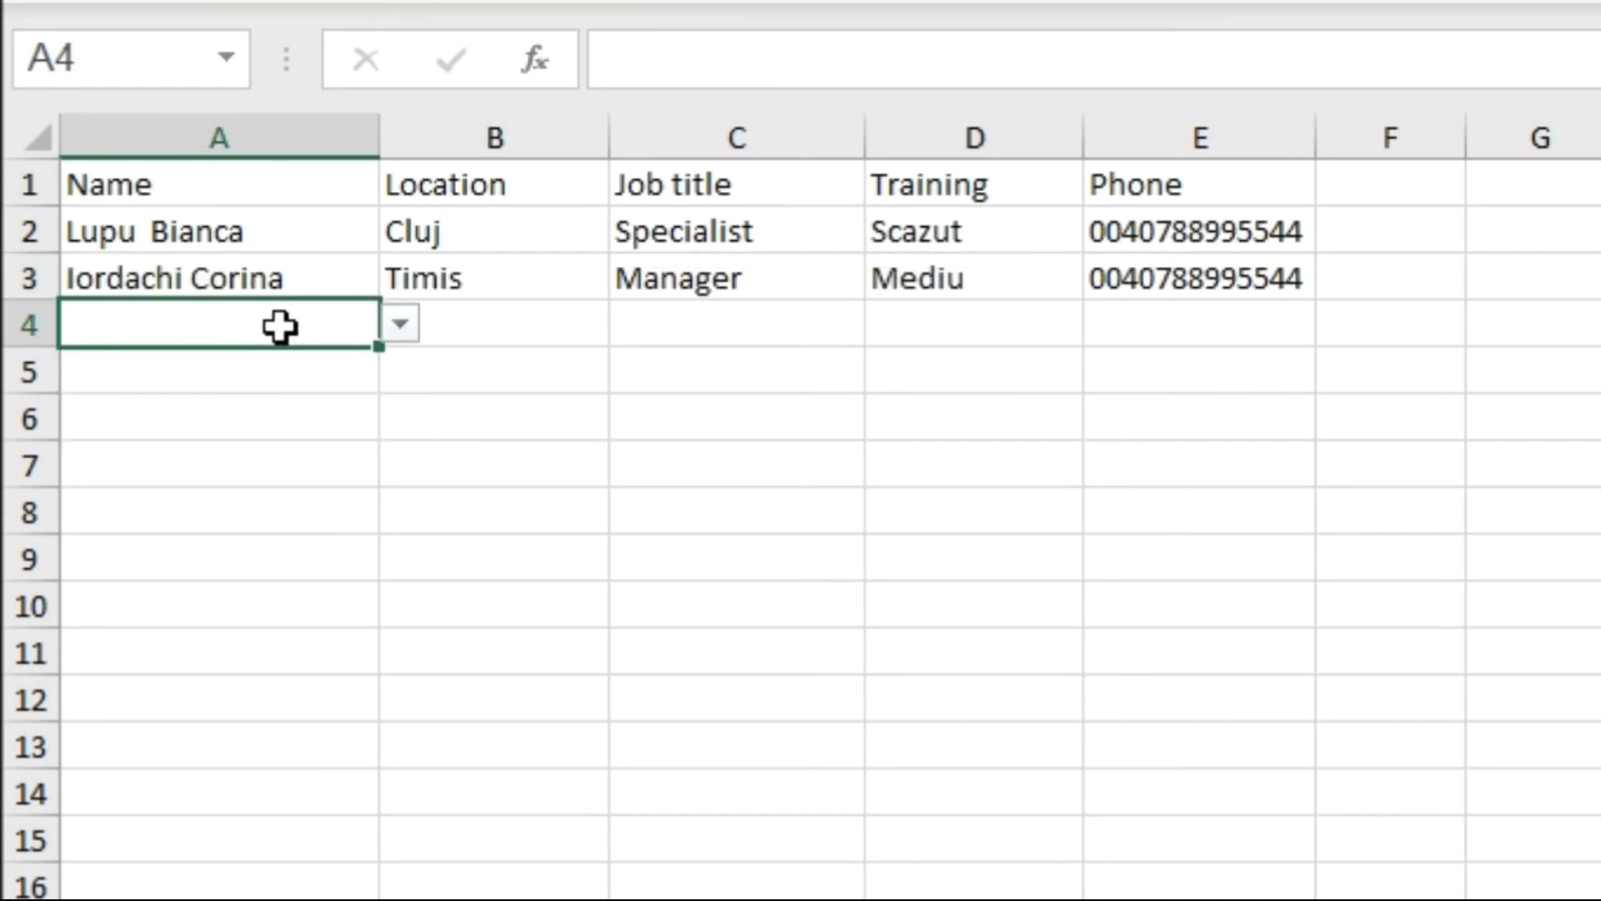
type("zzz")
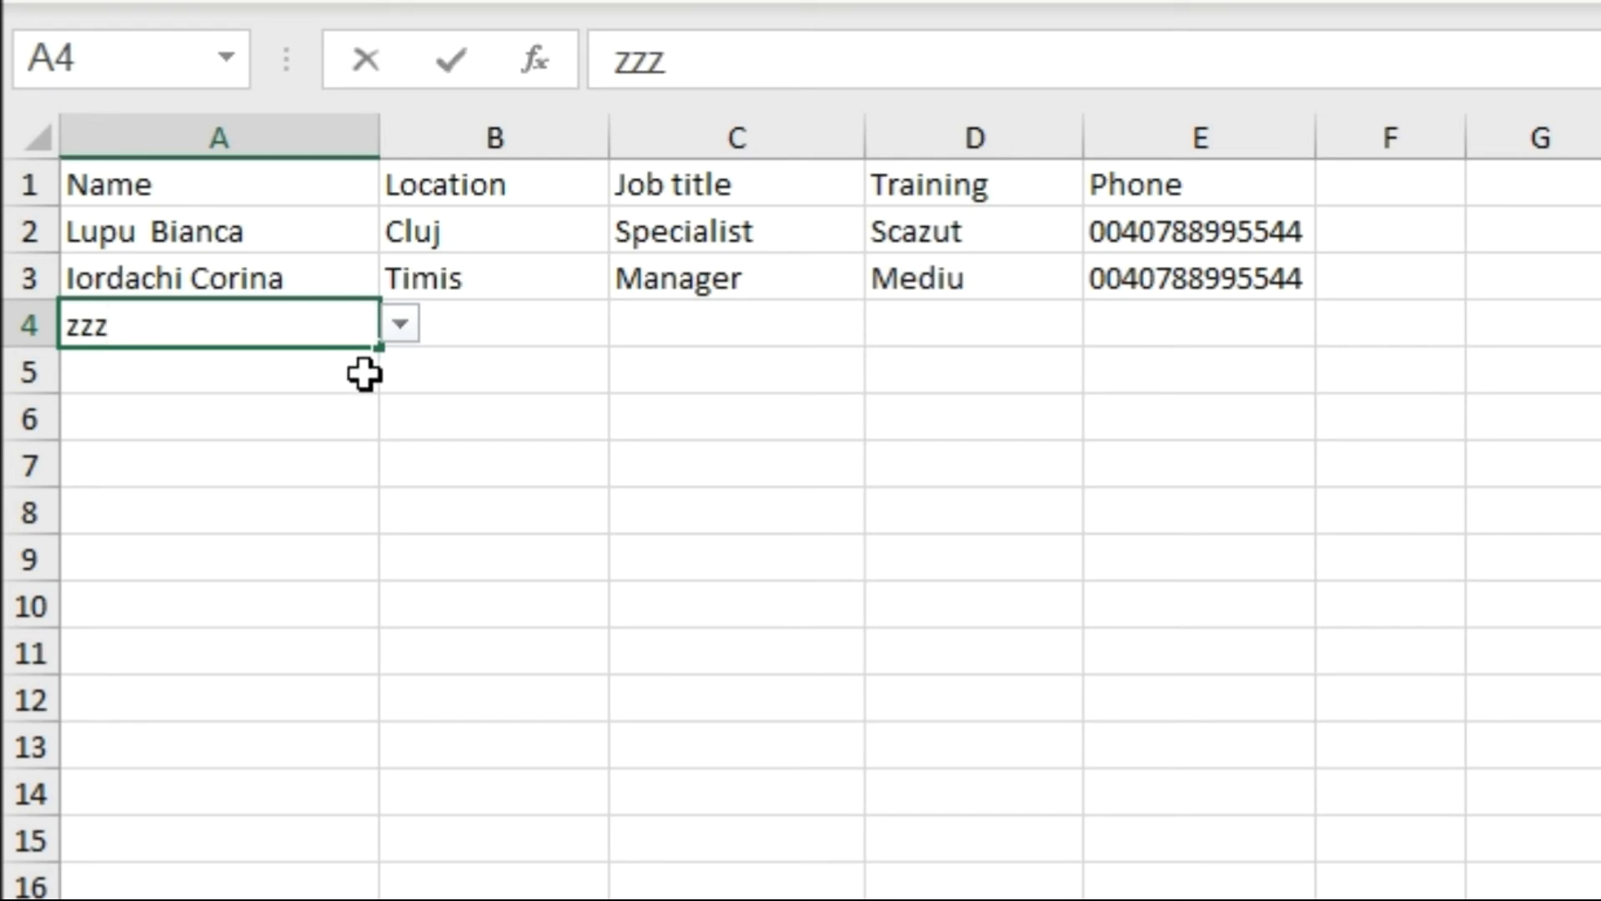
left_click(353, 382)
left_click(348, 329)
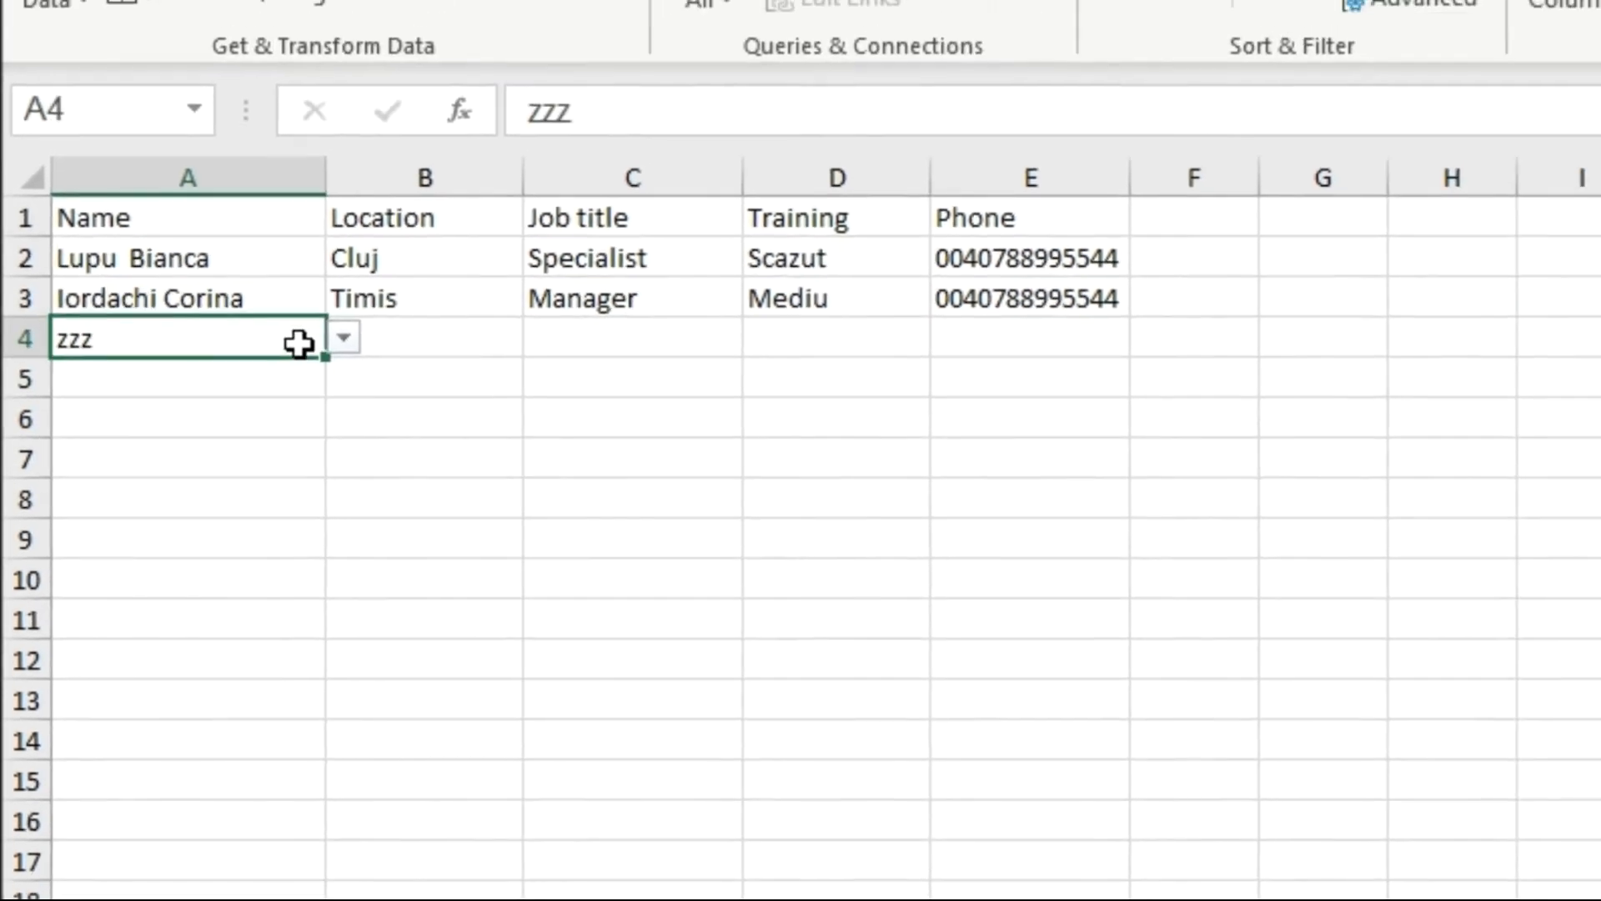
left_click(344, 343)
left_click(344, 343)
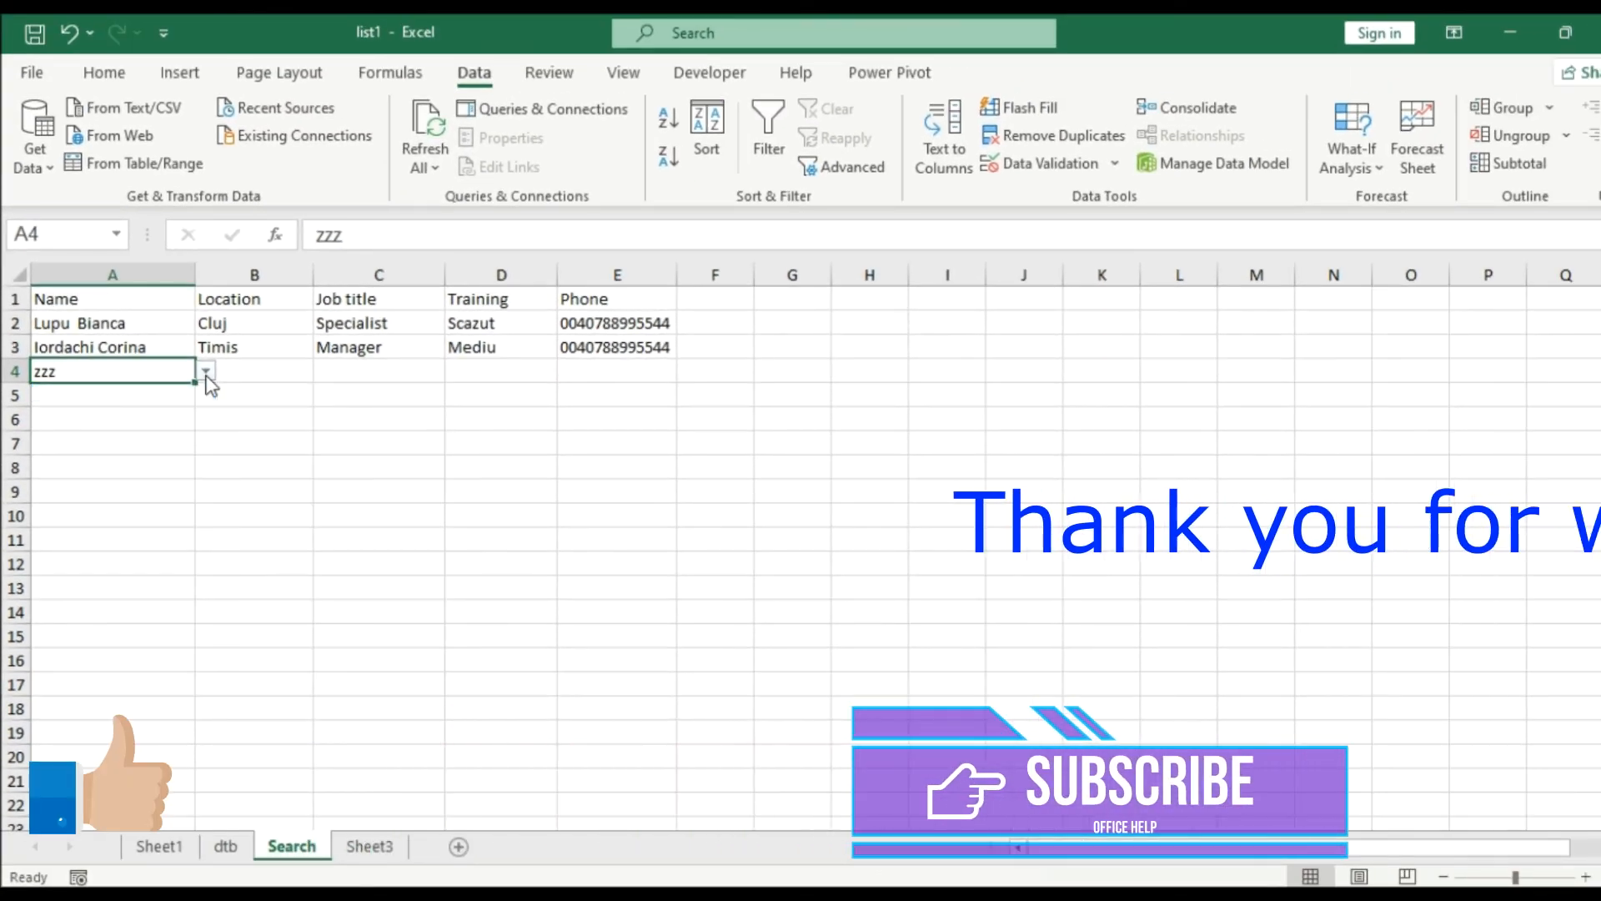
key("BackSpace")
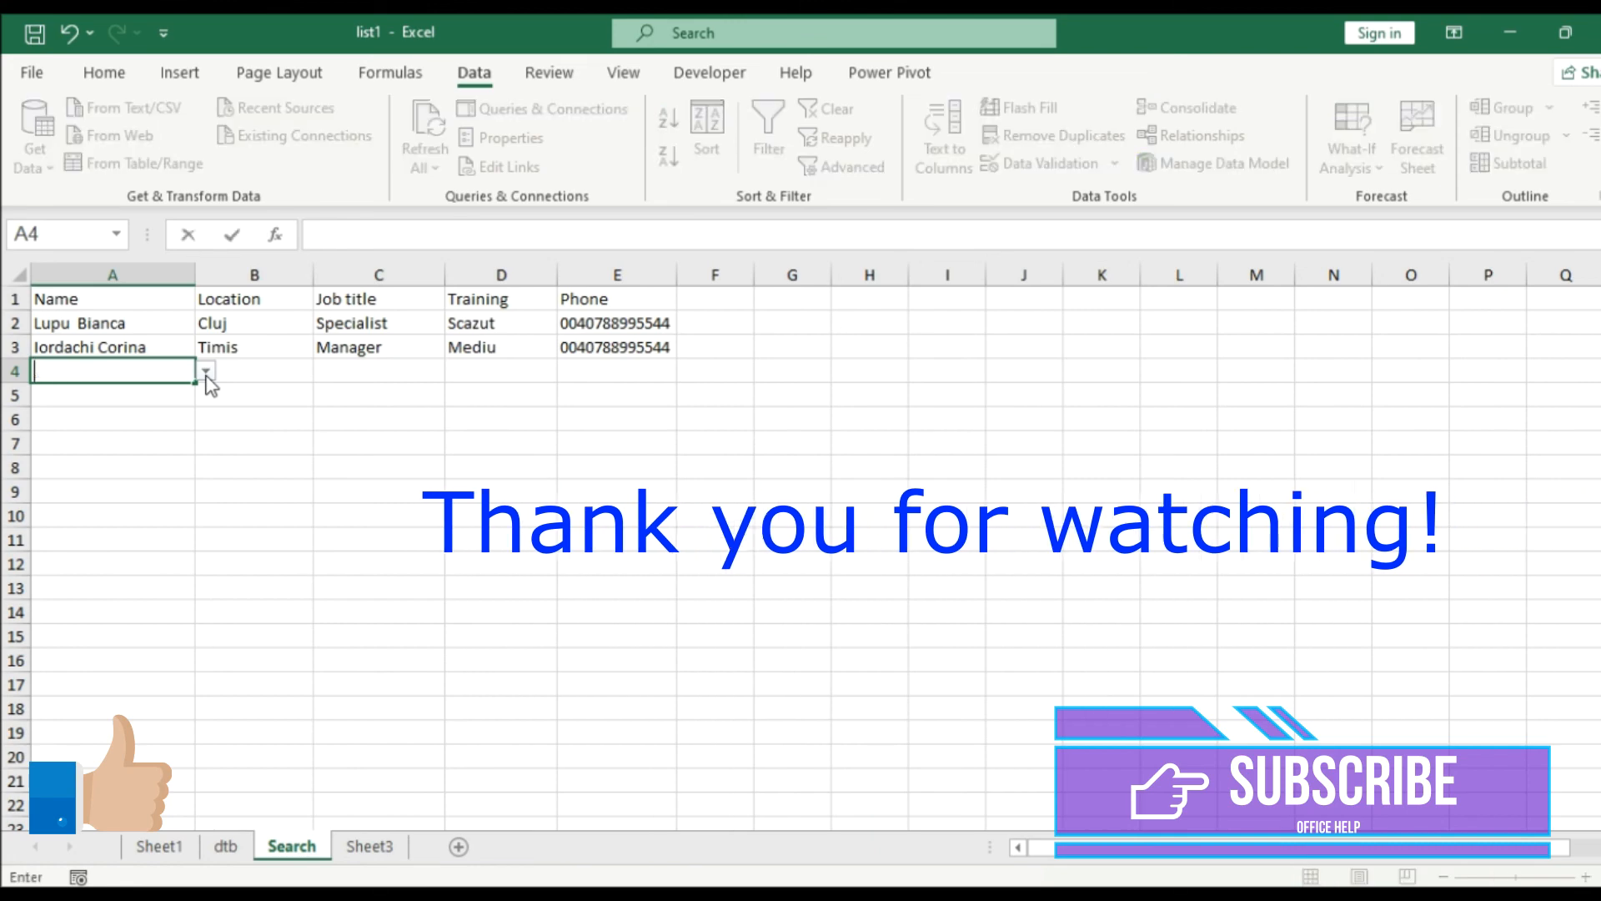
- Add row 26 to the dtb table with Name zzzzzz and zzzz for Location, Job title and Training, leaving Phone empty
left_click(226, 847)
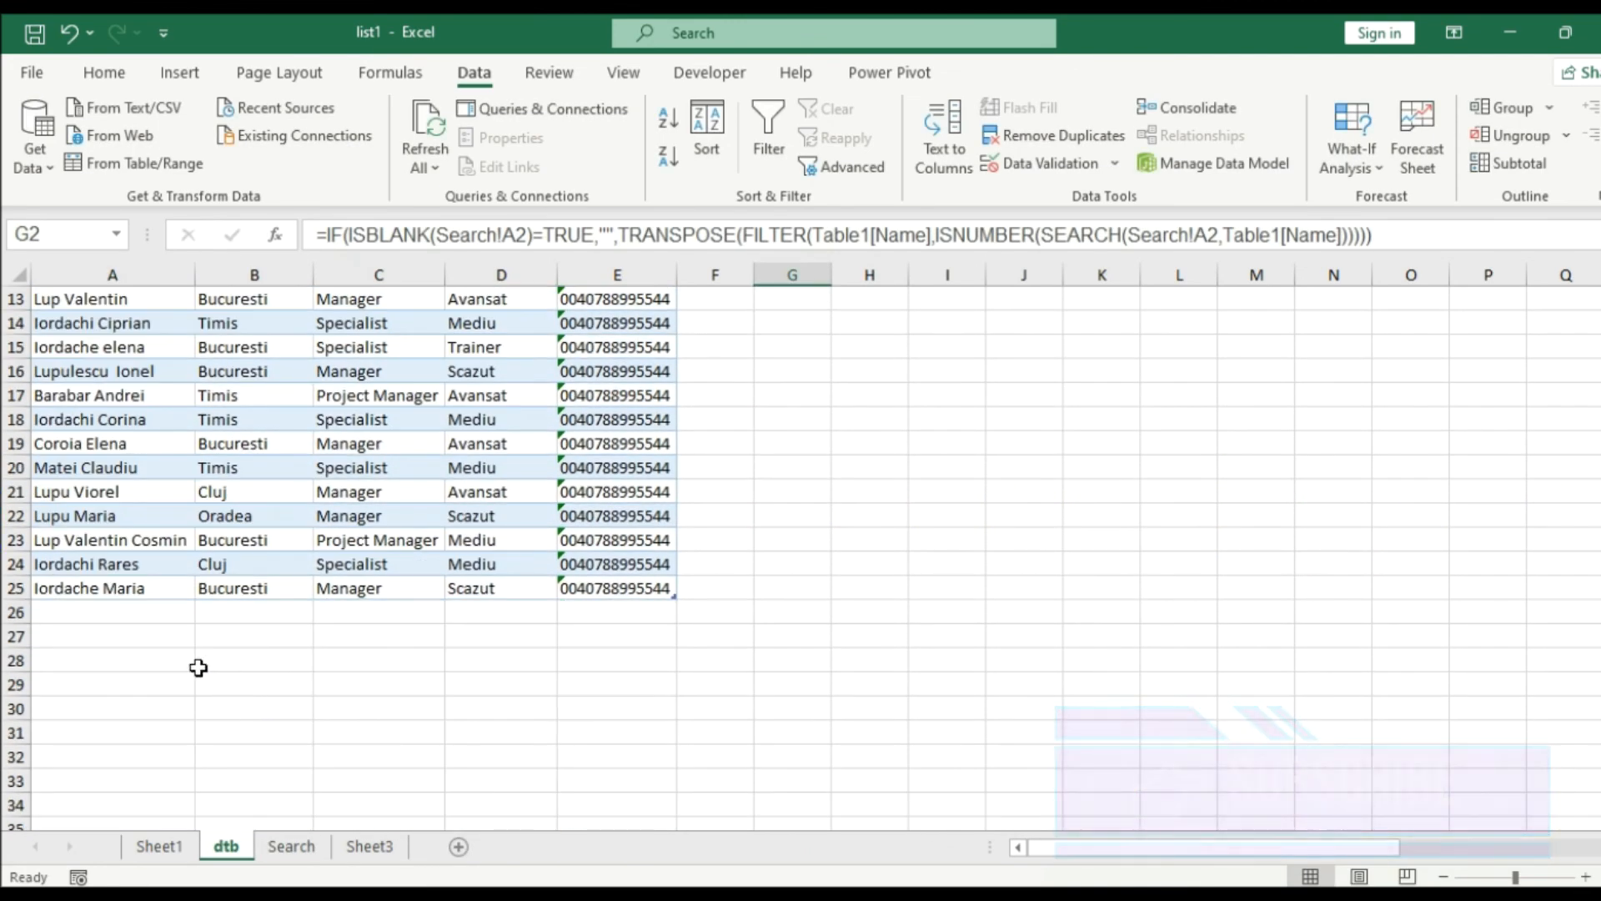
left_click(127, 614)
type("zzz")
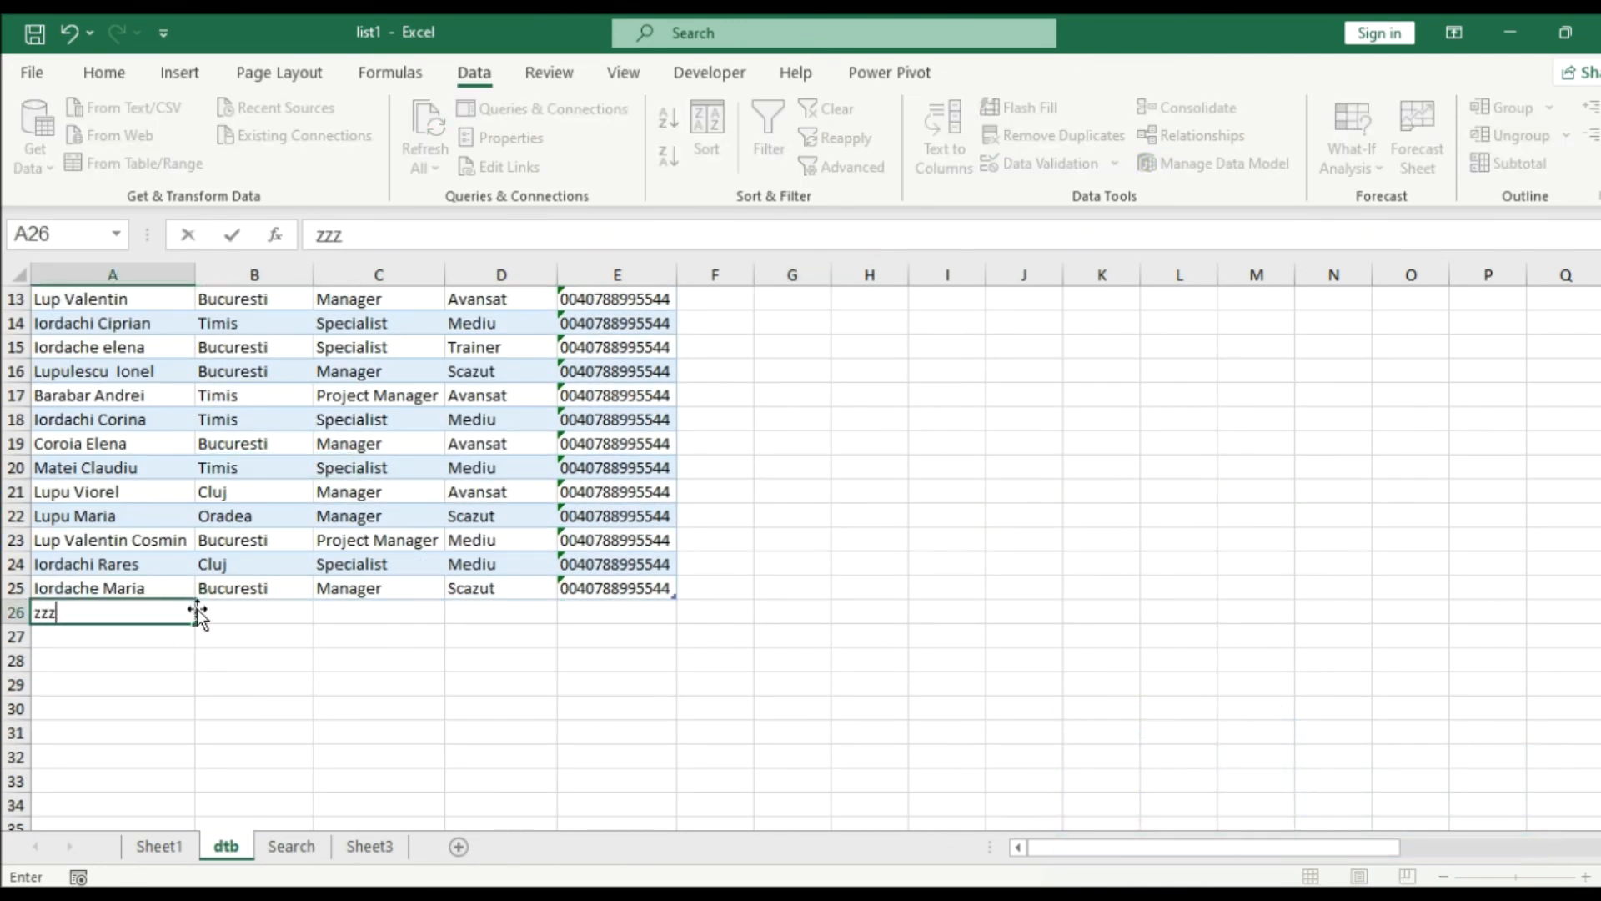
left_click(251, 610)
type("zzzz")
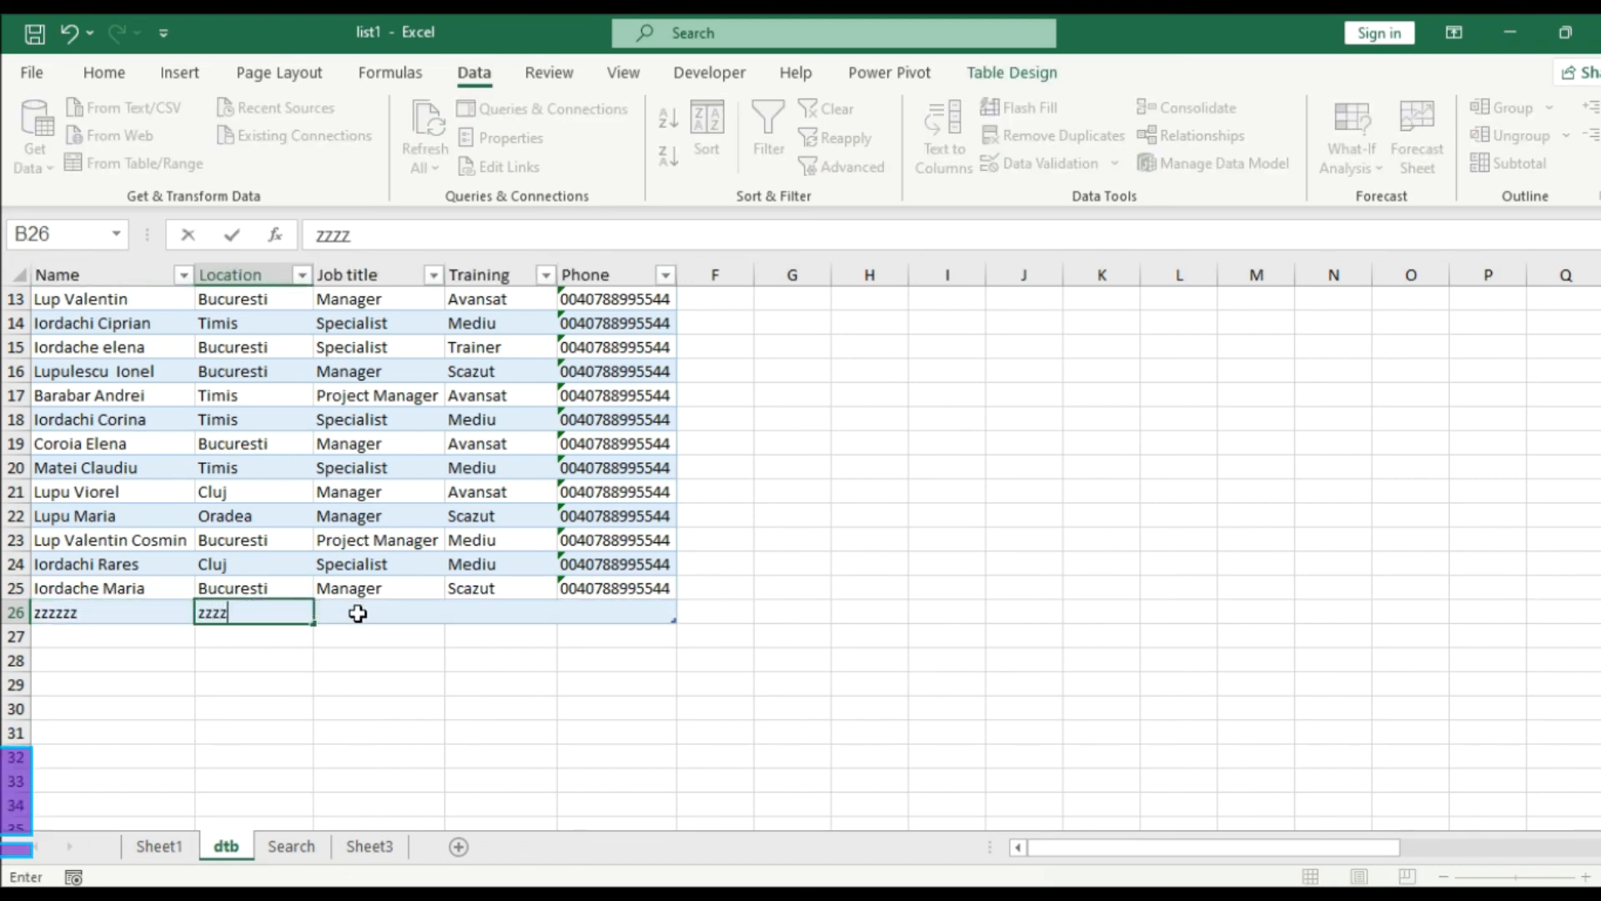
left_click(415, 612)
type("zzzz")
left_click(493, 611)
type("zzzz")
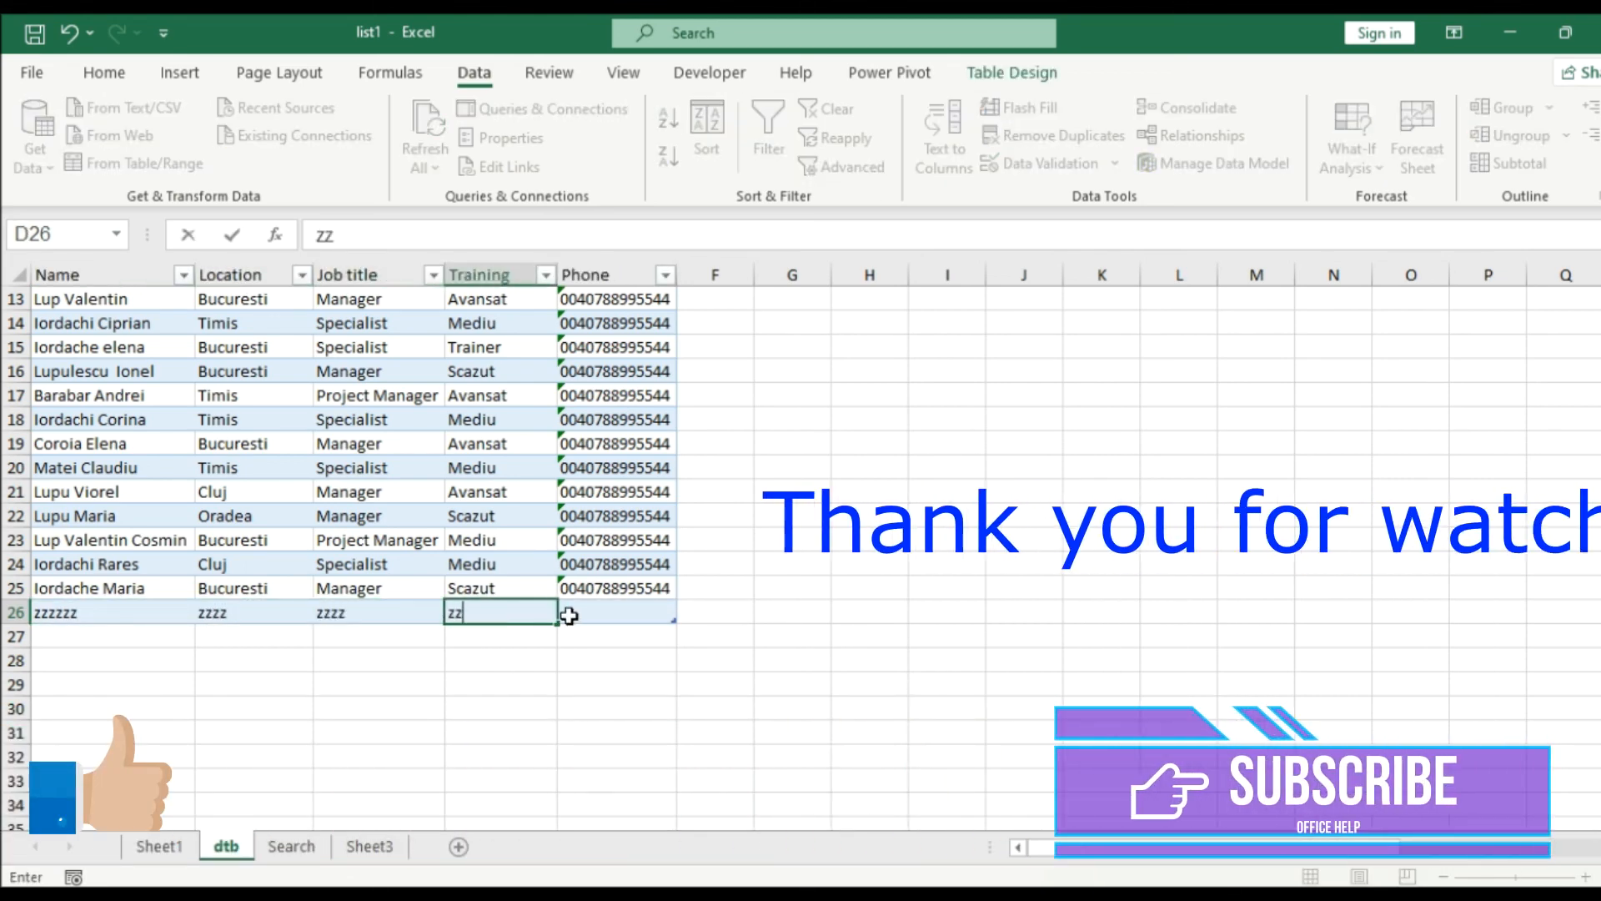
left_click(608, 615)
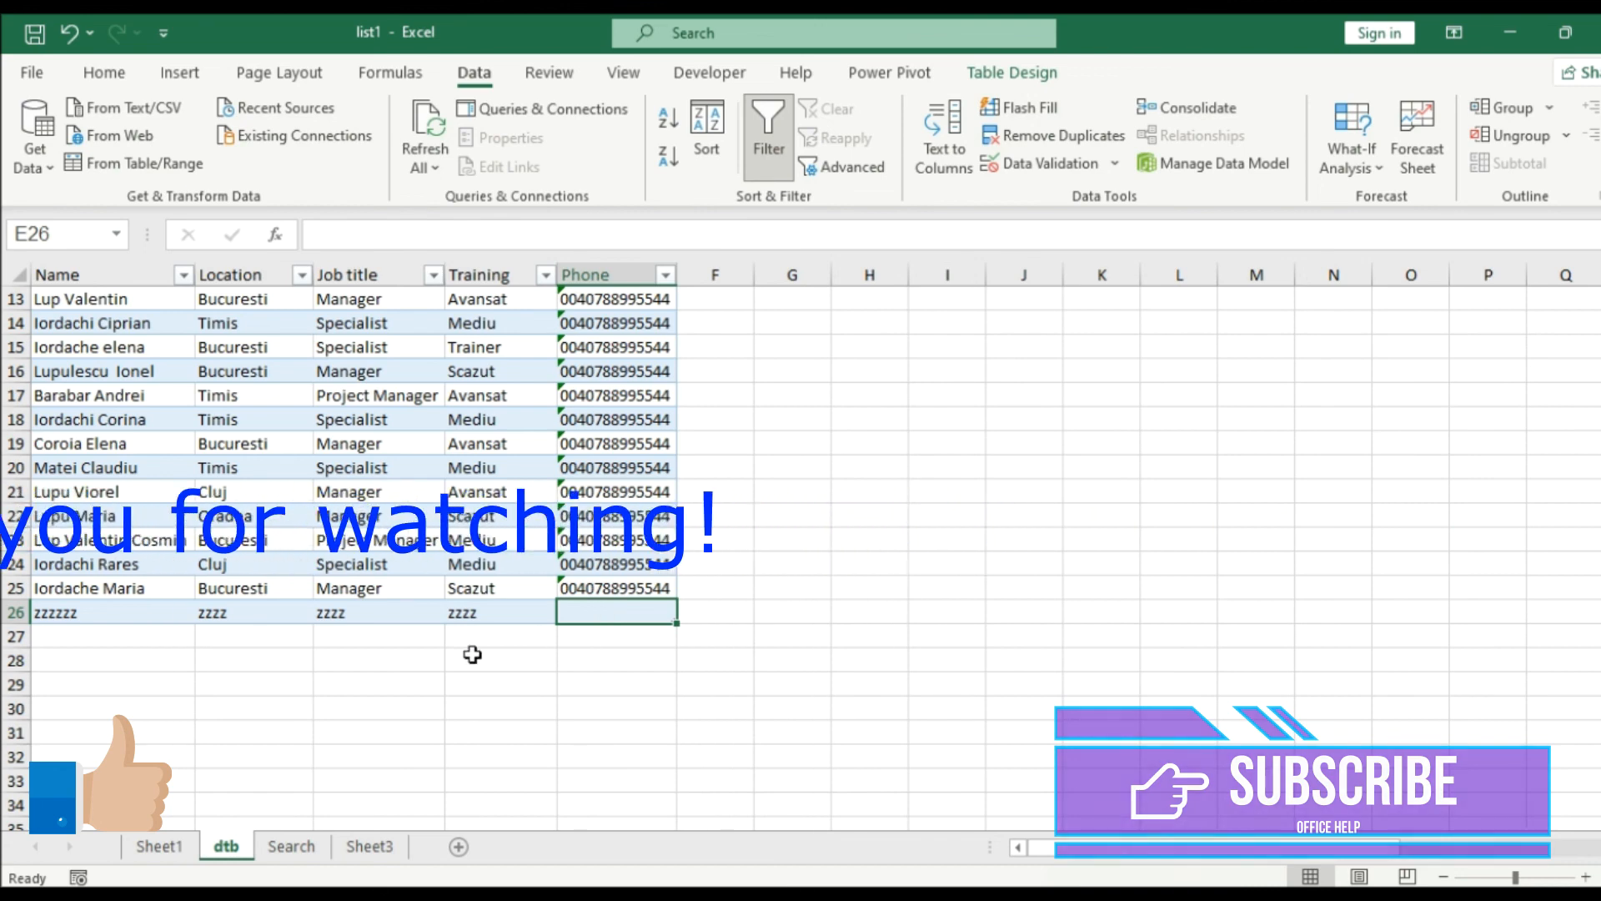
- Enter zzz in A4 of the Search sheet and choose zzzzzz from its drop-down list
left_click(287, 847)
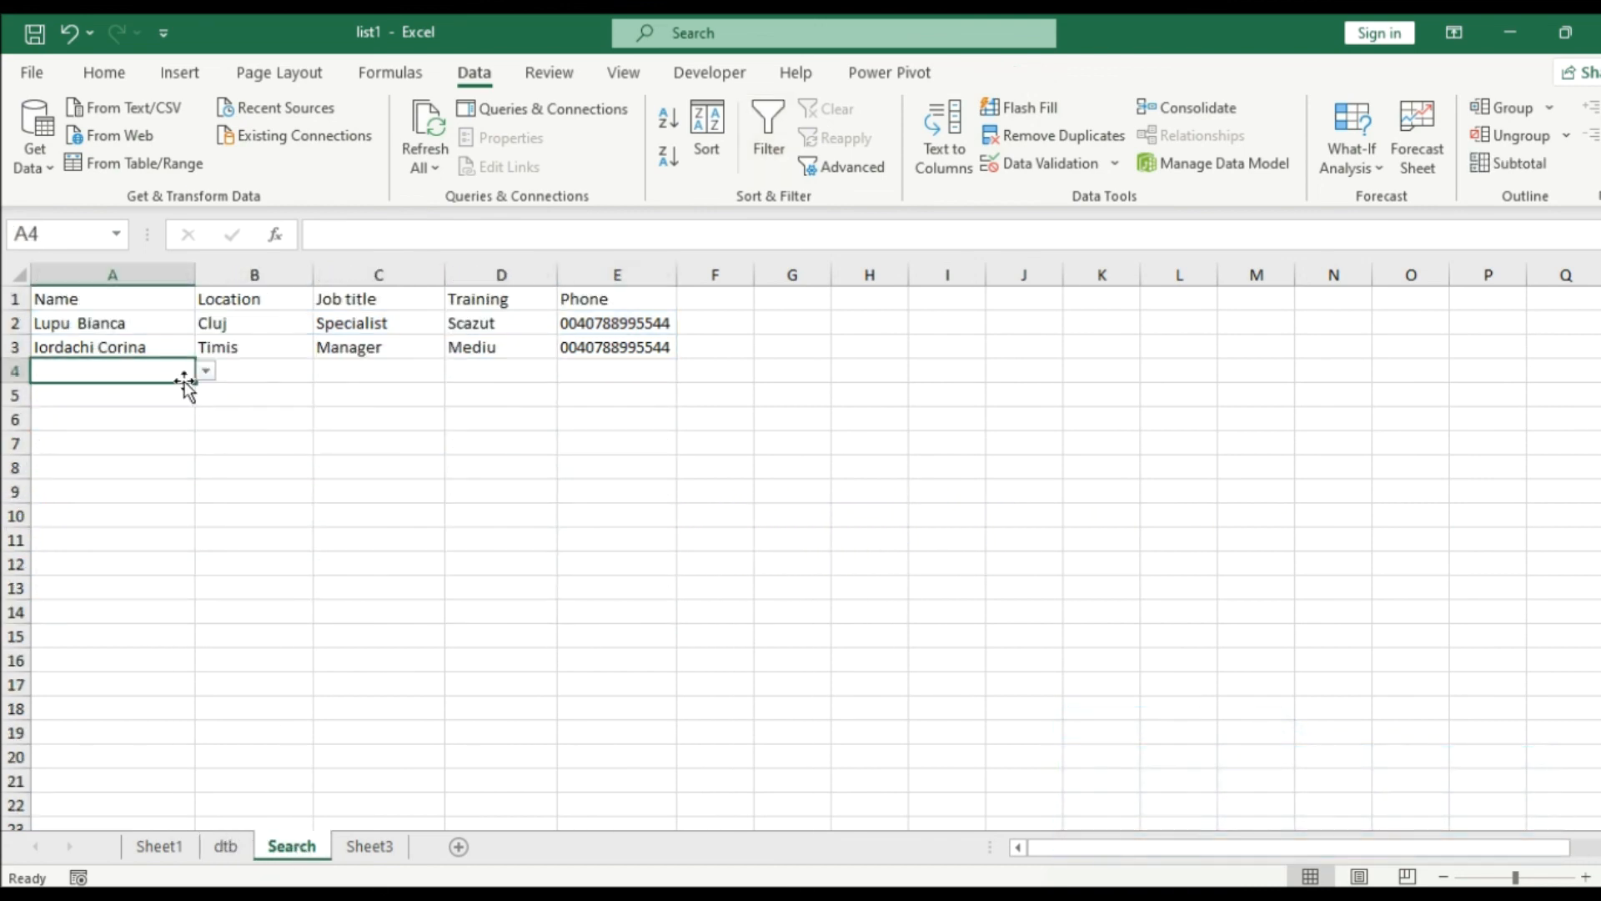
type("zzz")
left_click(207, 371)
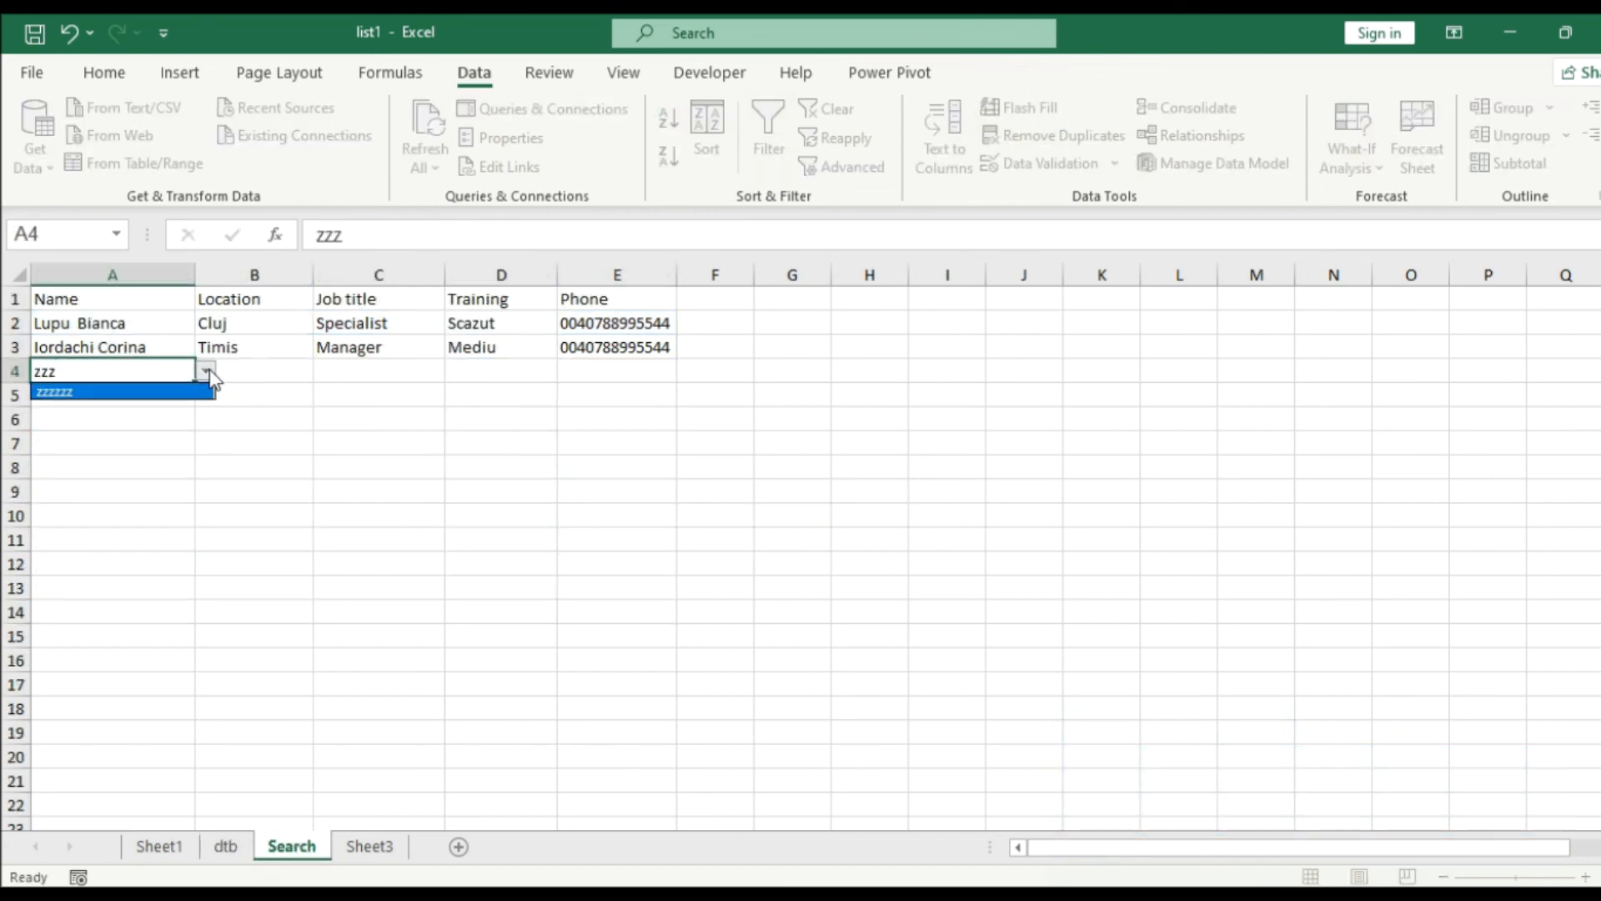
left_click(148, 393)
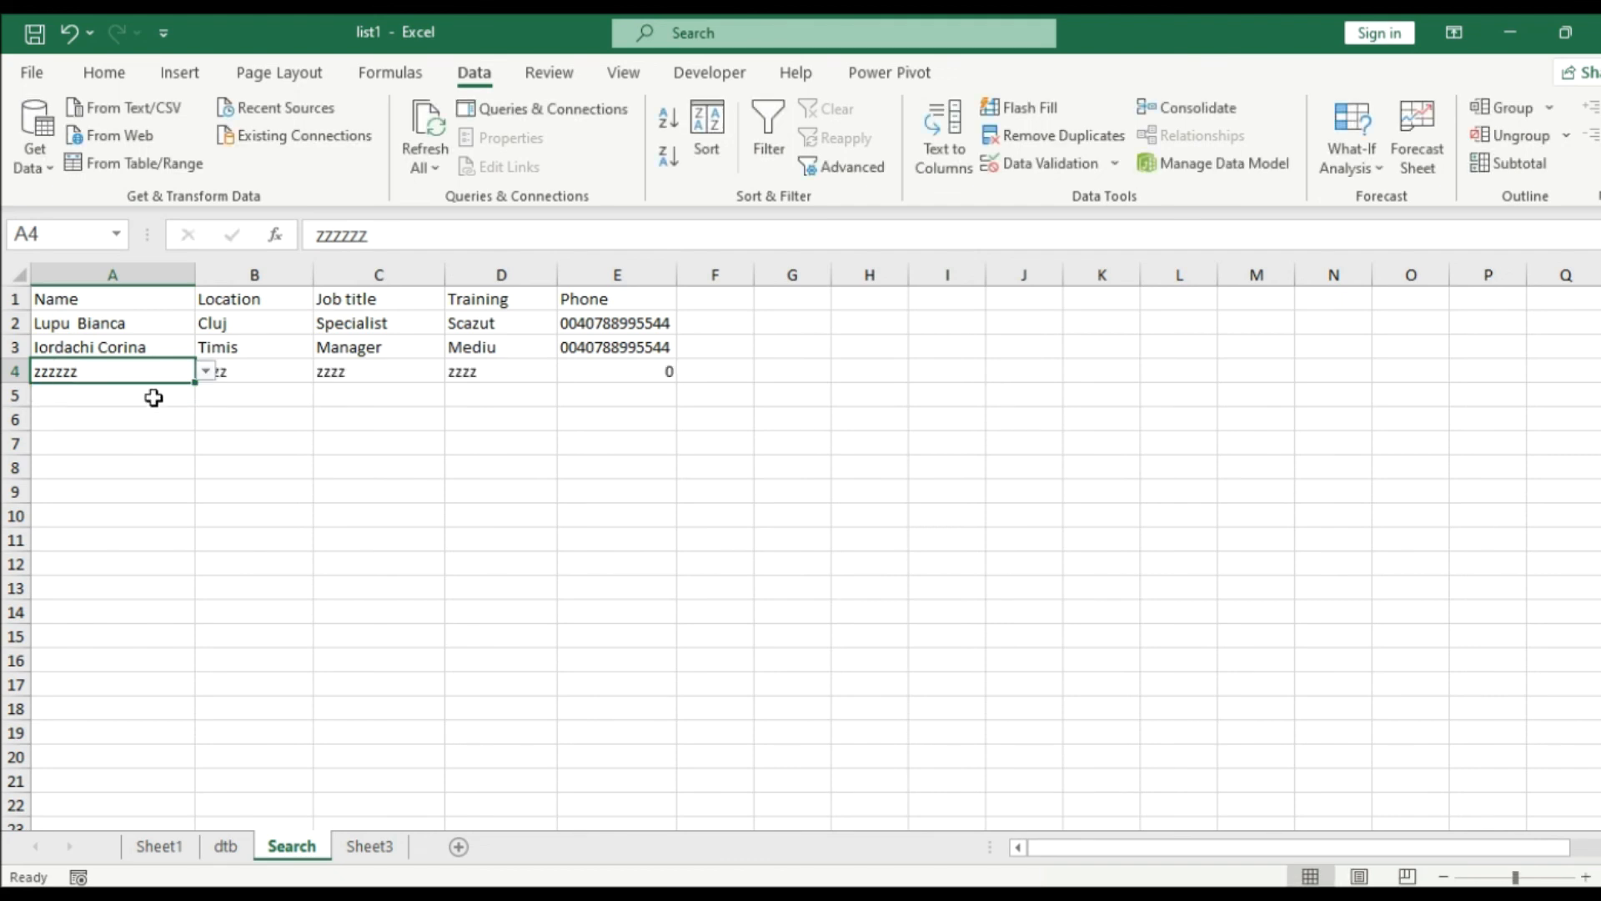
left_click(159, 403)
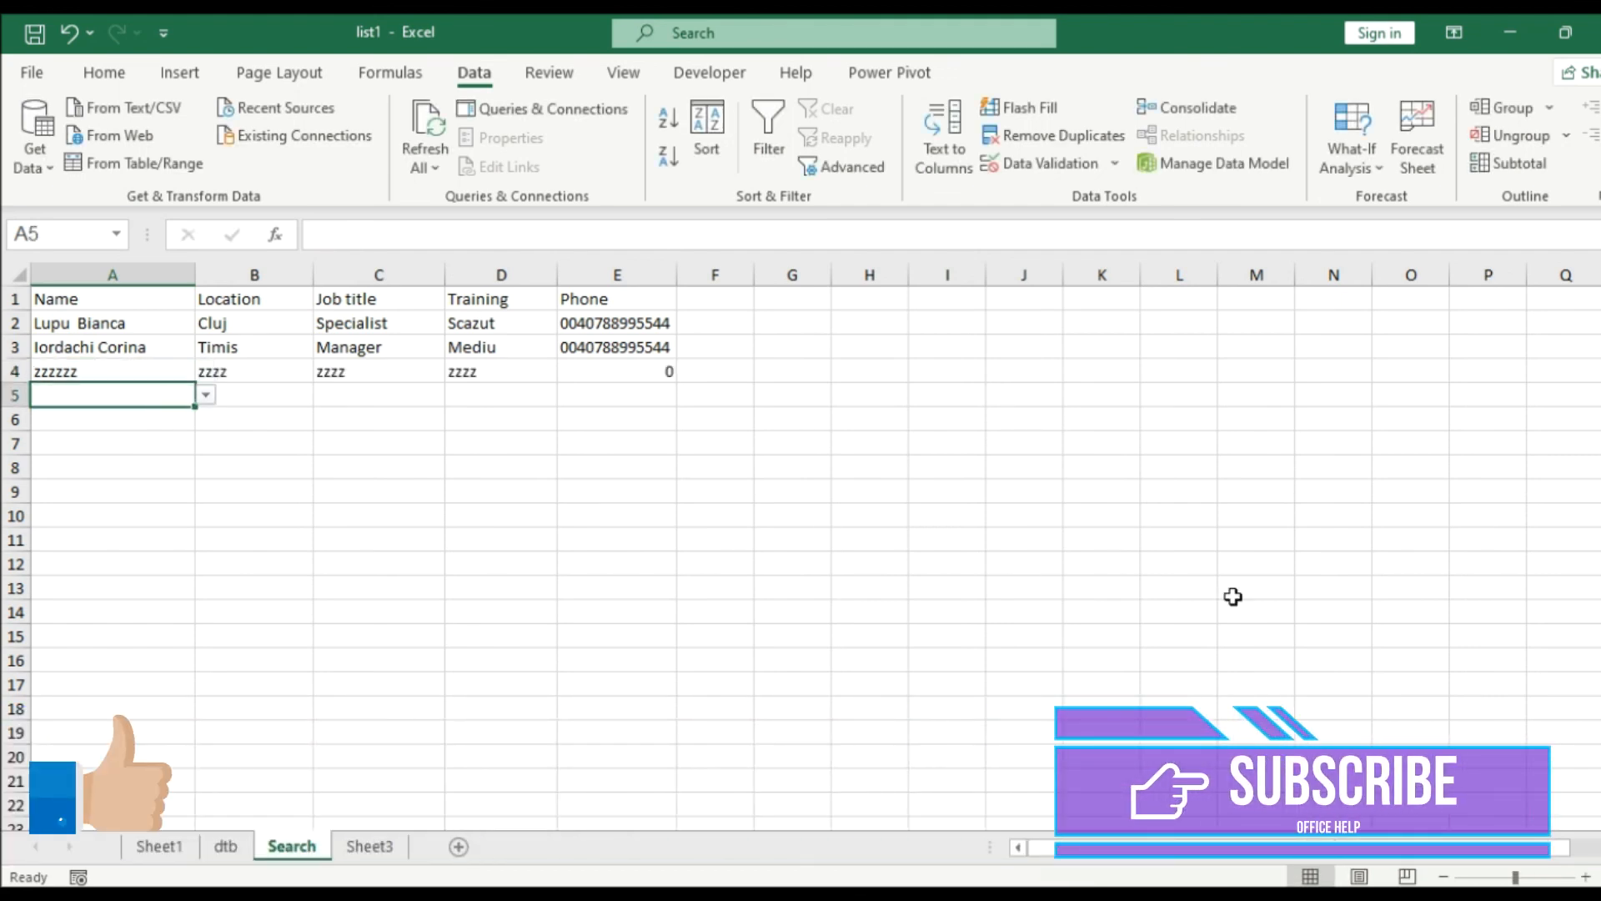
- Examine the helper formula results in column G of the dtb sheet
left_click(234, 854)
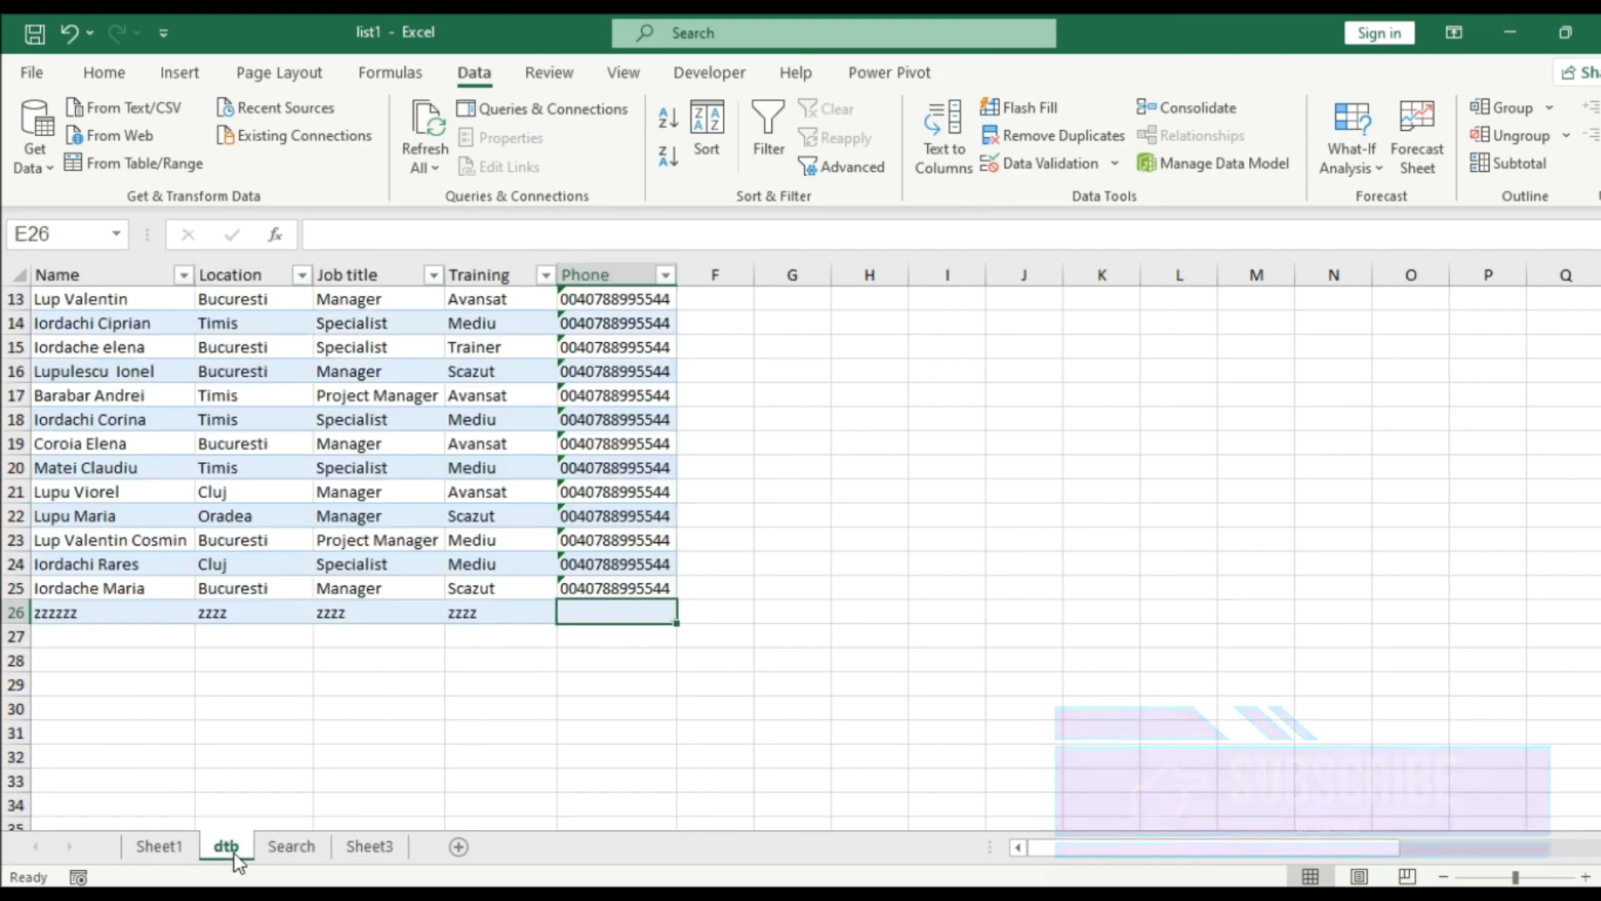
scroll(942, 600, "up", 4)
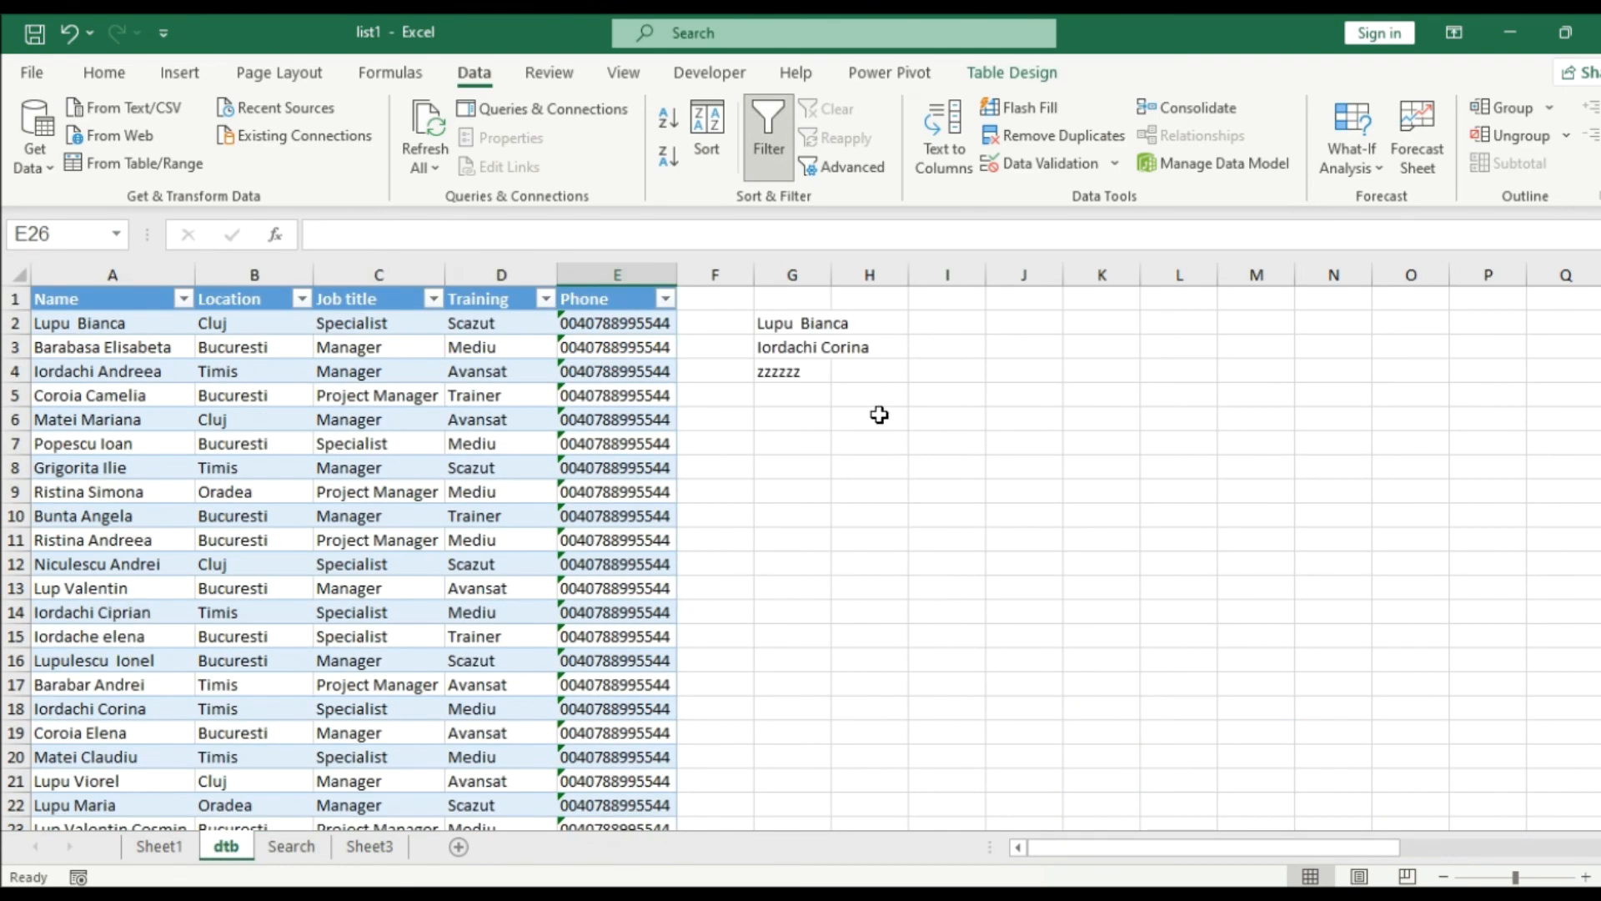